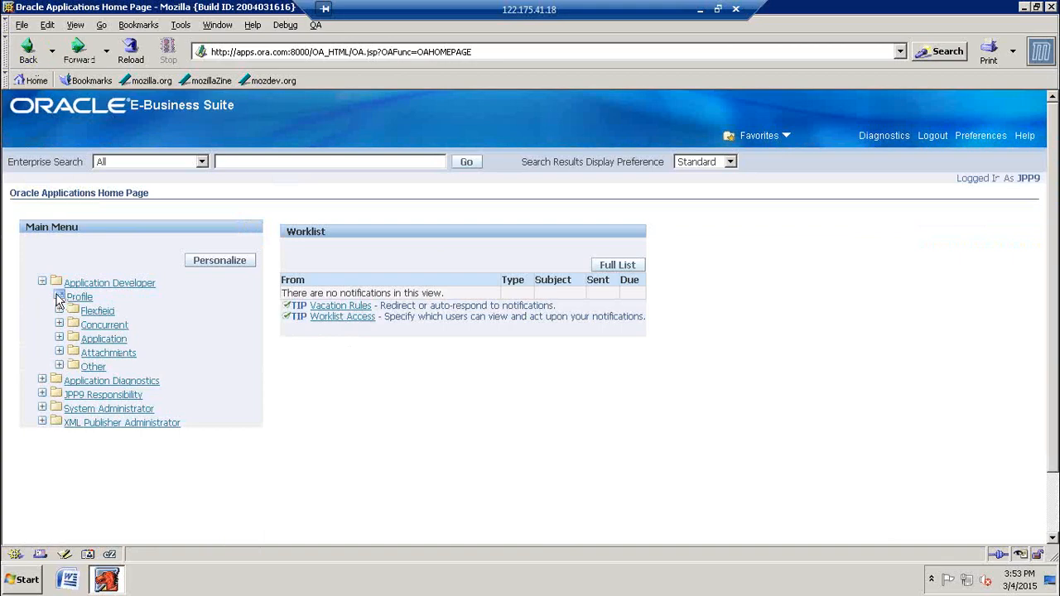
Step: Launch the Oracle forms from the Profile function of the Application Developer responsibility
double_click(60, 296)
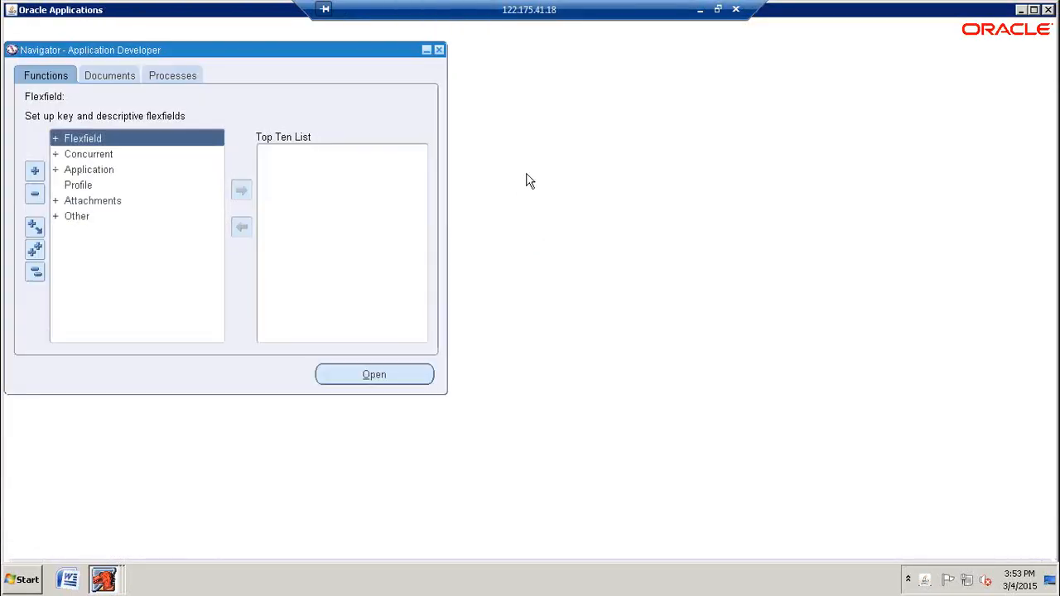
click(584, 70)
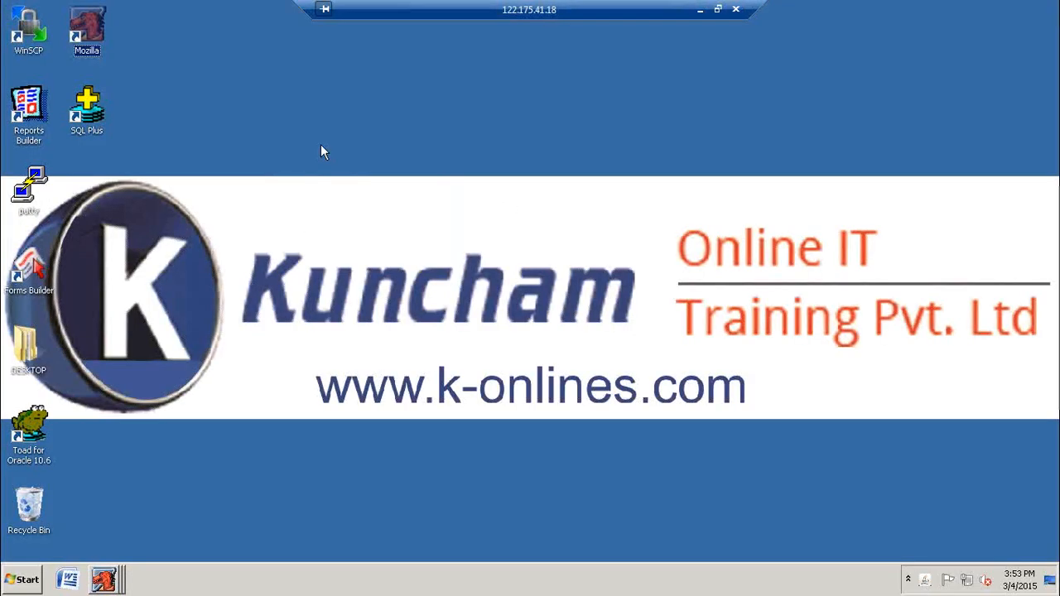
right_click(321, 143)
click(343, 176)
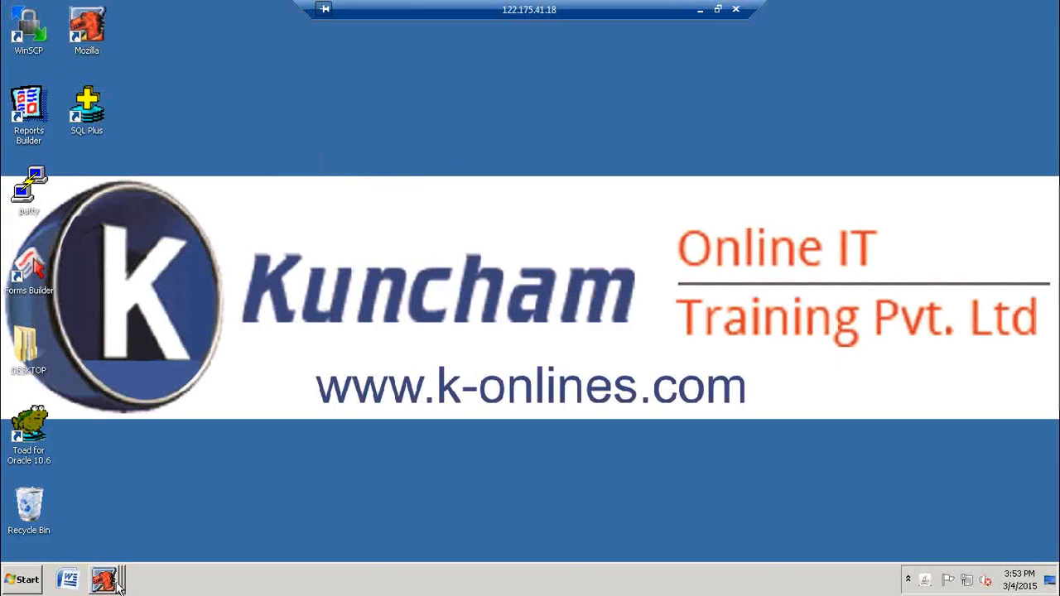
click(118, 585)
click(136, 548)
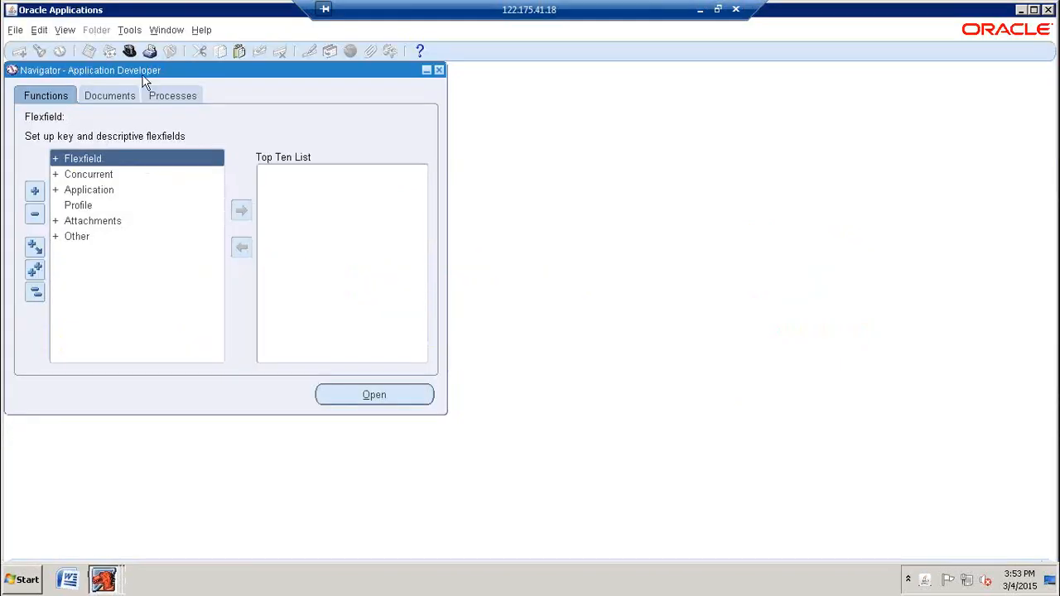
Step: Switch the active responsibility to System Administrator
click(129, 57)
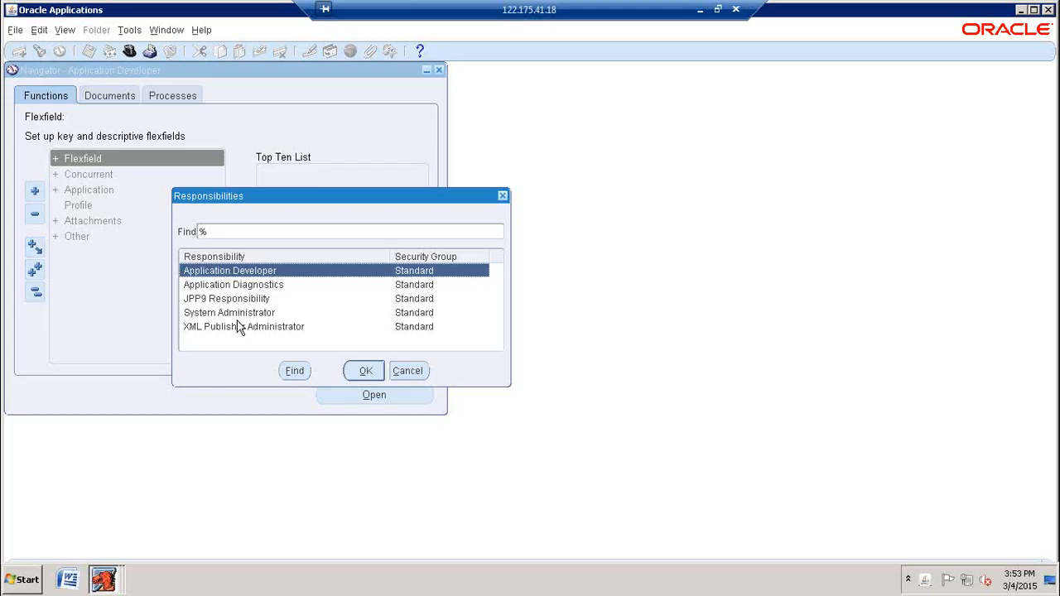
click(236, 313)
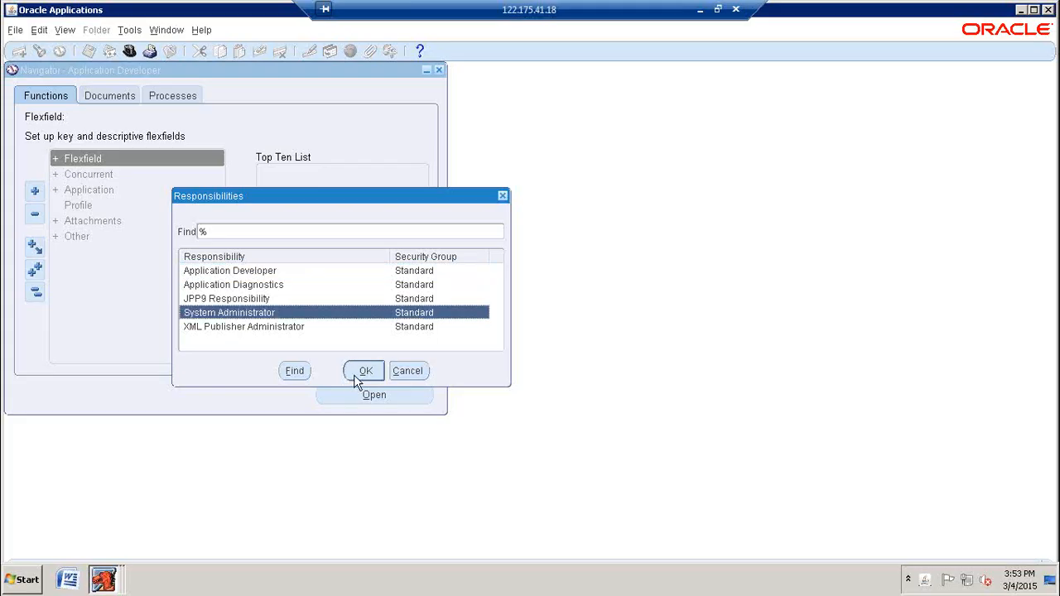
click(362, 371)
Step: Open the responsibility definition form under Security, Responsibility, Define
double_click(78, 299)
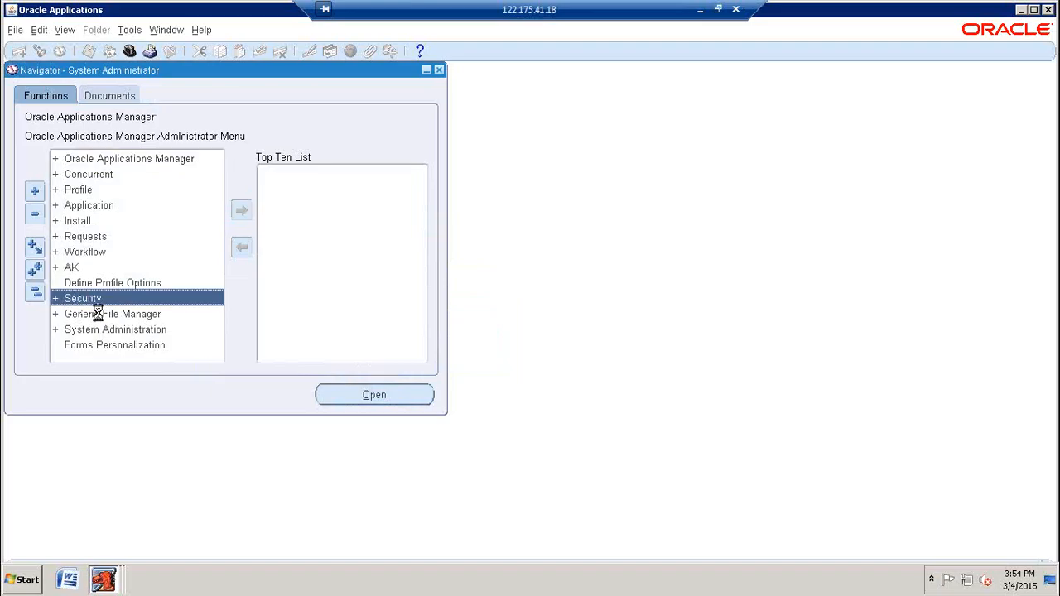
scroll(104, 323, down, 1)
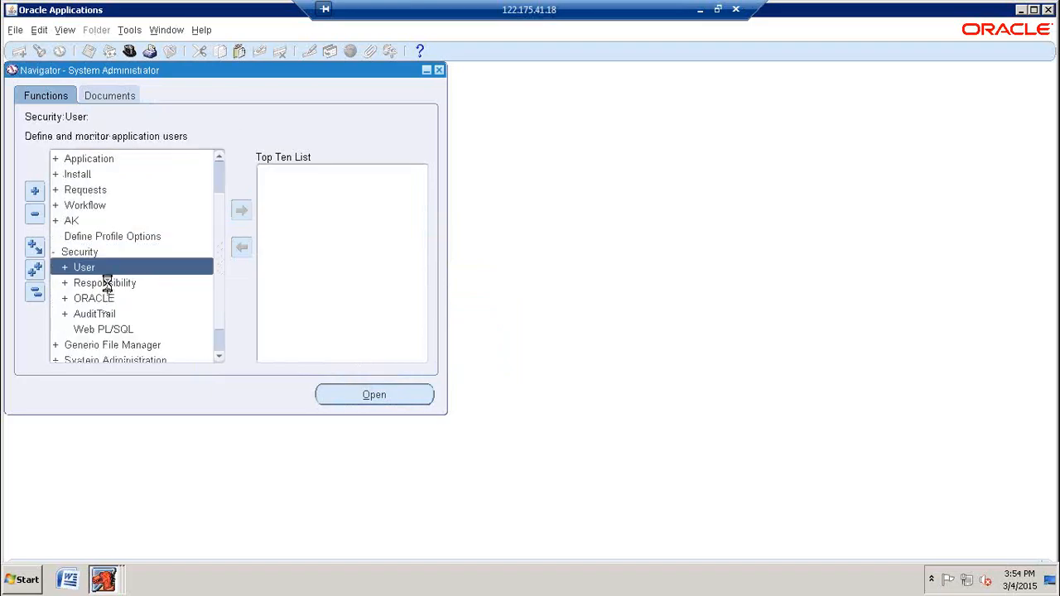
click(105, 283)
scroll(165, 298, down, 3)
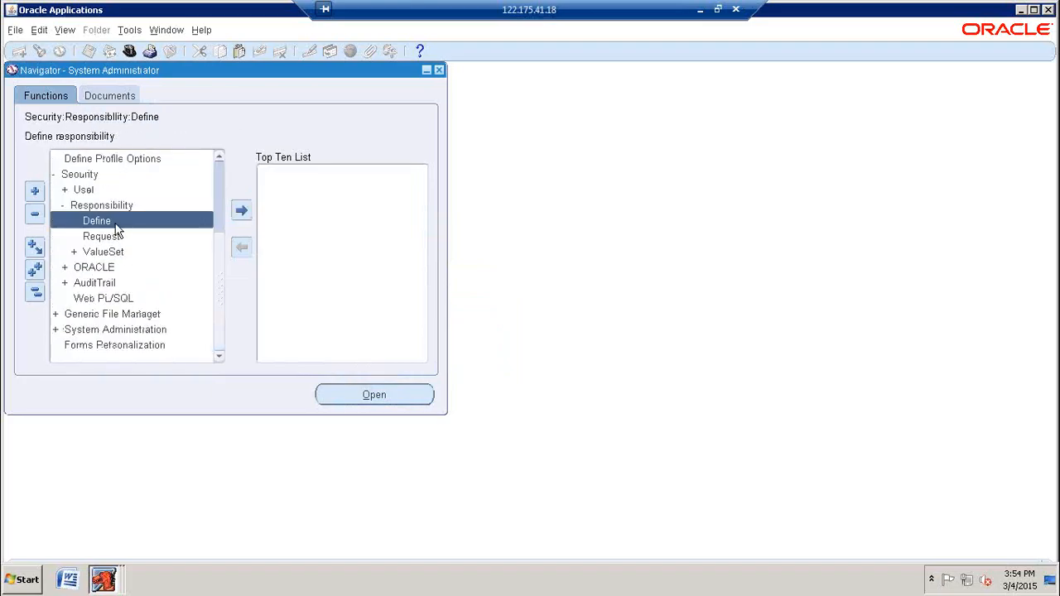
double_click(113, 221)
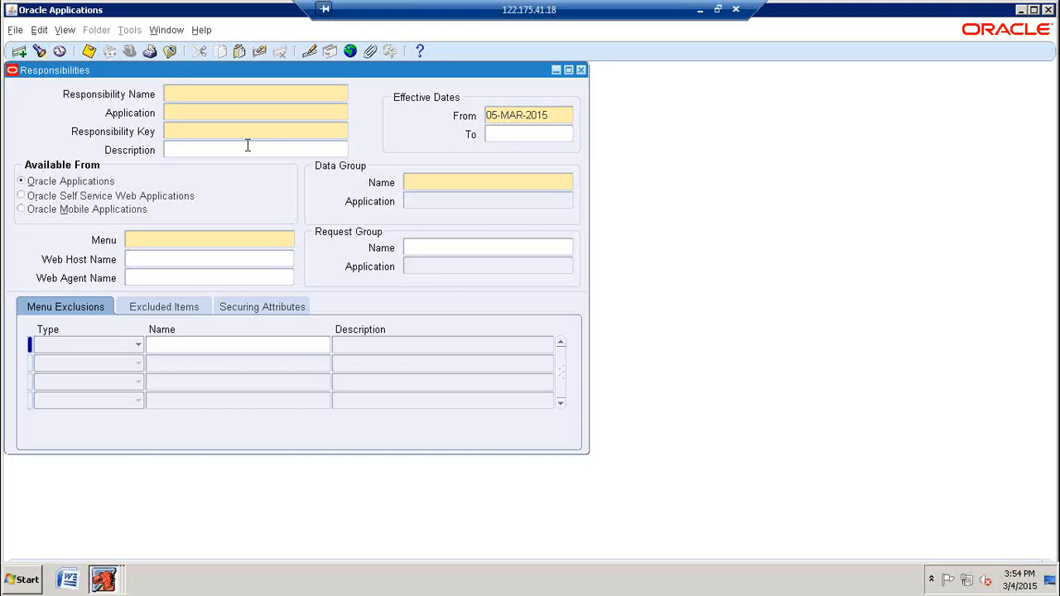
Step: Query responsibilities by the name pattern Human%Reso%Visi%Ente% and check the matching record's menu and request group
key(F11)
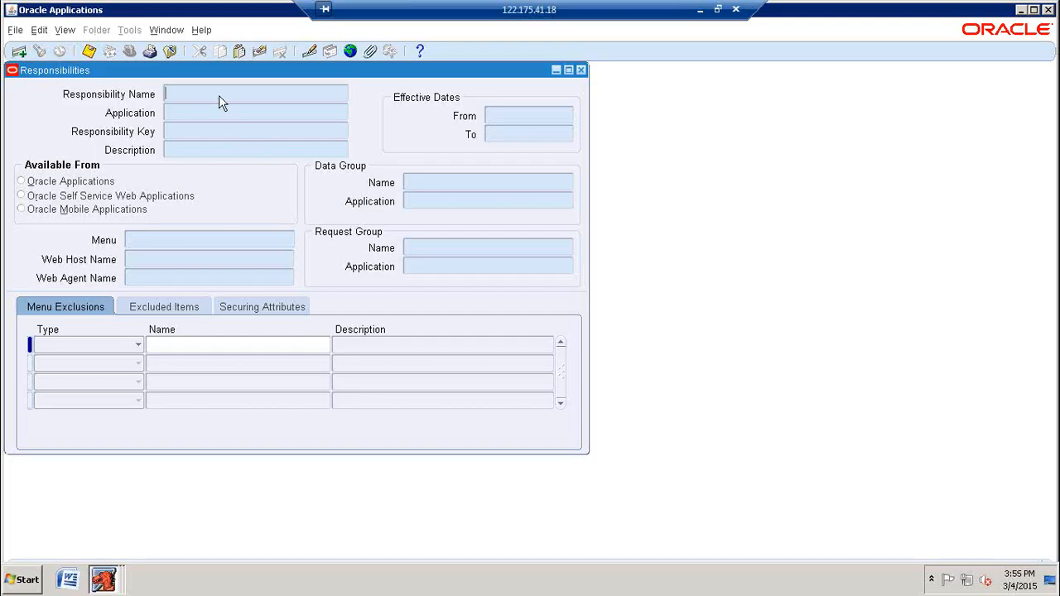
text(Human%Reso%Visi%Ente%)
key(ctrl+F11)
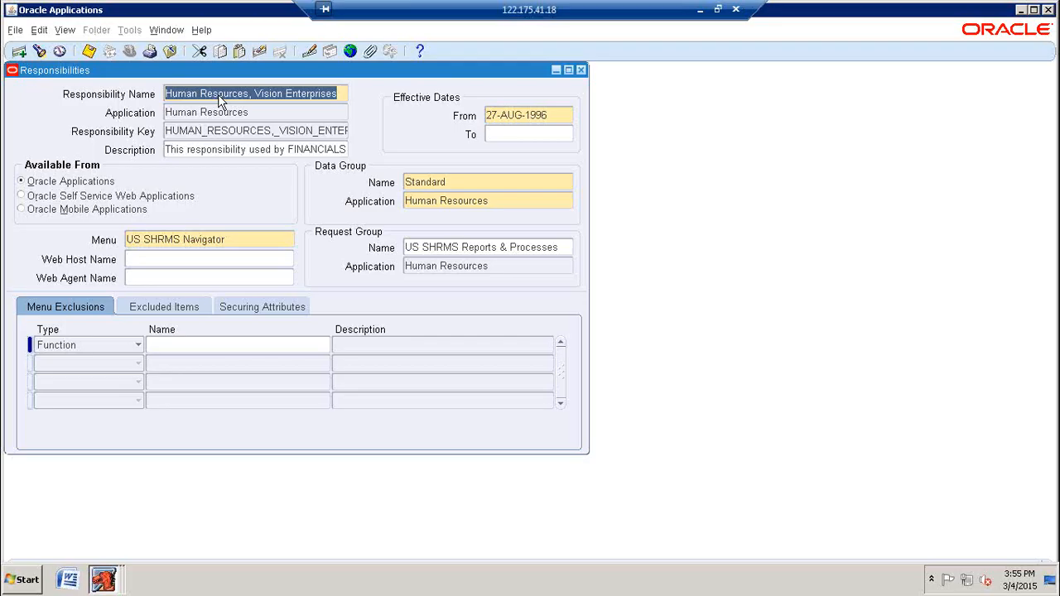
click(186, 239)
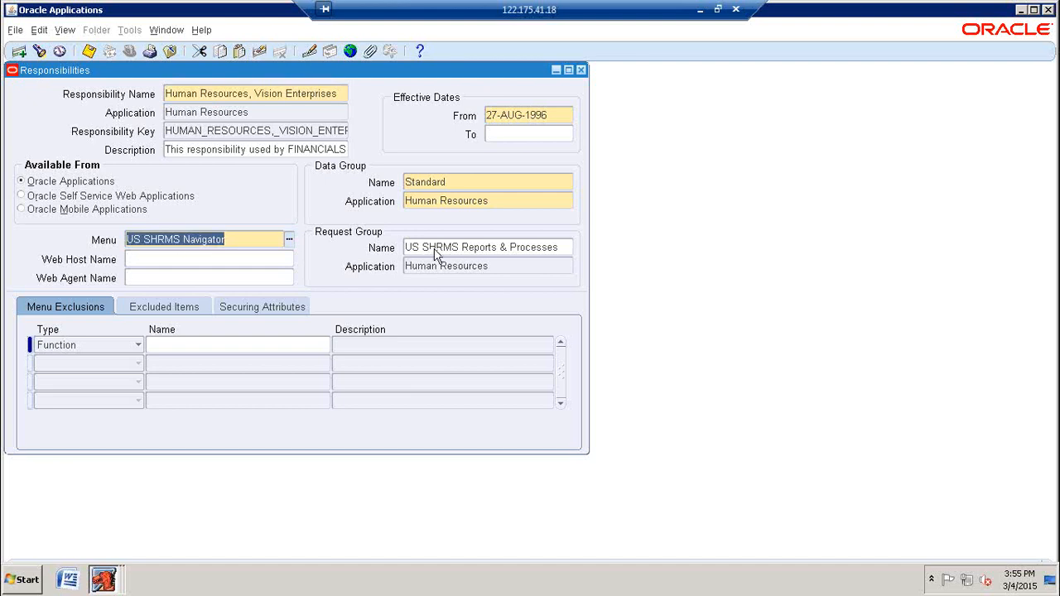
click(240, 247)
click(240, 240)
click(465, 251)
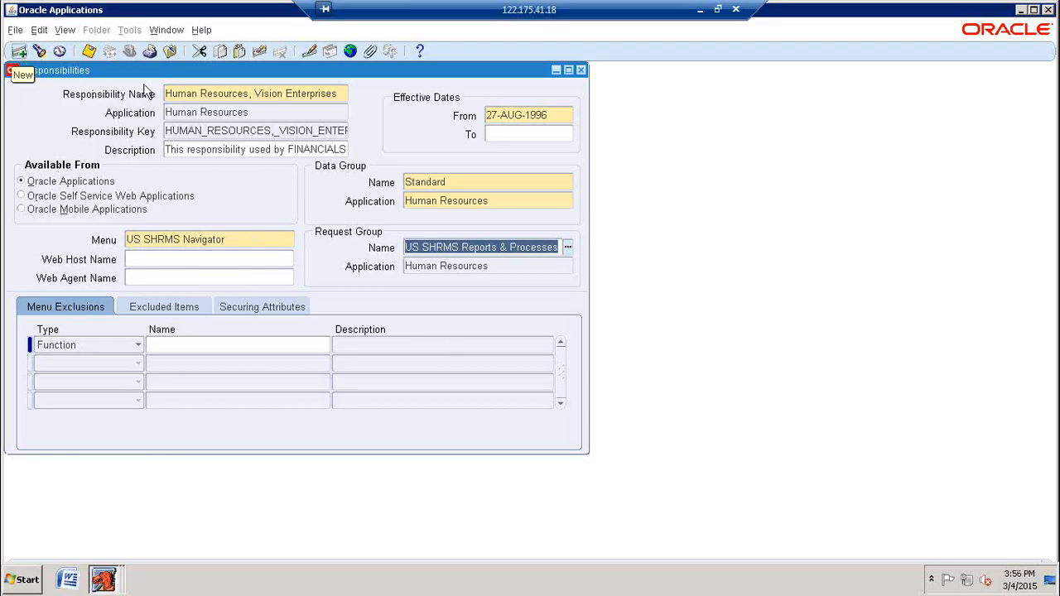
Step: Add a new responsibility record and name it JPP9 HR Responsibility
click(208, 92)
click(19, 52)
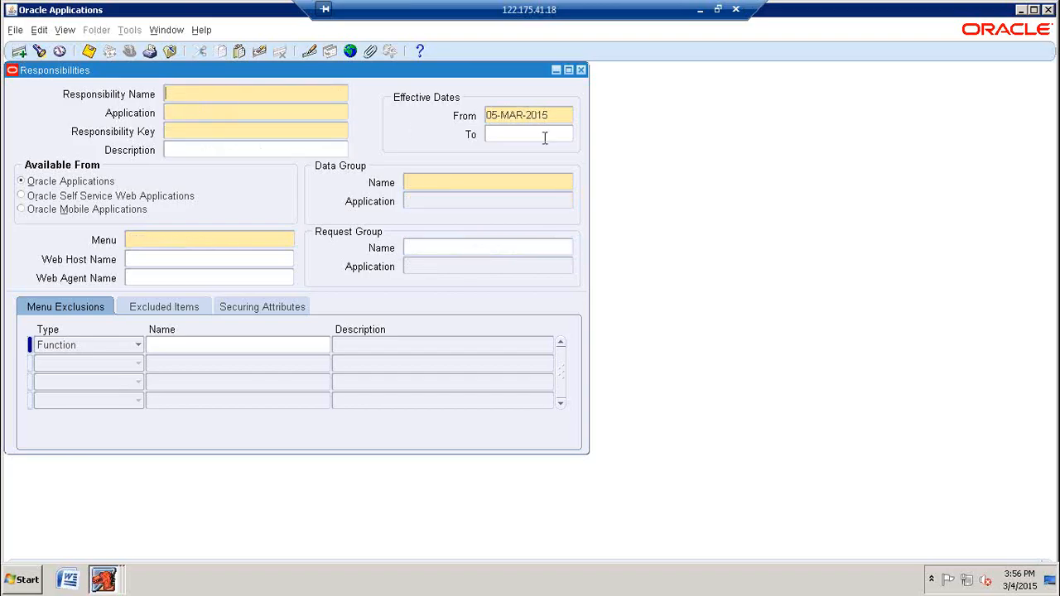
text(H)
key(BackSpace)
text(JPP8 HR Rasponsibility)
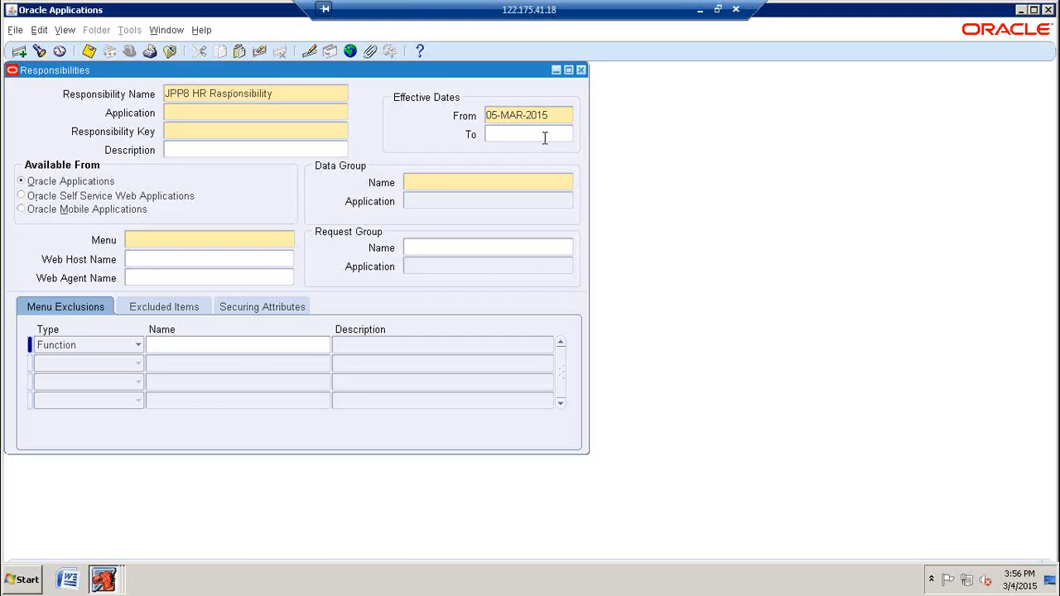
click(191, 93)
key(BackSpace)
text(9)
Step: Set the new responsibility's application to Human Resources and its responsibility key to JPP9HR
click(244, 111)
text(human)
key(Tab)
key(Return)
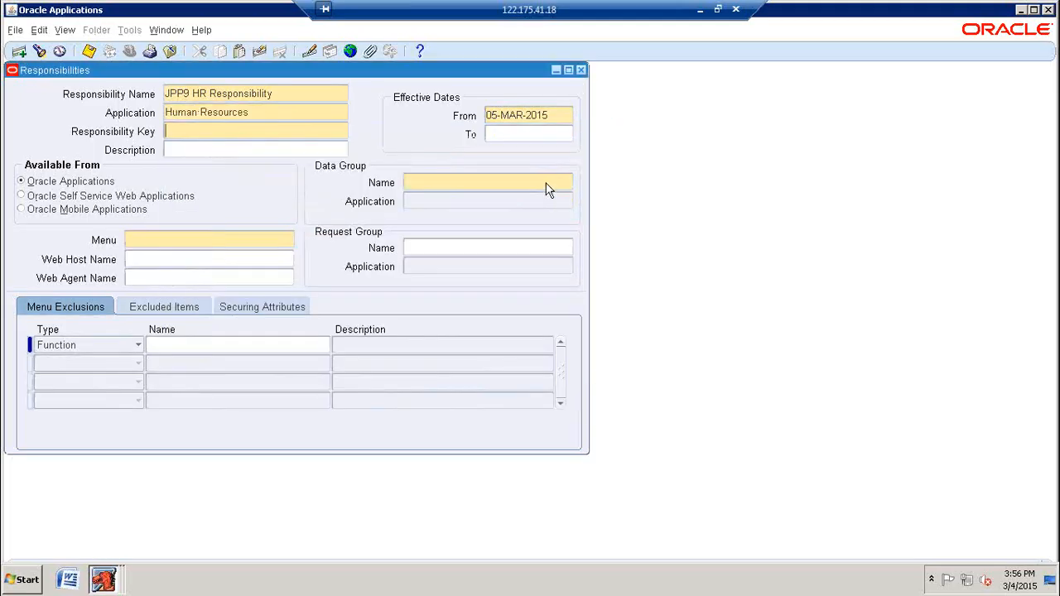
text(JPP9HR)
key(Tab)
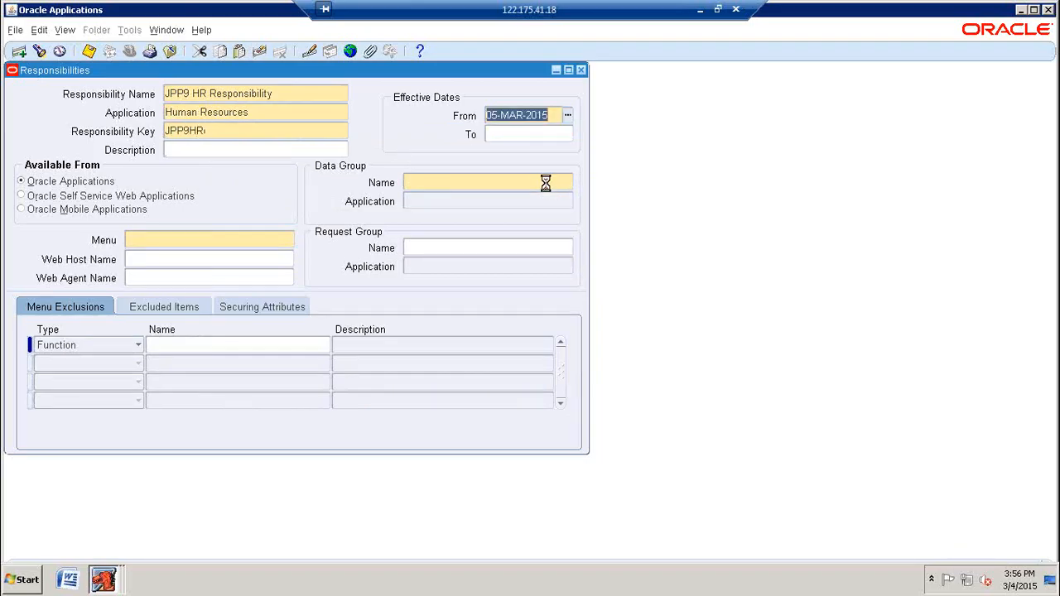
Step: Set the data group name to Standard and the data group application to Human Resources
key(Tab)
key(Tab)
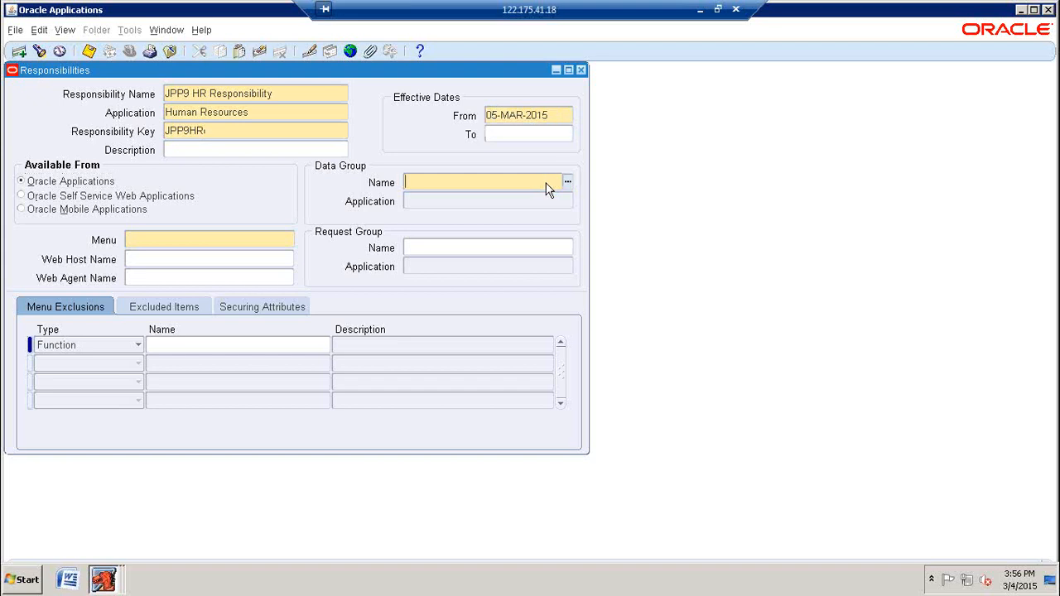
text(stan)
key(Tab)
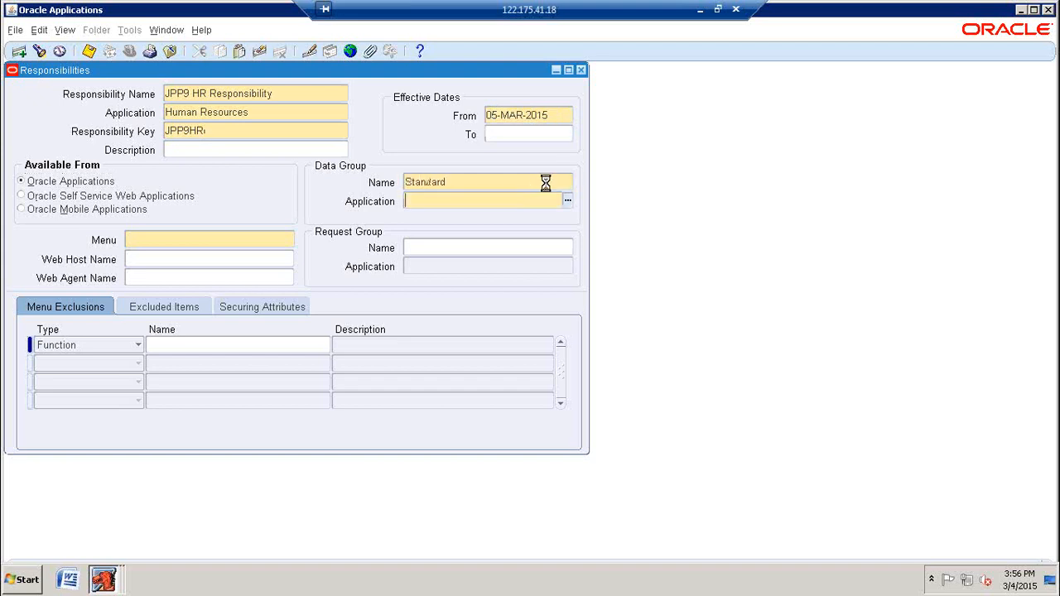
text(human)
key(Tab)
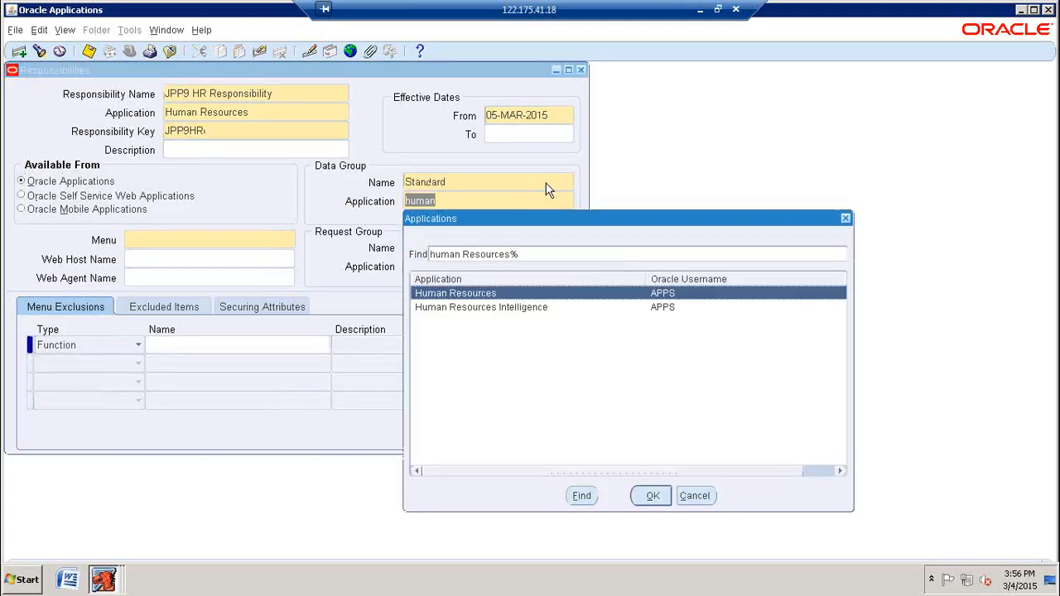
key(Return)
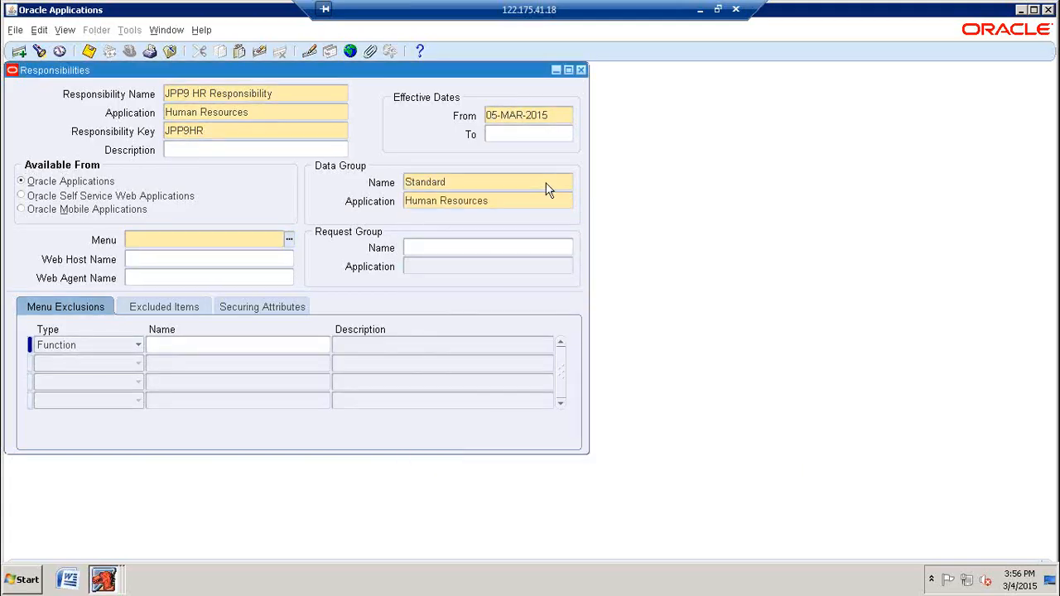
Step: Assign the US SHRMS Navigator menu to the JPP9 HR Responsibility
text(us shrms)
key(Tab)
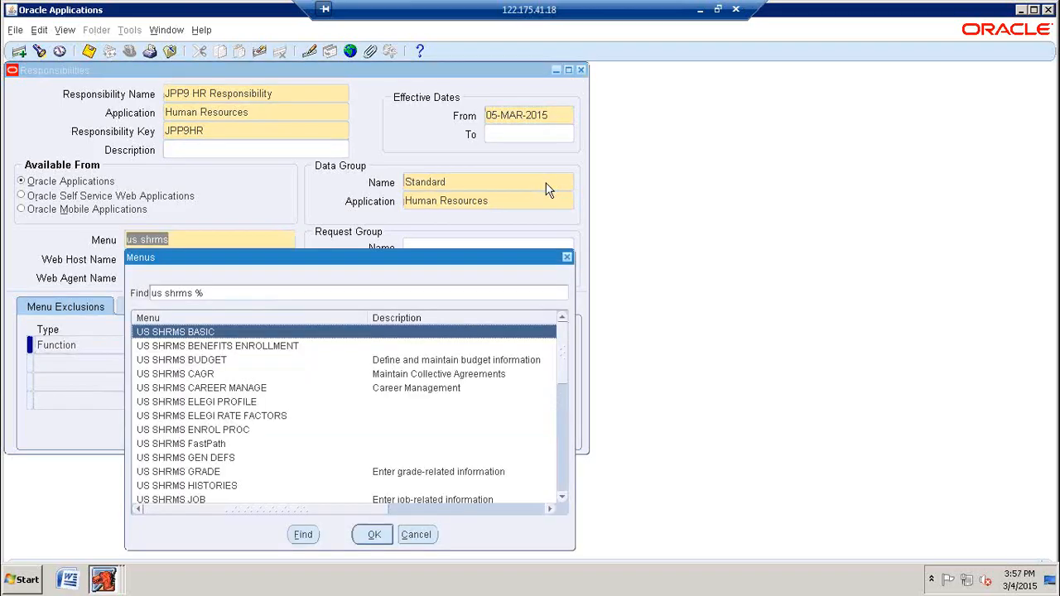
key(Return)
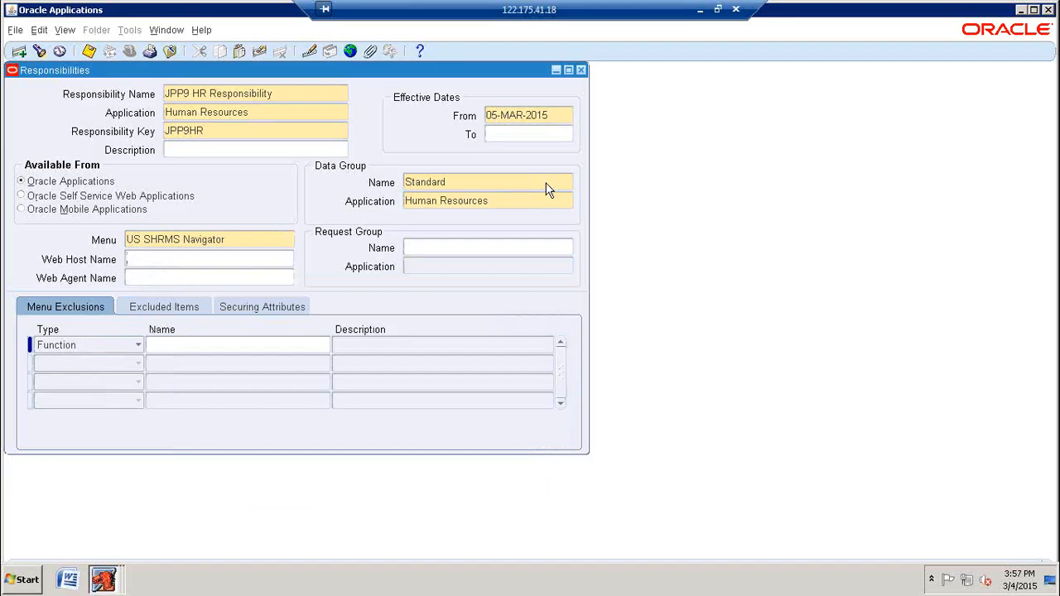
key(Tab)
key(Tab)
key(Tab)
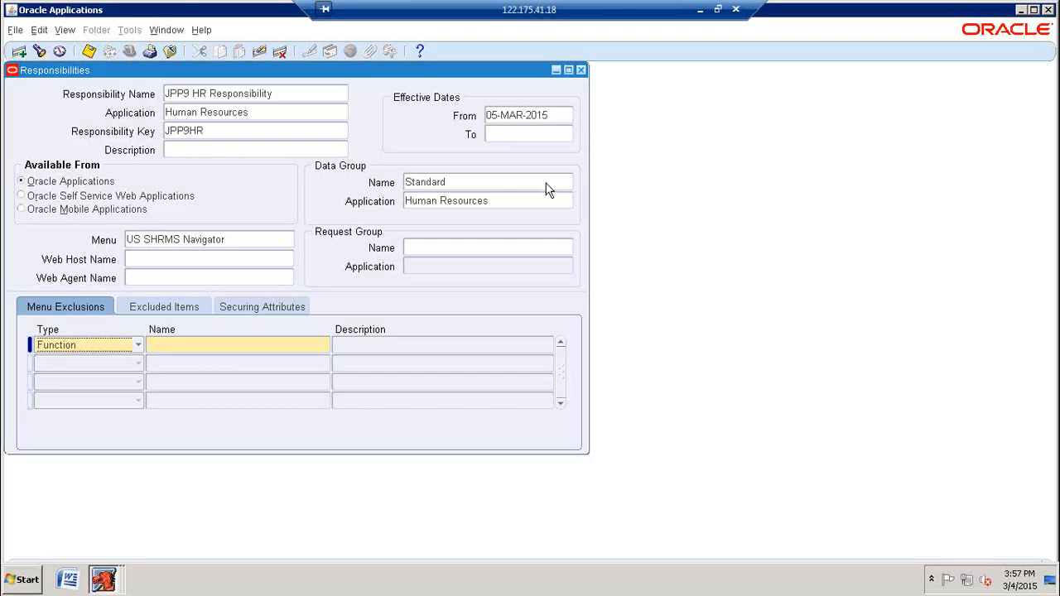
Step: Assign the US SHRMS Reports & Processes request group to the responsibility
click(436, 247)
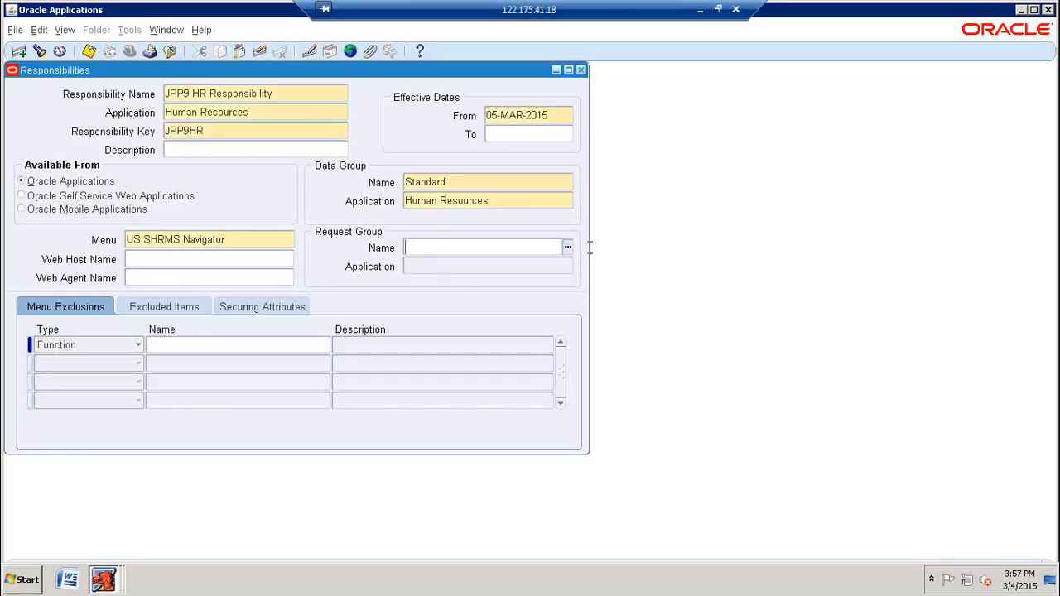
text(us shrems)
key(BackSpace)
key(BackSpace)
key(BackSpace)
text(ms)
key(Tab)
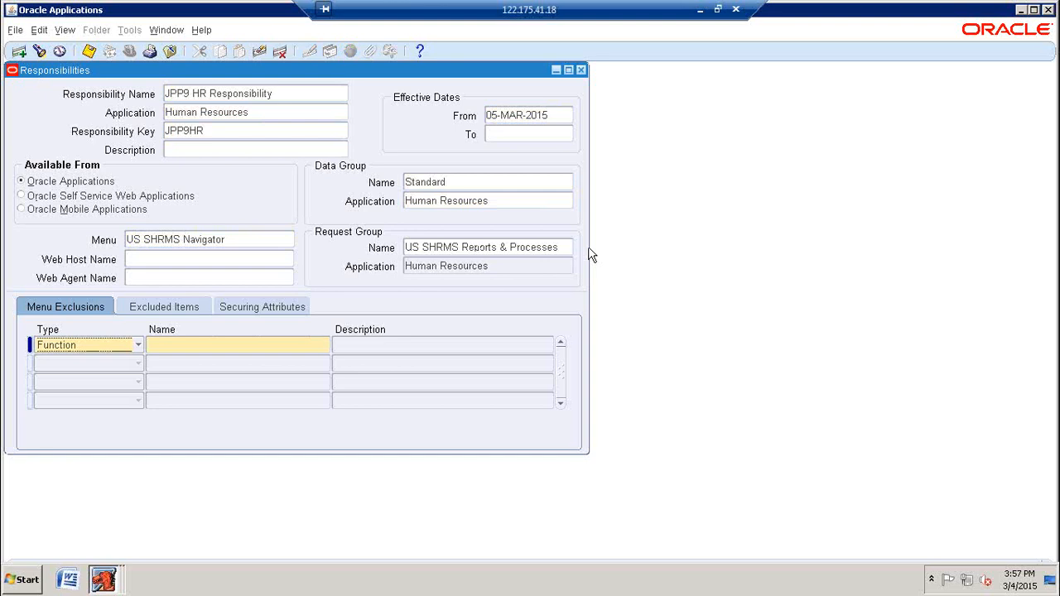
Step: Save the JPP9 HR Responsibility record, maximize the application window and close the Responsibilities form
click(89, 51)
click(1034, 9)
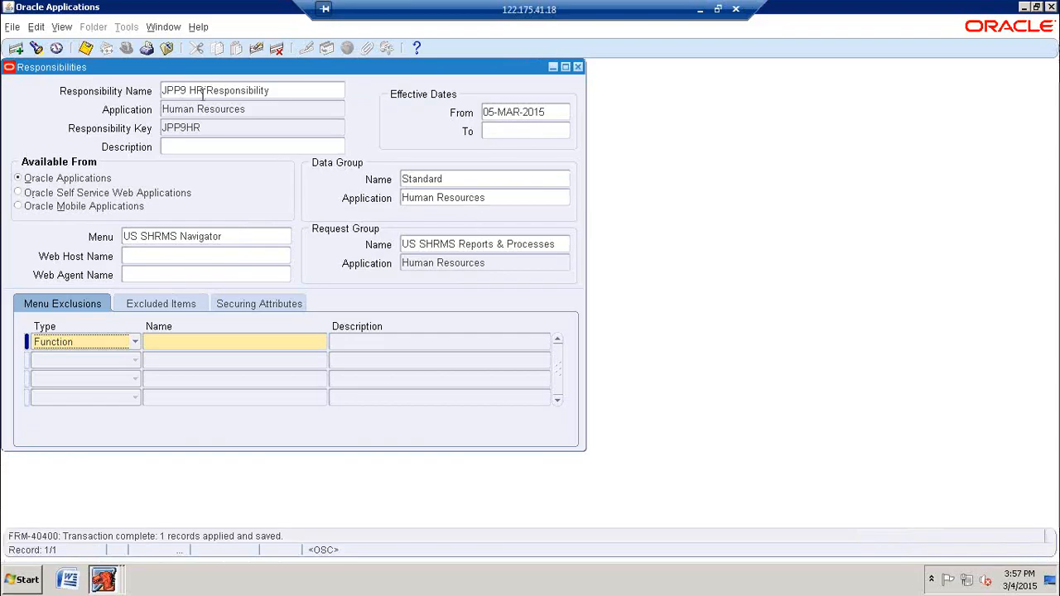
click(86, 50)
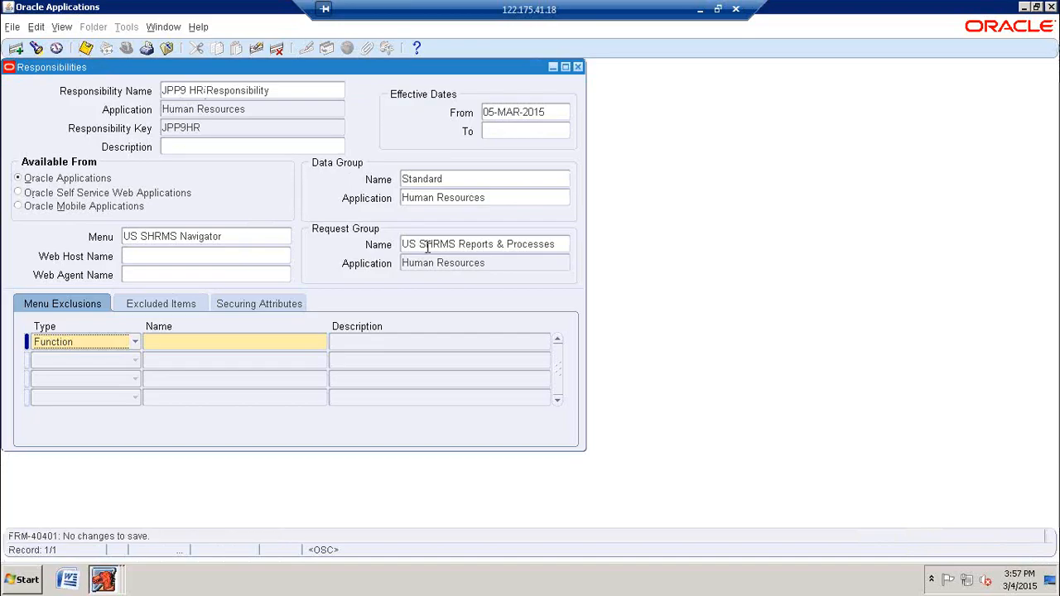
click(578, 68)
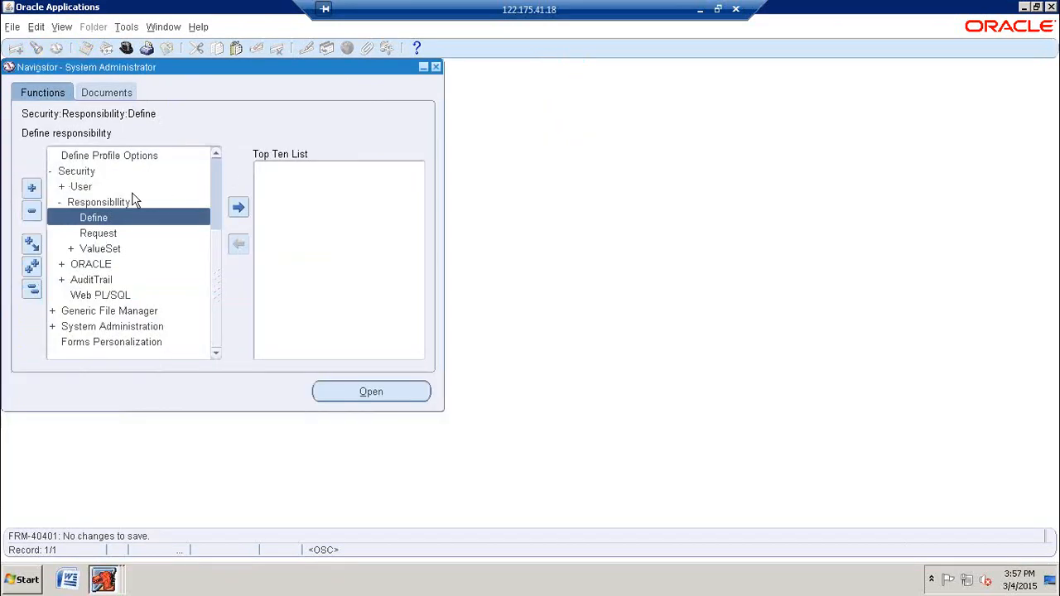
Step: Open the application user definition form under Security, User, Define
double_click(81, 191)
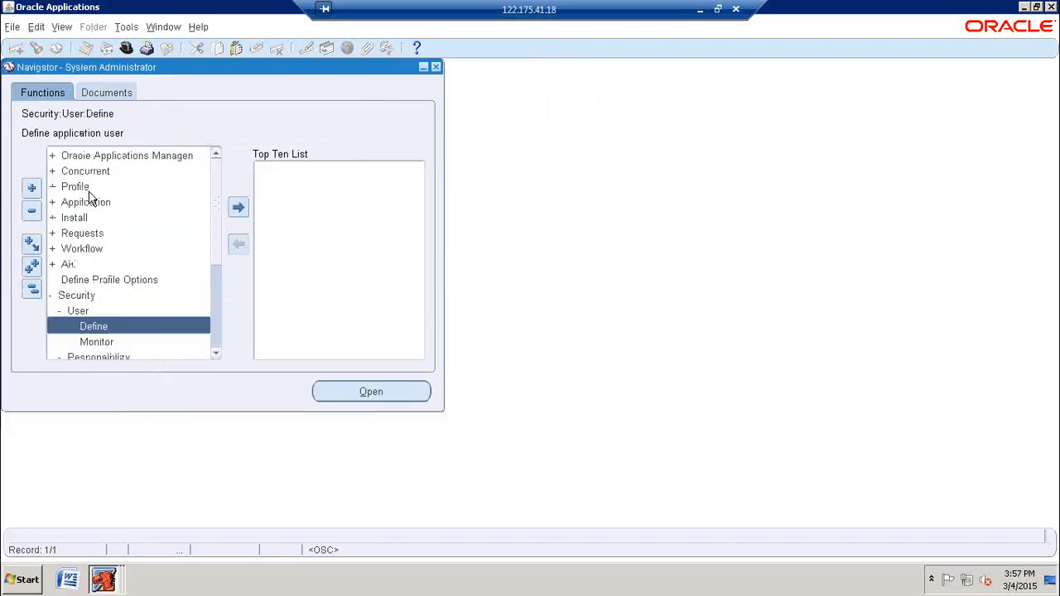
click(103, 329)
double_click(175, 325)
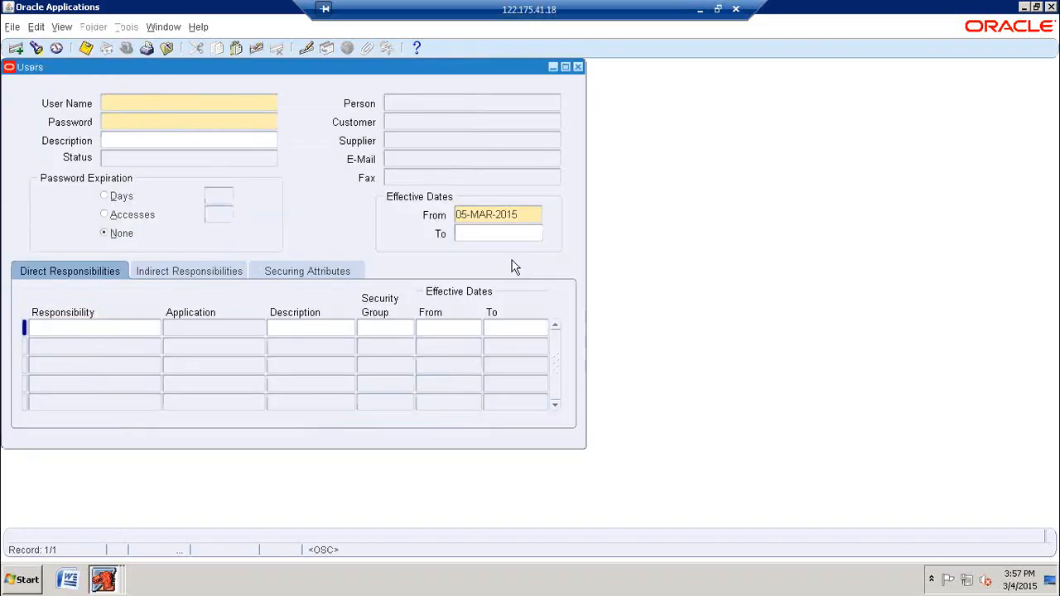
Step: Query the Users form for the user name JPP9
key(F11)
text(JRP)
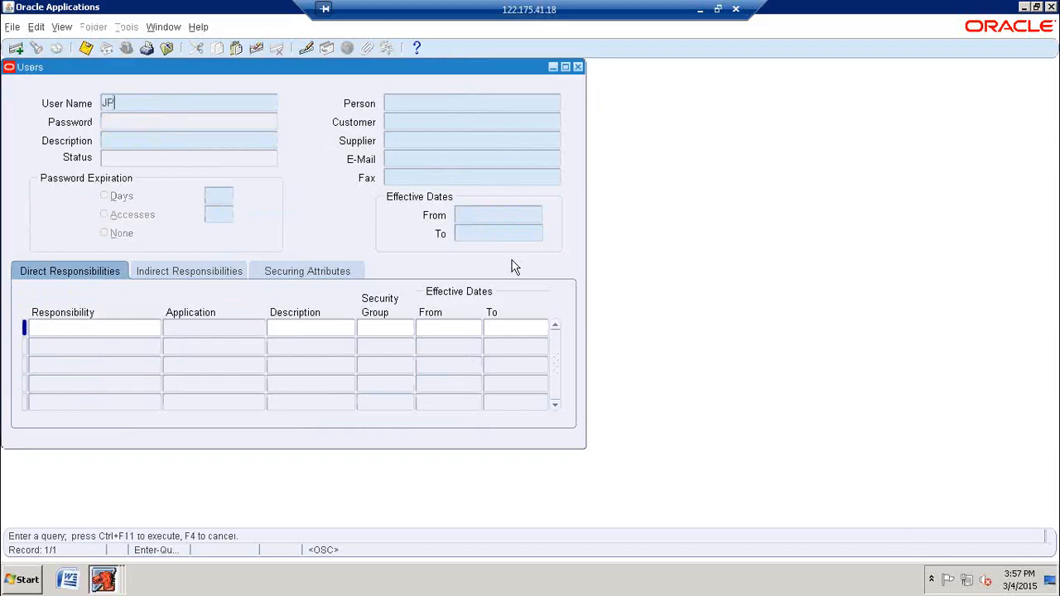
text(9)
key(ctrl+F11)
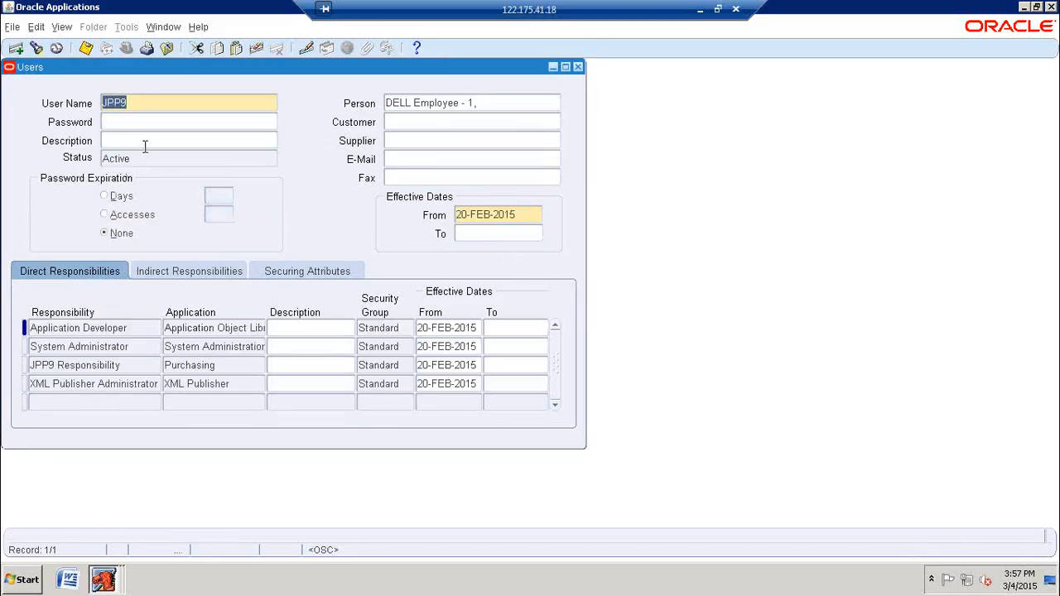
Step: Add JPP9 HR Responsibility to the direct responsibilities of user JPP9 and save the user record
click(113, 403)
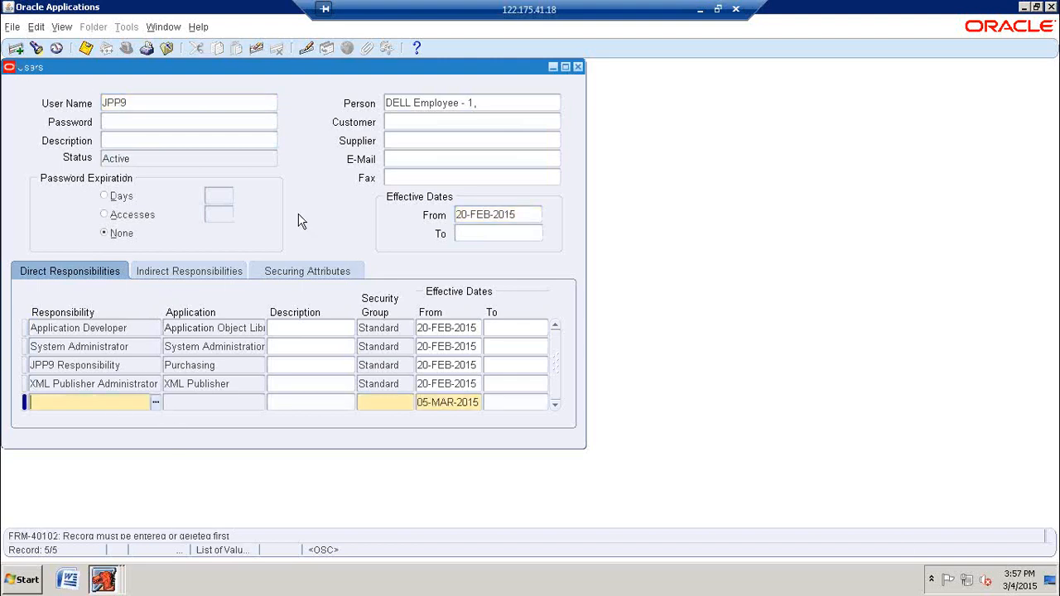
text(jpp9 h)
key(Tab)
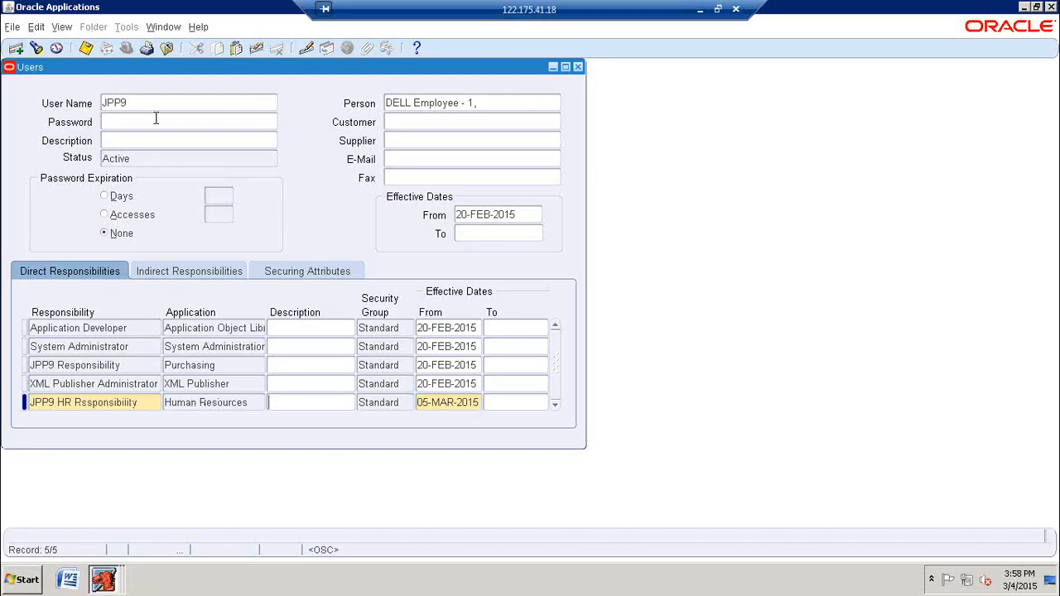
click(86, 49)
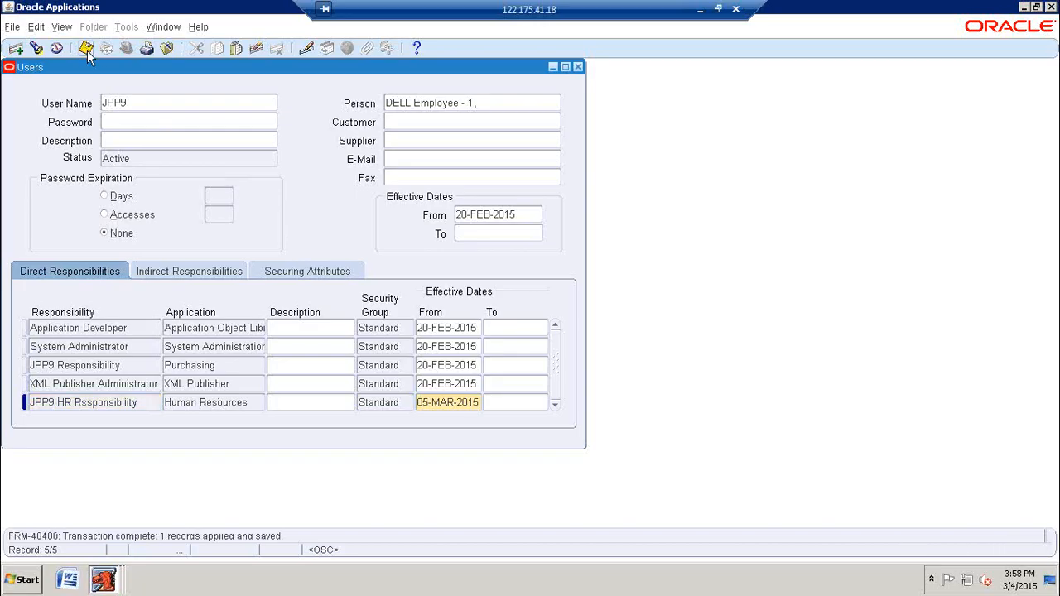
click(86, 49)
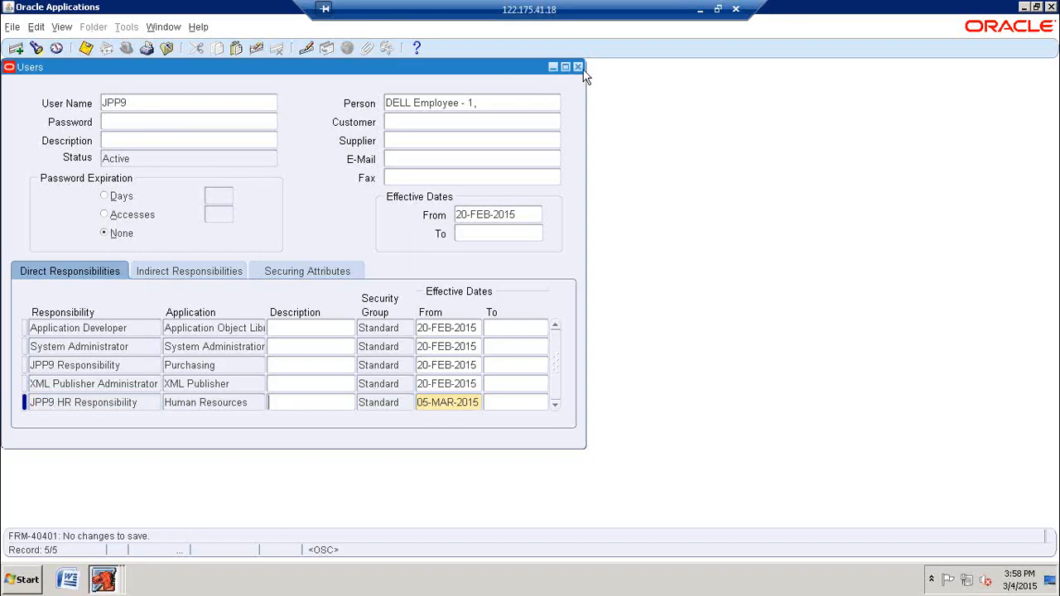
Step: Close the Users form and switch from System Administrator to JPP9 HR Responsibility
click(578, 68)
double_click(83, 296)
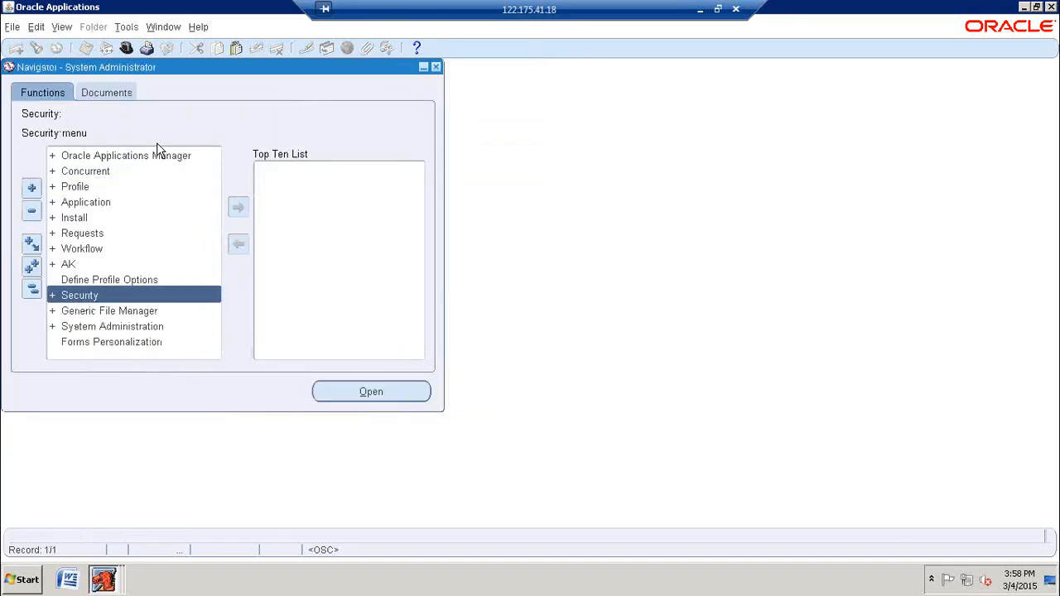
click(126, 47)
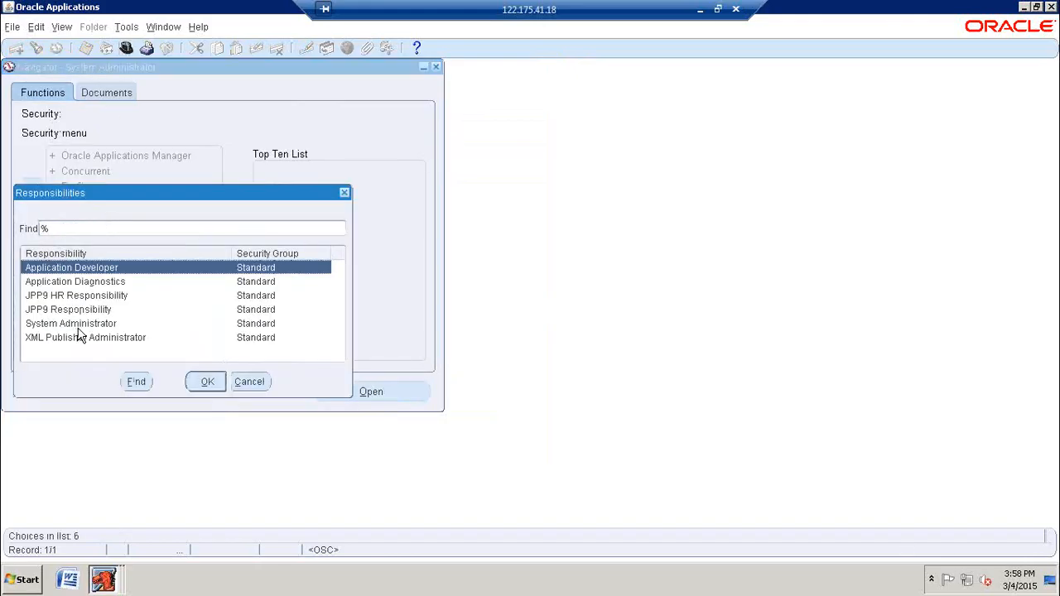
click(83, 297)
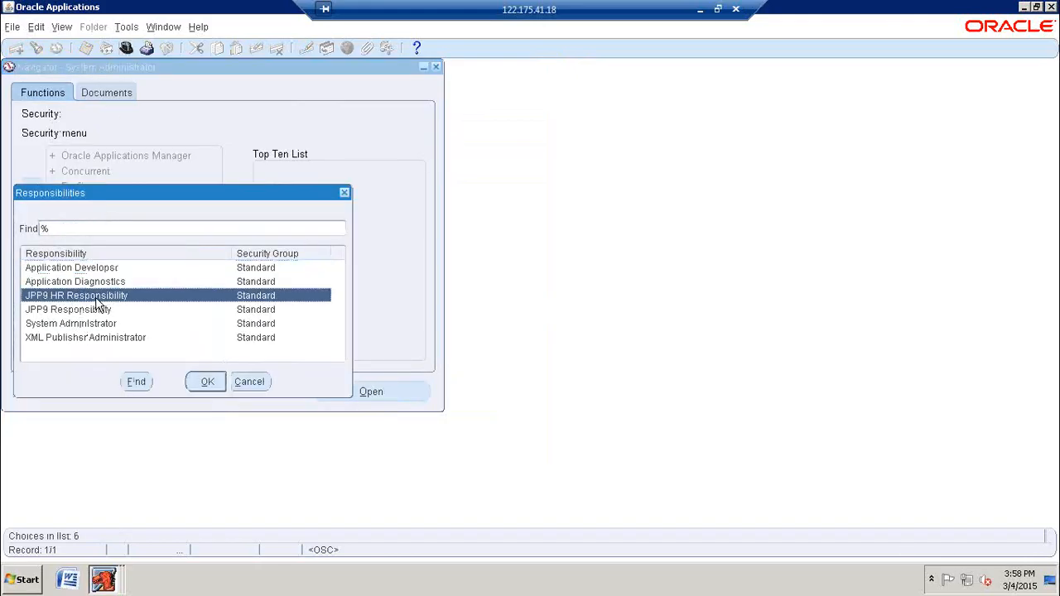
click(207, 382)
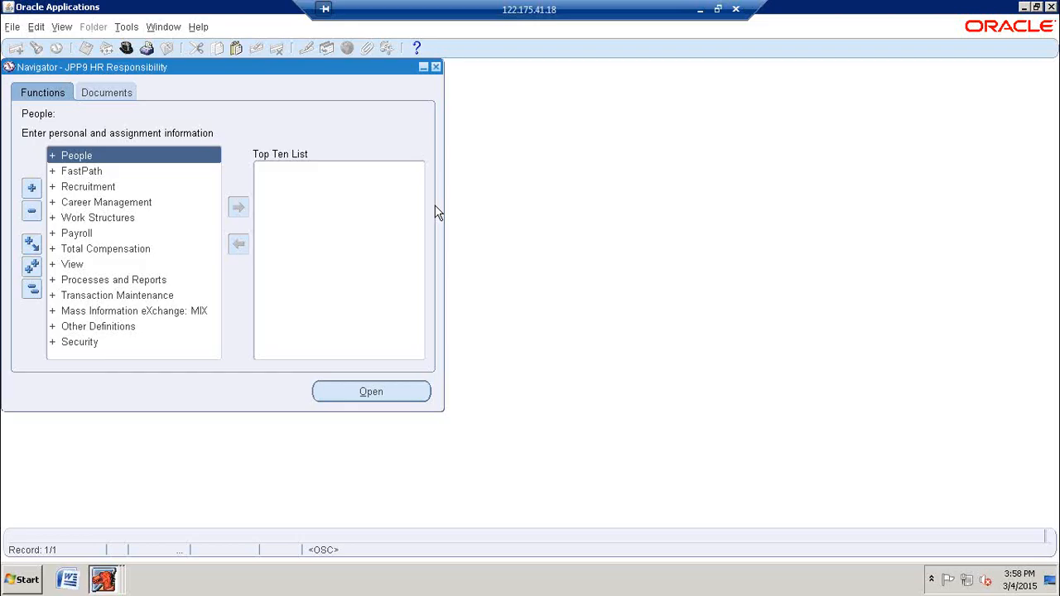
click(600, 23)
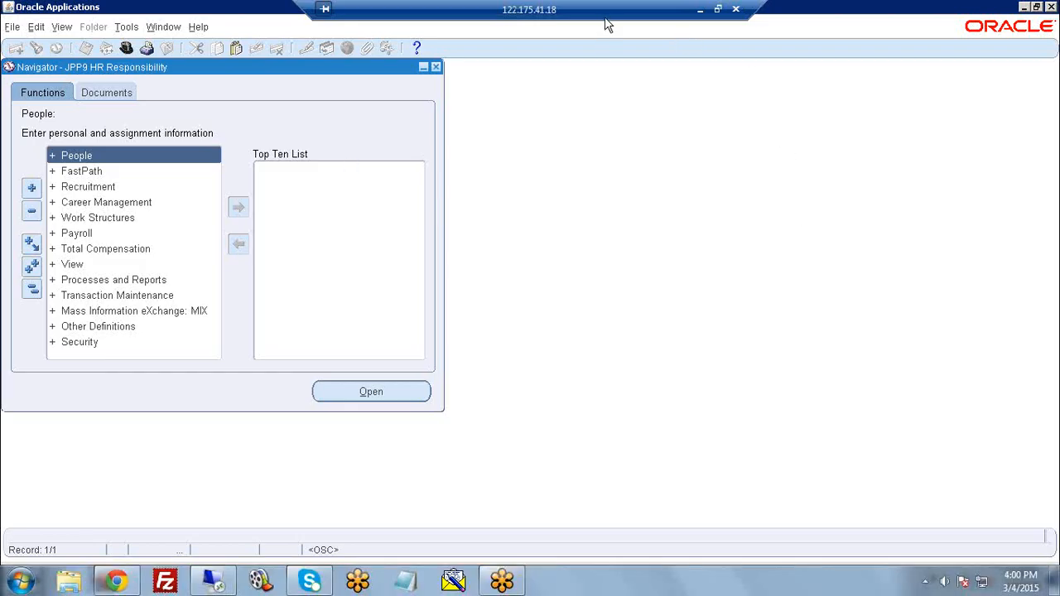
click(920, 388)
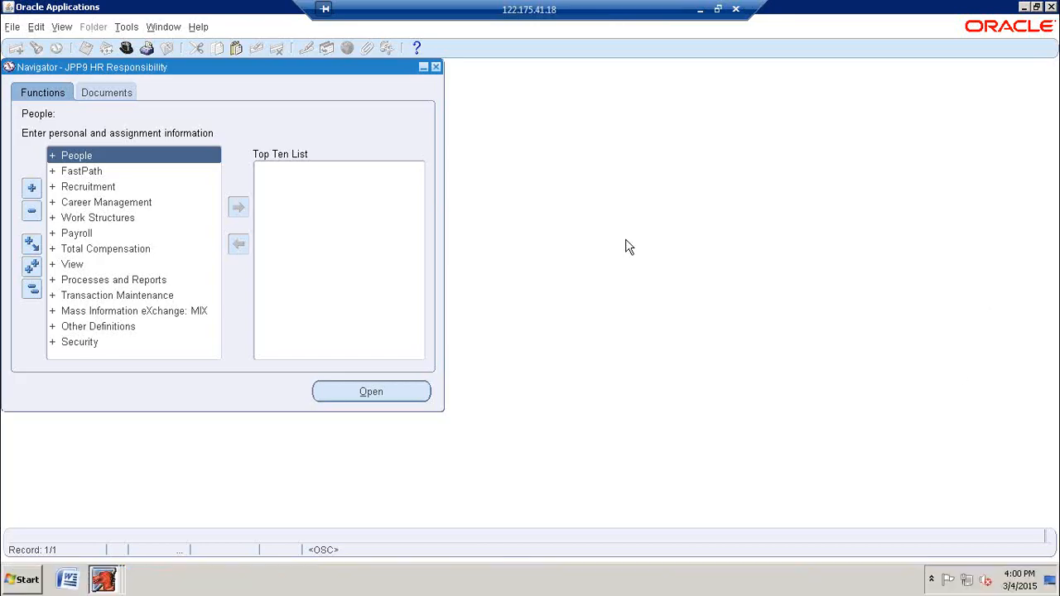
Step: View the blank new-organization form from Work Structures, Organization, Description, and close it
click(91, 219)
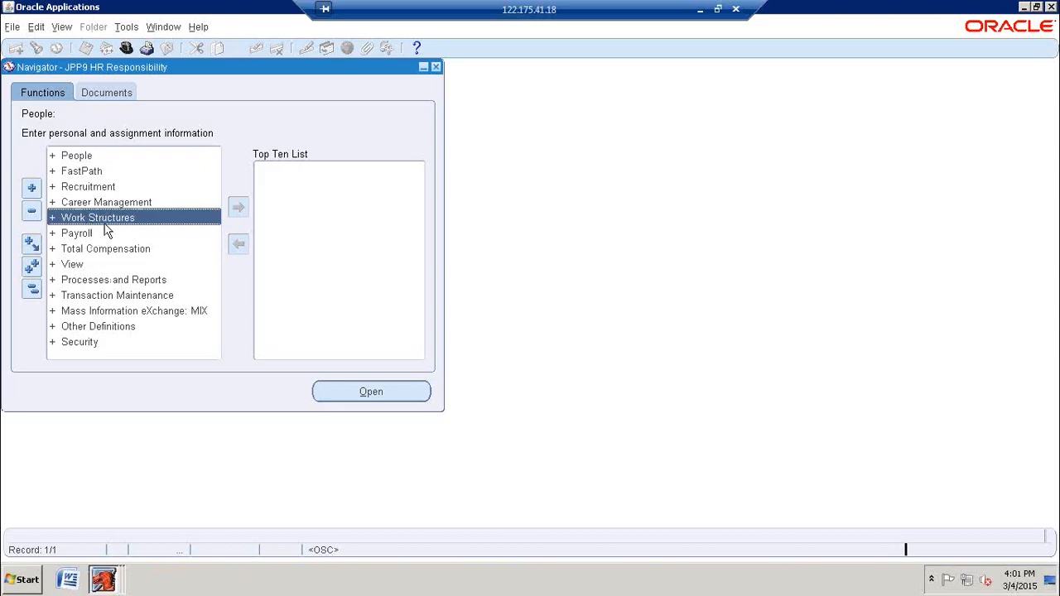
double_click(105, 223)
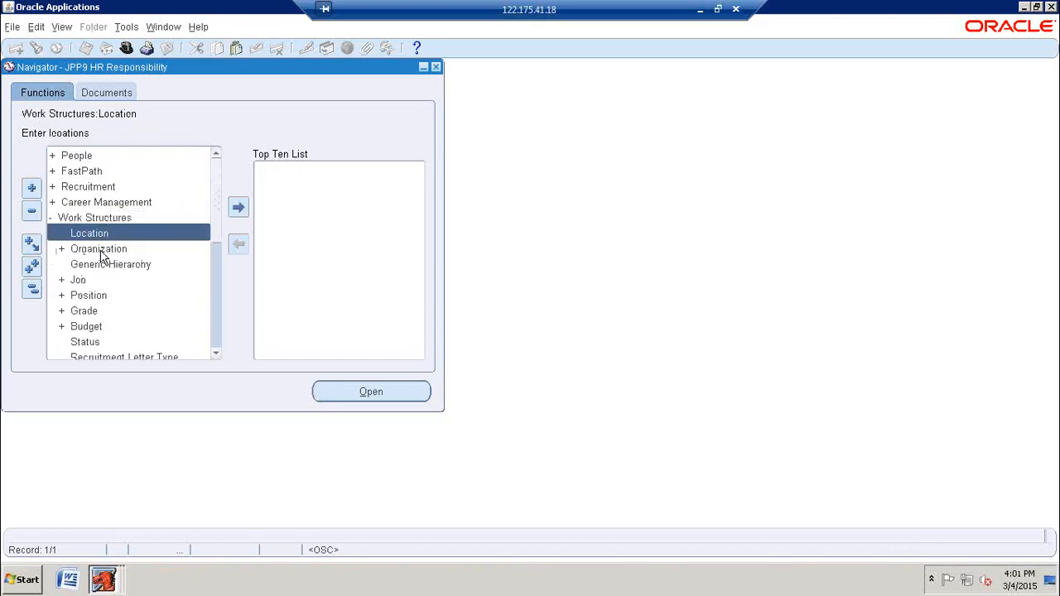
double_click(100, 250)
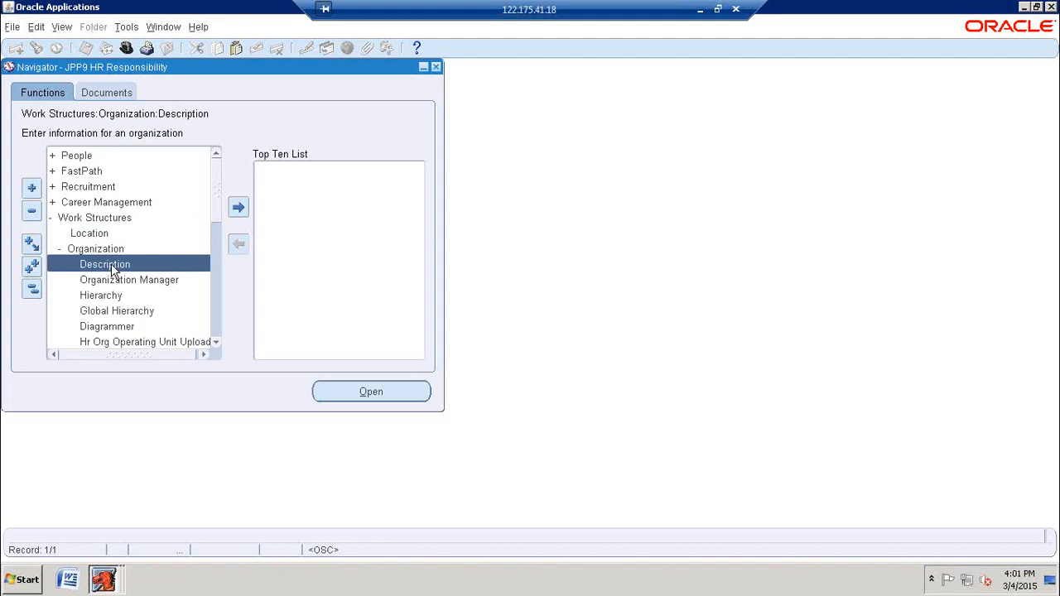
double_click(113, 266)
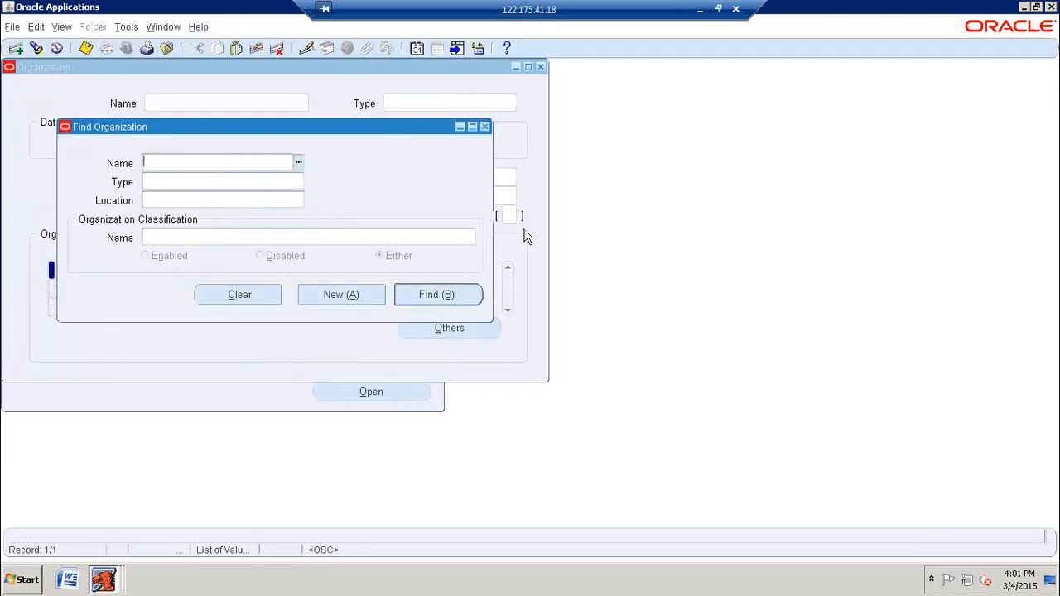
click(476, 265)
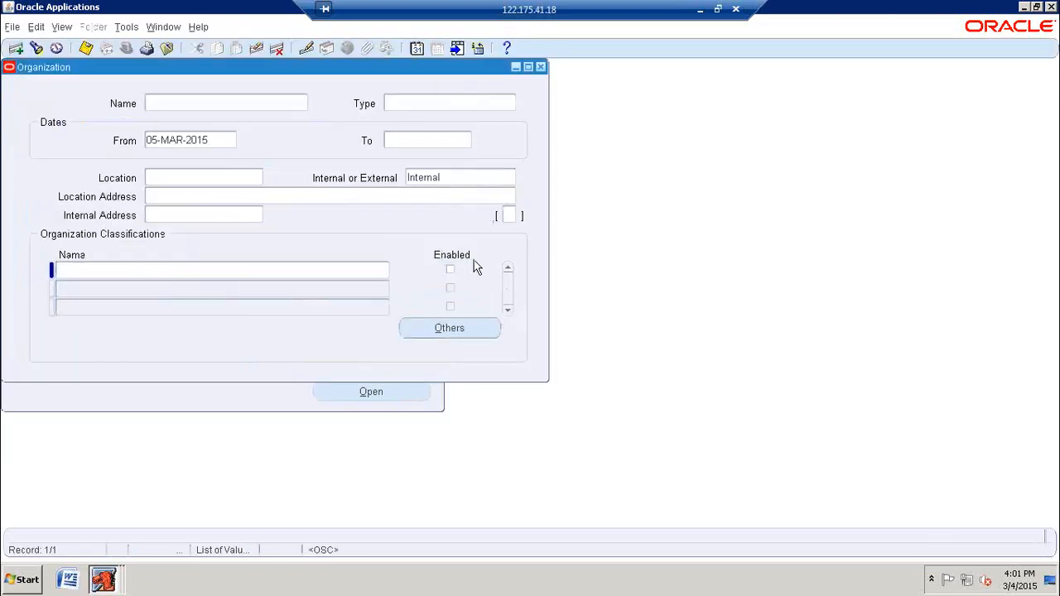
click(540, 67)
double_click(118, 267)
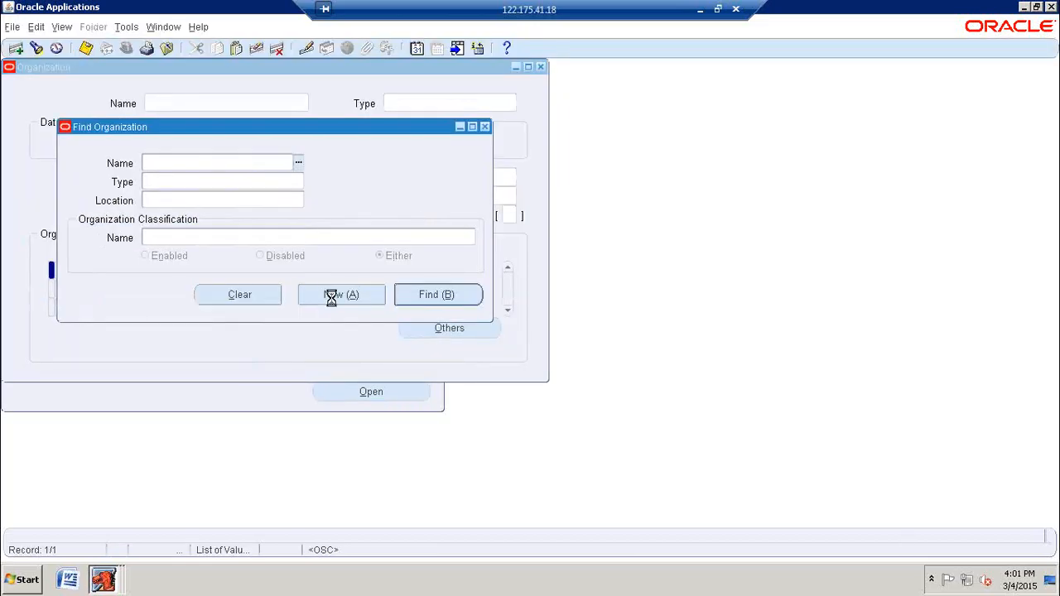
click(332, 295)
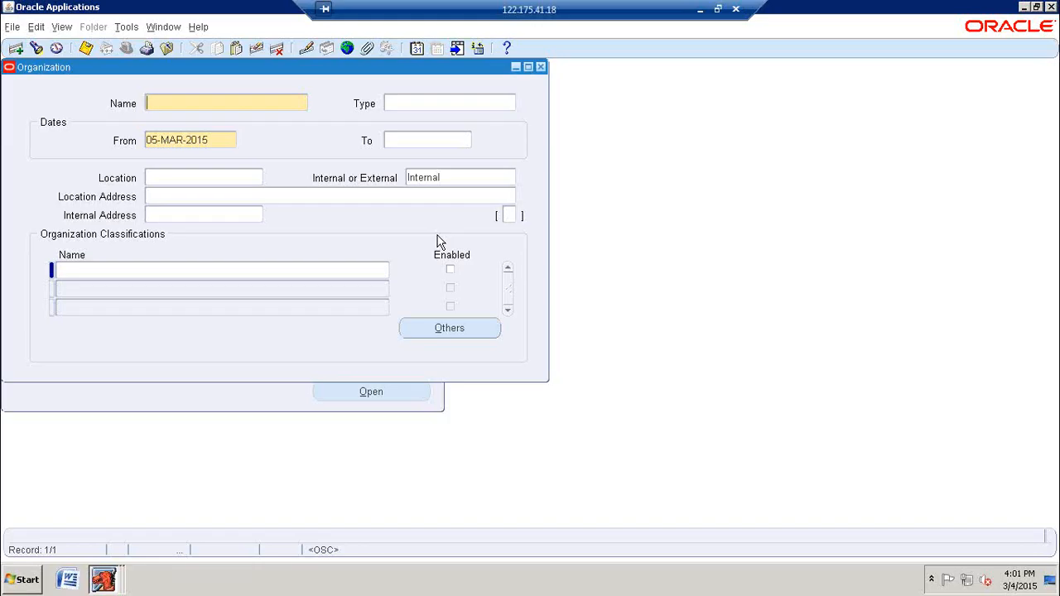
click(538, 67)
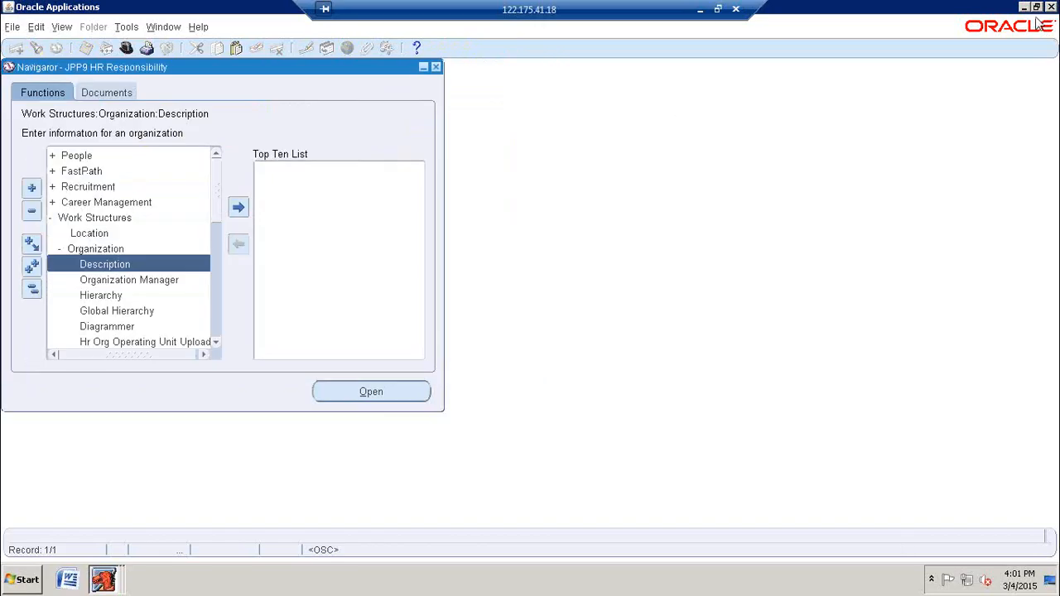
Step: Open the Location form under Work Structures
double_click(75, 218)
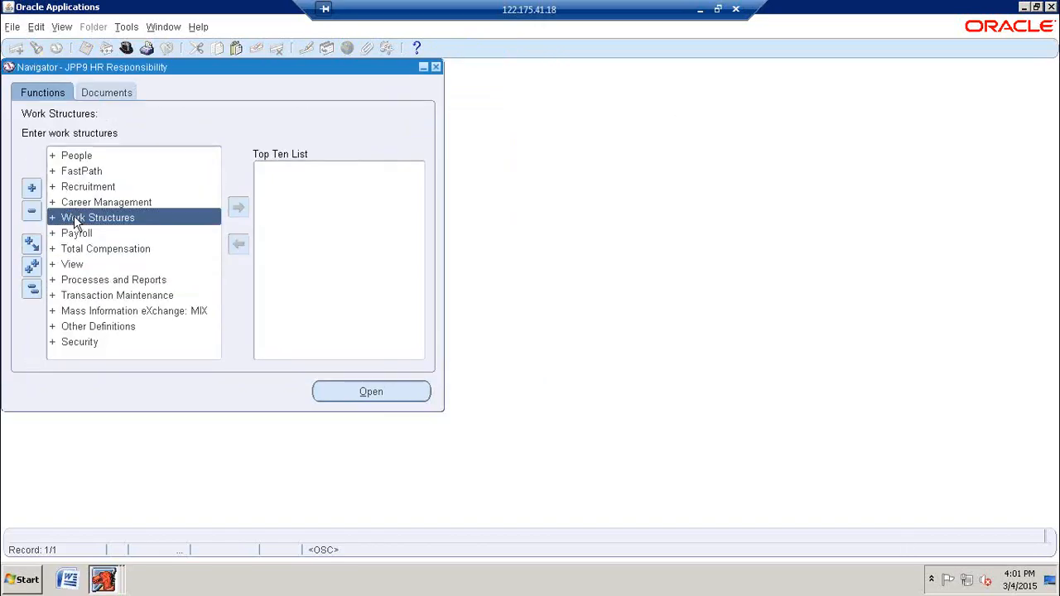
double_click(76, 221)
double_click(90, 235)
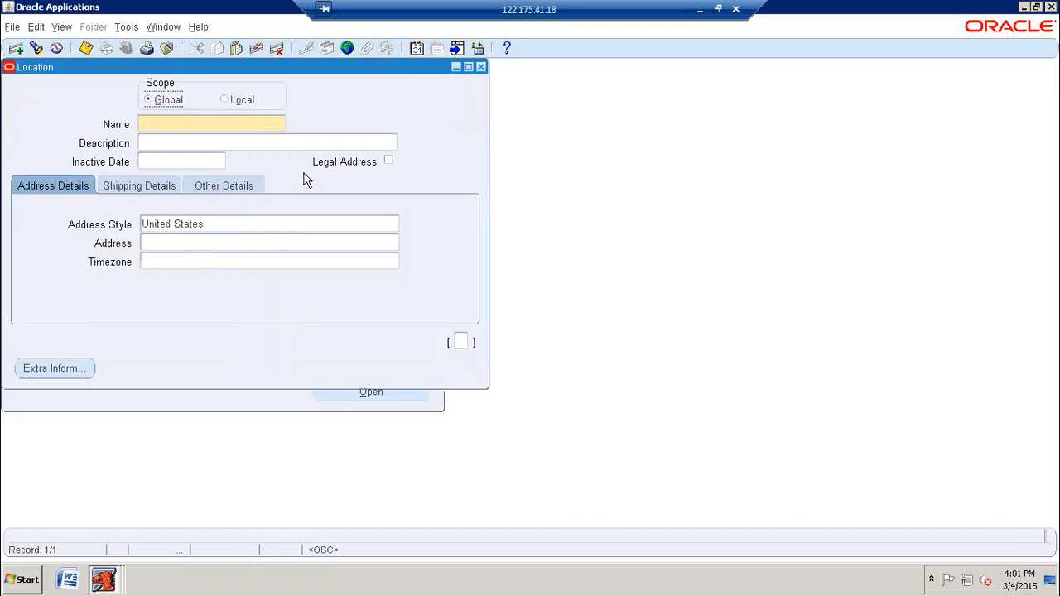
Step: Name the new global location JPP9 Locations and set its address style to India
click(250, 127)
text(JPP)
text(S)
text( Locations)
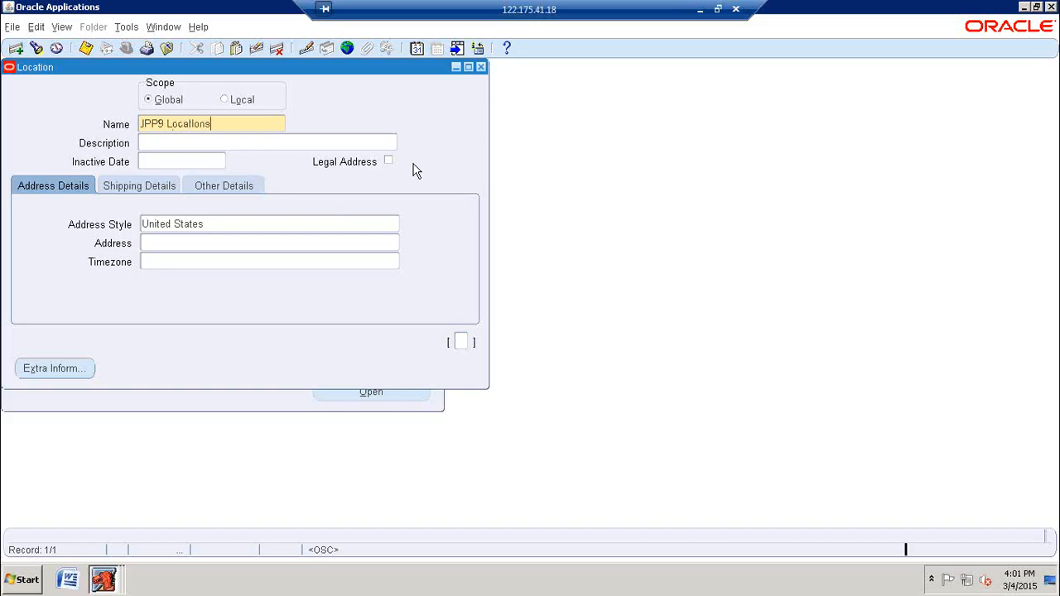
key(Tab)
key(Tab)
key(Tab)
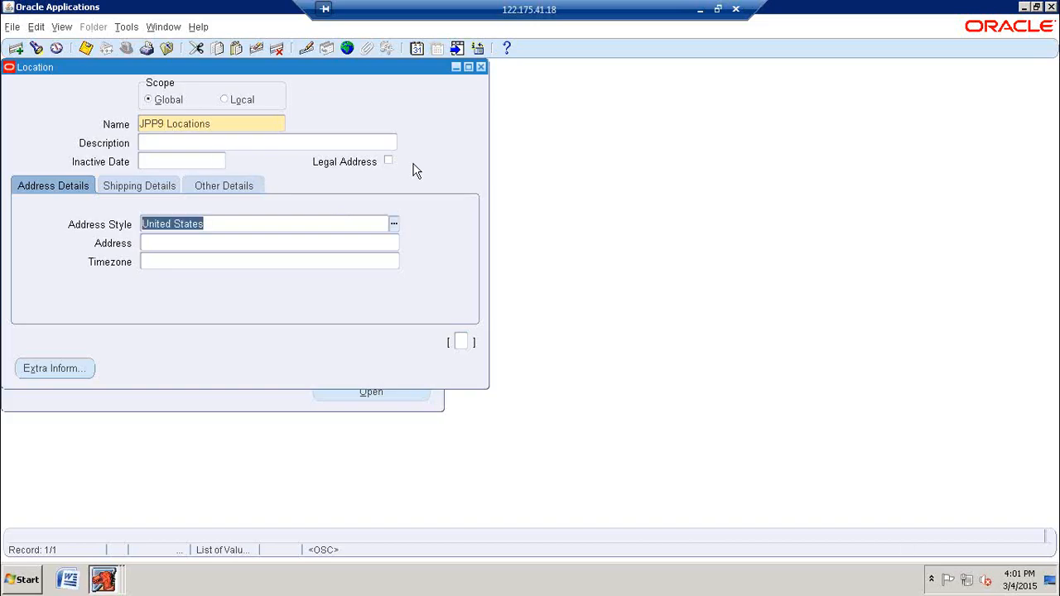
text(India)
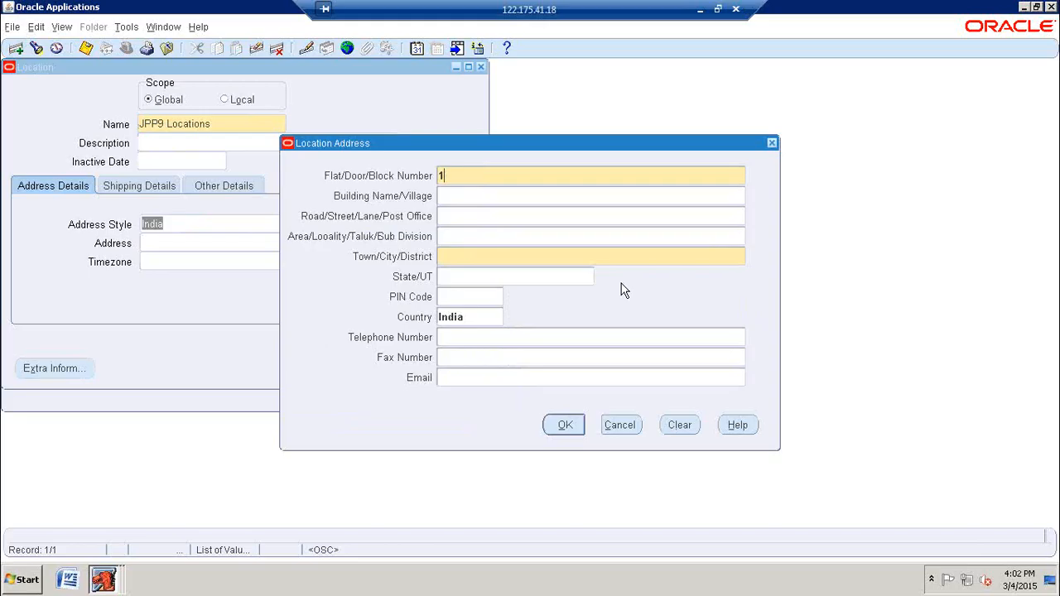
Step: Enter the flat/door/block number and the building name in the location address
text(100/JPP)
key(BackSpace)
key(BackSpace)
text(PP/9)
key(Tab)
text(JPP9 Buil)
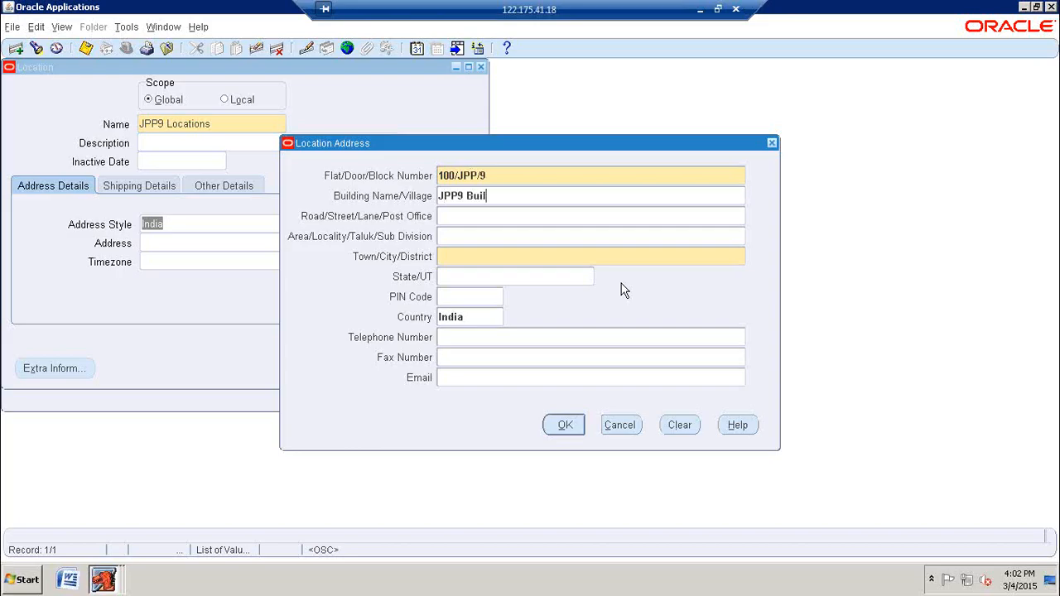
text(ding,)
key(Tab)
Step: Fill in the road and area fields of the location address
text(JPP9 Road)
key(Tab)
text(HJ)
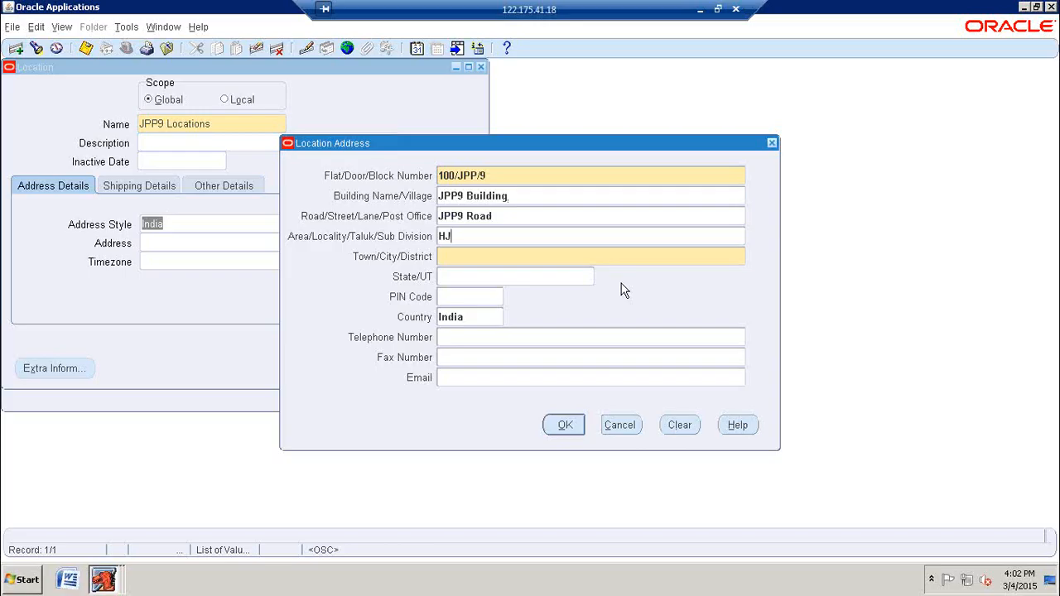
key(BackSpace)
key(BackSpace)
text(JPP9 Area)
key(Tab)
Step: Set the address's town to Hyderabad and its state to Andhra Pradesh, accept the address and save the location
text(Hyderabad)
key(Tab)
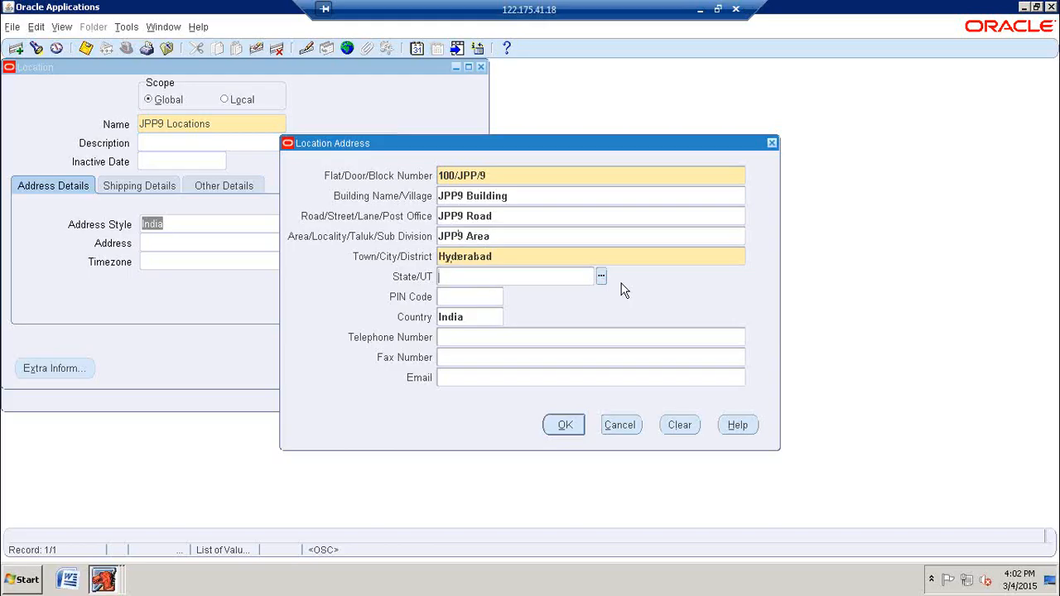
text(and)
key(Tab)
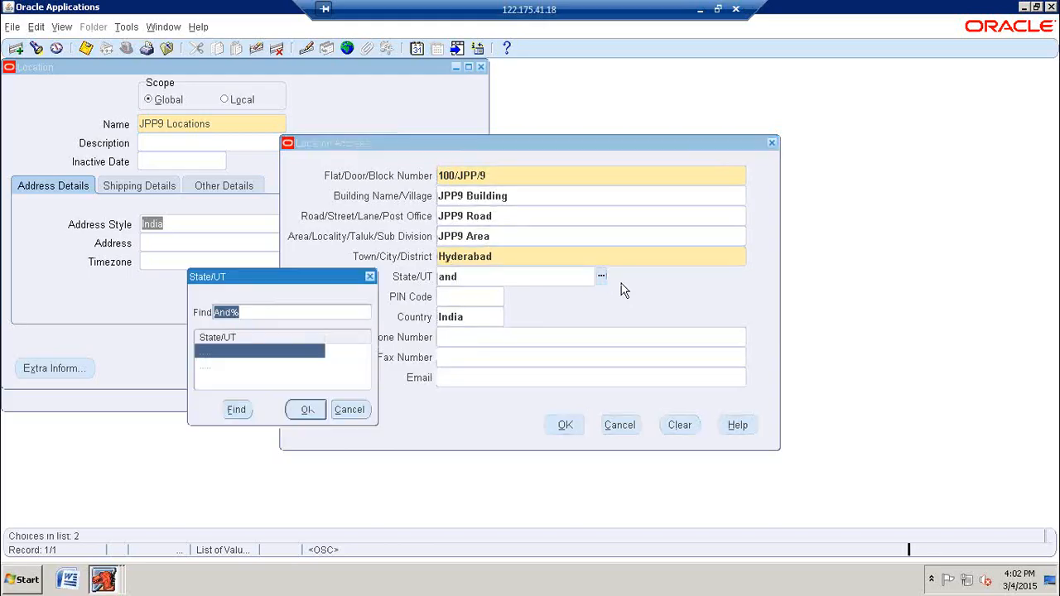
click(241, 366)
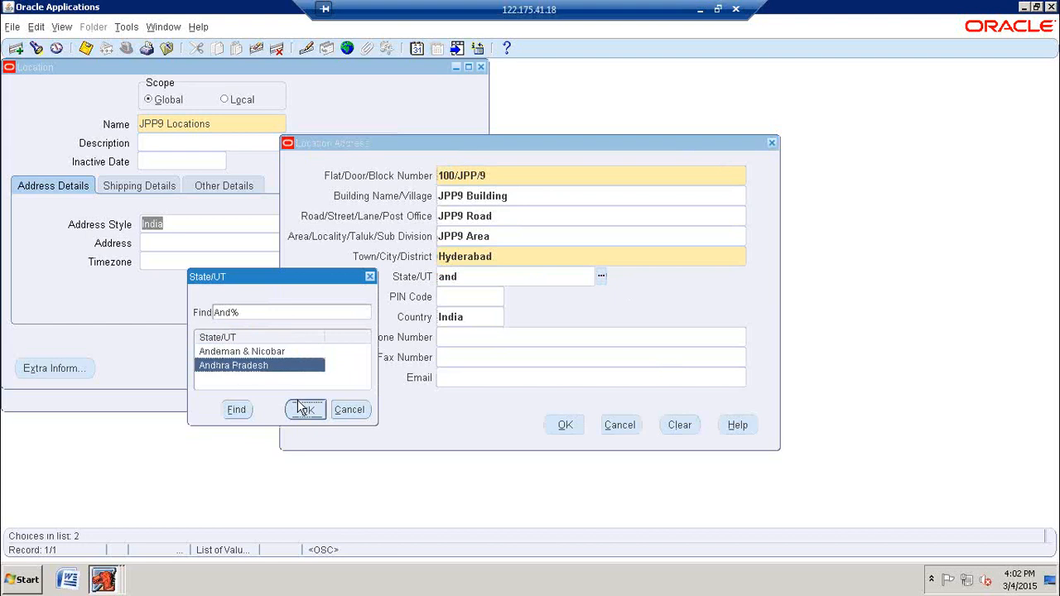
click(305, 409)
click(567, 427)
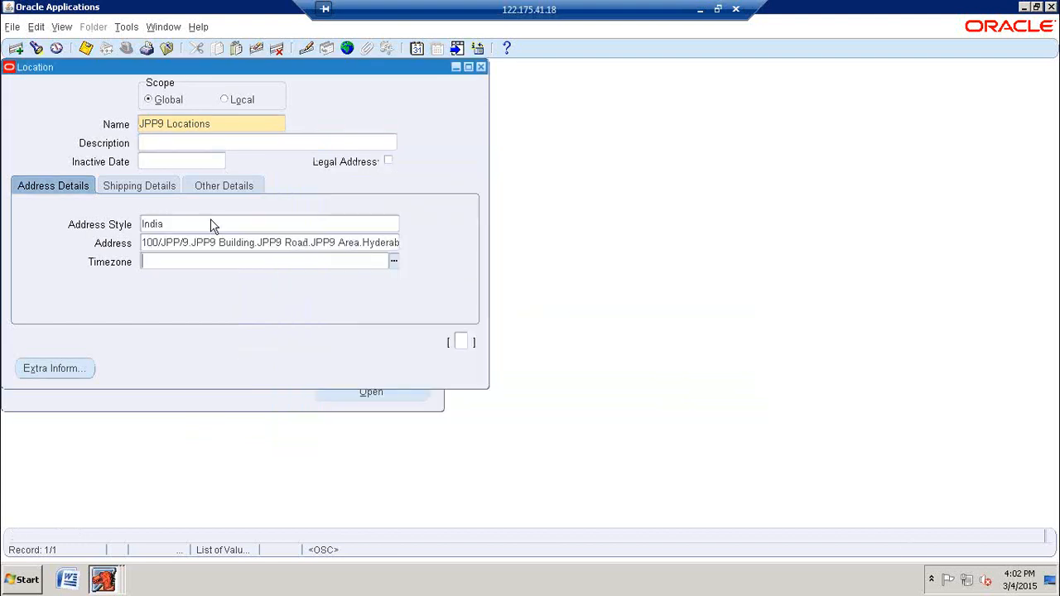
click(87, 50)
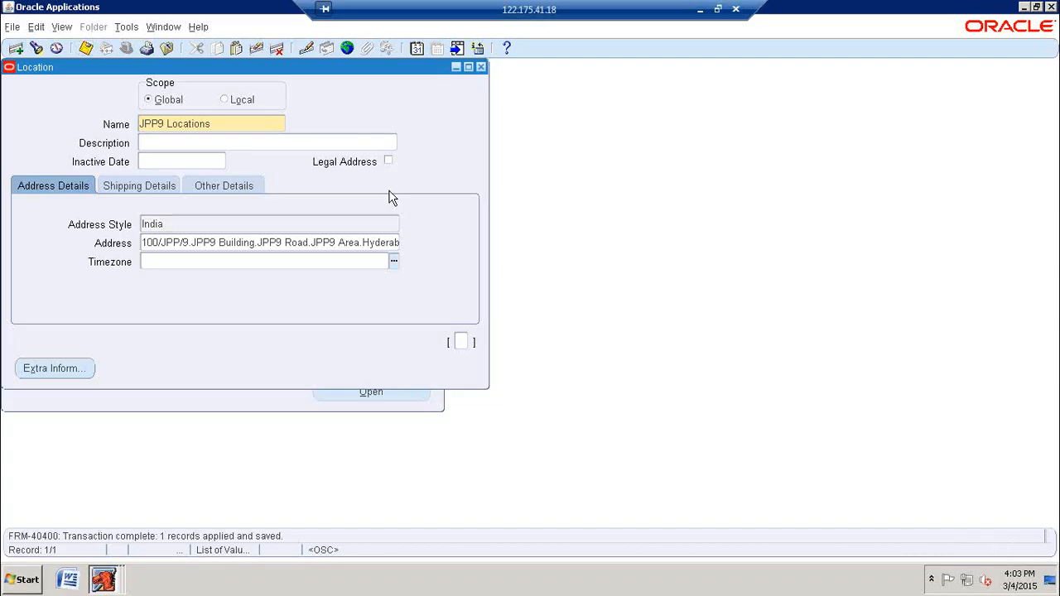
click(86, 48)
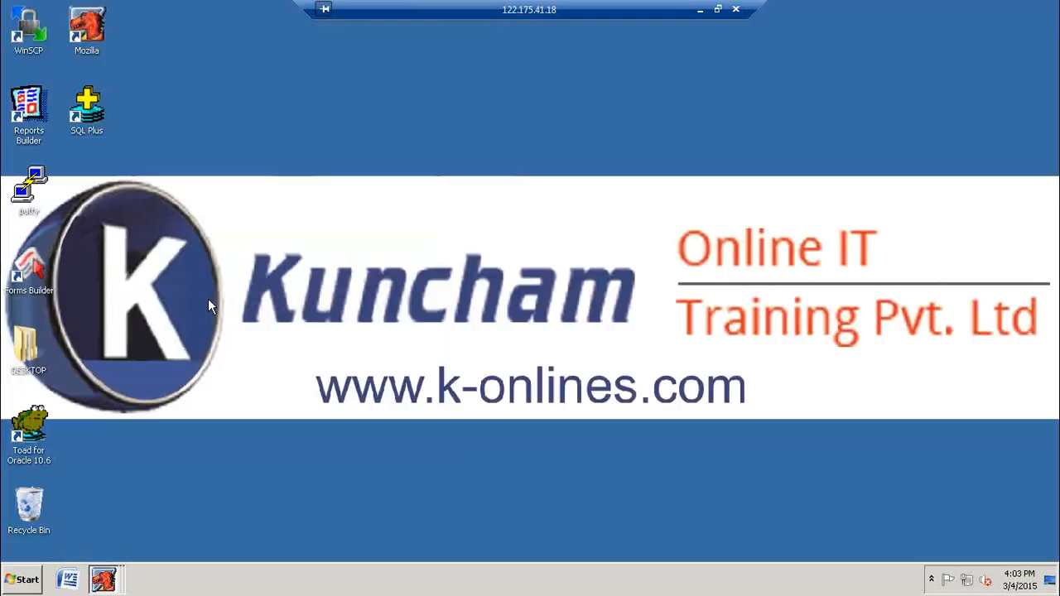
Step: Refresh the remote desktop and open Toad for Oracle 10.6
right_click(366, 166)
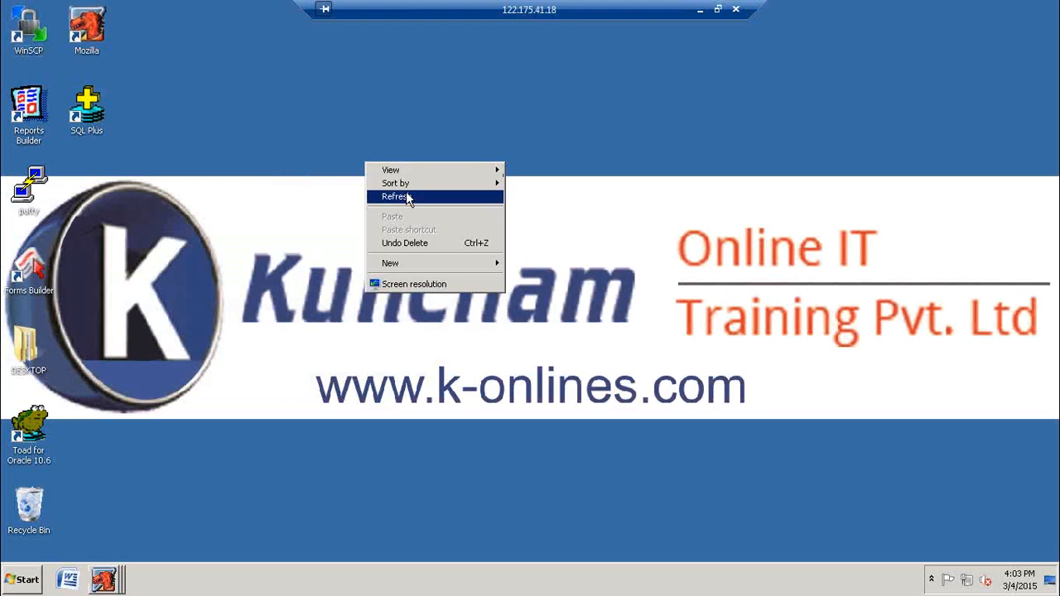
click(406, 196)
double_click(46, 423)
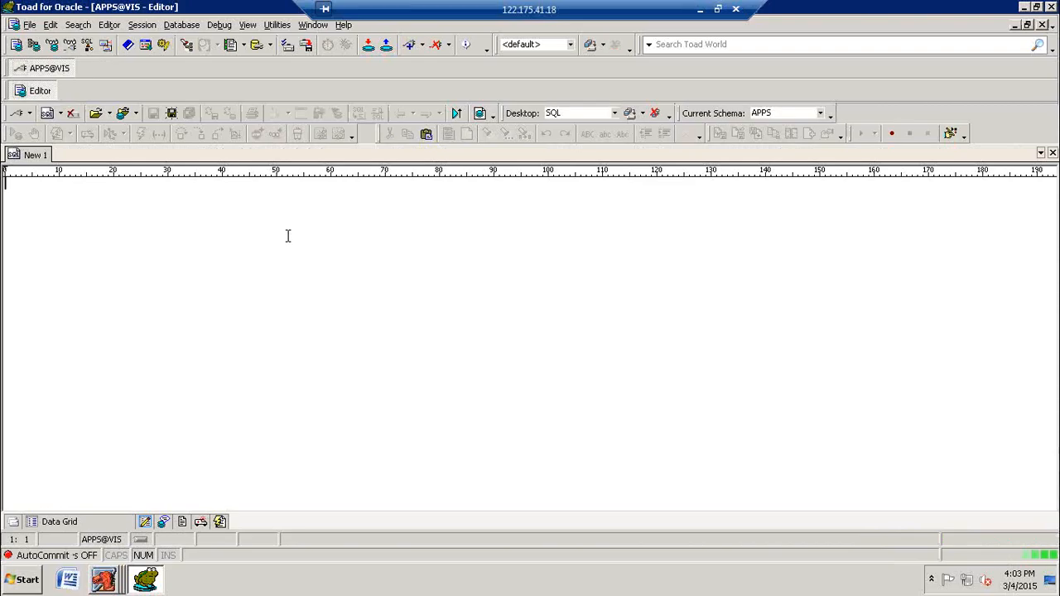
Step: Write and run a SQL query that selects all columns from HR_LOCATIONS_ALL
key(Caps_Lock)
text(SELEC)
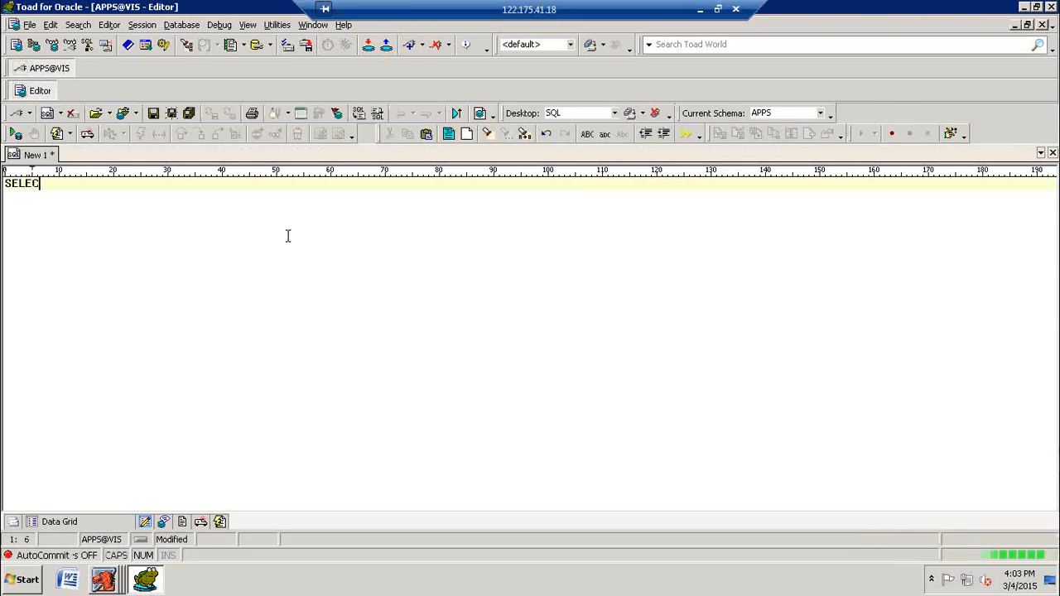
text(T * FROM )
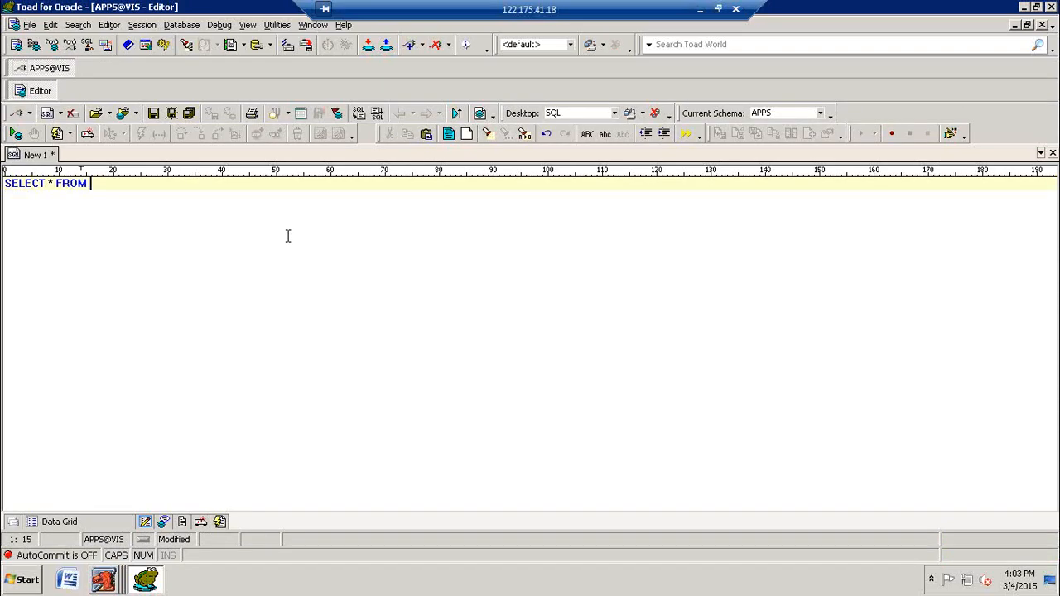
text(HR_LOCATIONS_ALL)
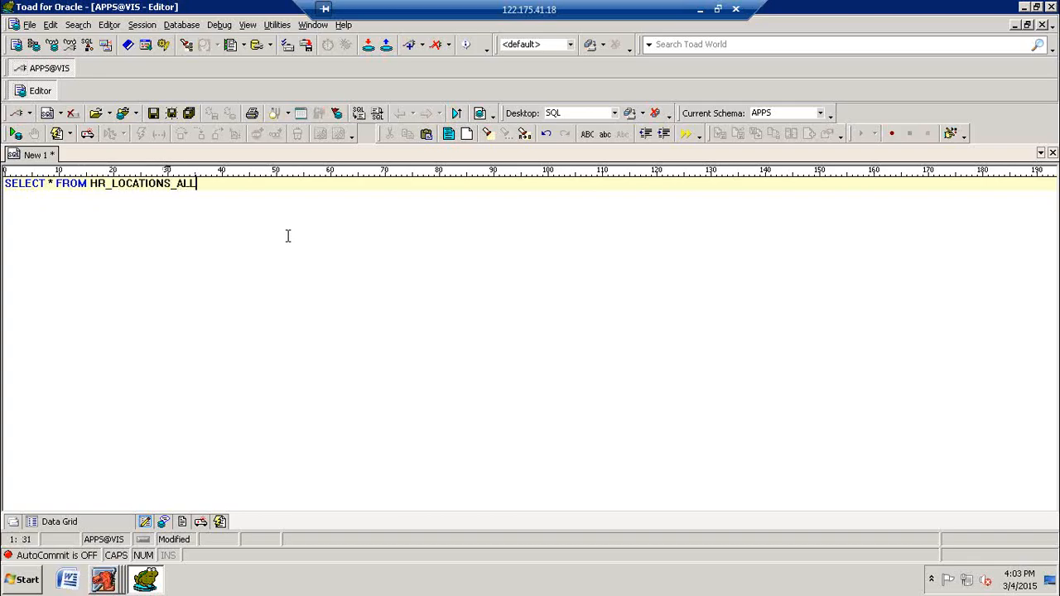
key(F9)
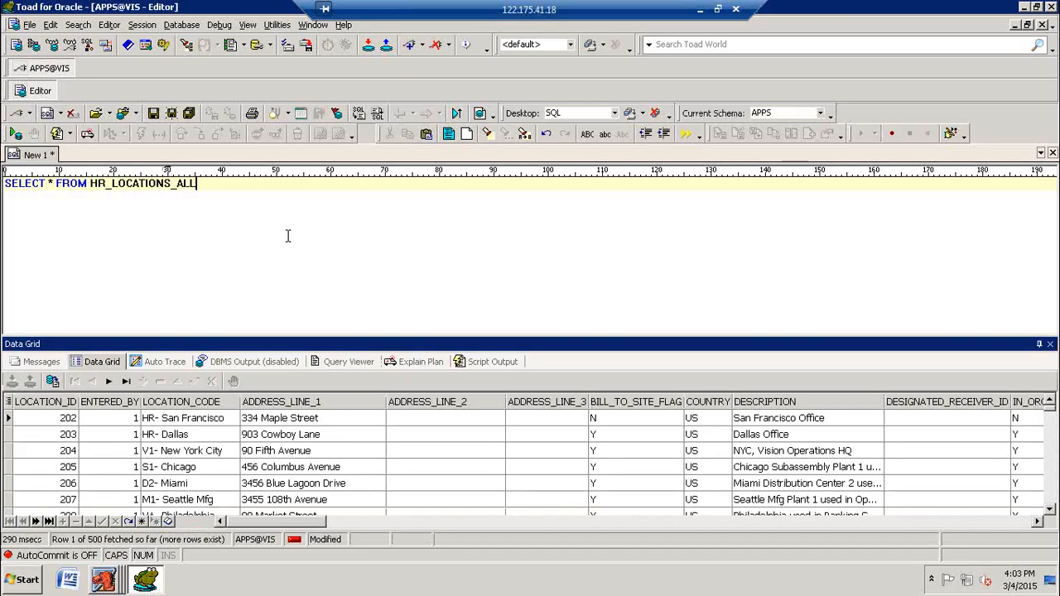
Step: Restrict the HR_LOCATIONS_ALL query to LOCATION_CODE LIKE 'JPP9%' and run it
text(WHERE )
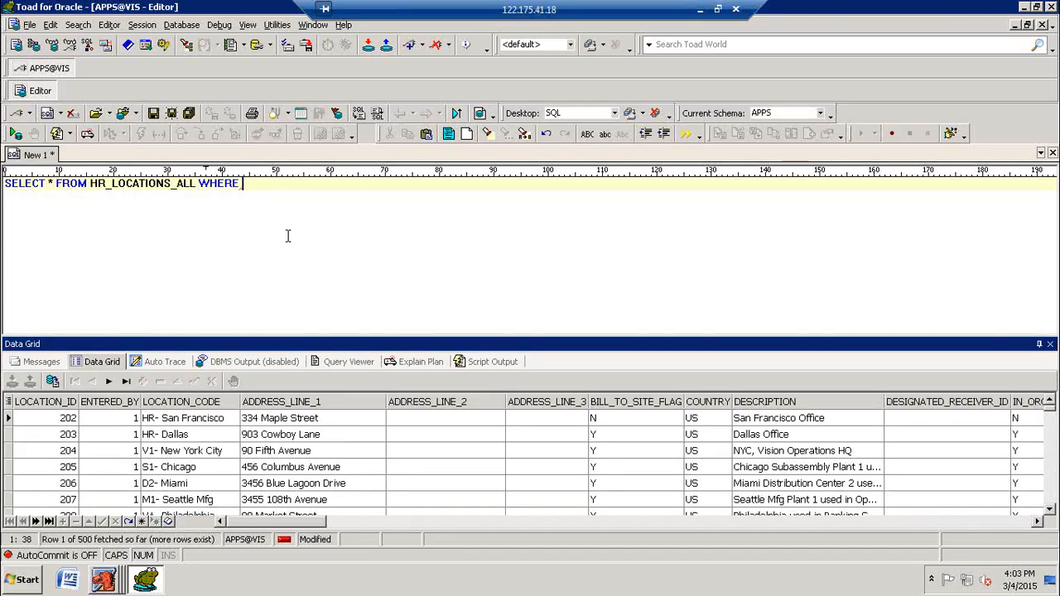
text(LOCATION_CO)
key(BackSpace)
key(BackSpace)
key(BackSpace)
text(_CODE LIKE )
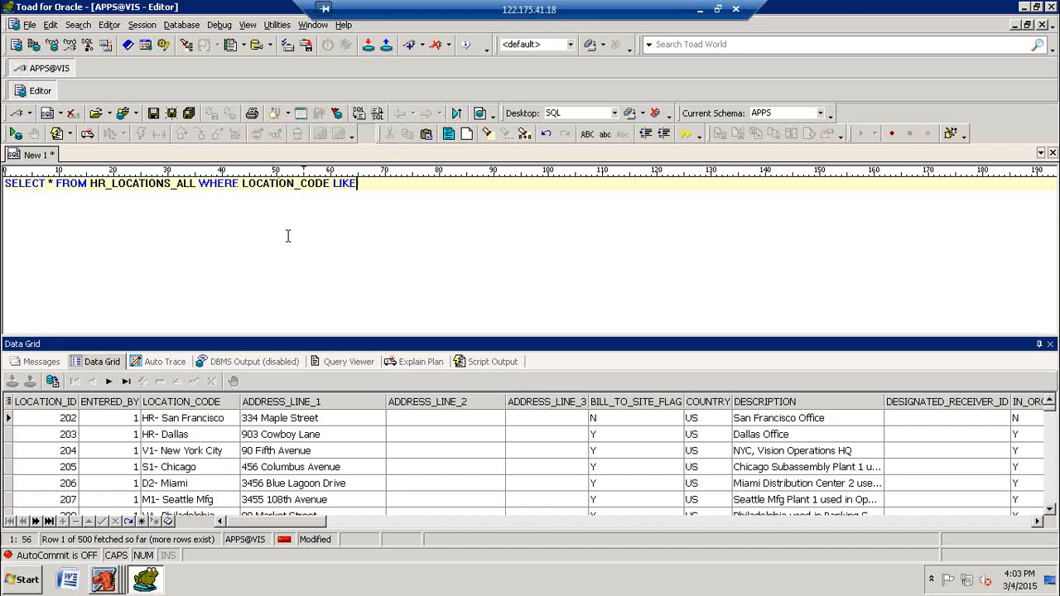
text('JPP9%')
key(F9)
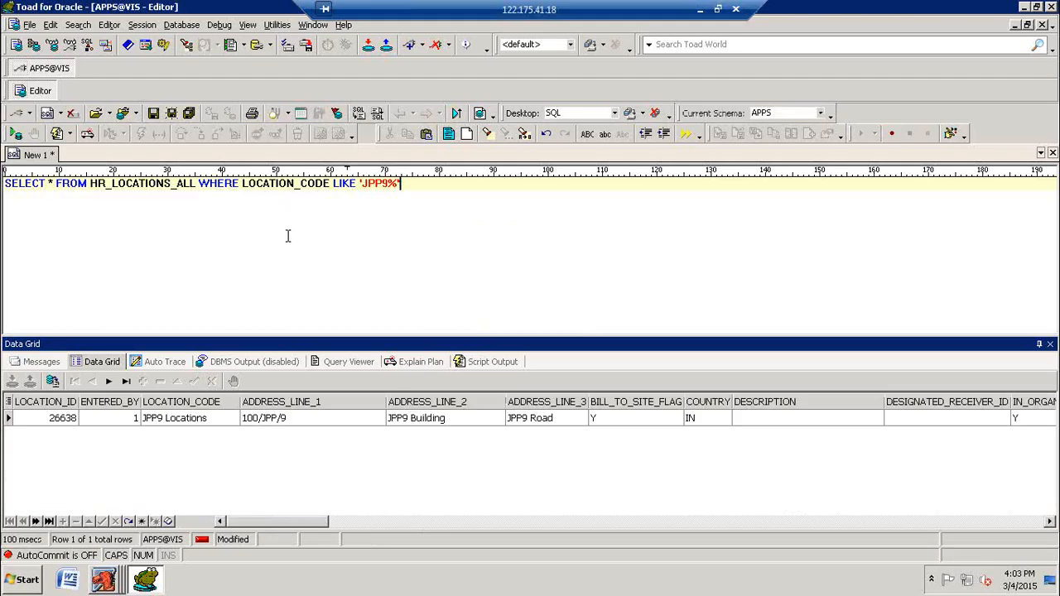
Step: Switch back to Oracle Applications and close the Location form
click(103, 579)
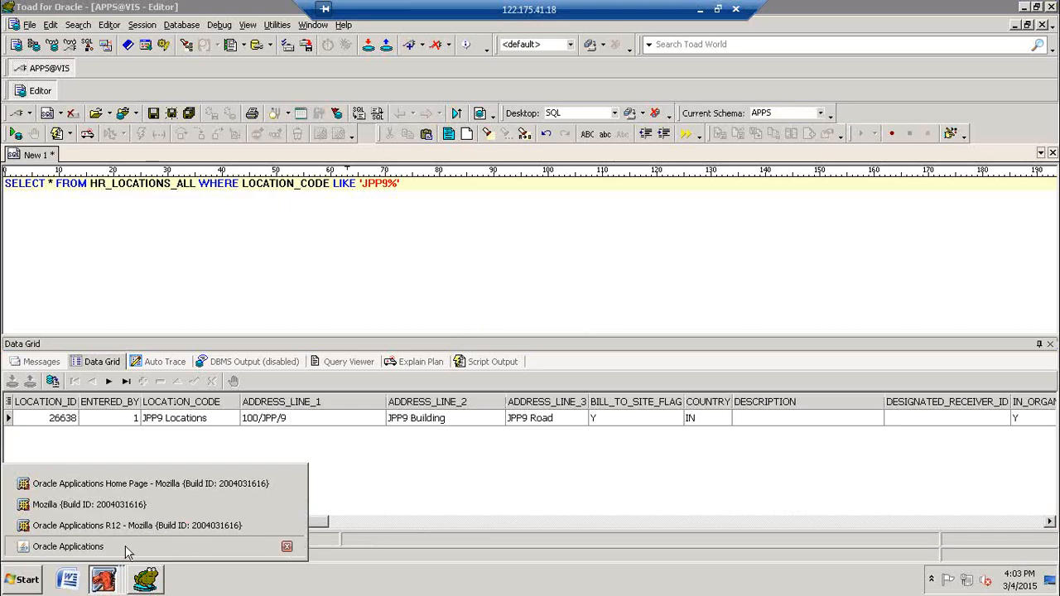
click(68, 547)
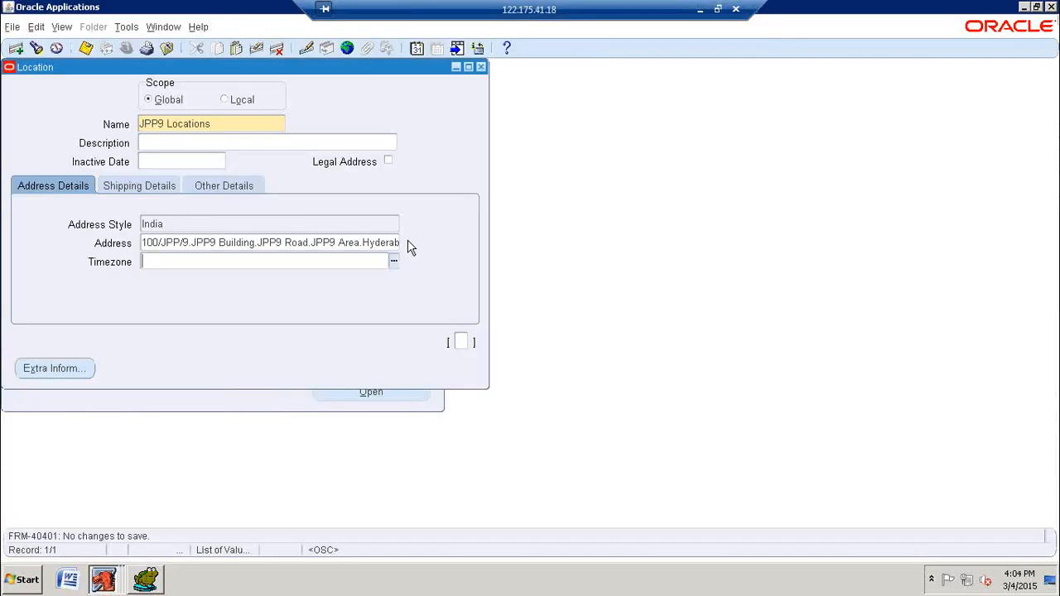
click(481, 66)
Step: Open the Organization form under Work Structures and start a new organization record
double_click(66, 220)
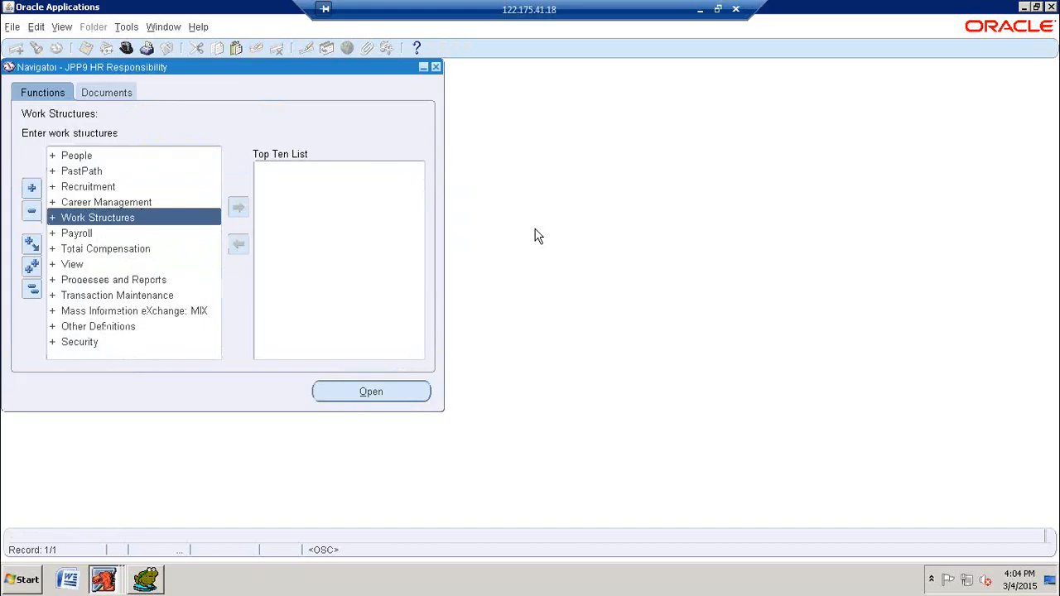
double_click(107, 215)
double_click(97, 252)
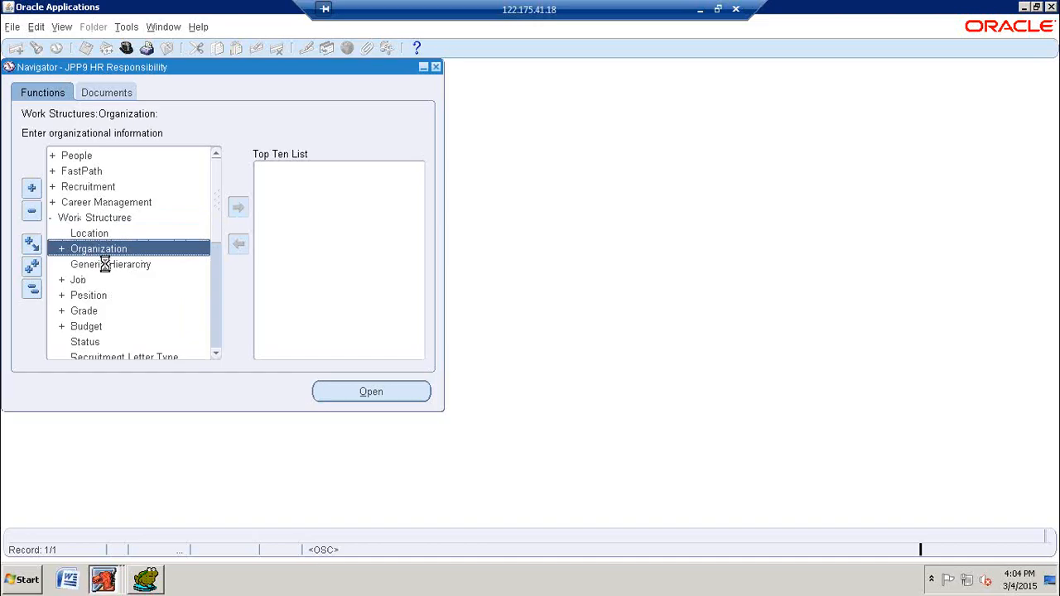
click(110, 266)
double_click(113, 269)
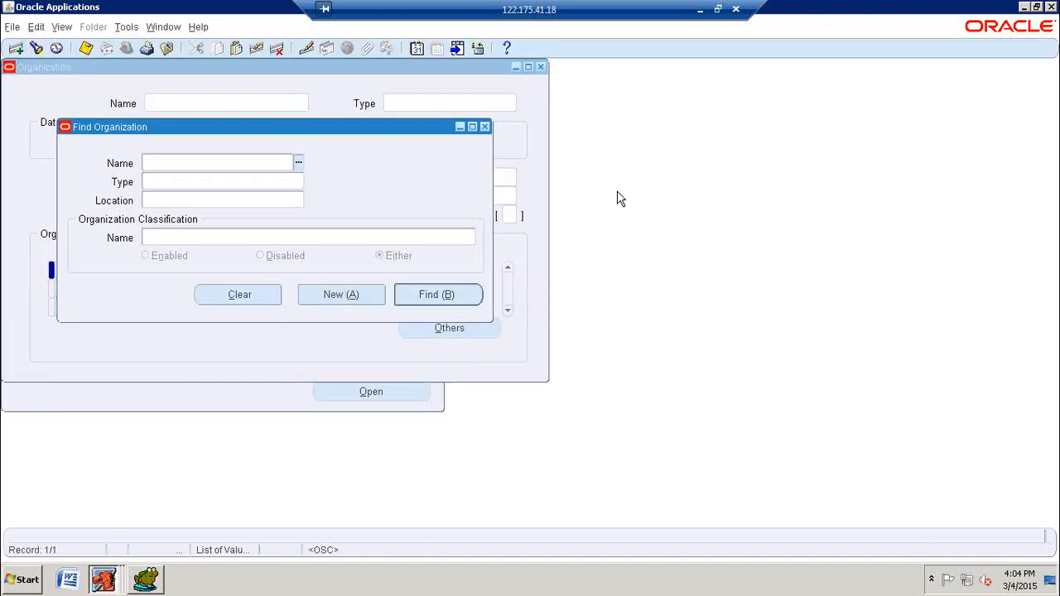
click(359, 302)
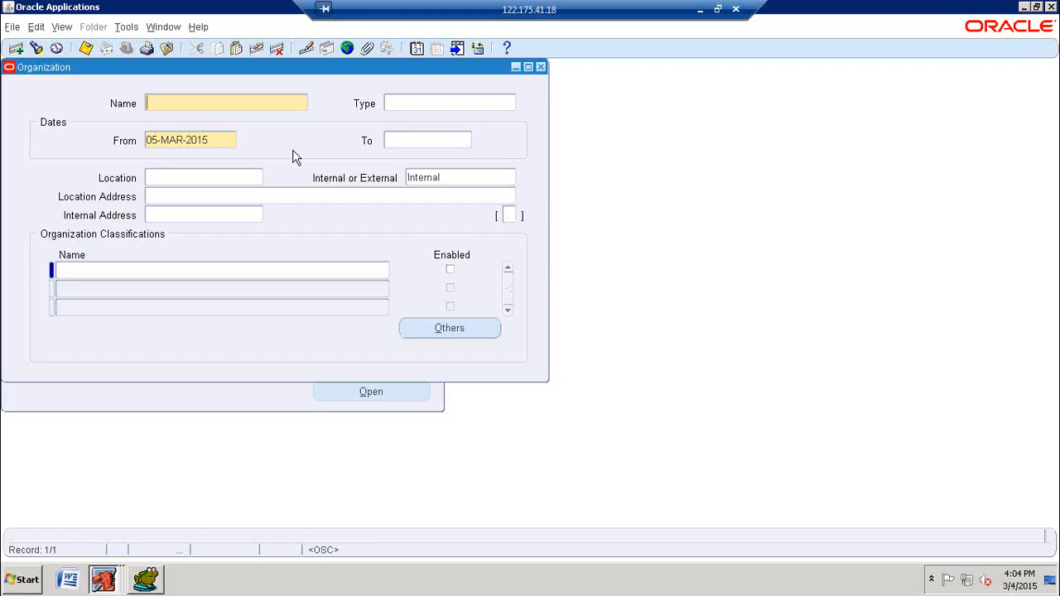
Step: Name the new organization JPP9 Business Group INDIA
text(JP)
key(BackSpace)
key(BackSpace)
text(JPP9 business:Group| )
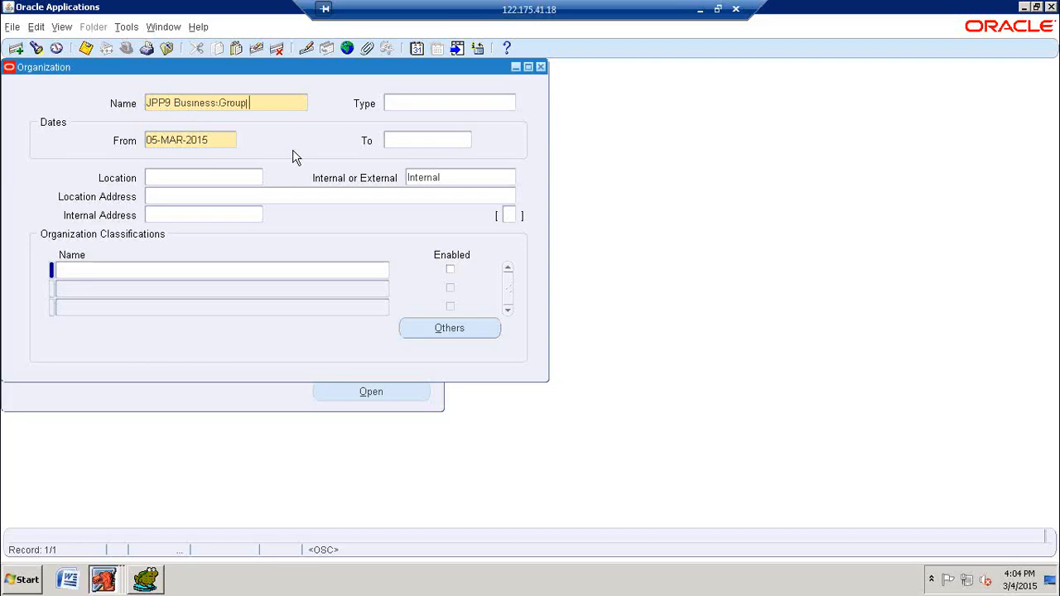
text(INDIA)
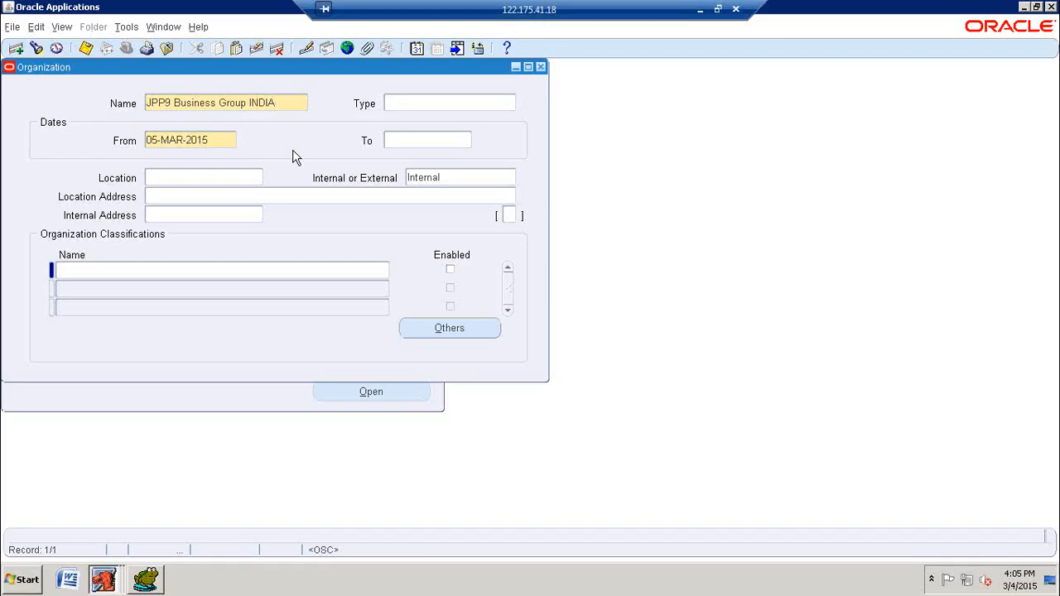
Step: Set the organization's type to Business Group
click(406, 103)
text(bus)
key(Tab)
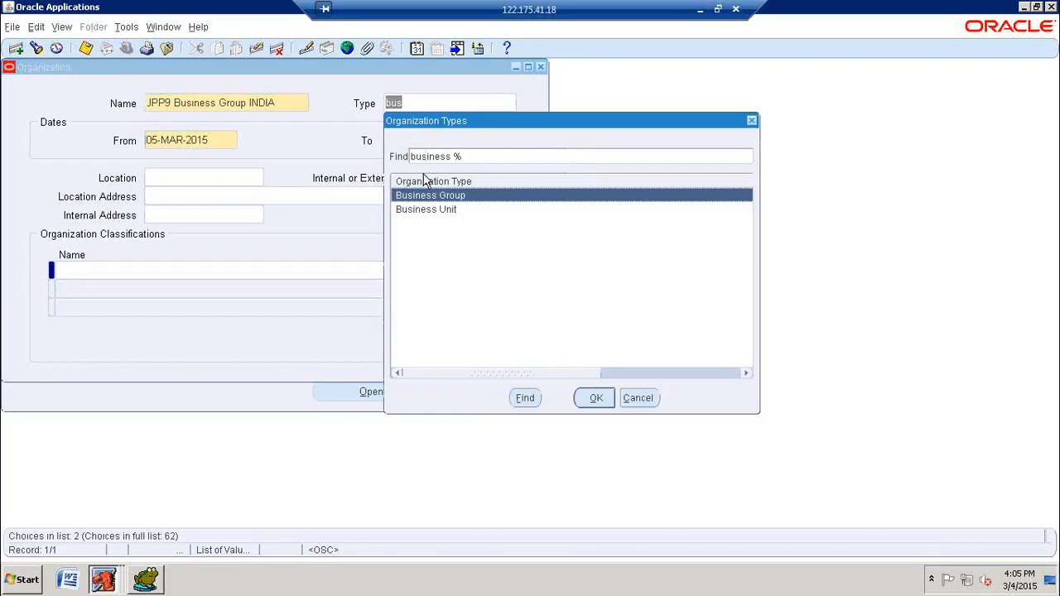
click(596, 399)
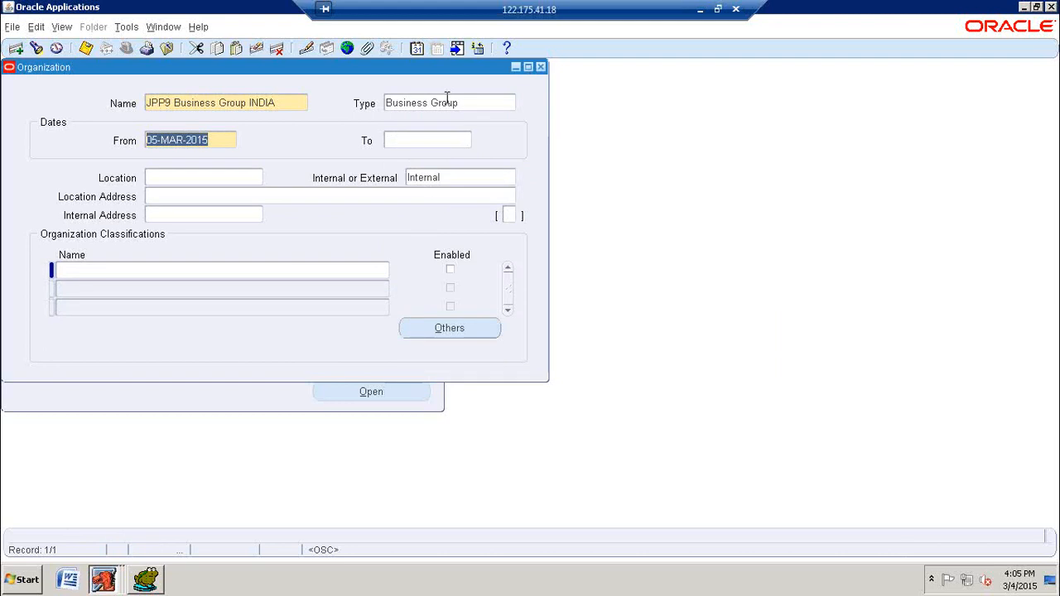
Step: Assign JPP9 Locations as the organization's location and save the record
click(216, 179)
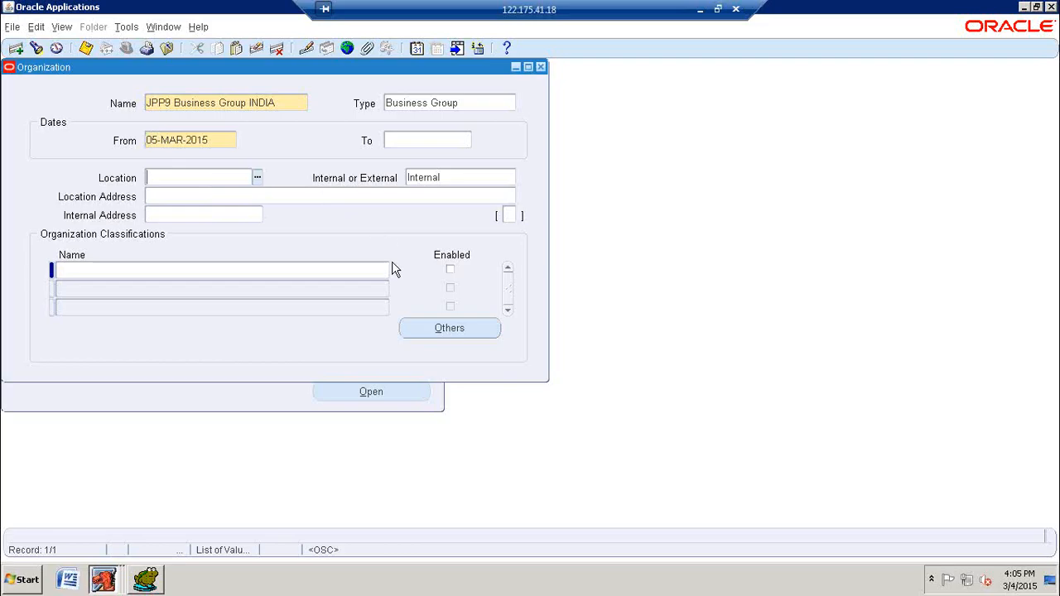
text(jpp9)
key(Tab)
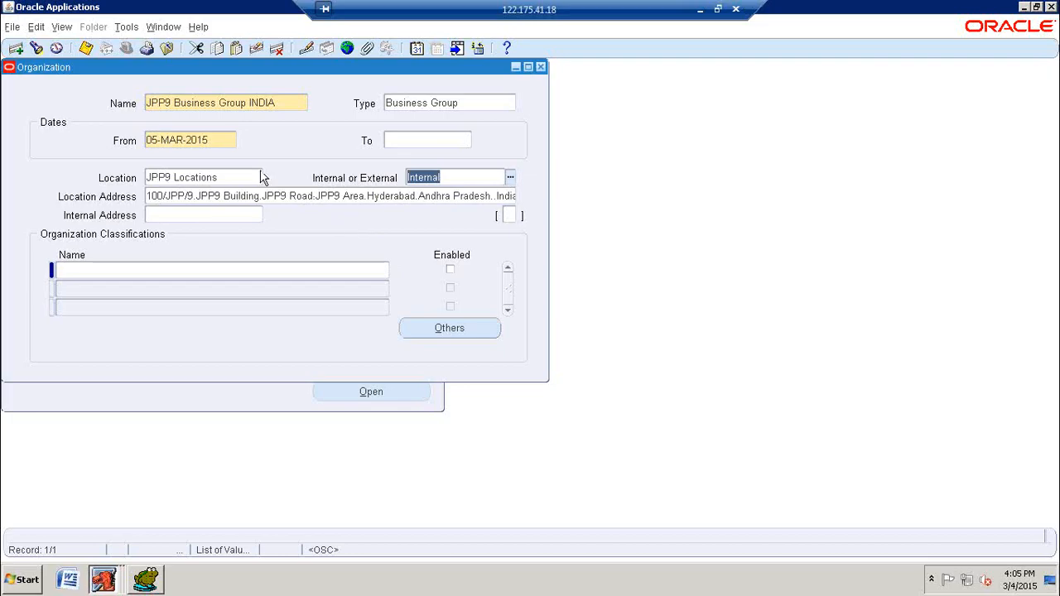
click(86, 51)
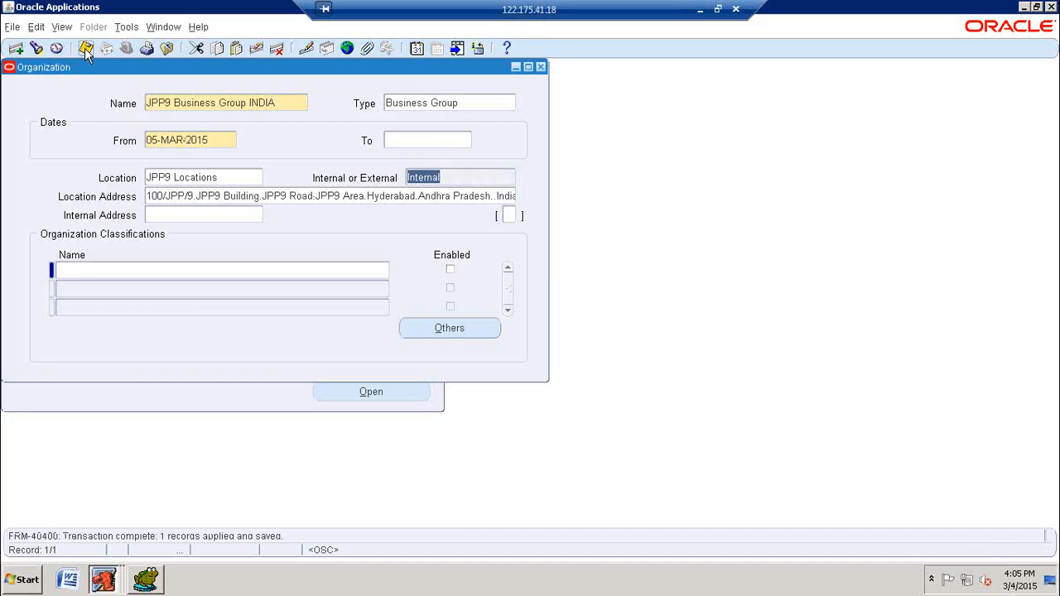
click(86, 51)
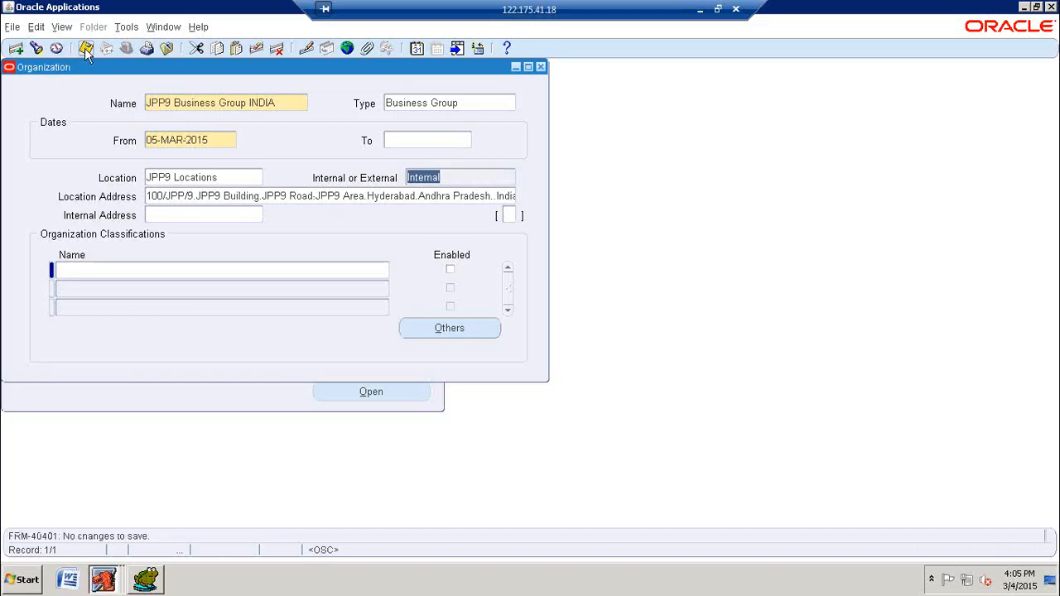
Step: Switch to Toad for Oracle, then write and run a second query selecting all columns from HR_ALL_ORGANIZATION_UNITS
click(149, 584)
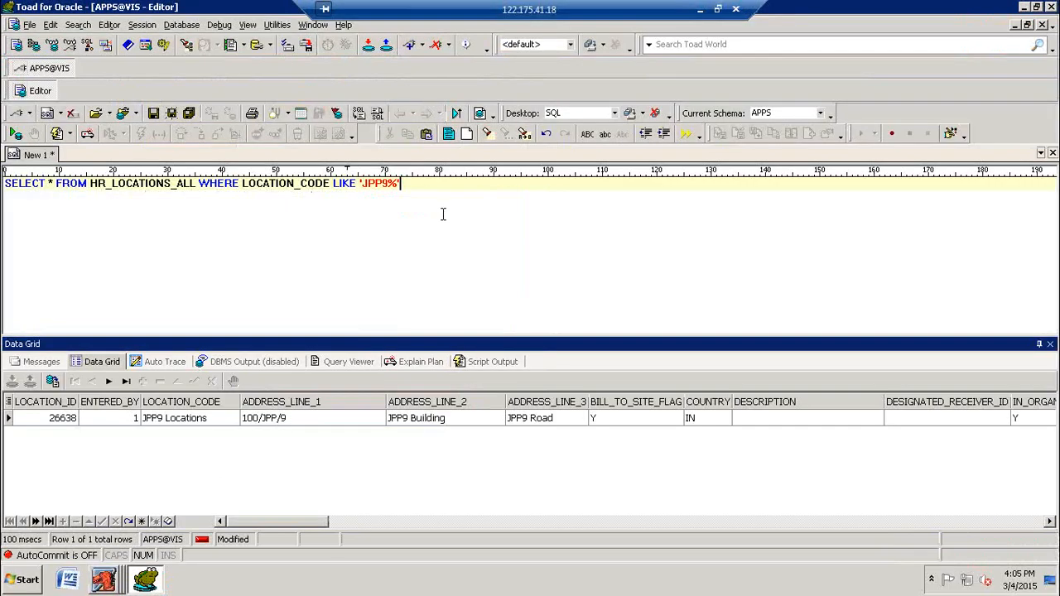
key(Return)
key(Return)
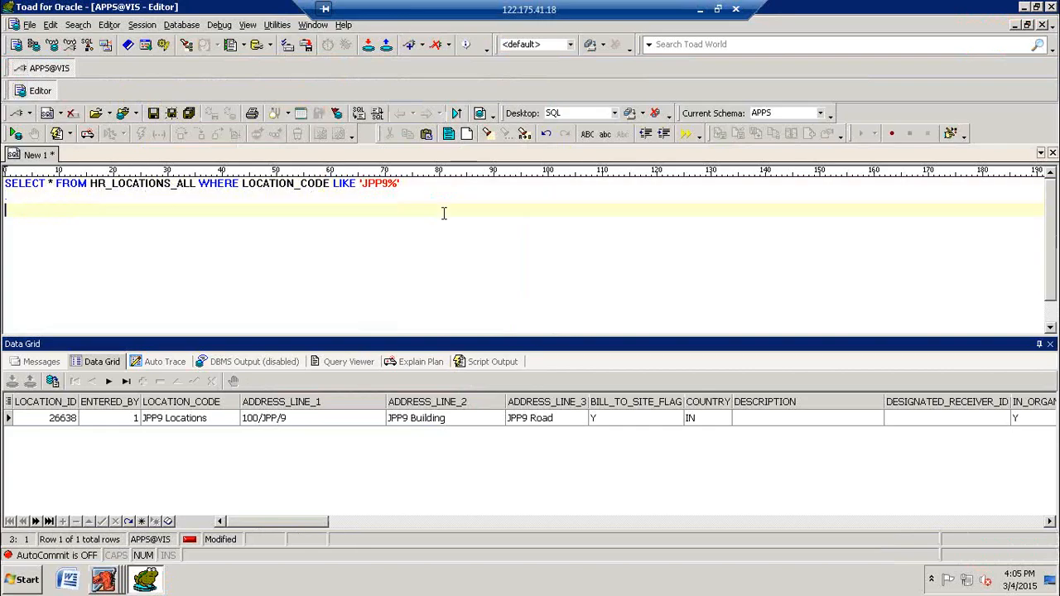
key(Caps_Lock)
text(SELECT * FROM HR_)
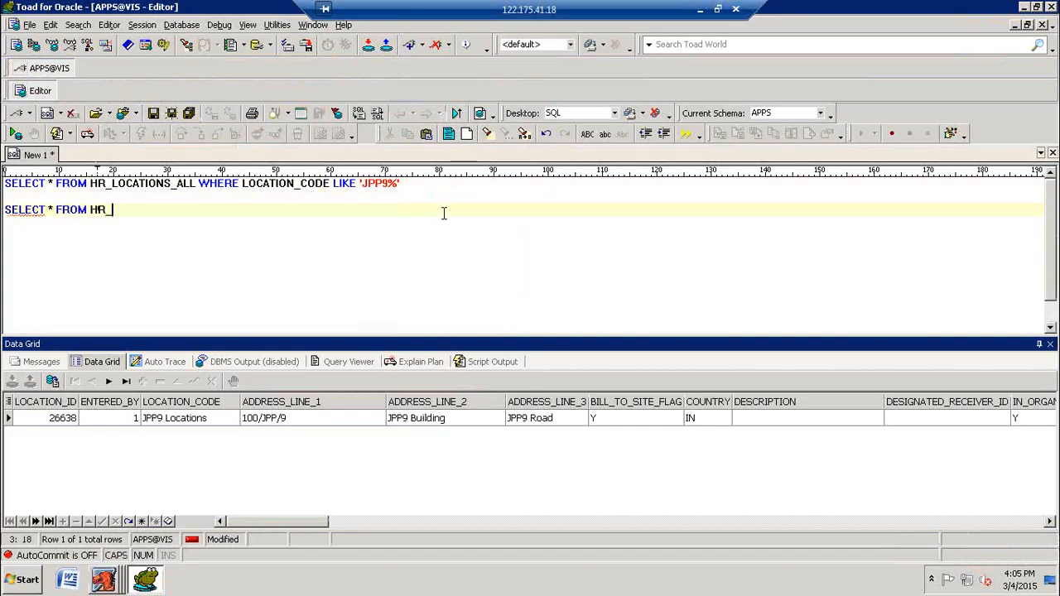
text(ALL_ORGANIZATION_UNITS)
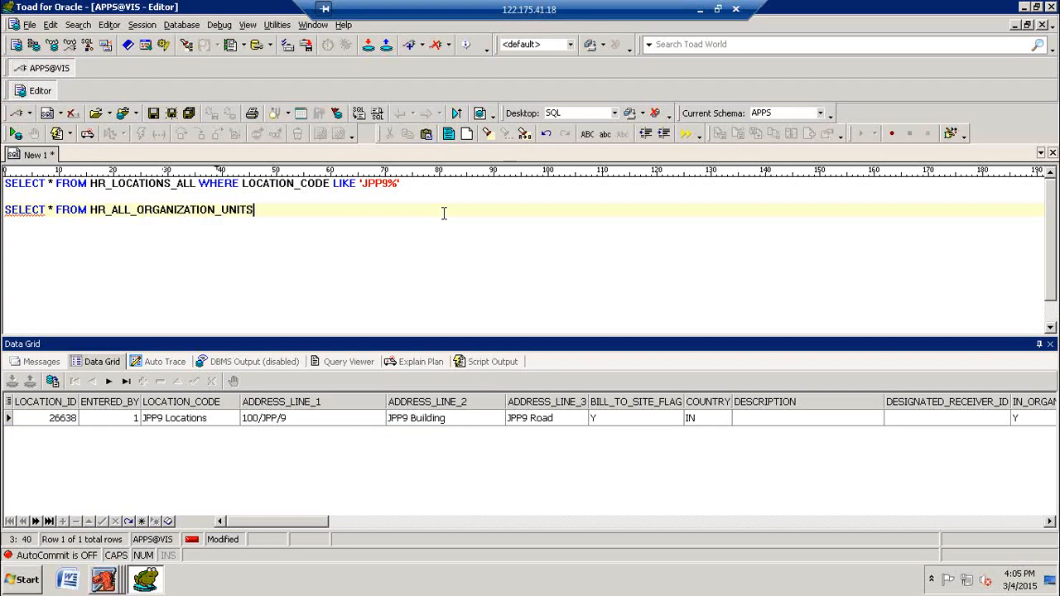
key(F9)
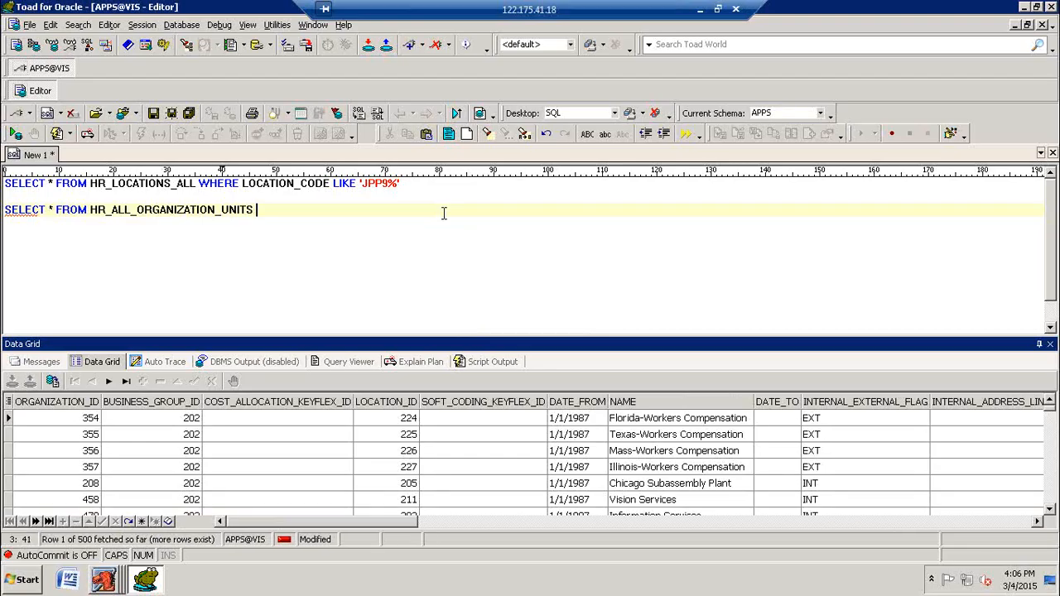
Step: Restrict the HR_ALL_ORGANIZATION_UNITS query to NAME LIKE 'JPP9%' and run it
text(WHERE NAME LIKE 'J)
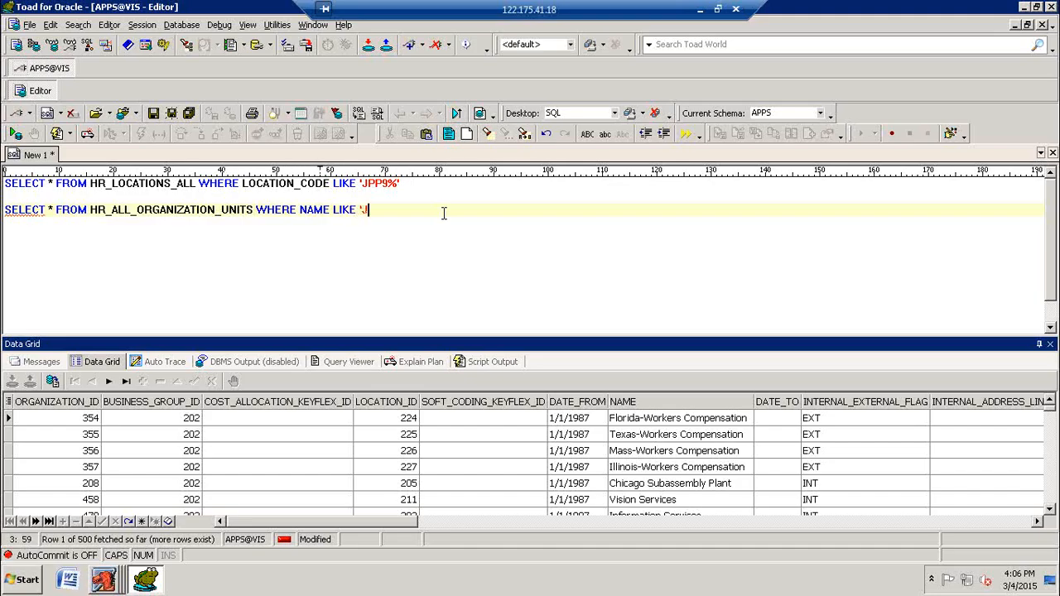
text(PP9%')
key(F9)
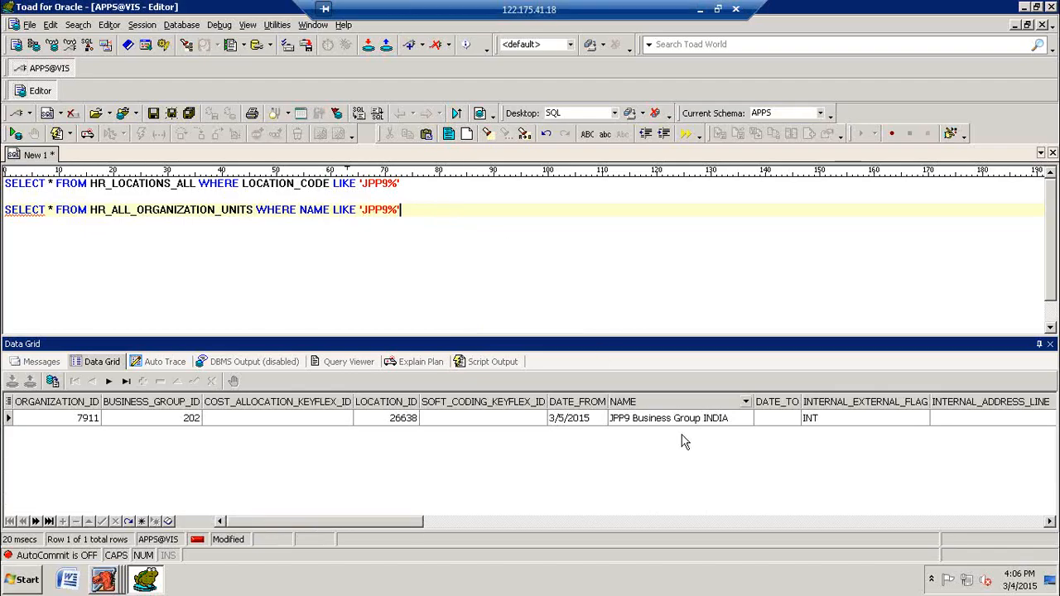
Step: Switch back to Oracle Applications and review the organization's type, classification and name fields
click(116, 584)
click(100, 548)
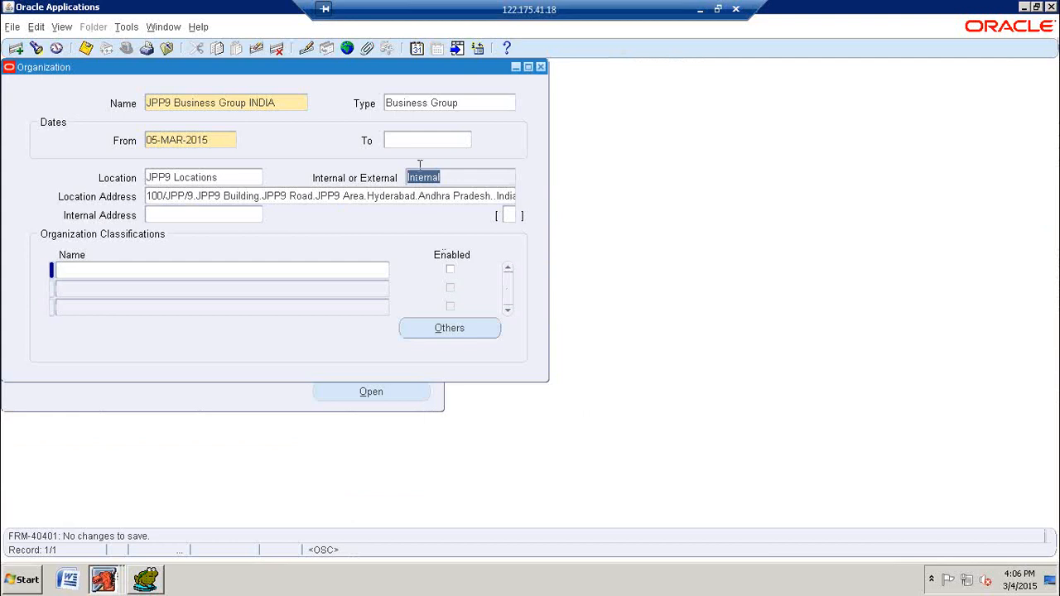
click(464, 105)
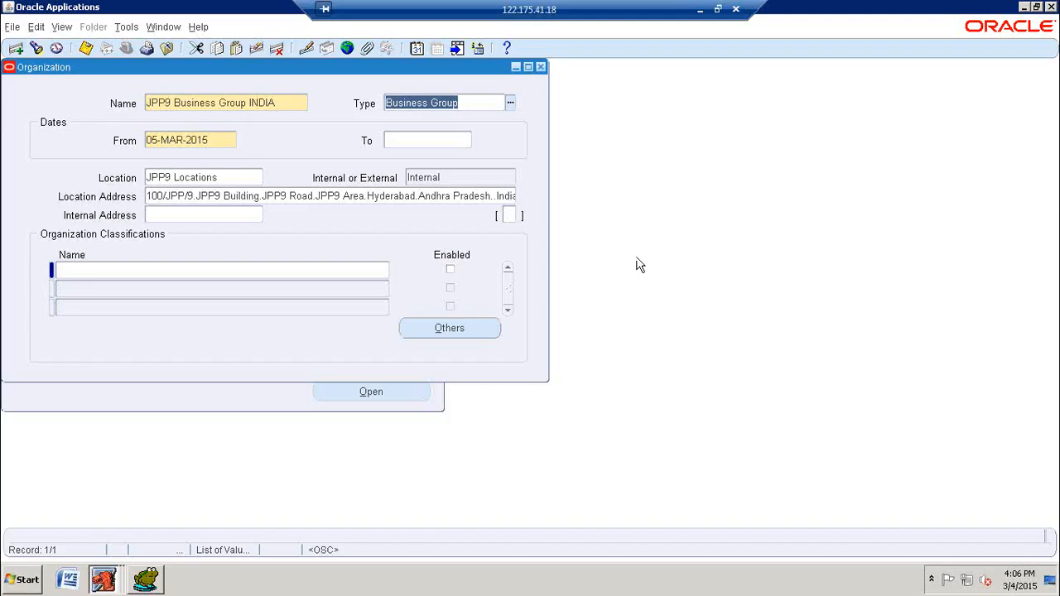
click(141, 274)
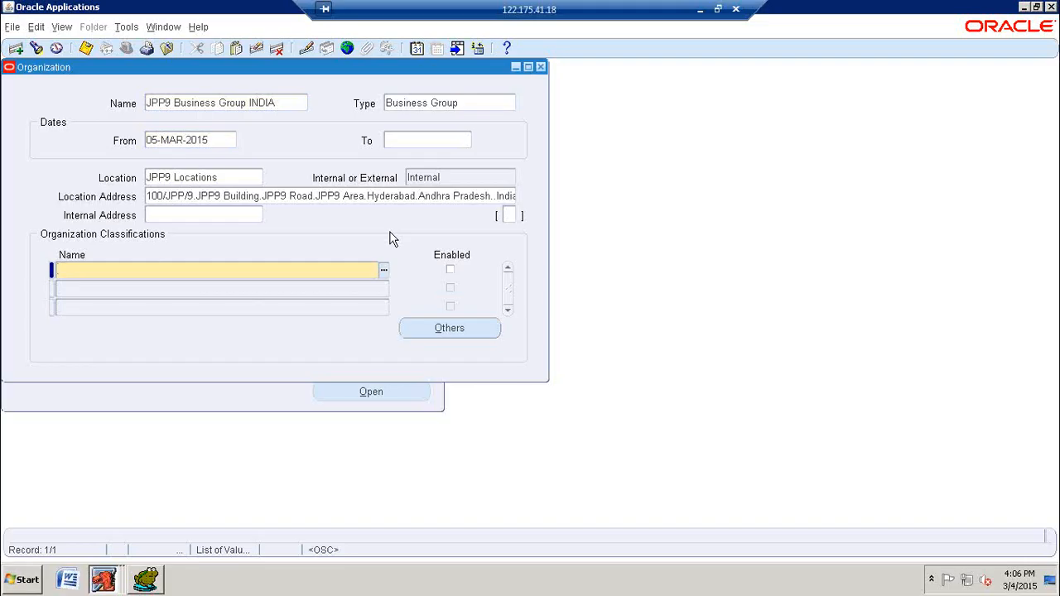
click(284, 104)
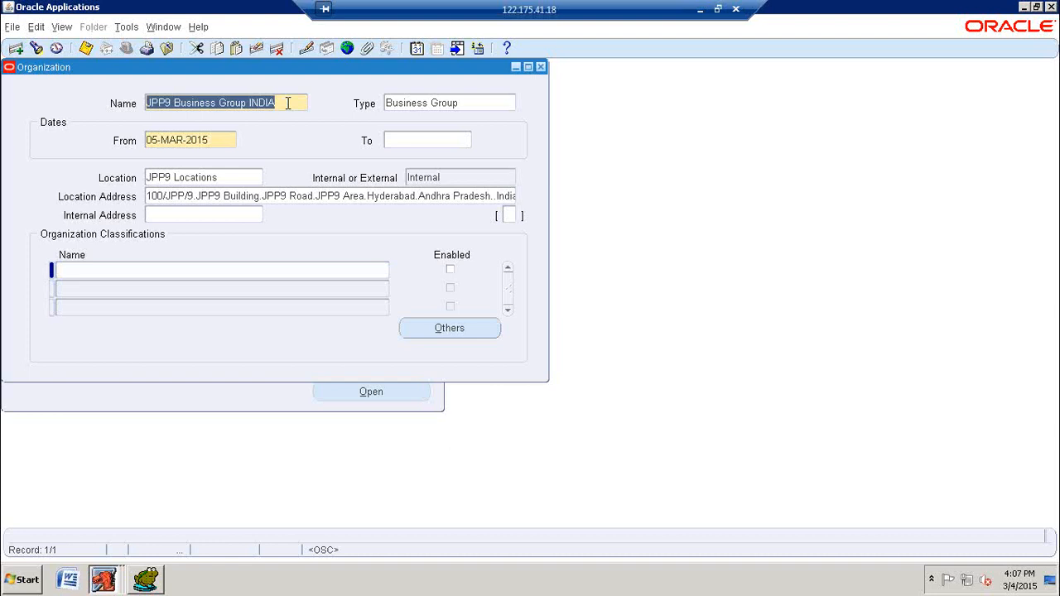
Step: Add Business Group as an enabled organization classification and save the organization
click(112, 272)
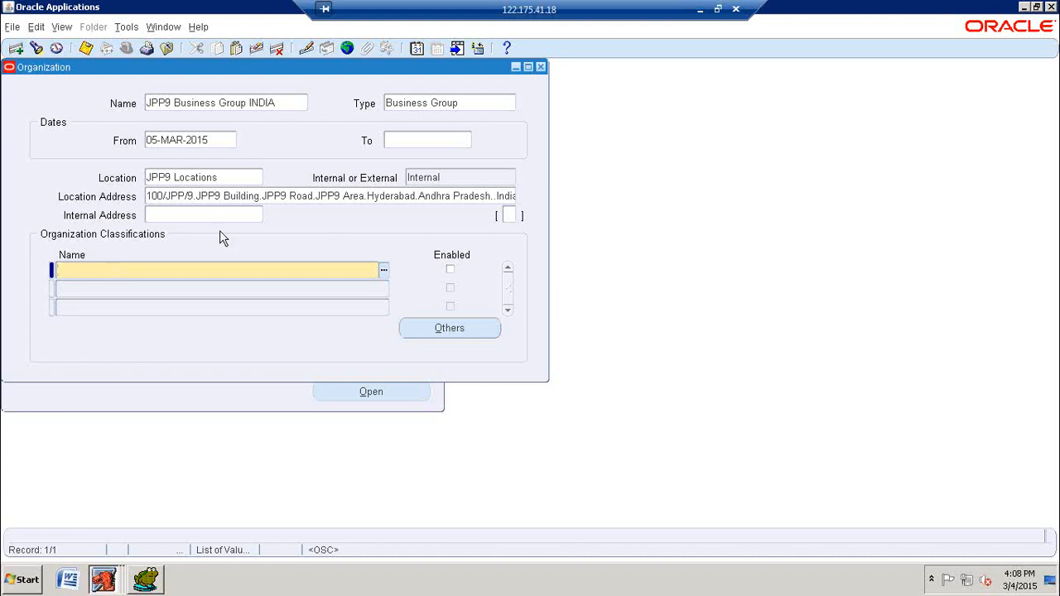
text(BUSIN)
key(Tab)
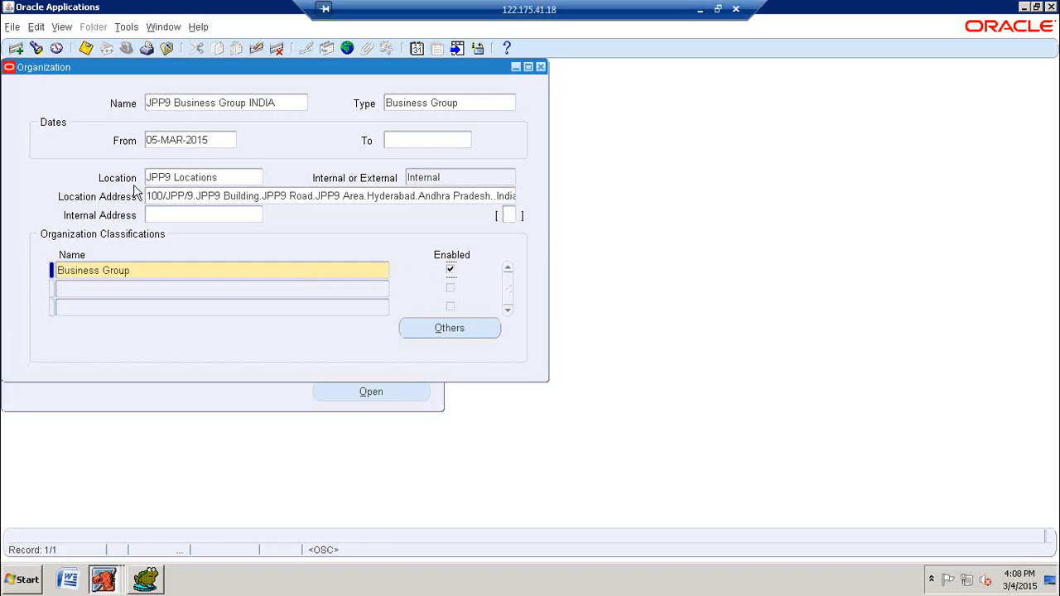
click(86, 47)
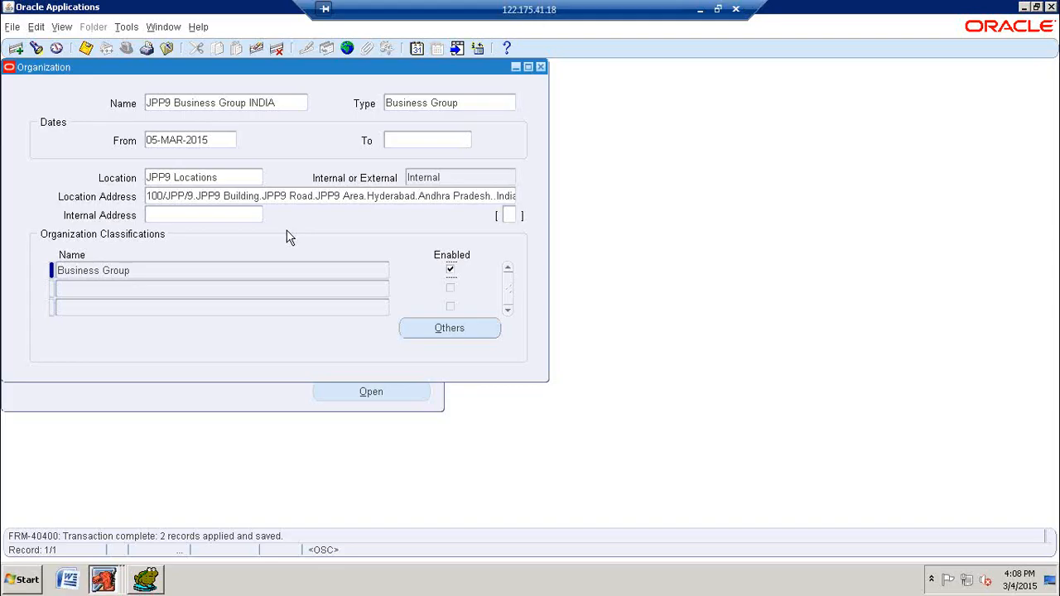
Step: Open the Business Group Info details in the additional information for the Business Group classification
click(437, 332)
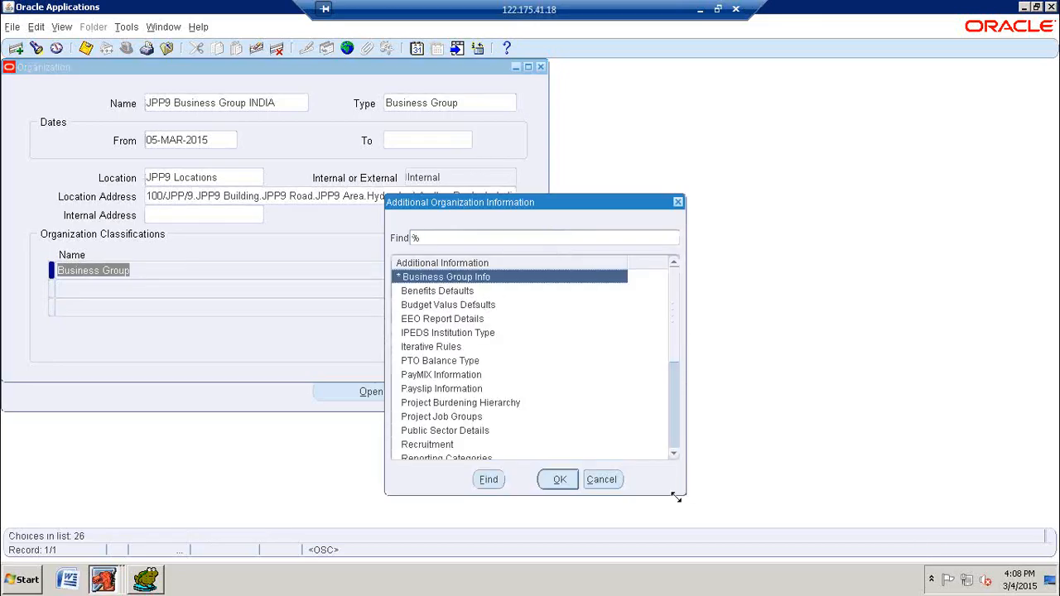
click(602, 480)
click(470, 333)
click(560, 480)
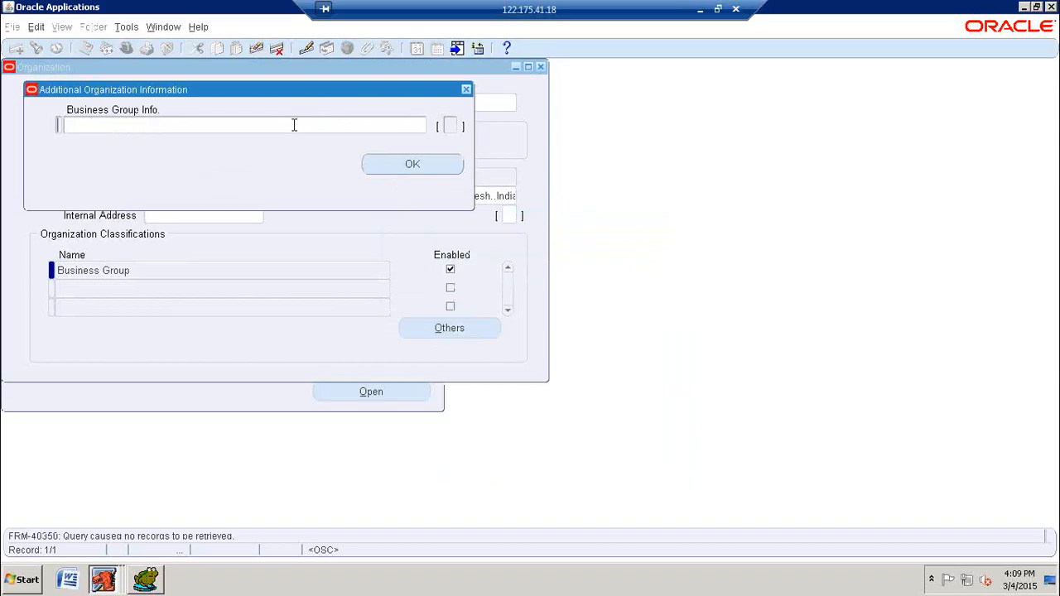
click(386, 169)
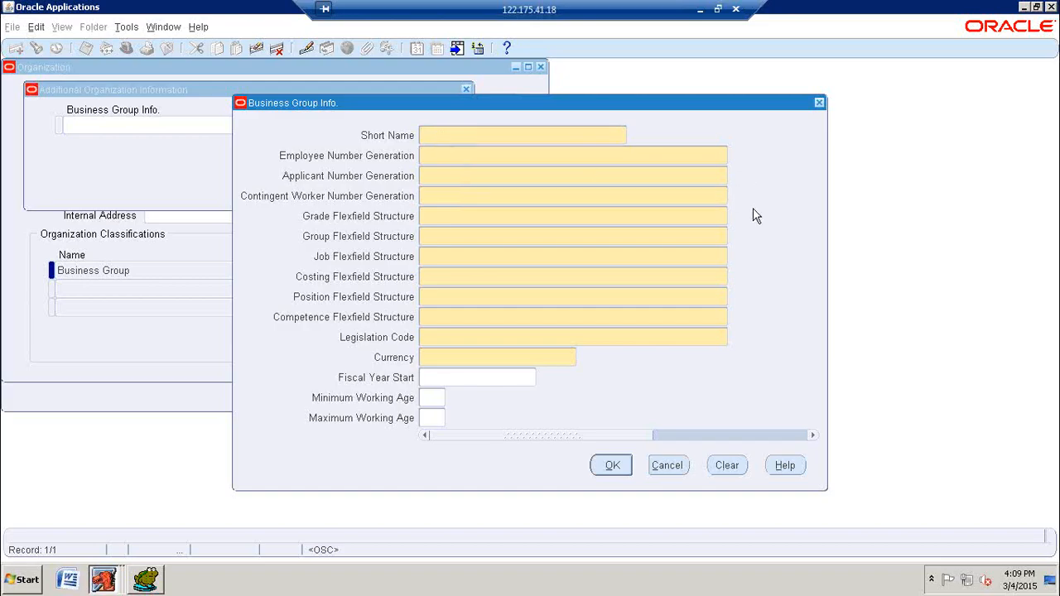
Step: Enter JPP9 INDIA as the short name and set employee, applicant and contingent worker number generation to Automatic
text(JPP9 INDIA)
key(Tab)
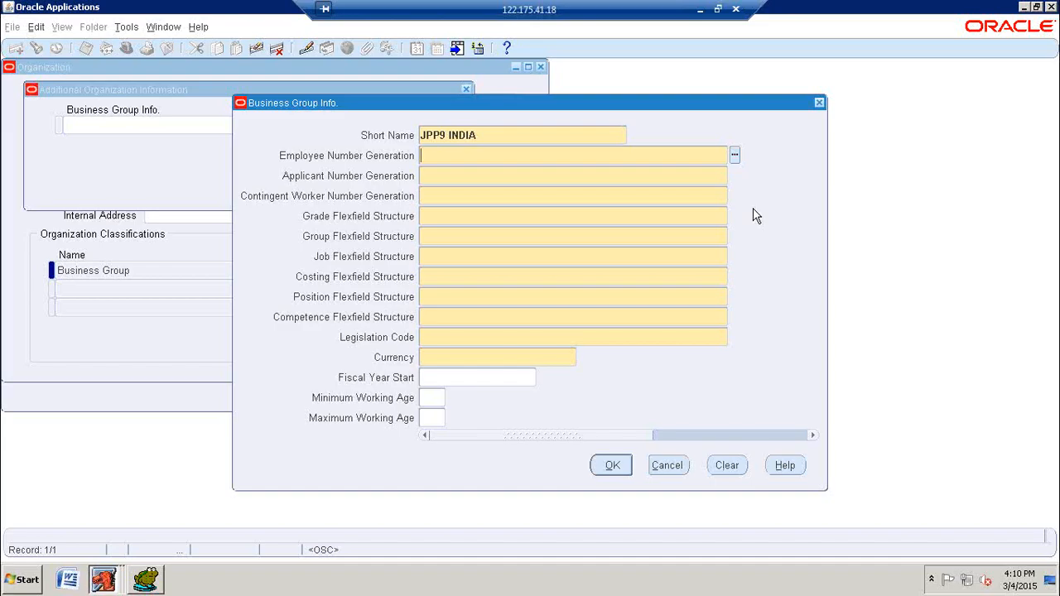
key(ctrl+l)
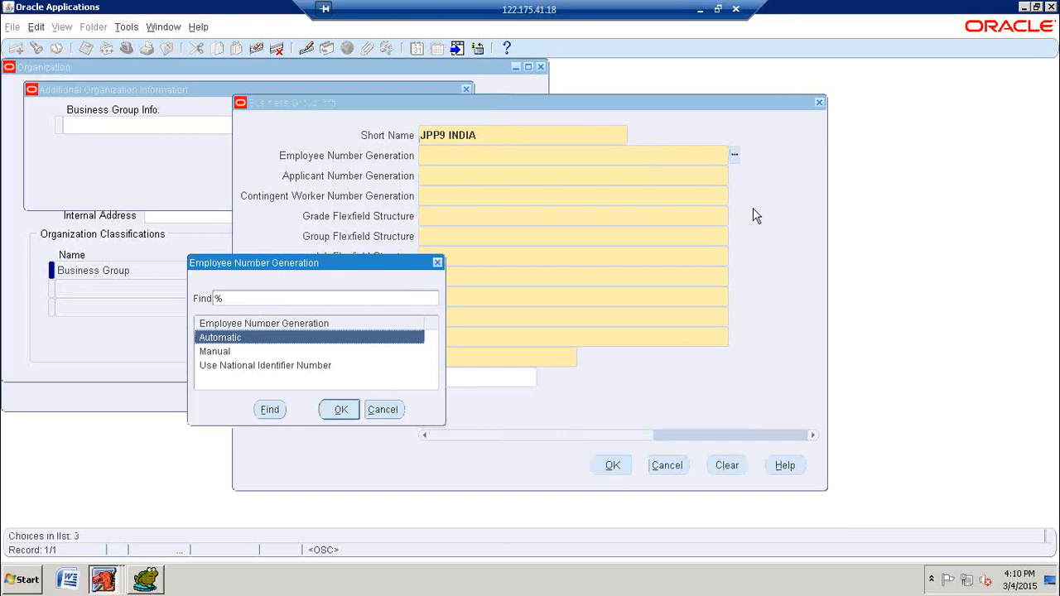
key(Return)
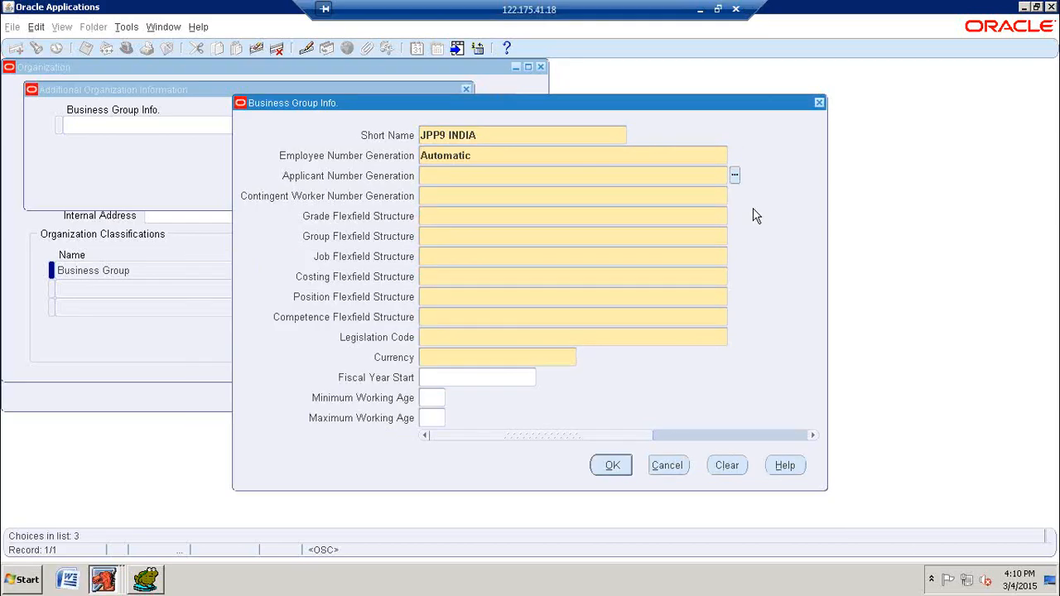
text(A)
key(Tab)
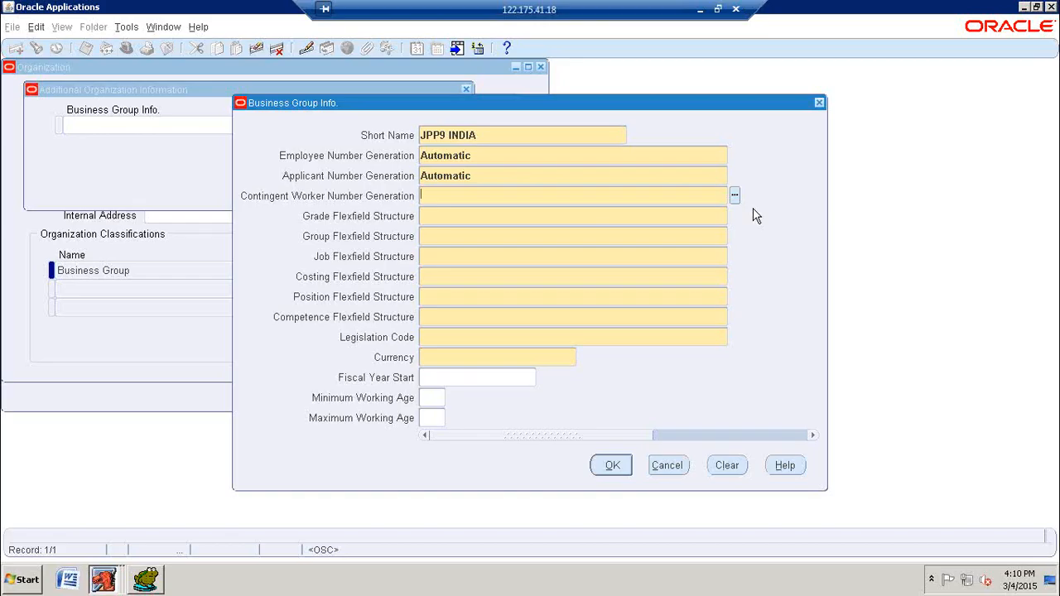
text(A)
key(Tab)
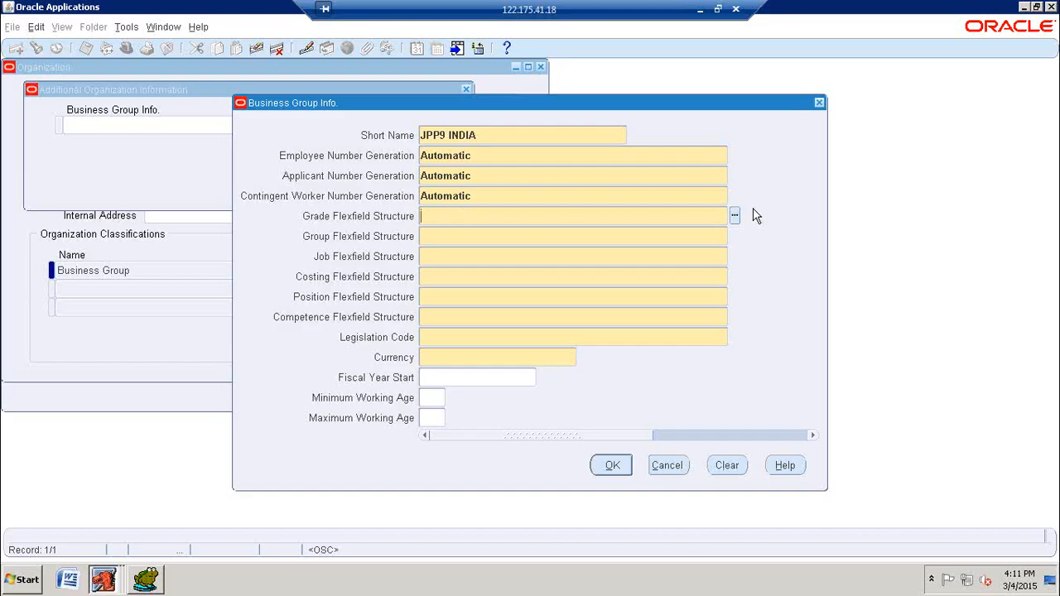
Step: Set the grade, group, job and costing structures to Grade Flexfield, People Group Flexfield, Job Flexfield and Cost Allocation Flexfield
text(GRADE)
key(Tab)
text(PEOP)
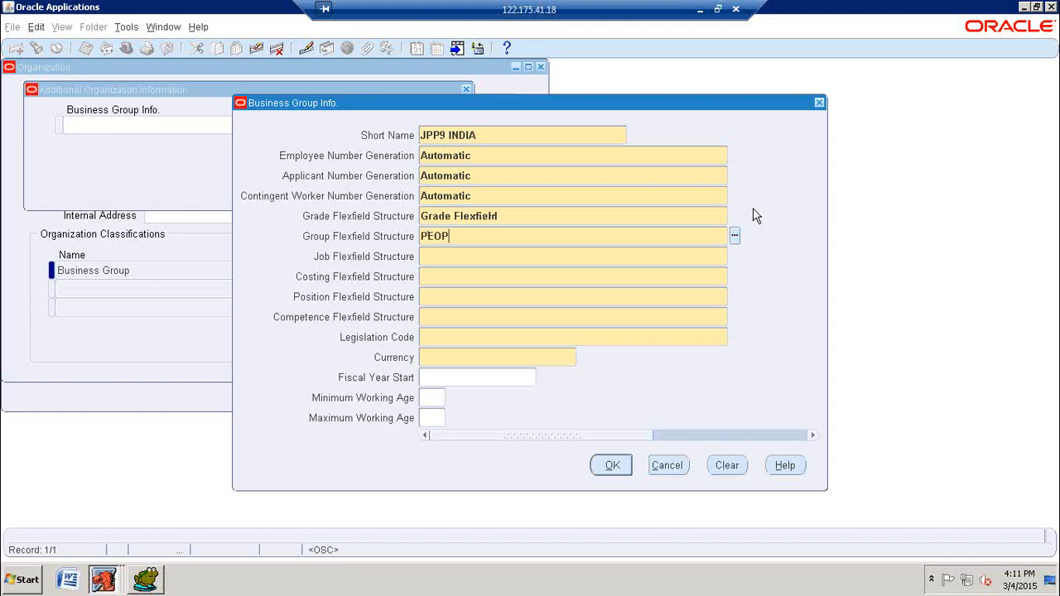
key(Tab)
text(JOB)
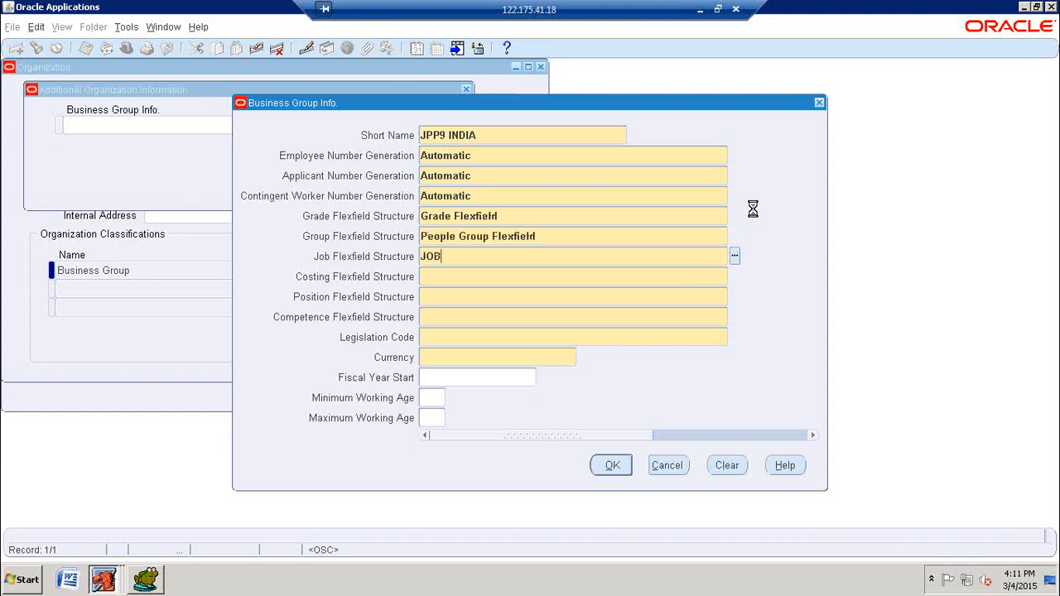
key(Tab)
text(COST AL)
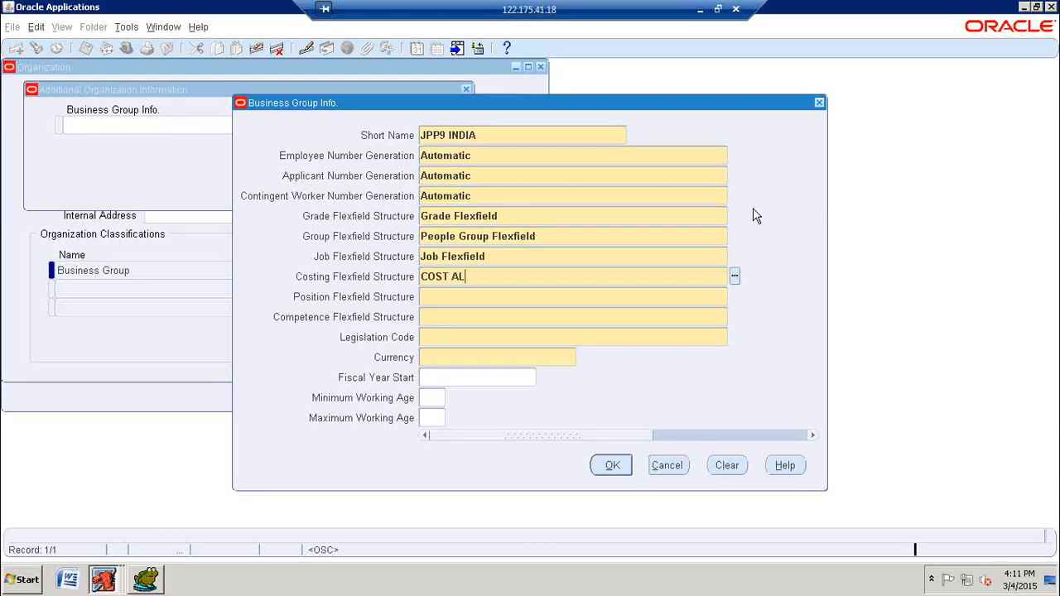
key(Tab)
key(Return)
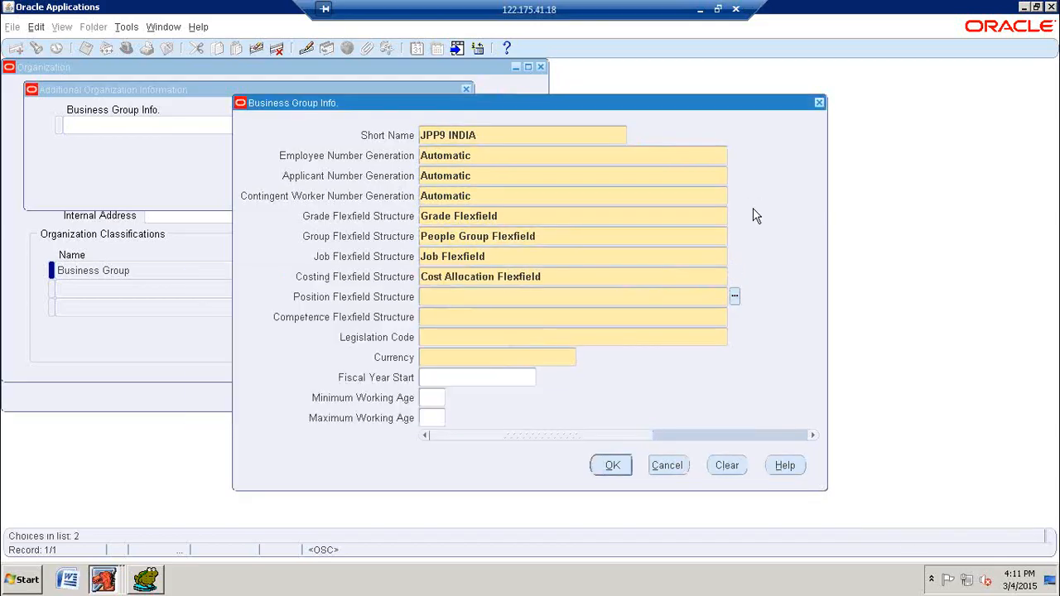
Step: Set the position structure to Position Flexfield and the competence structure to Competence Flexfield
text(POSIT)
key(Tab)
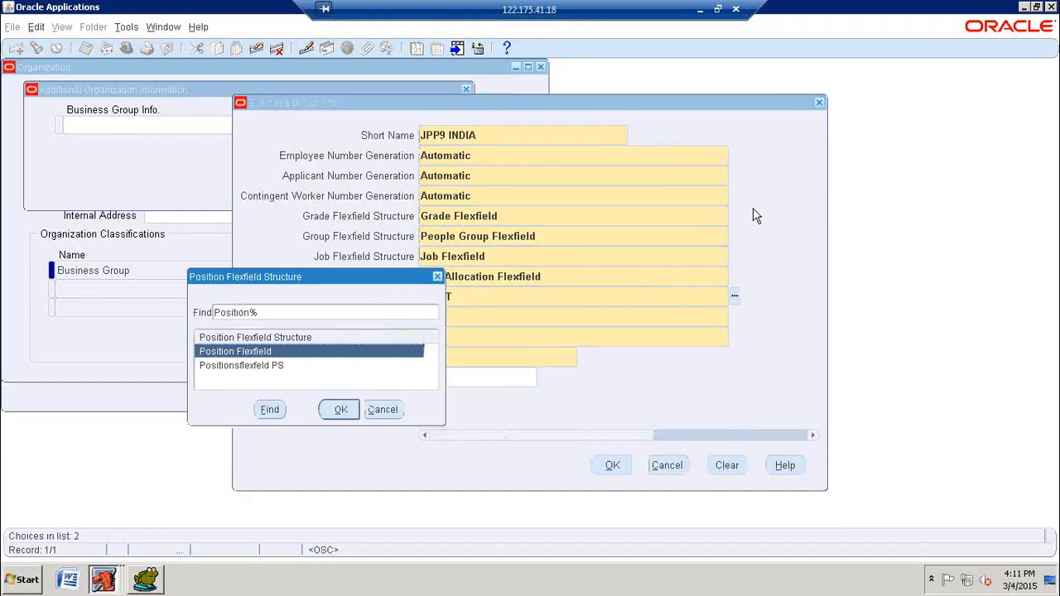
key(Return)
text(COMPE)
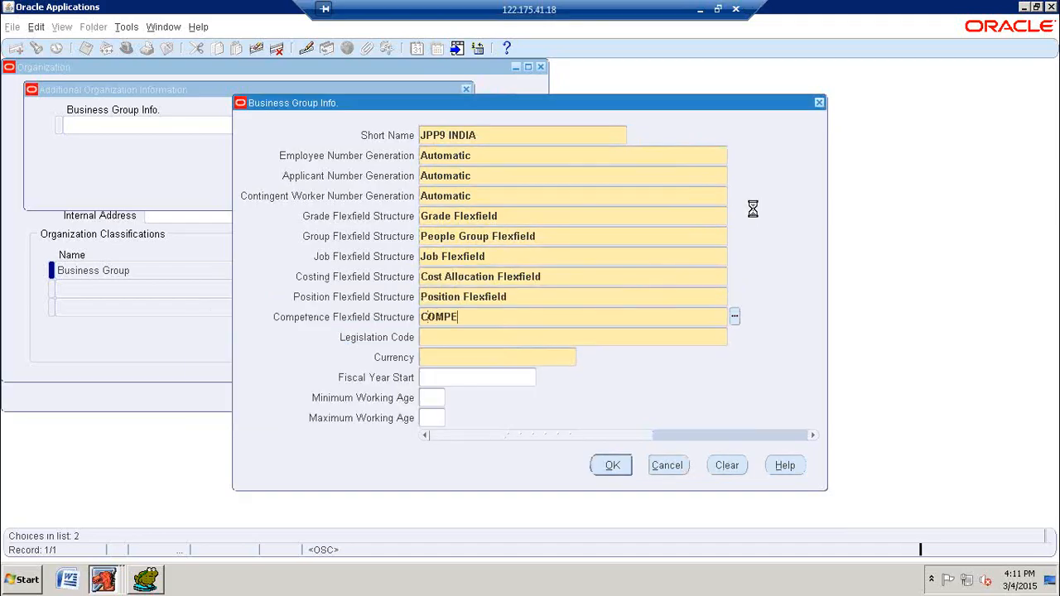
key(Tab)
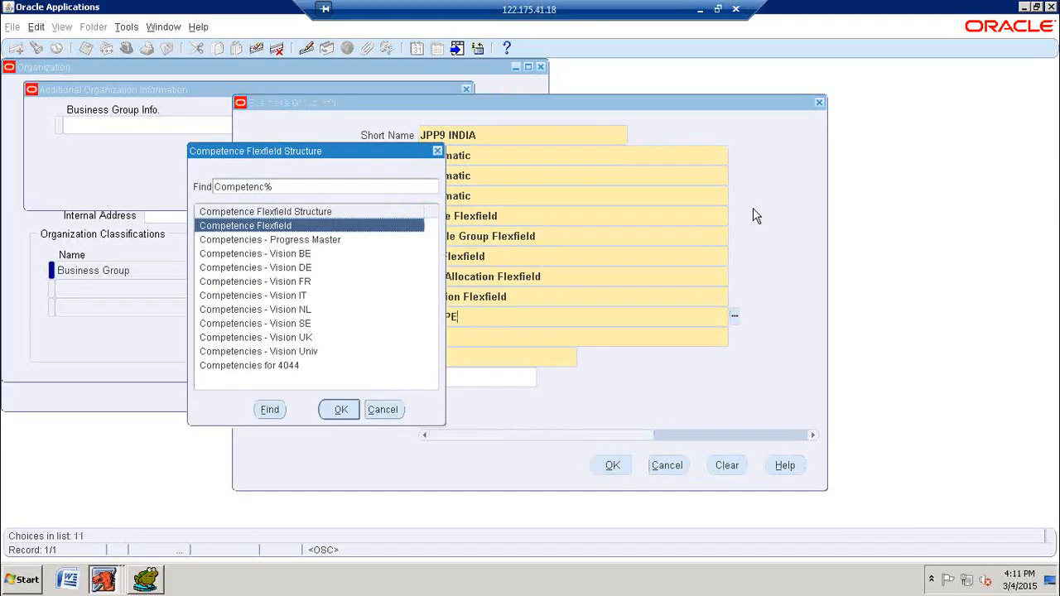
key(Return)
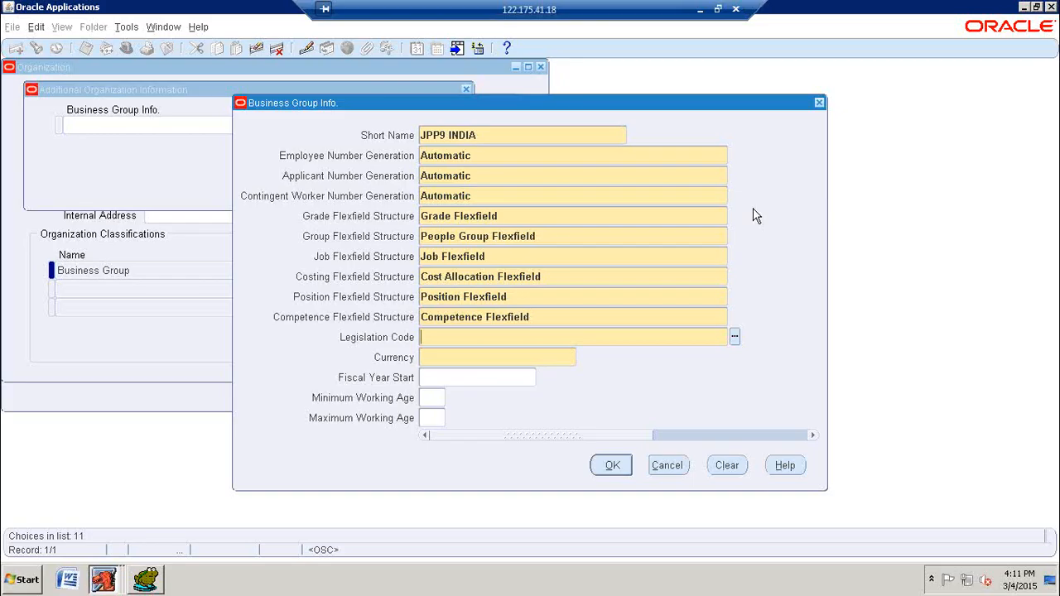
Step: Set the legislation code to India and the currency to INR, then accept and save the business group information
text(INDIA)
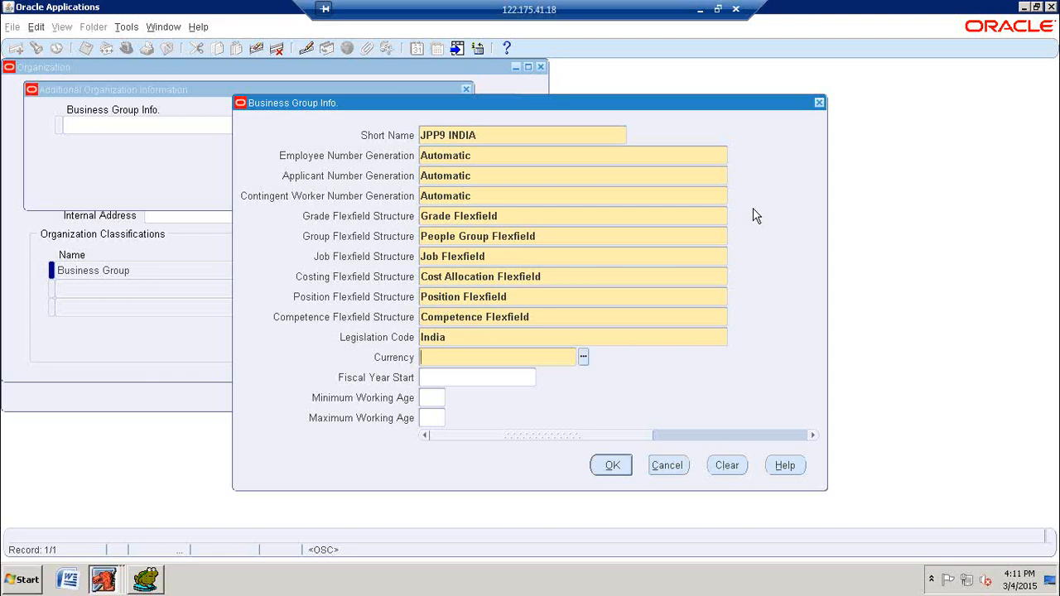
text(INR)
key(Tab)
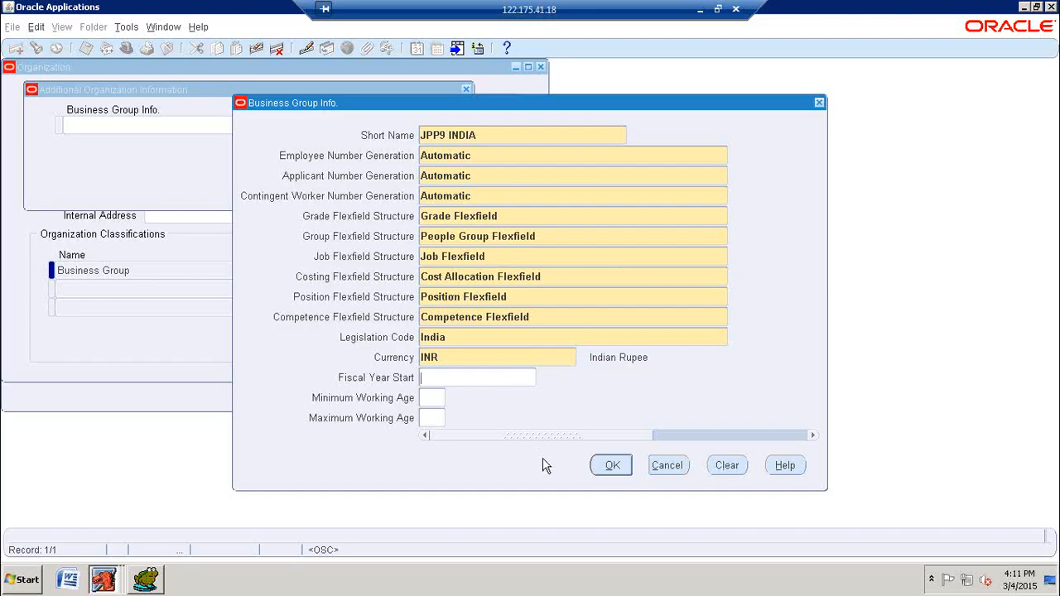
click(608, 469)
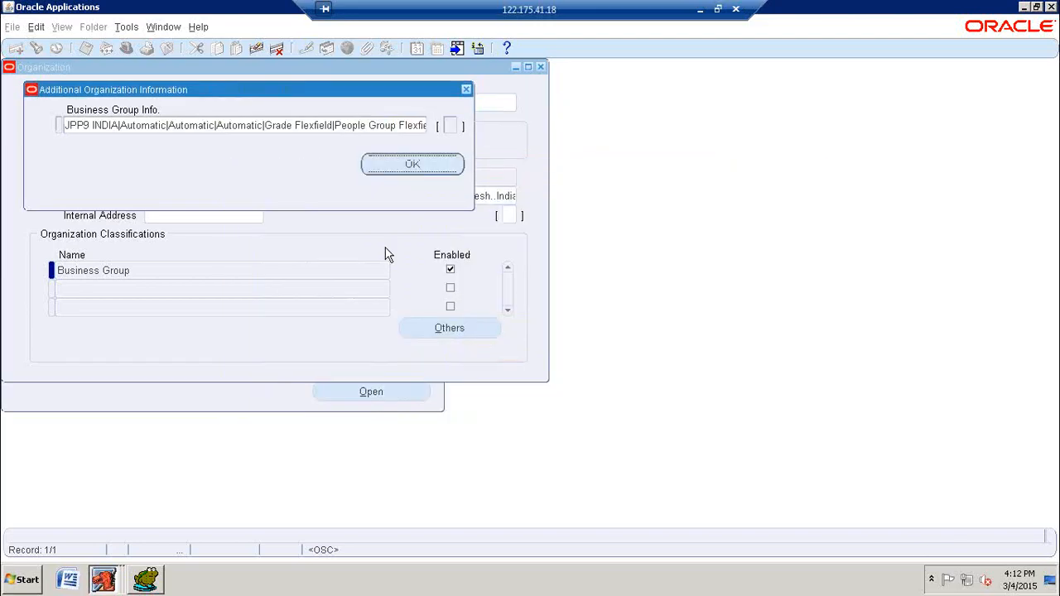
click(414, 170)
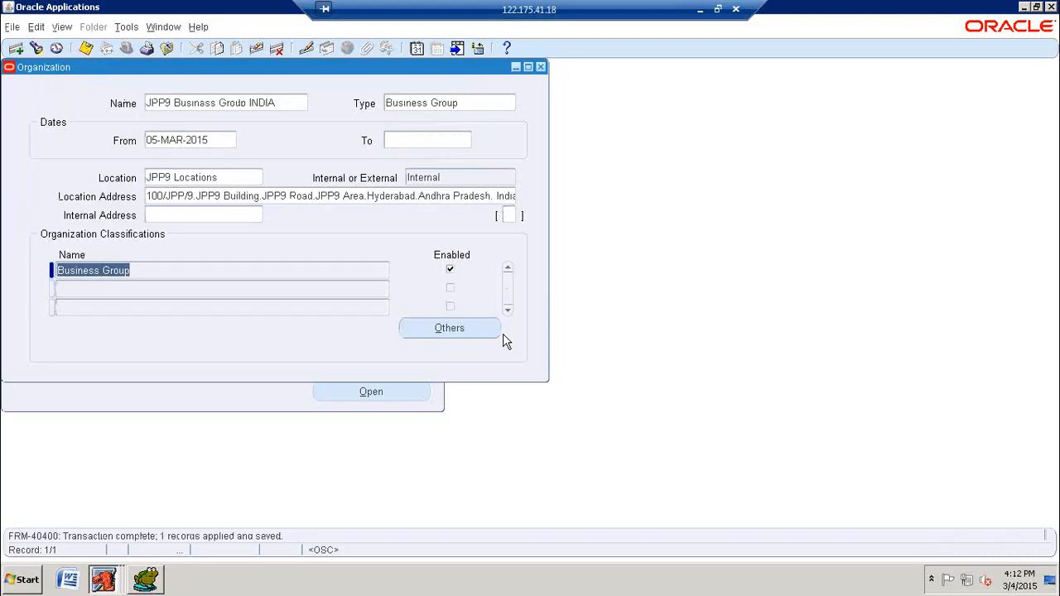
Step: Add HR Organization as an enabled second classification and save the organization
click(299, 289)
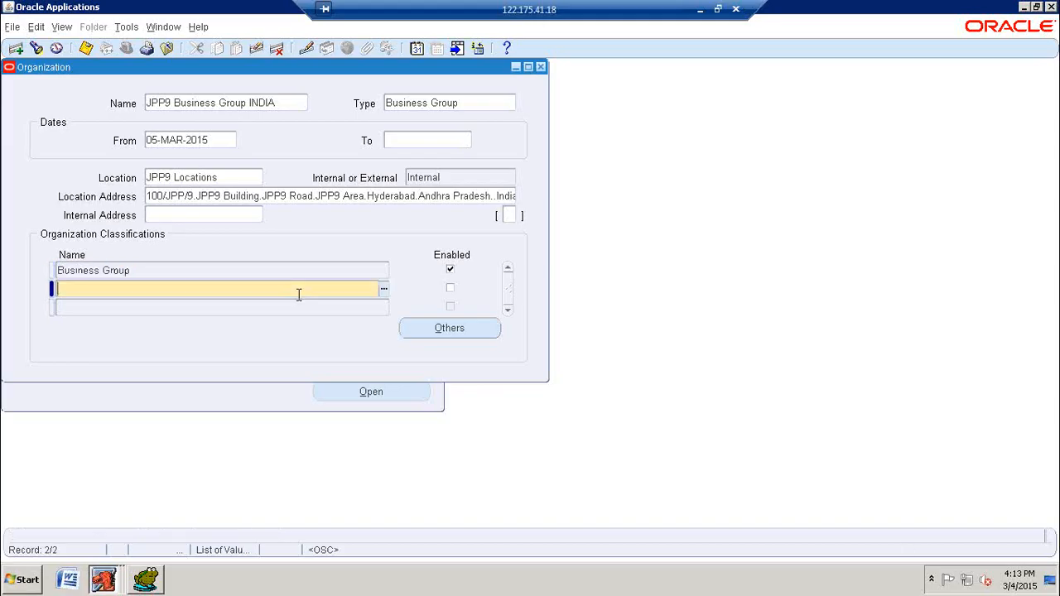
text(HR O)
key(Tab)
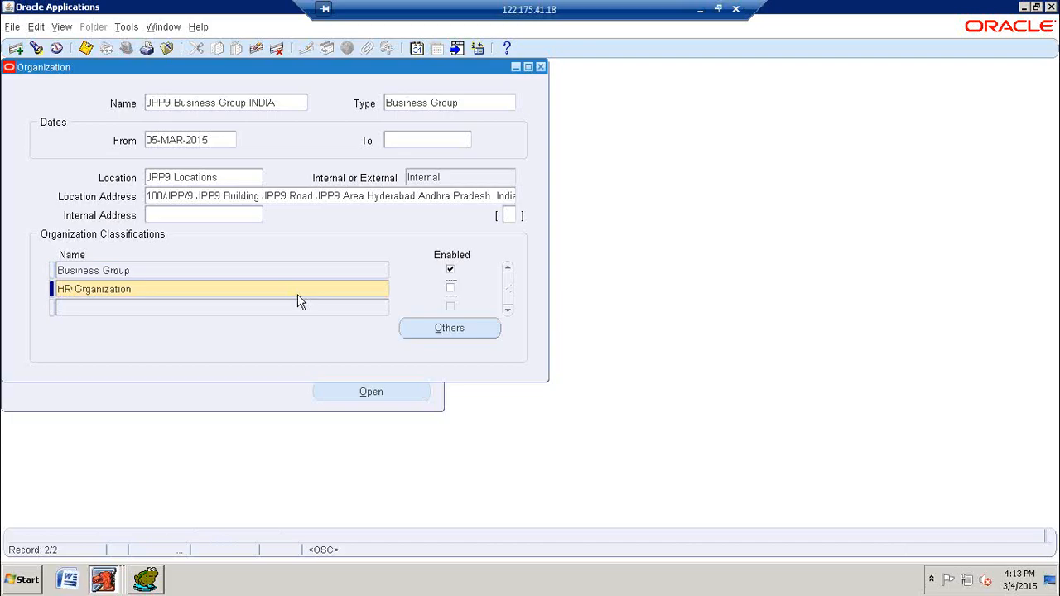
key(space)
click(85, 49)
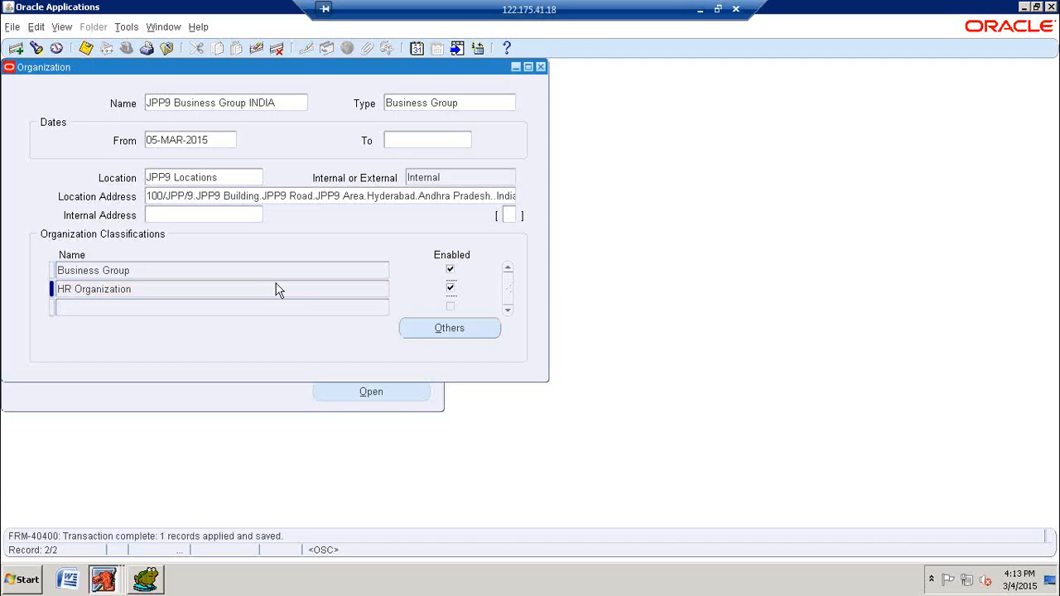
Step: Review the additional information types offered for the HR Organization classification, then close the list without choosing one
click(464, 334)
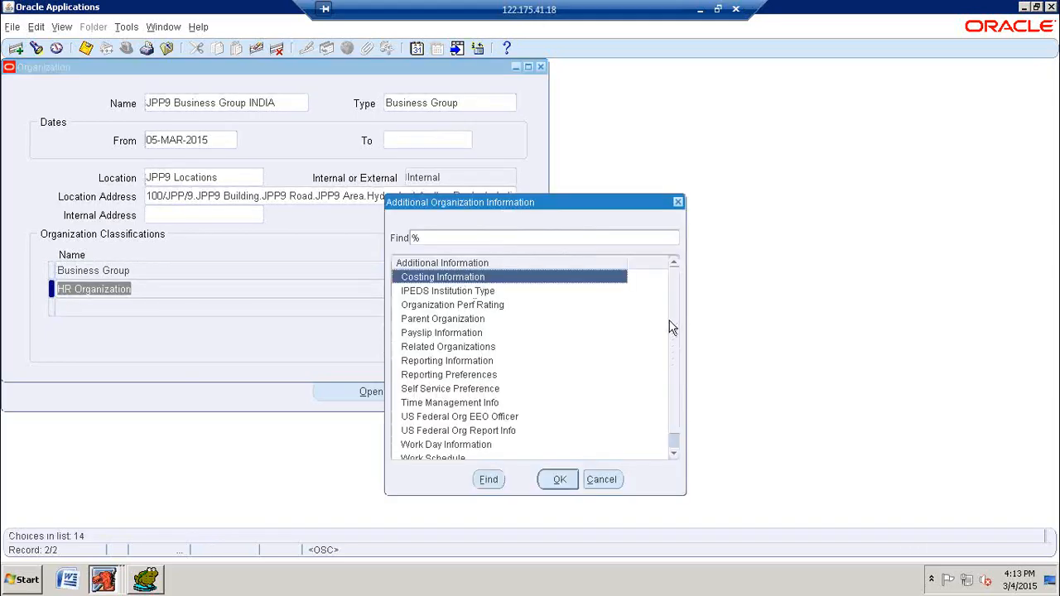
click(676, 406)
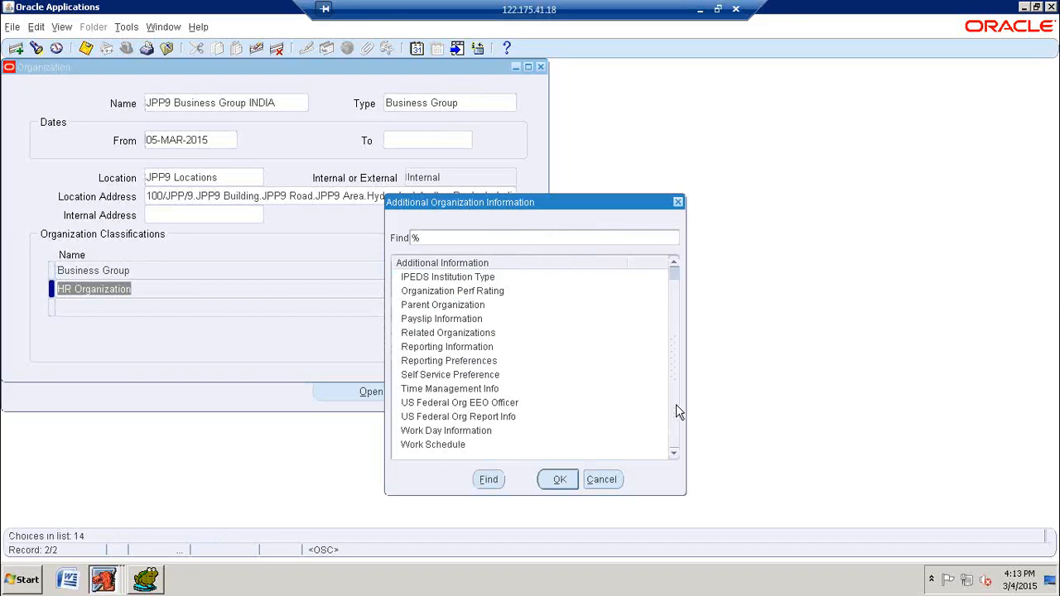
click(601, 481)
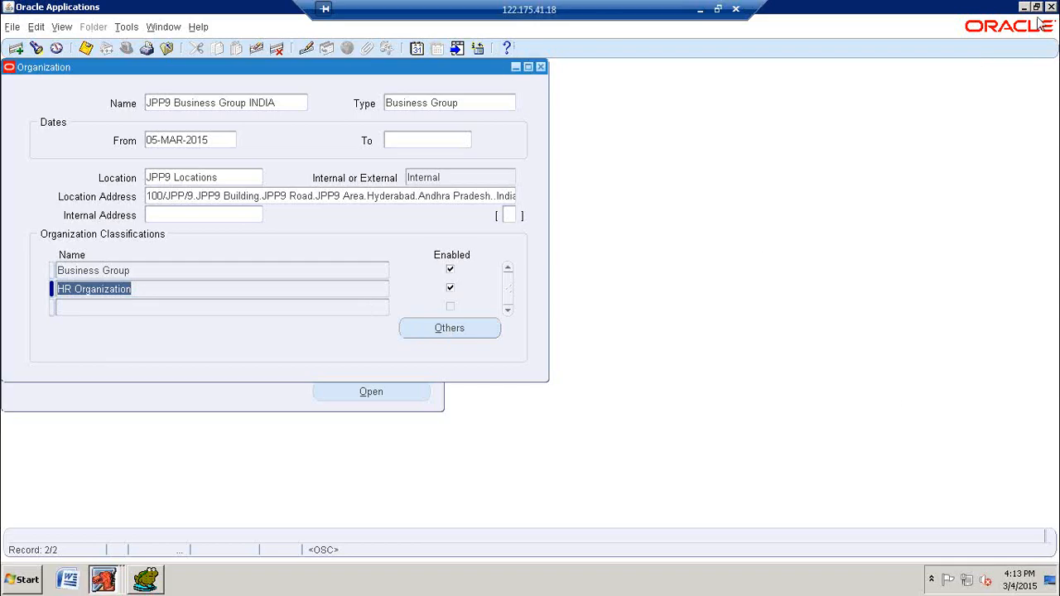
Step: Add GRE / Legal Entity as an enabled third classification and save the organization
click(197, 306)
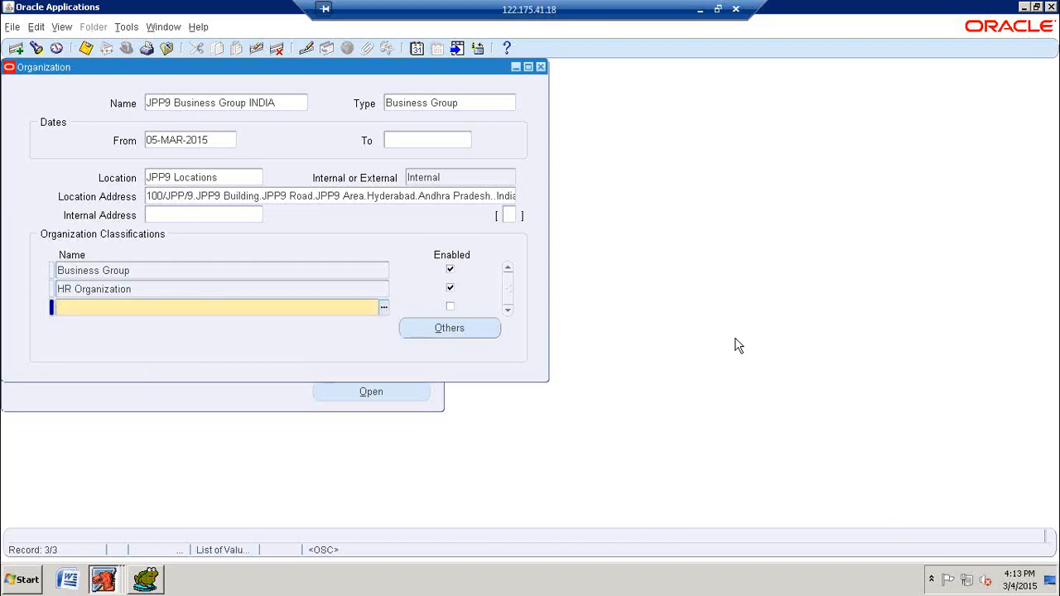
text(GRE)
key(Tab)
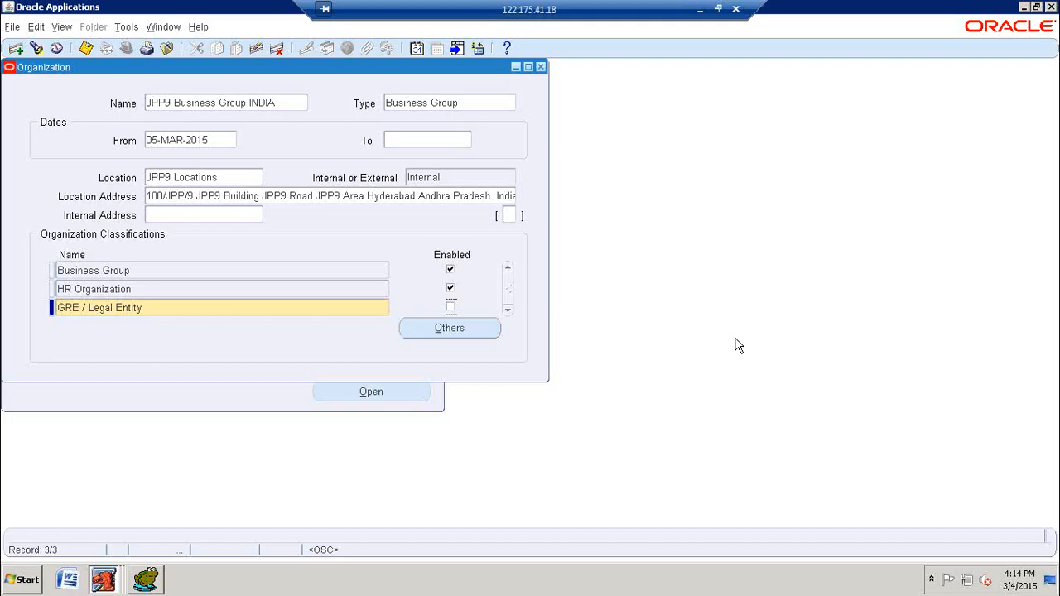
key(space)
click(87, 49)
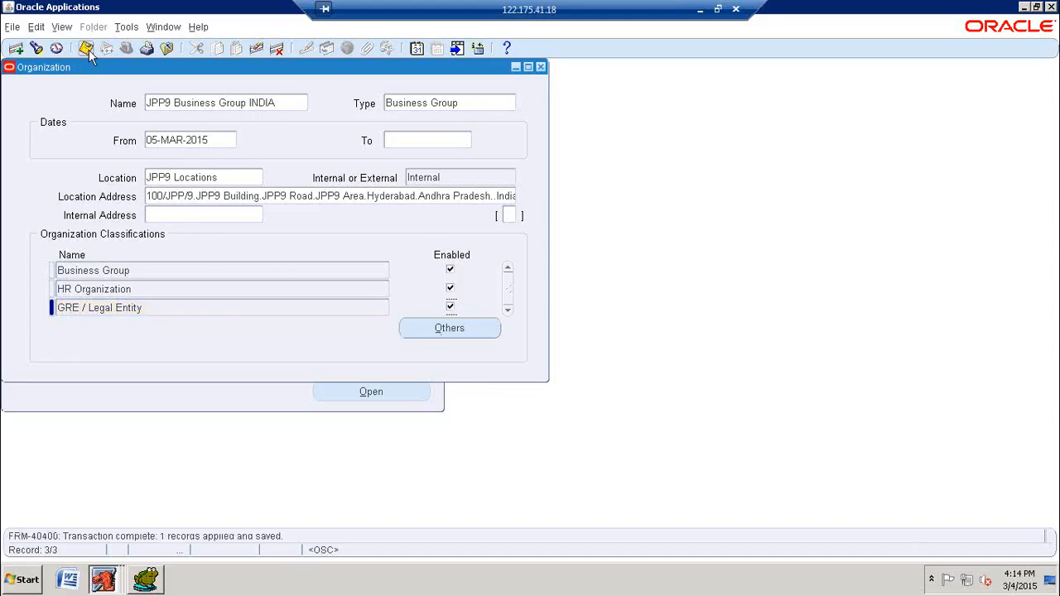
click(87, 49)
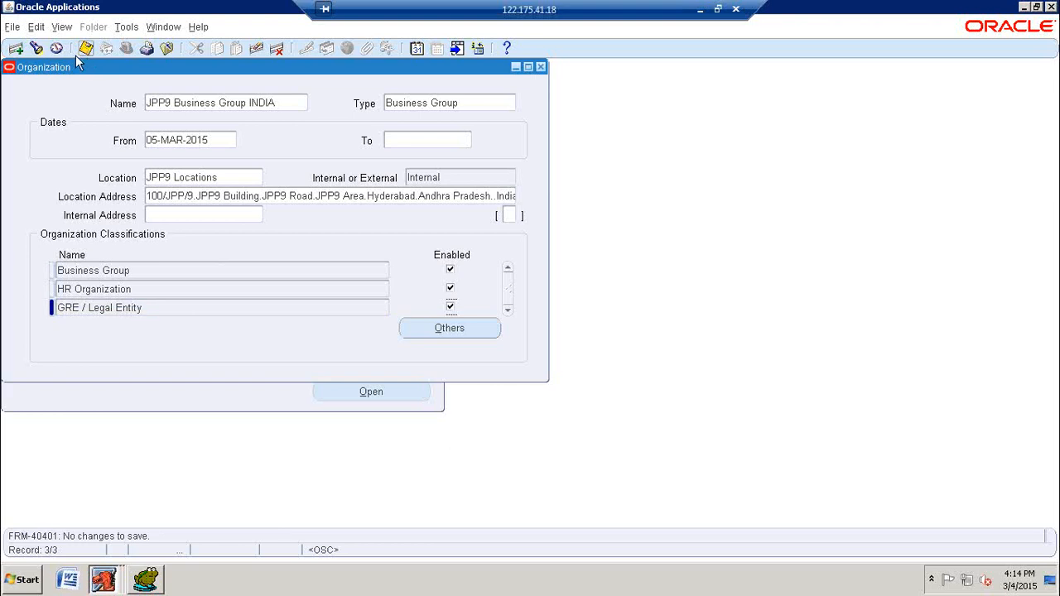
Step: Start a new organization record and name it JPP9 Business Group USA
click(195, 106)
key(ctrl+c)
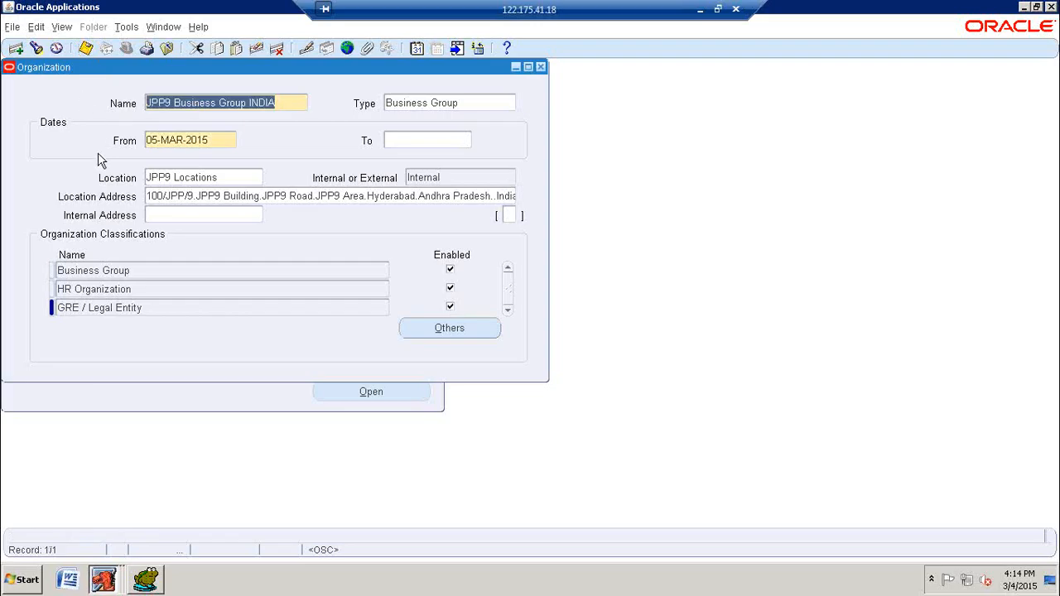
click(16, 48)
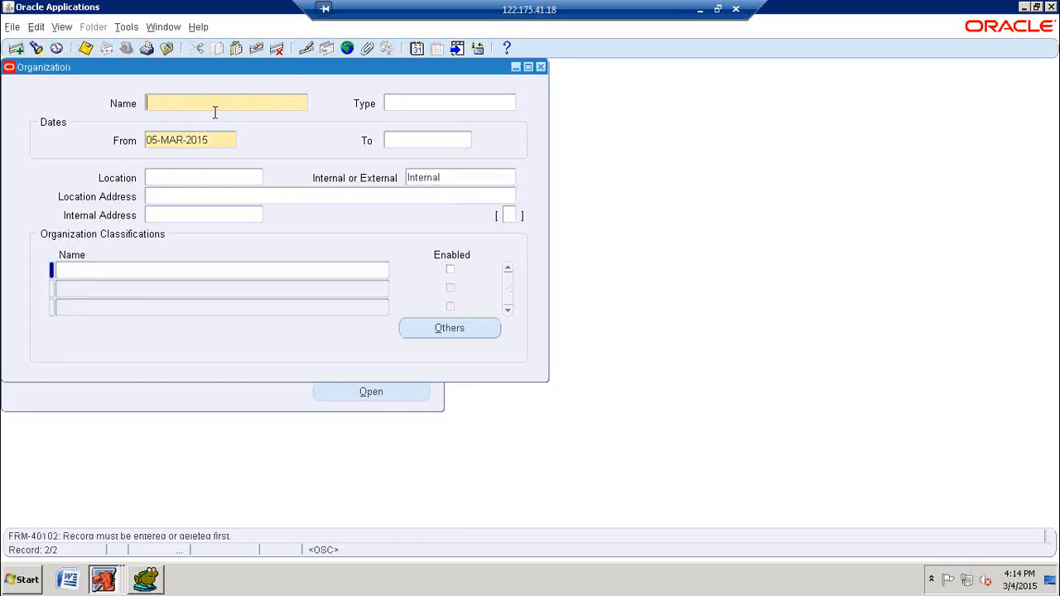
key(ctrl+v)
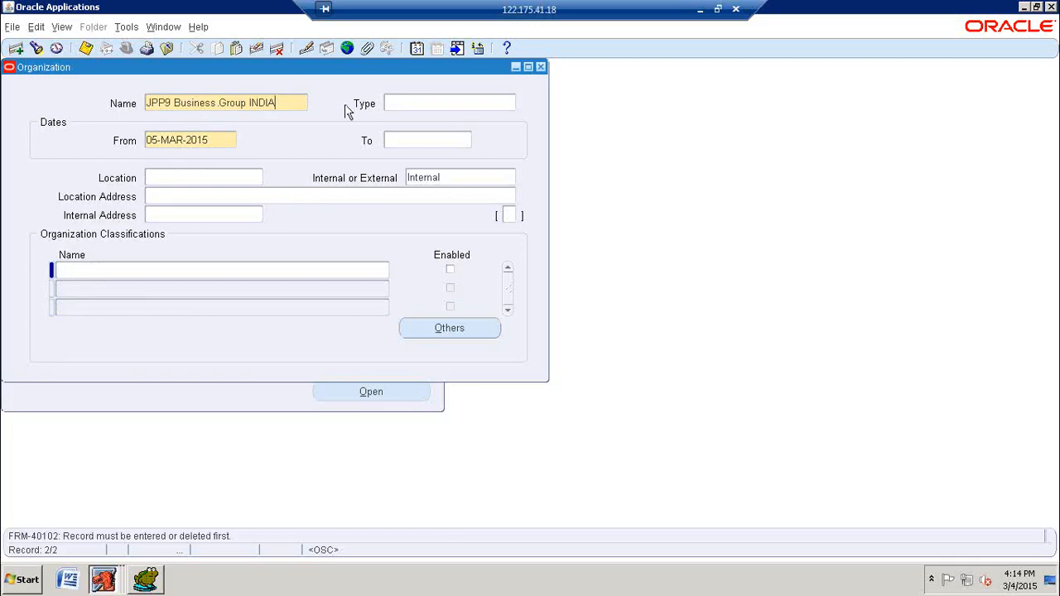
key(BackSpace)
key(BackSpace)
key(BackSpace)
key(BackSpace)
key(BackSpace)
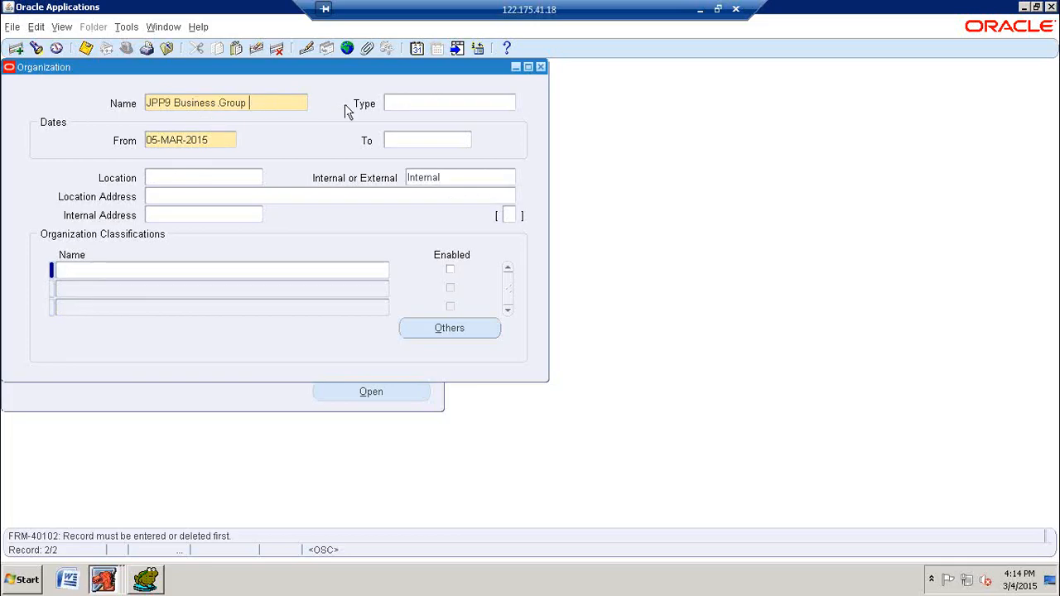
text(u)
key(BackSpace)
text(USA)
key(Tab)
Step: Set the organization's type to Business Group and its location to JPP9 Locations, and save the record
text(BUS)
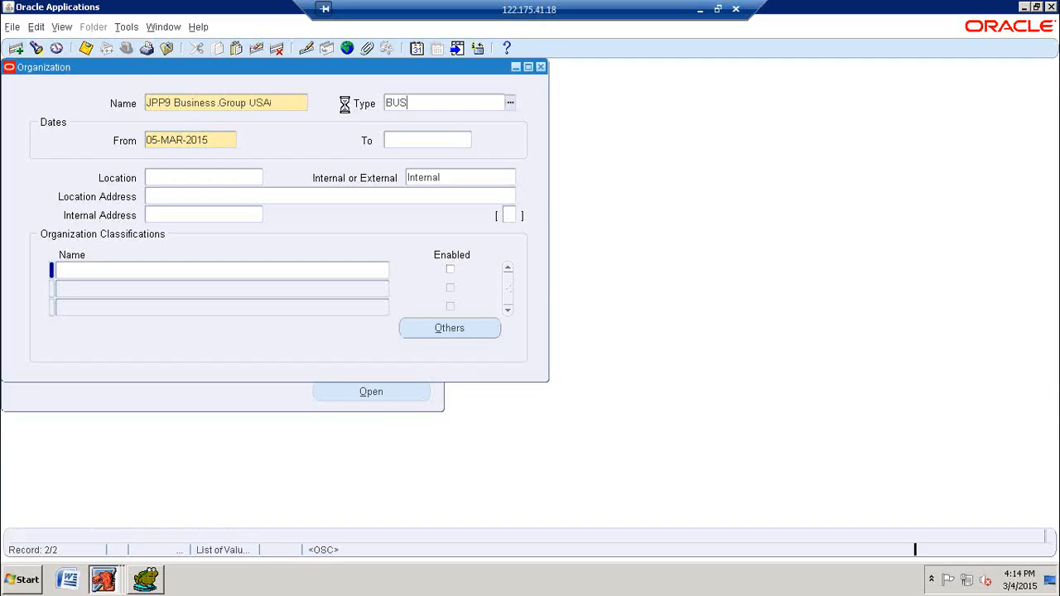
key(Tab)
click(593, 398)
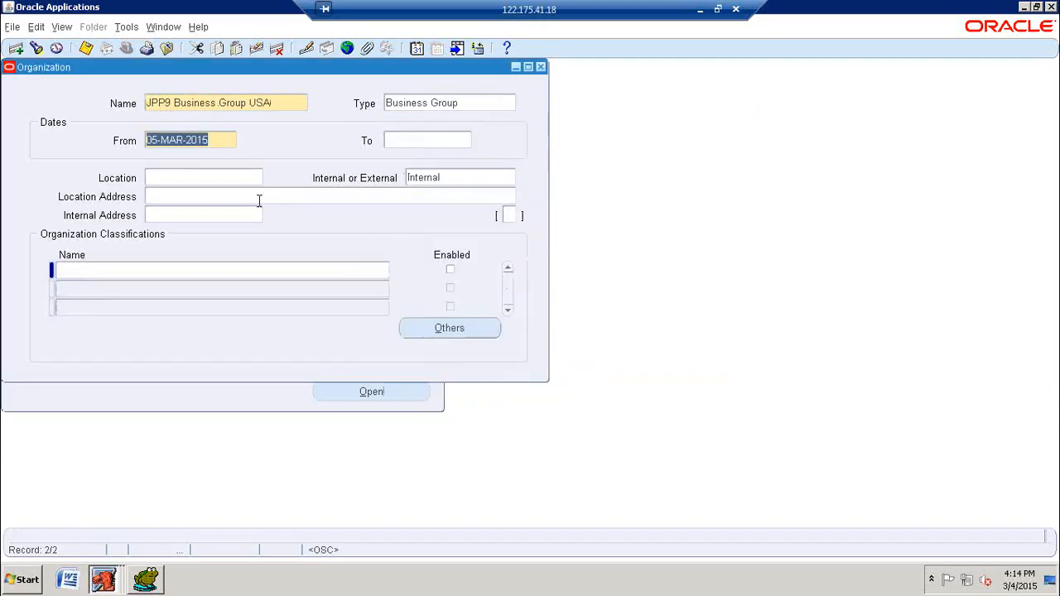
click(206, 176)
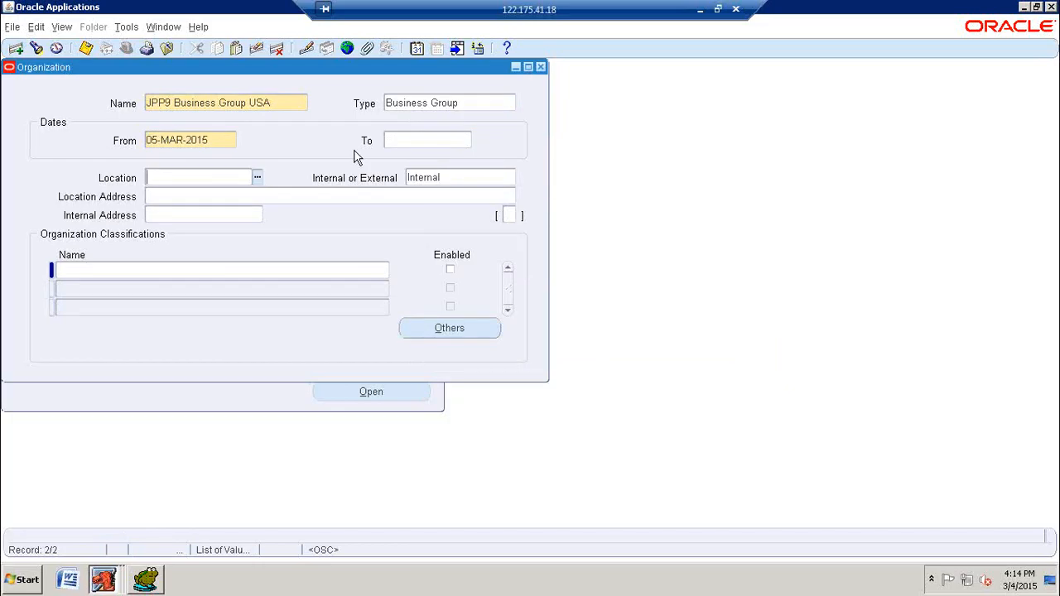
text(JPP9)
key(Tab)
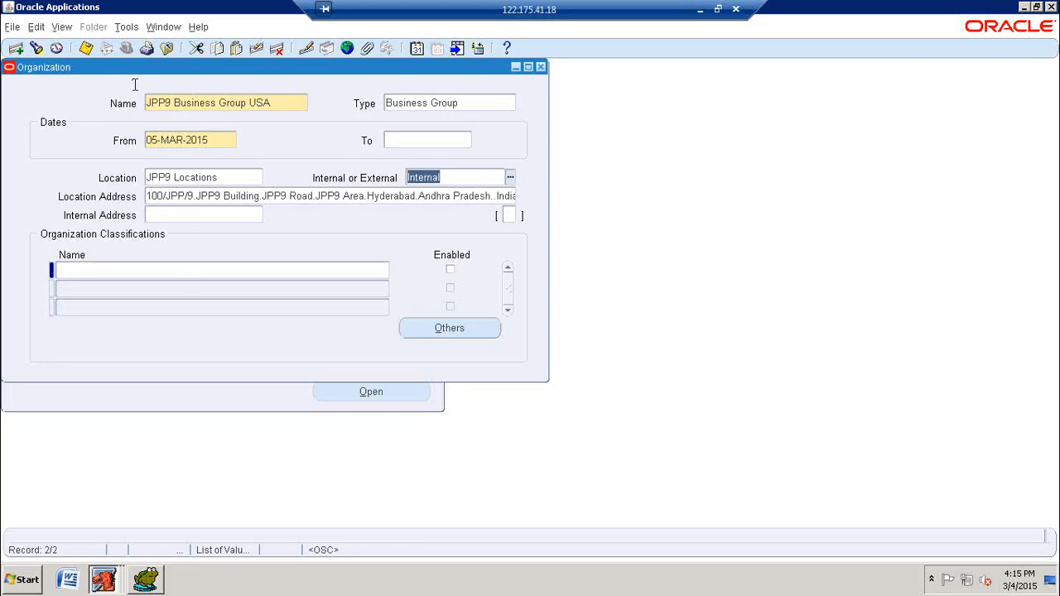
click(86, 48)
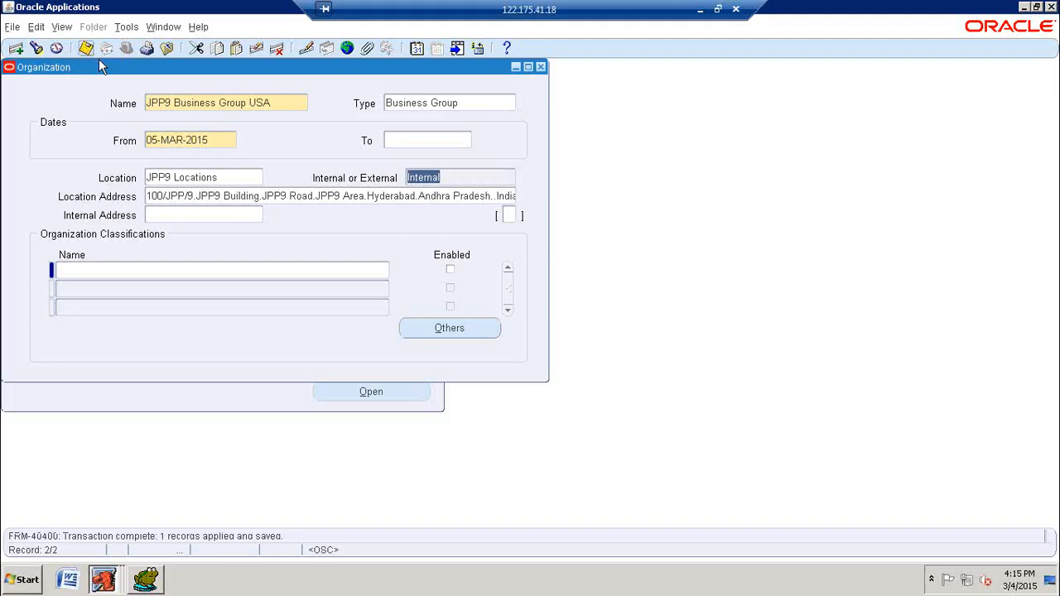
Step: Add Business Group as an enabled first classification for JPP9 Business Group USA and save it
click(185, 273)
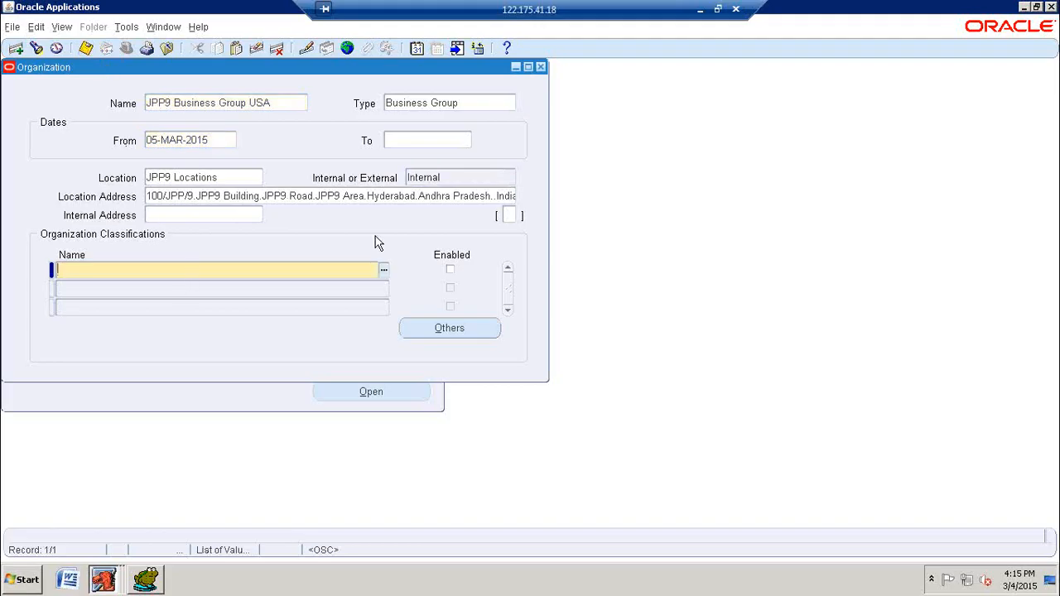
text(Bus)
key(Tab)
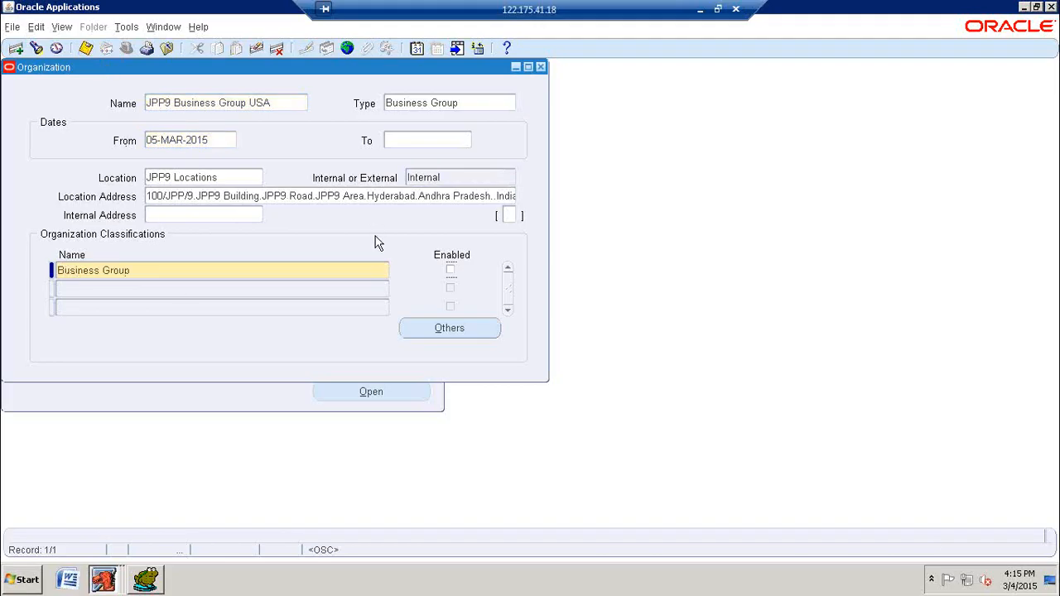
key(ctrl+s)
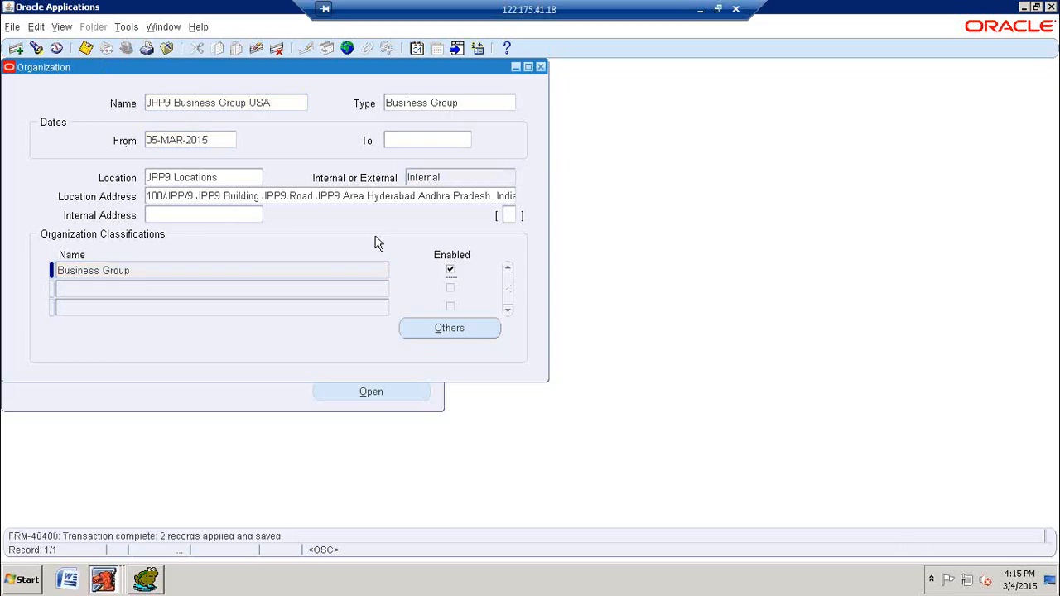
Step: In the Business Group Info details, enter the short name JPP9 USA and set employee, applicant and contingent worker number generation to Automatic
click(434, 326)
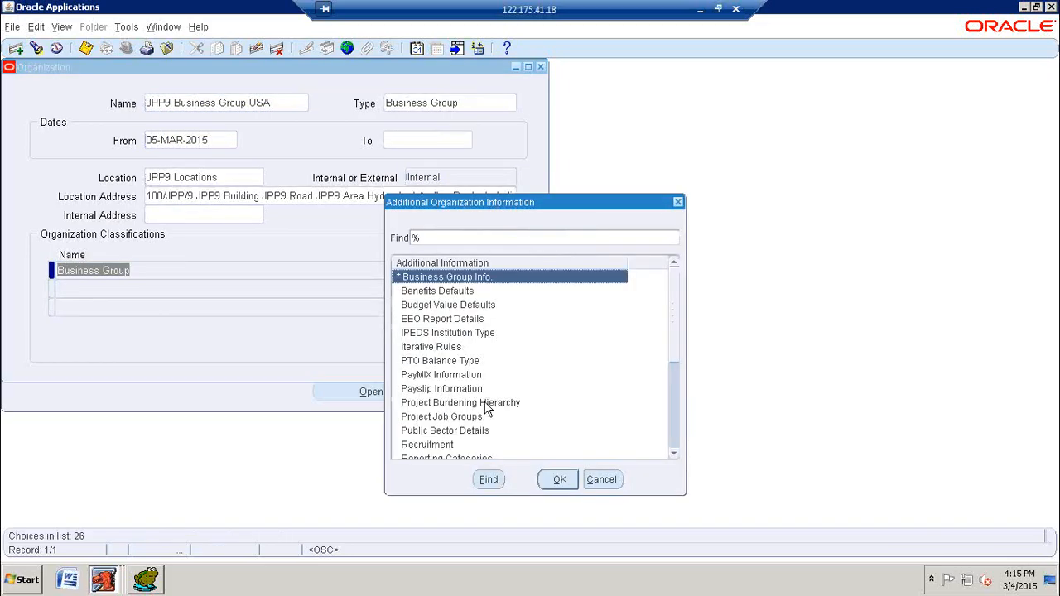
click(559, 481)
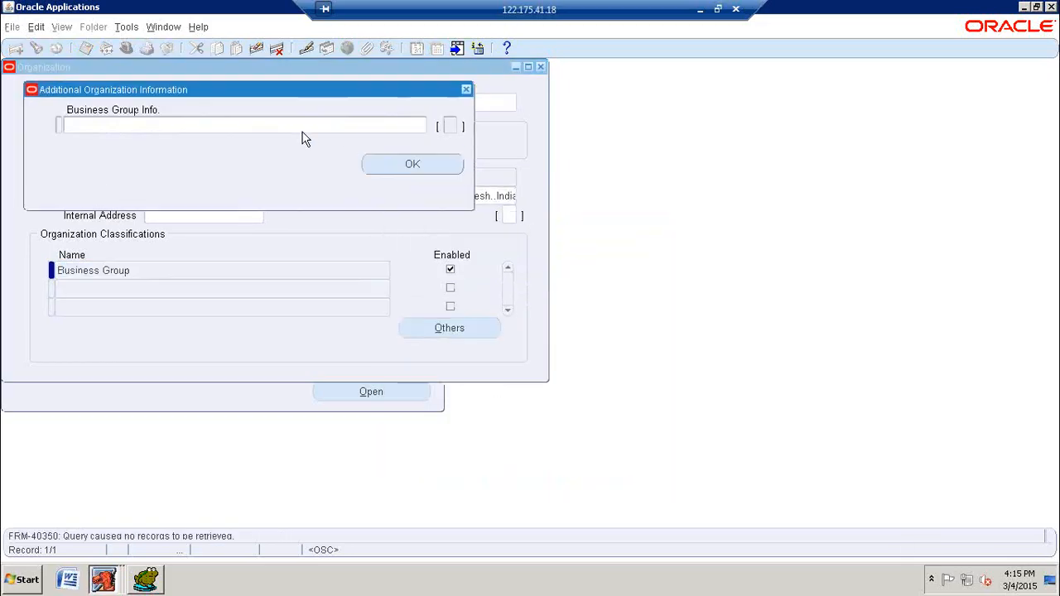
click(285, 123)
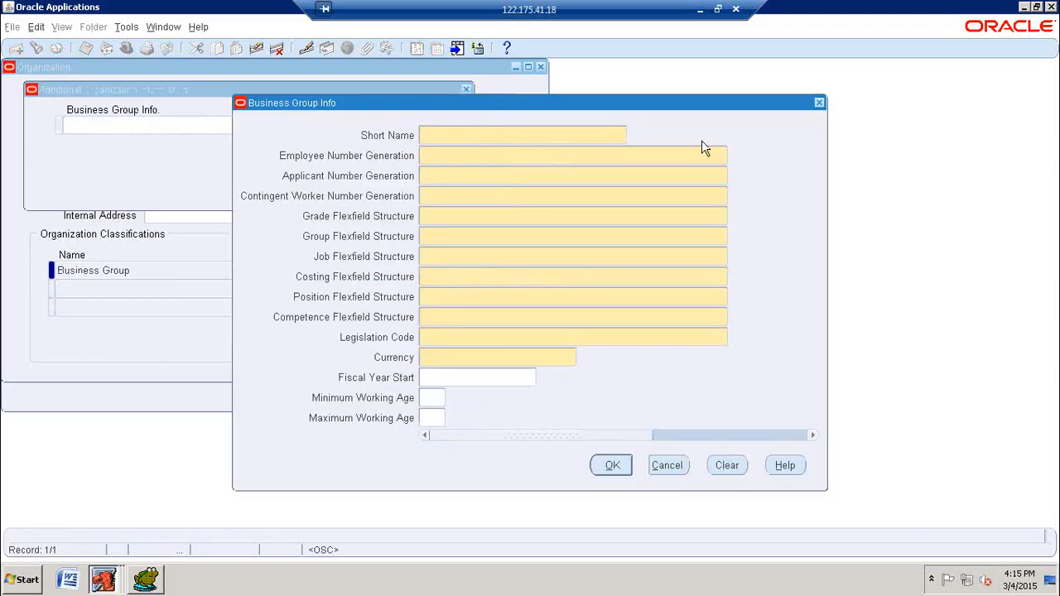
text(JPP)
text(SA)
key(Tab)
text(A)
key(Tab)
text(A)
key(Tab)
text(A)
key(Tab)
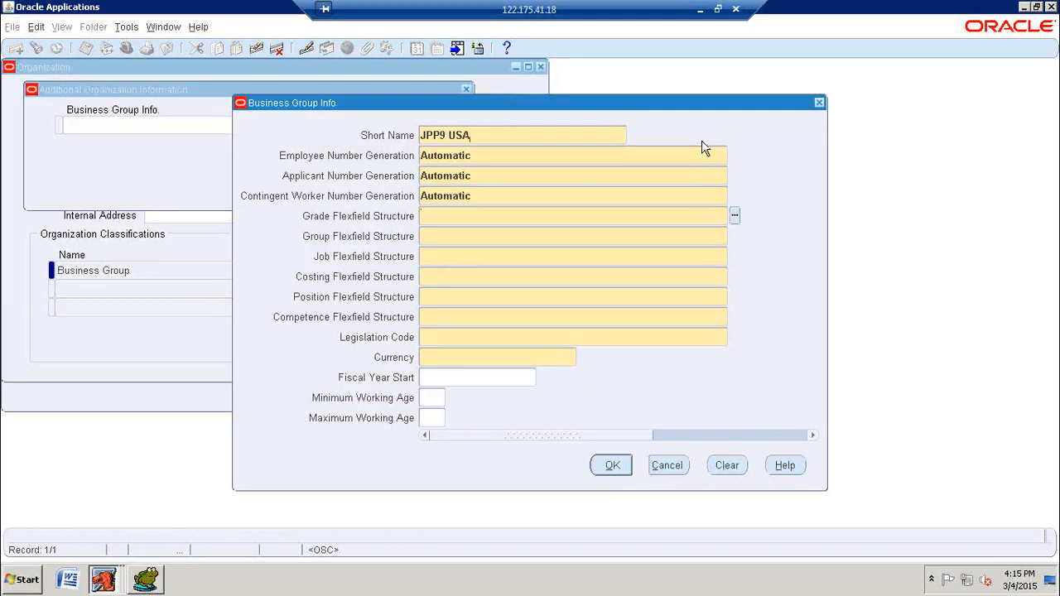
Step: Set the grade structure to Grade Flexfield, the group structure to People Group Flexfield and the job structure to Job Flexfield
text(GRAD)
key(Tab)
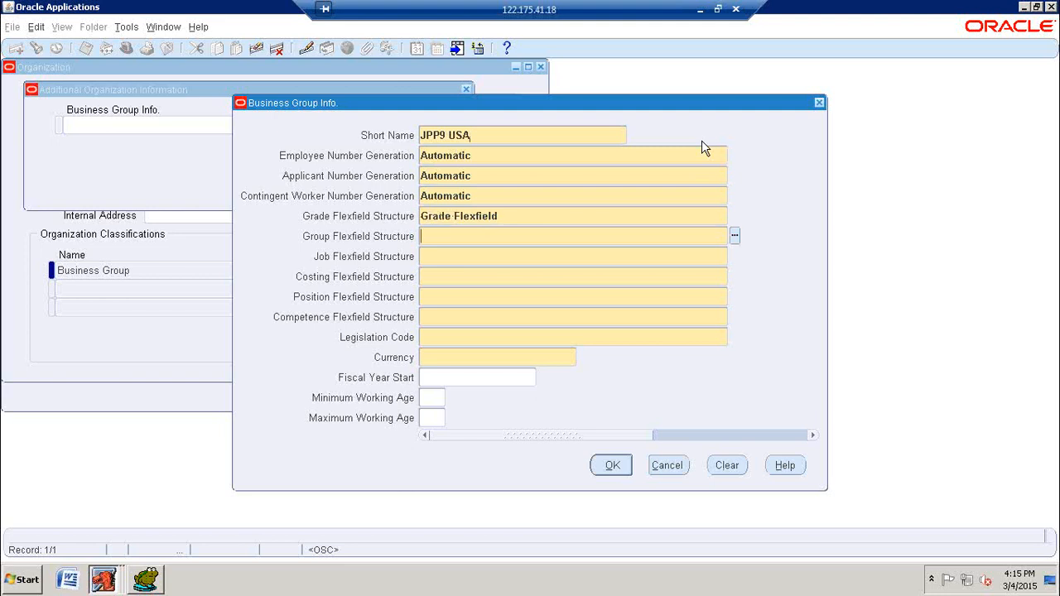
text(PEO)
key(Tab)
text(JOB)
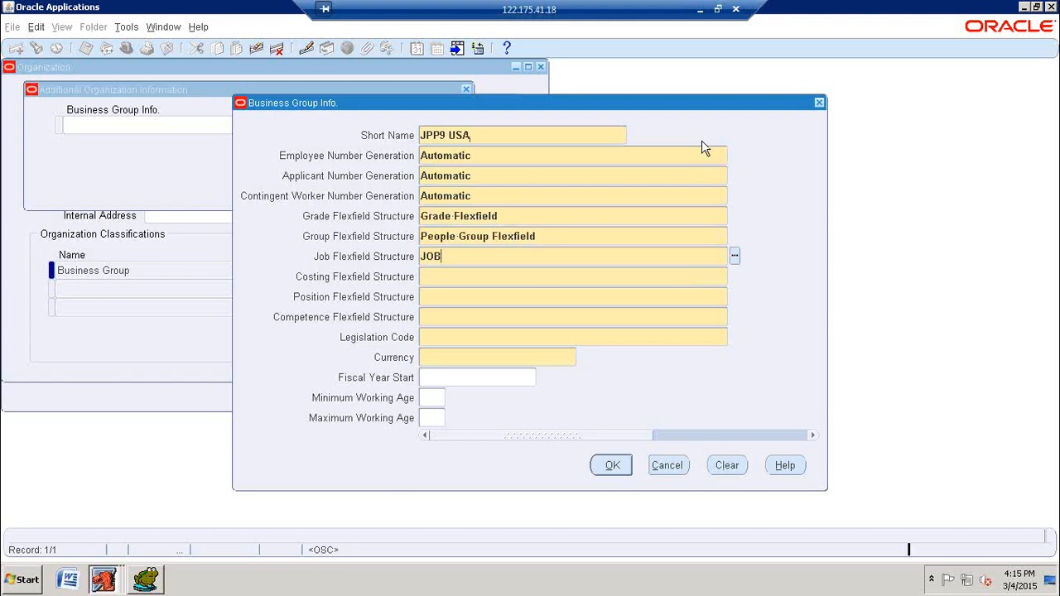
key(Tab)
Step: Set the costing structure to Cost Allocation Flexfield, the position structure to Position Flexfield and the competence structure to Competence Flexfield
text(COST ALL)
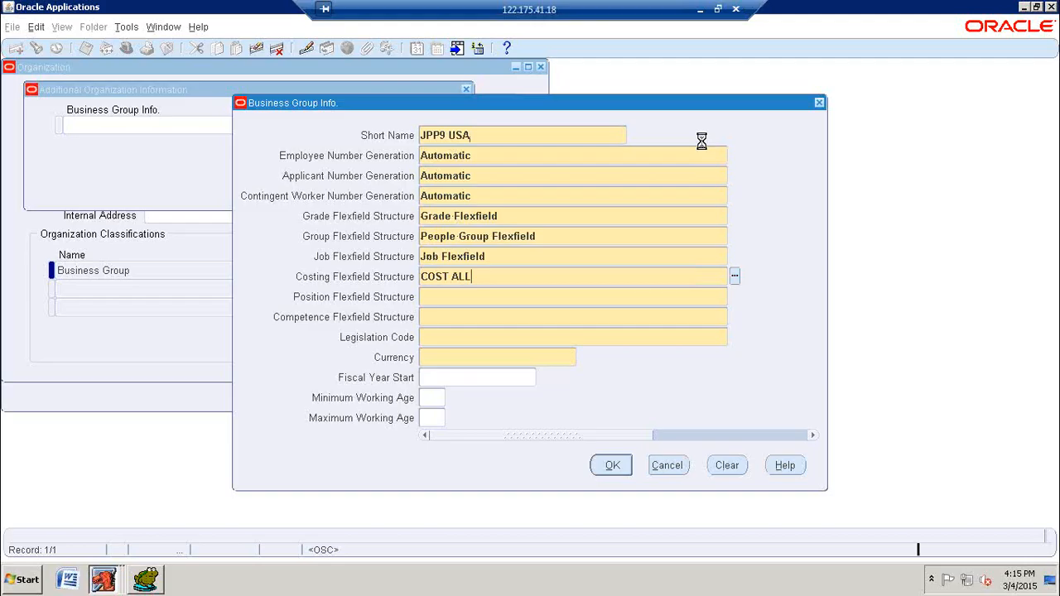
key(Tab)
key(Return)
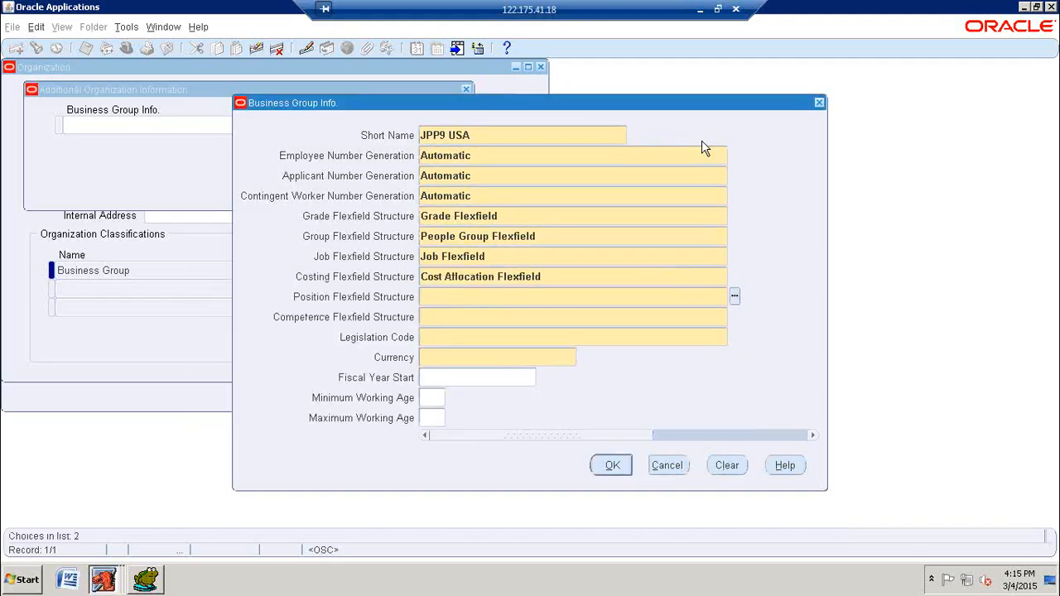
text(POSI)
key(Tab)
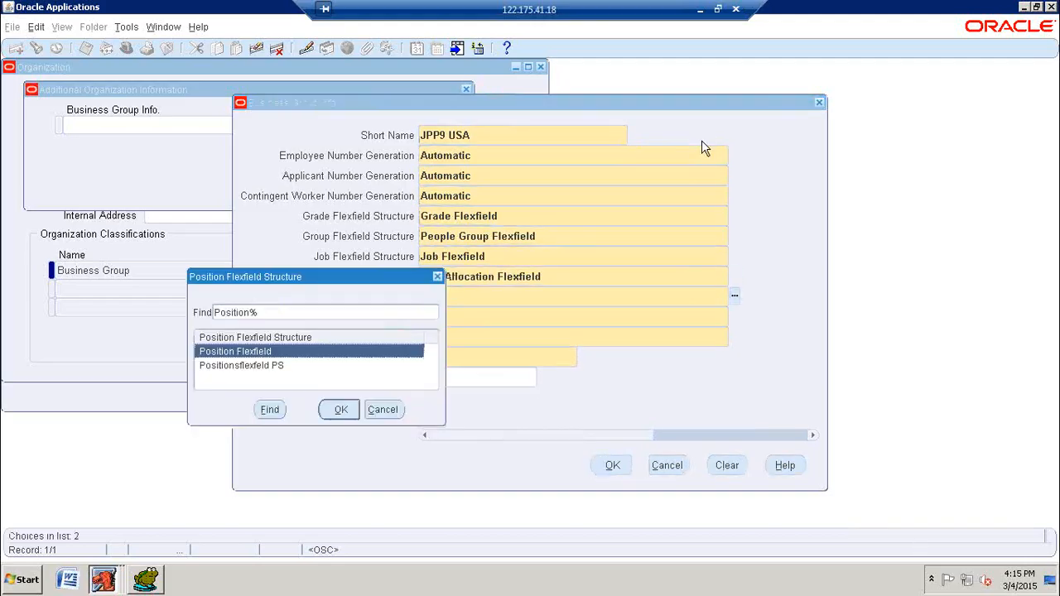
key(Return)
text(COMPE)
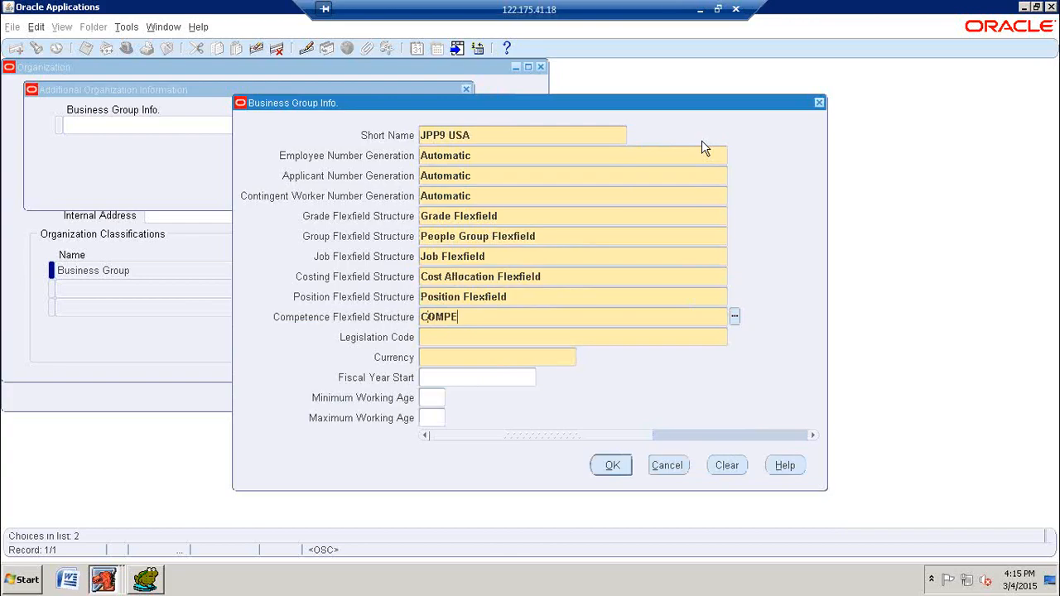
key(Tab)
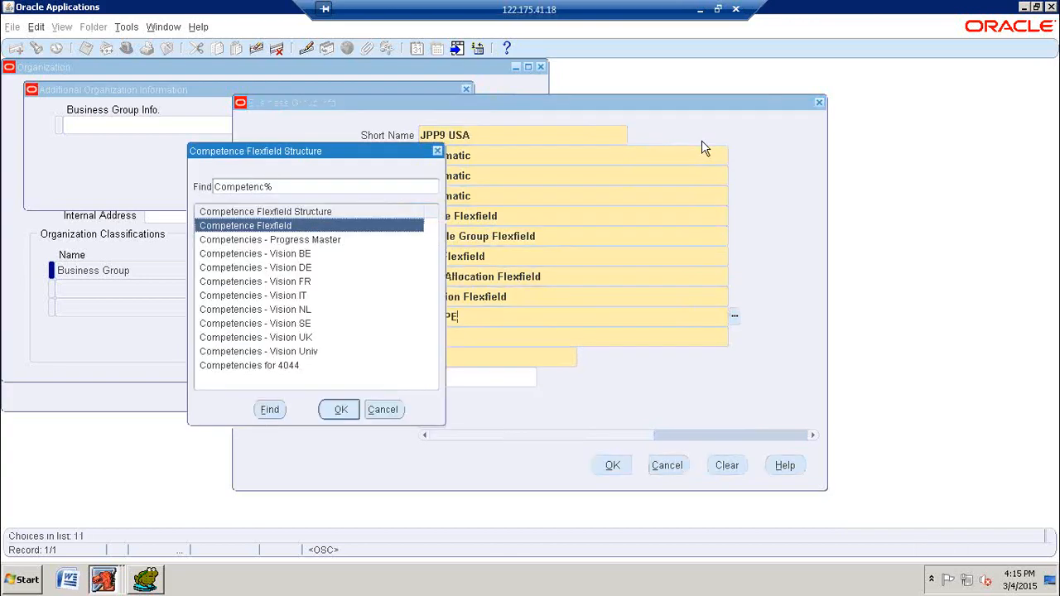
key(Return)
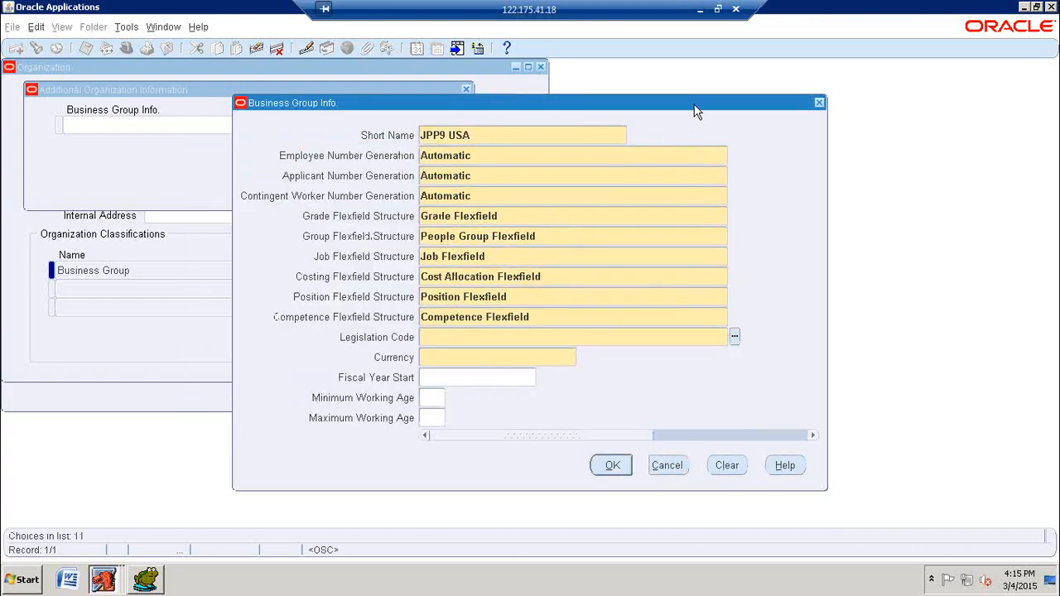
Step: Set the legislation code to United States and the currency to USD, then accept and save the business group information
text(UNITED)
key(Tab)
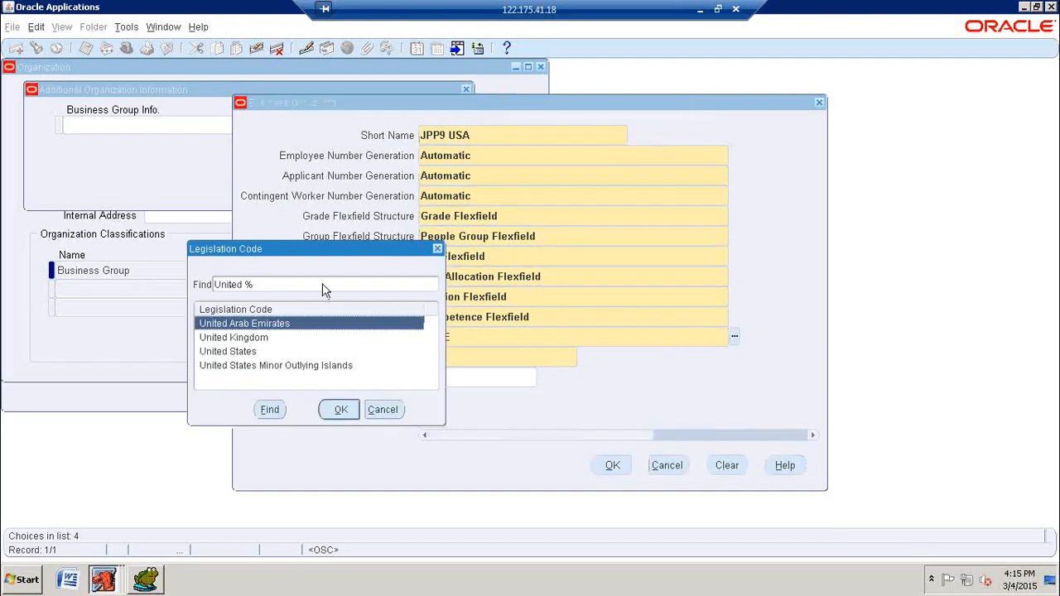
click(246, 351)
click(336, 410)
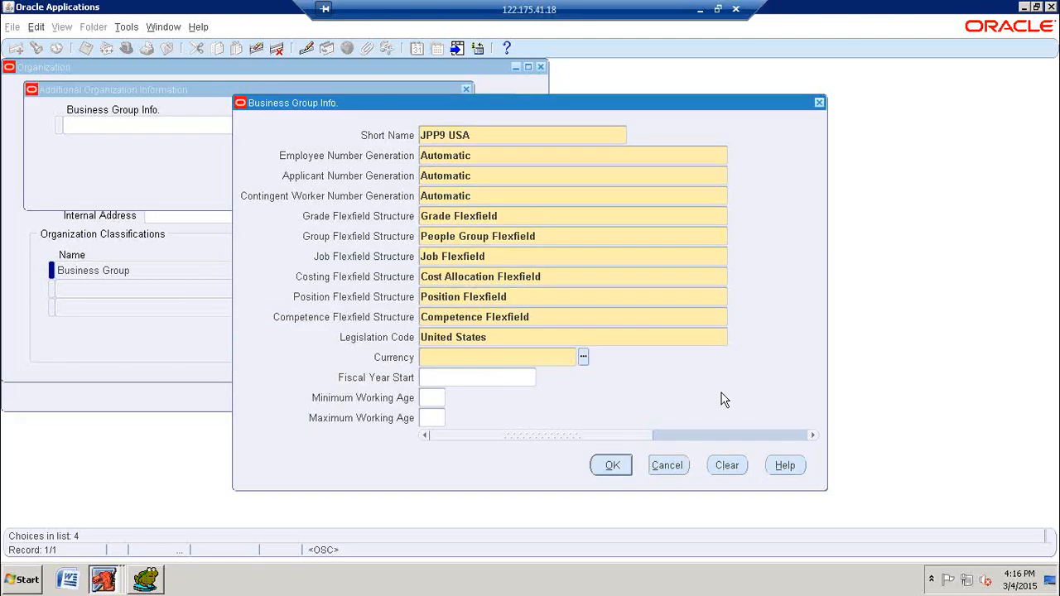
text(USD)
key(Tab)
click(613, 466)
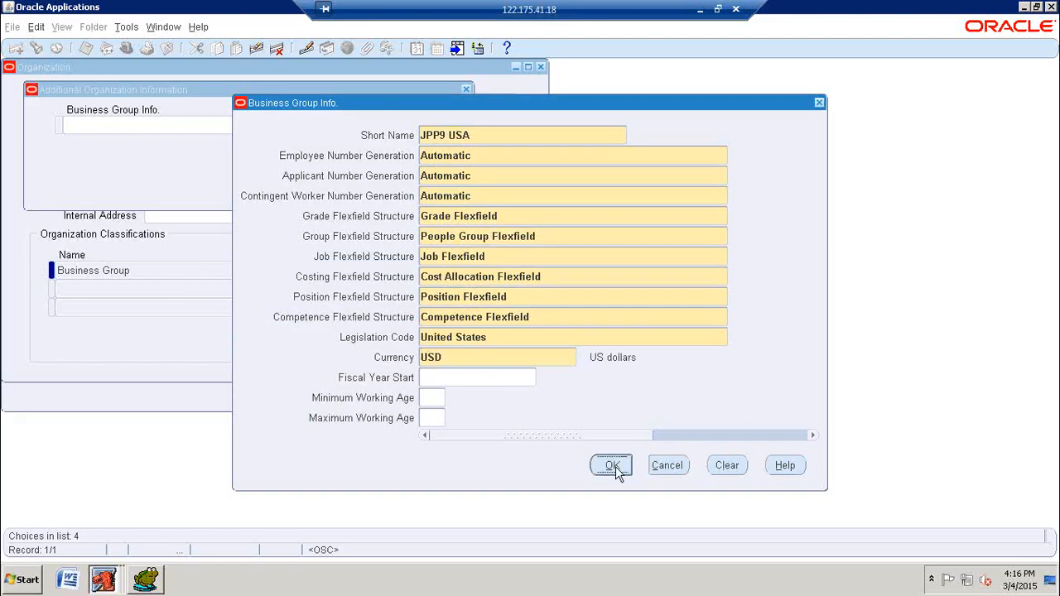
click(386, 164)
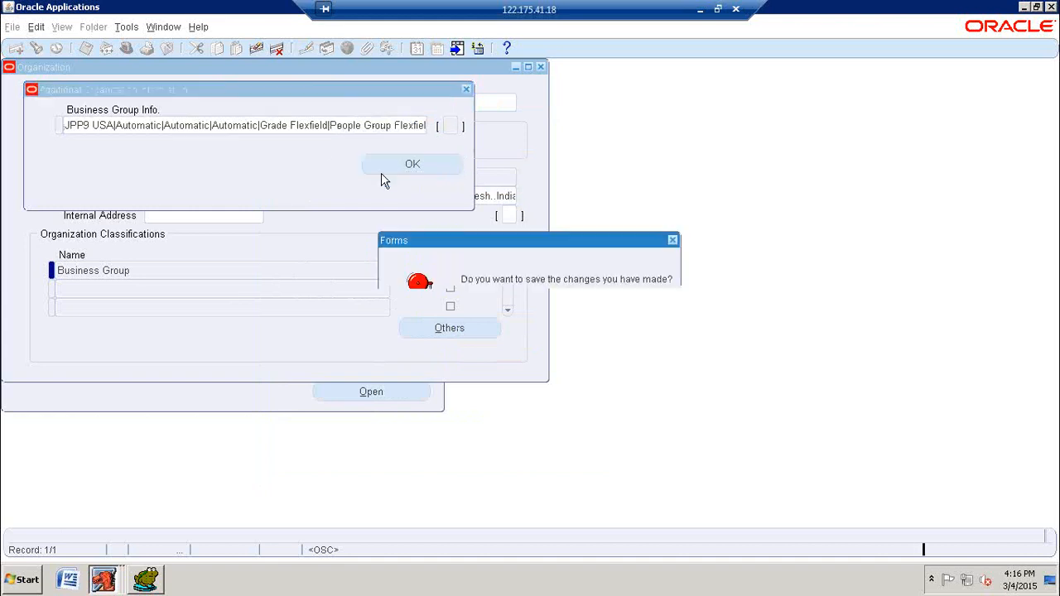
click(514, 338)
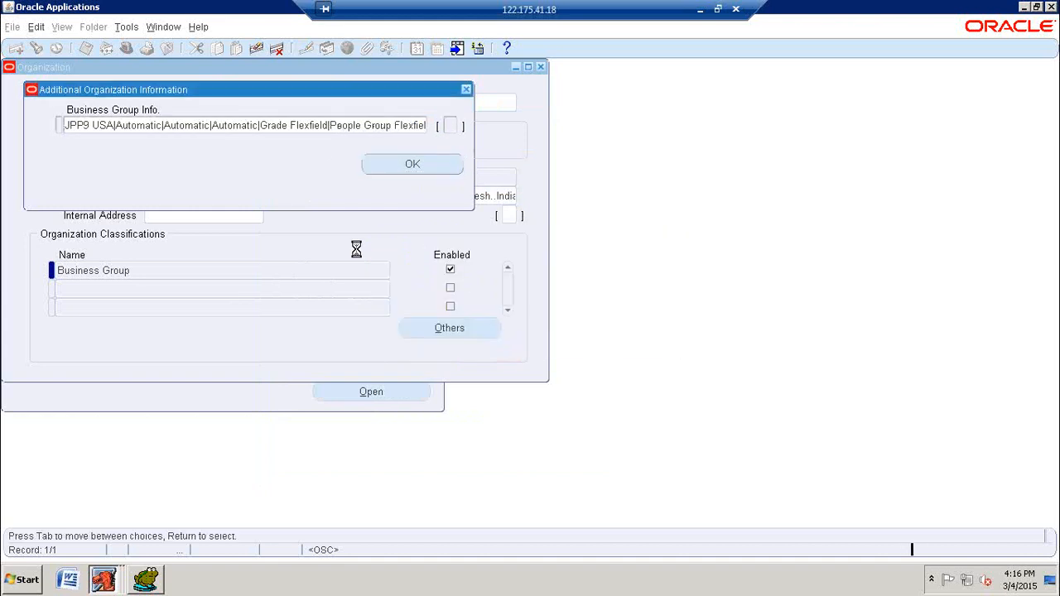
Step: Add HR Organization as an enabled second classification for JPP9 Business Group USA and save it
click(265, 289)
text(HR)
key(Tab)
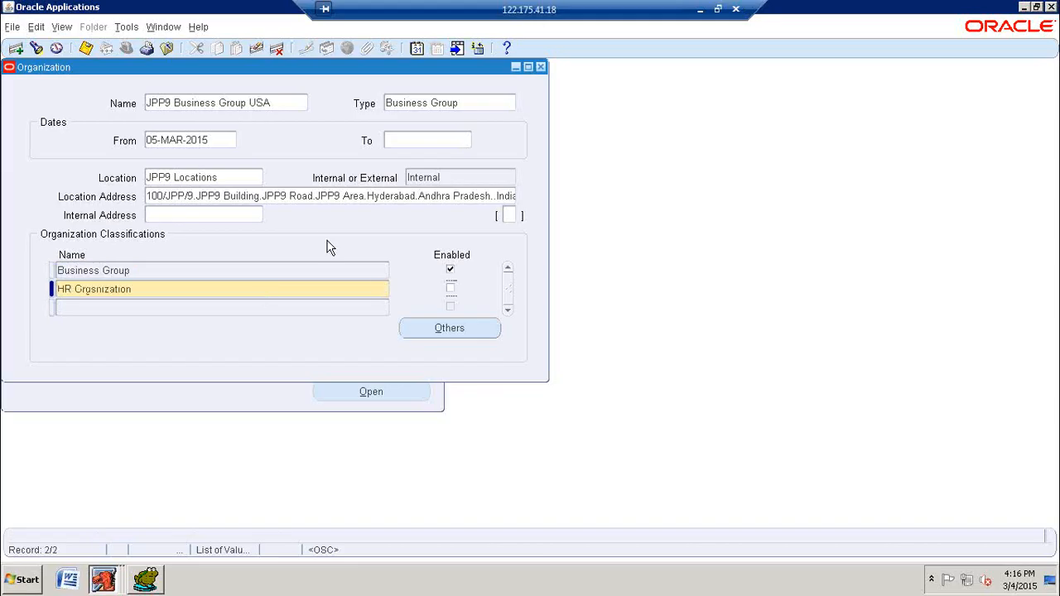
key(ctrl+s)
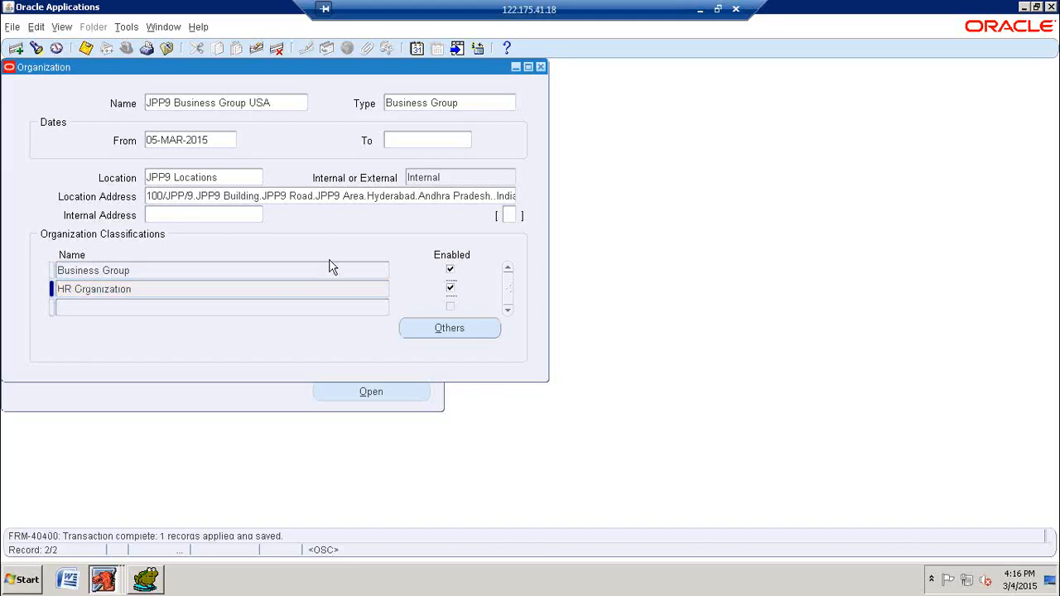
Step: Add GRE / Legal Entity as an enabled third classification for JPP9 Business Group USA and save it
click(290, 307)
text(GR)
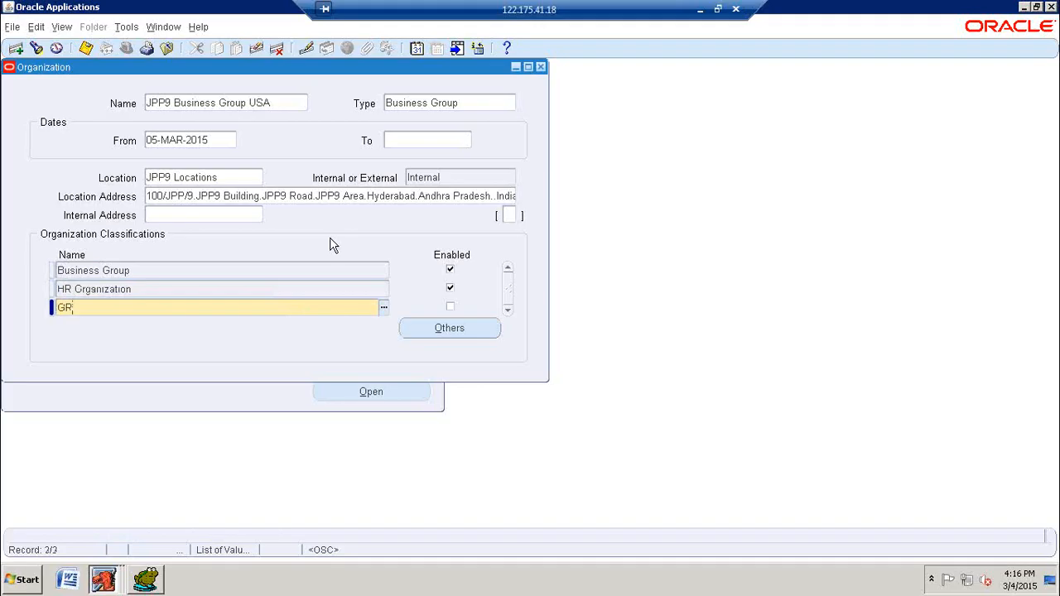
text(E)
key(Tab)
key(ctrl+s)
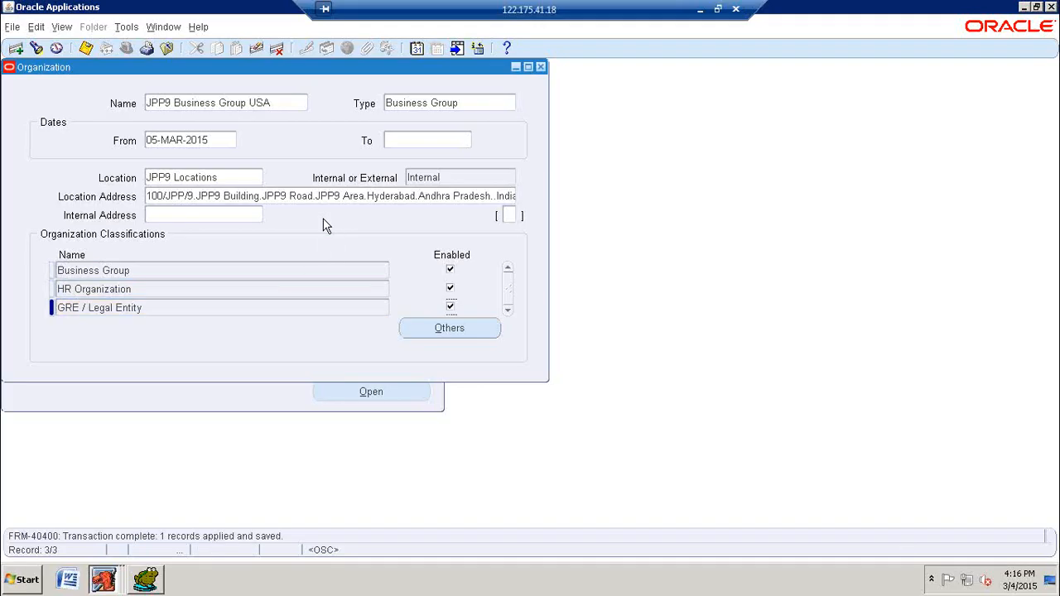
click(85, 49)
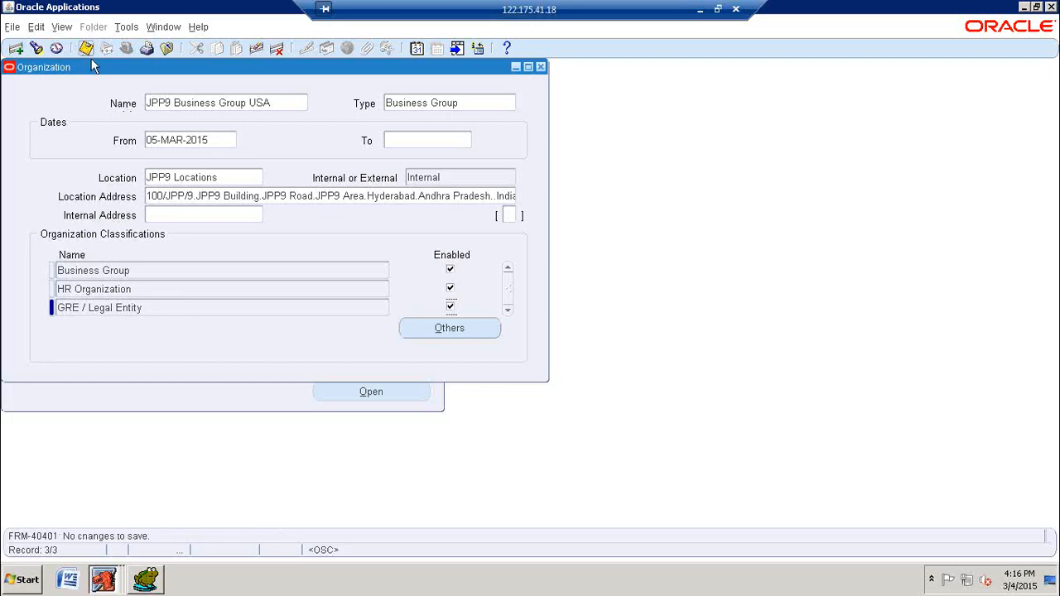
click(233, 106)
key(ctrl+c)
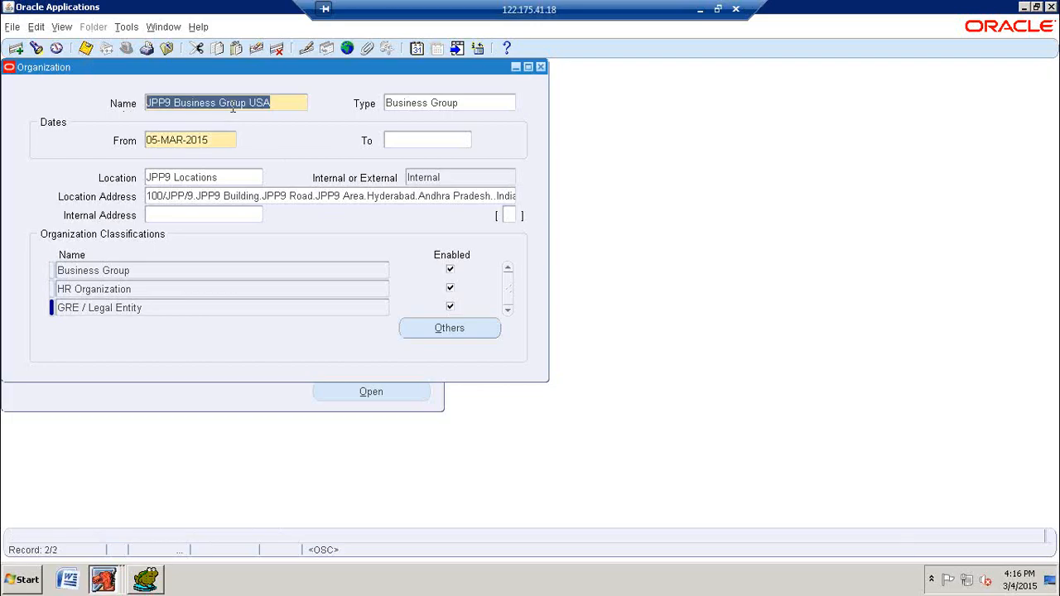
Step: Start a new organization record named JPP9 Business Group UK with the type Business Group
click(16, 48)
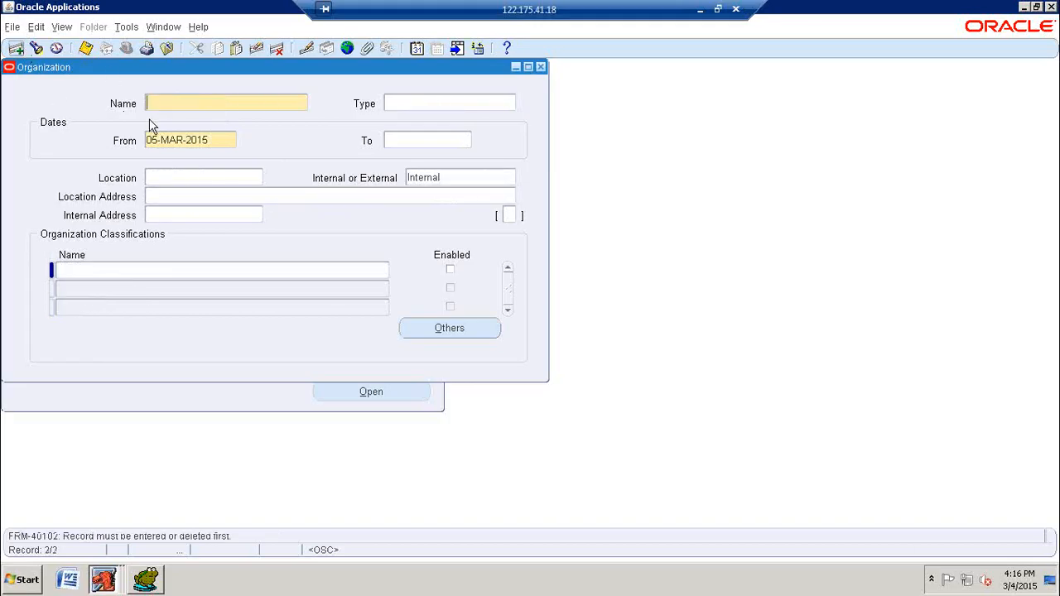
key(ctrl+v)
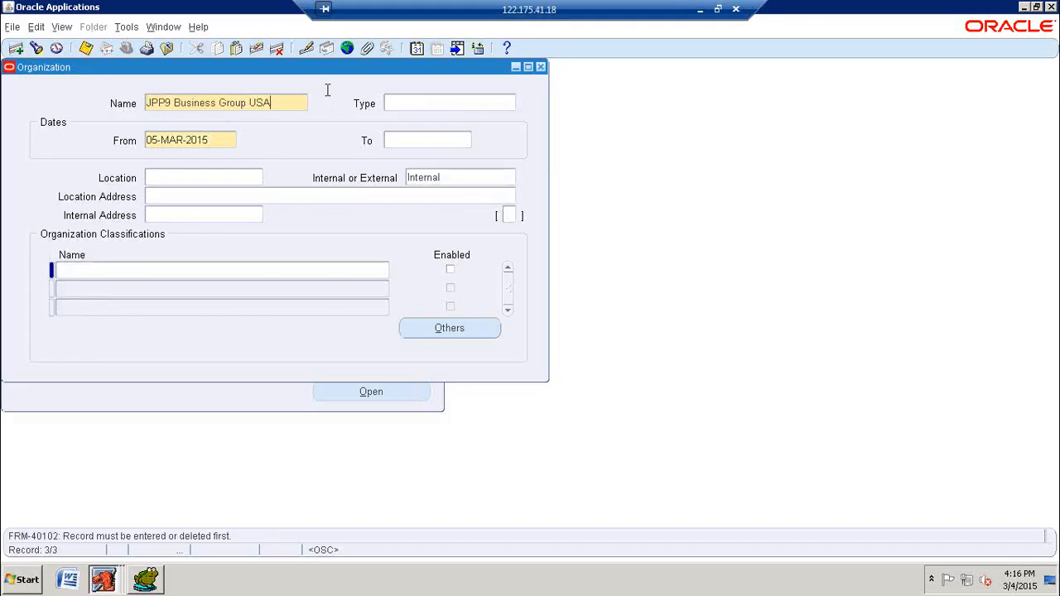
key(BackSpace)
key(BackSpace)
text(K)
key(Tab)
text(BUS)
key(Tab)
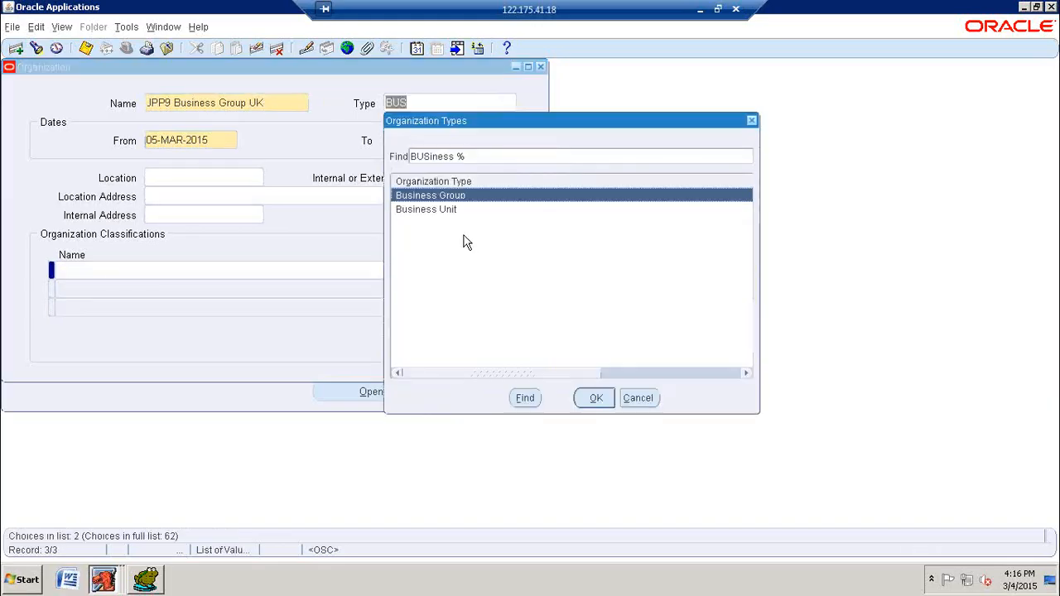
click(595, 399)
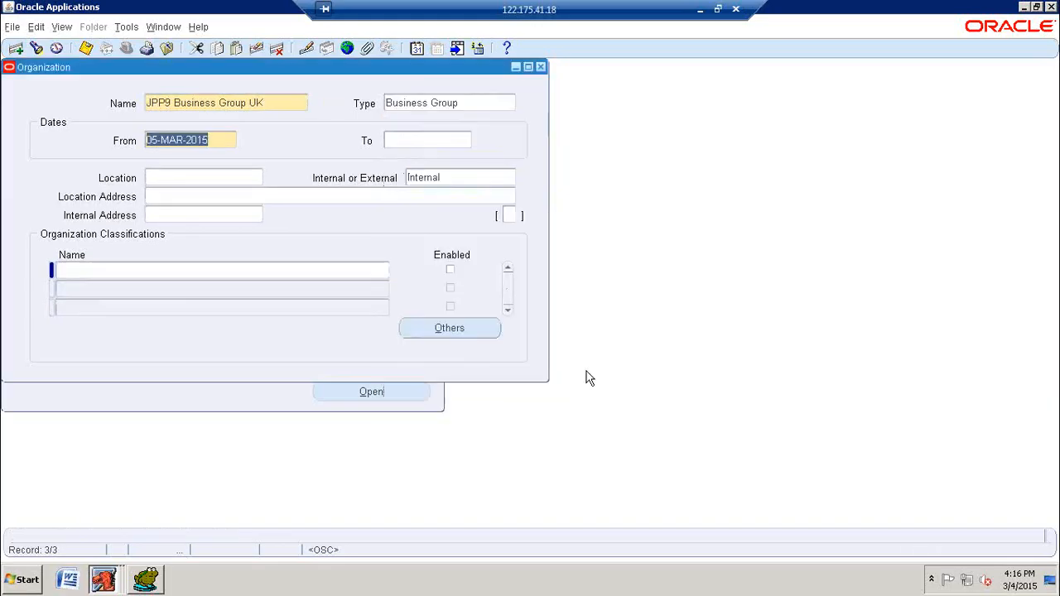
Step: Assign JPP9 Locations as the location of JPP9 Business Group UK and save the organization
click(217, 178)
text(JPP9)
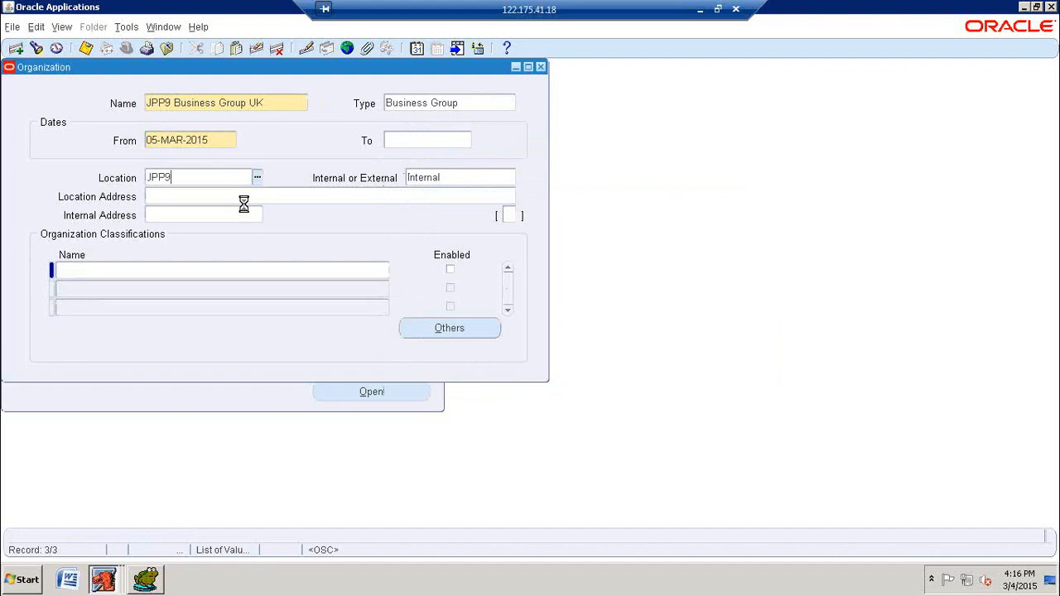
key(Tab)
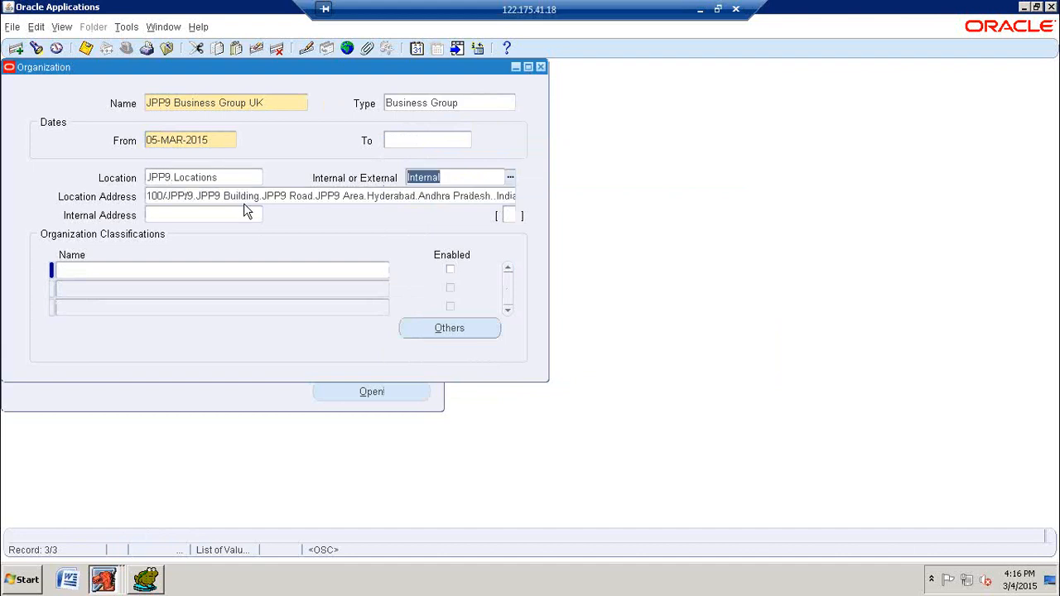
click(86, 48)
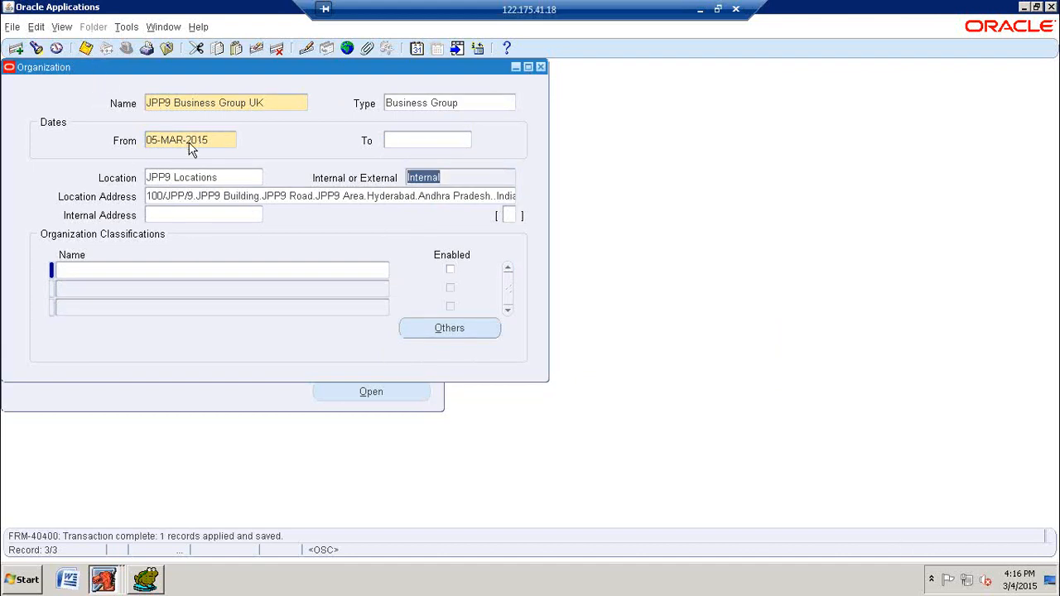
Step: Add Business Group as an enabled first classification for JPP9 Business Group UK and save it
click(180, 269)
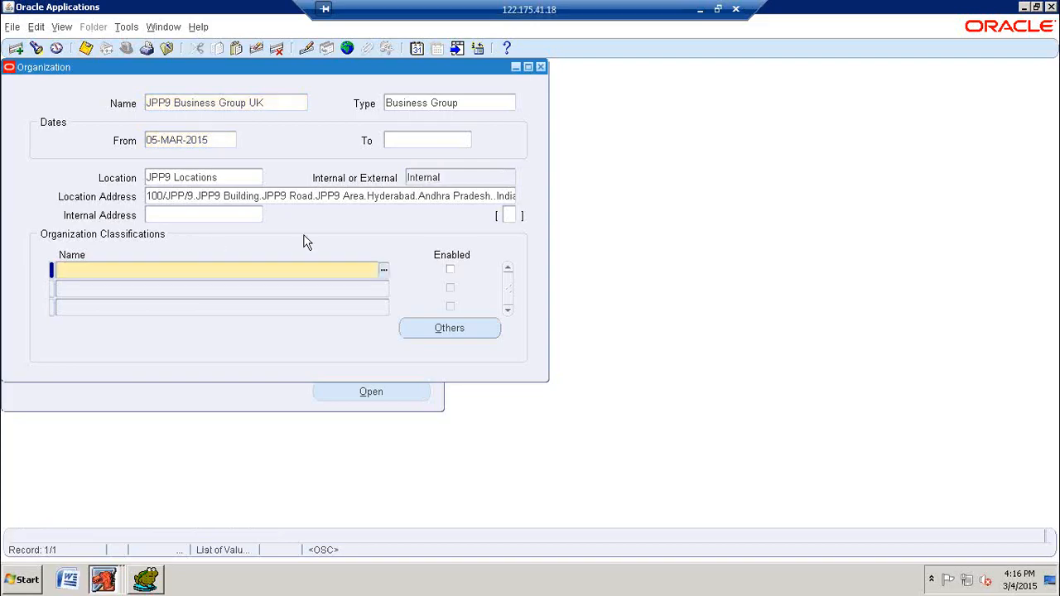
text(Busin)
key(Tab)
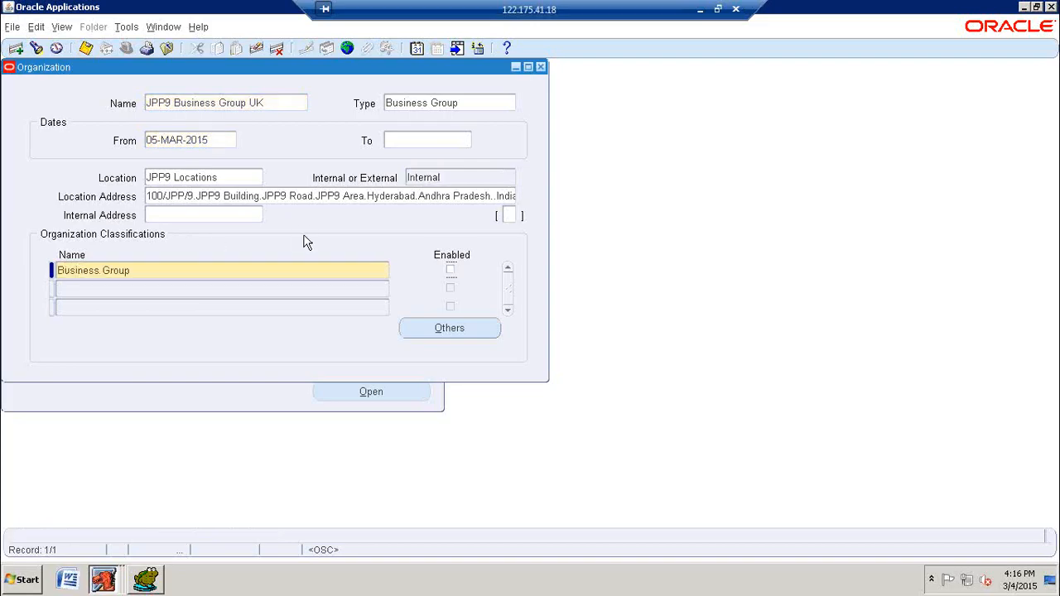
key(ctrl+s)
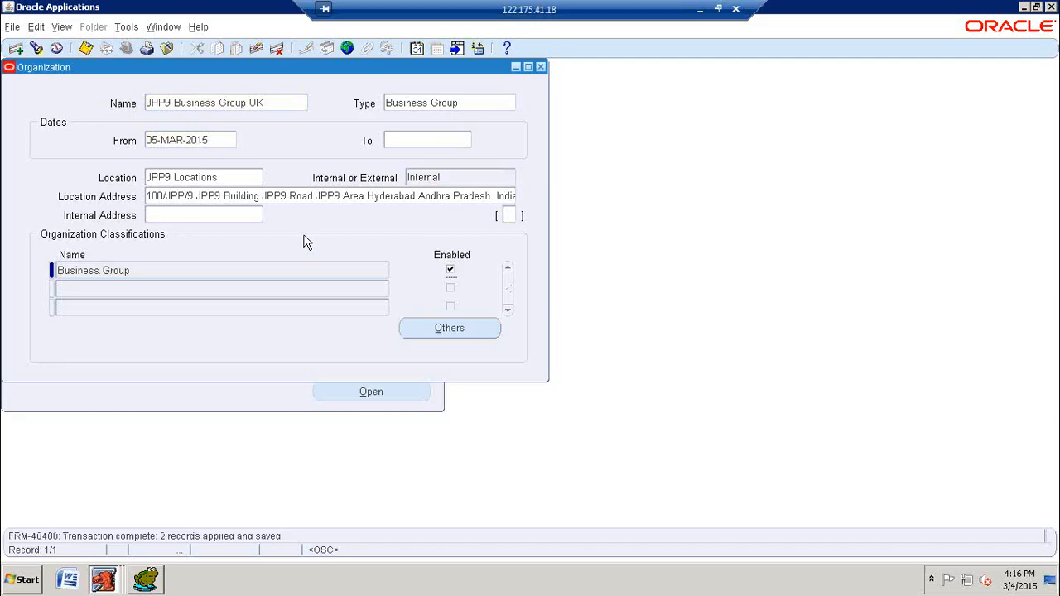
Step: In the Business Group Info, enter the short name JPP9 UK and set employee, applicant and contingent worker number generation to Automatic
click(432, 329)
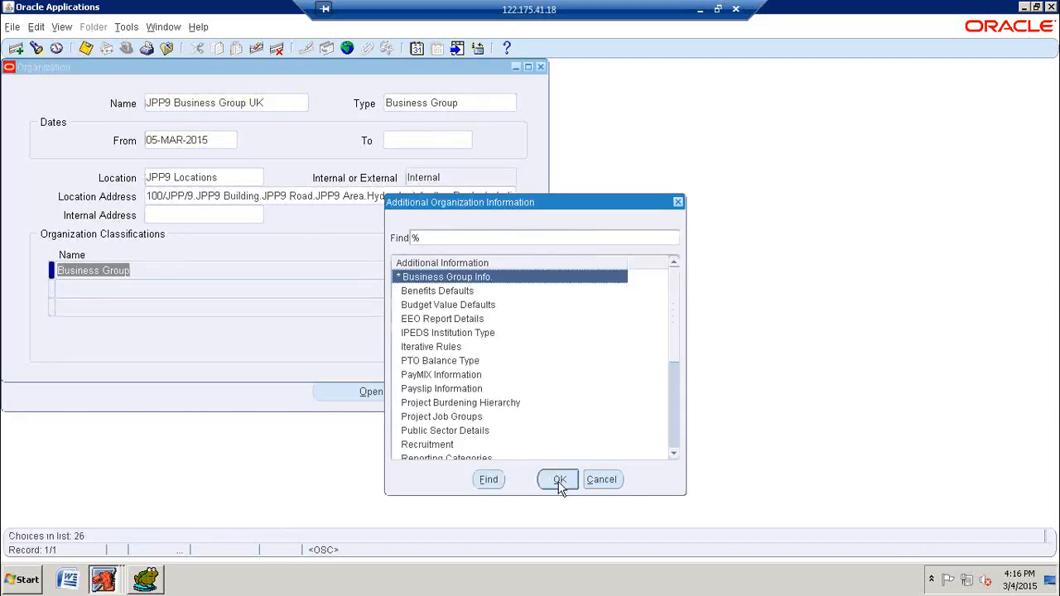
click(560, 480)
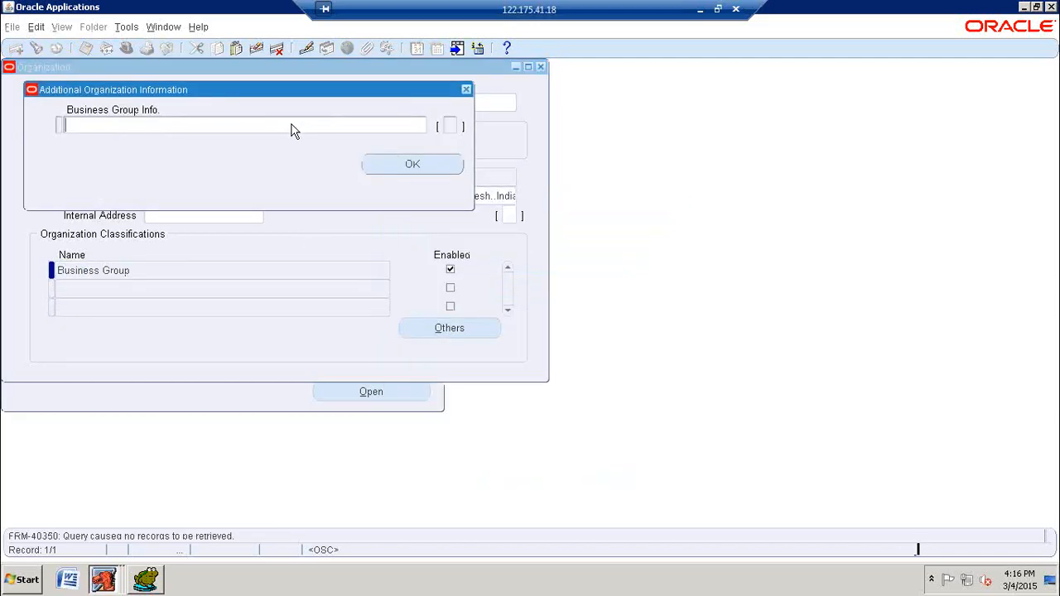
click(290, 128)
text(JPP9 UK)
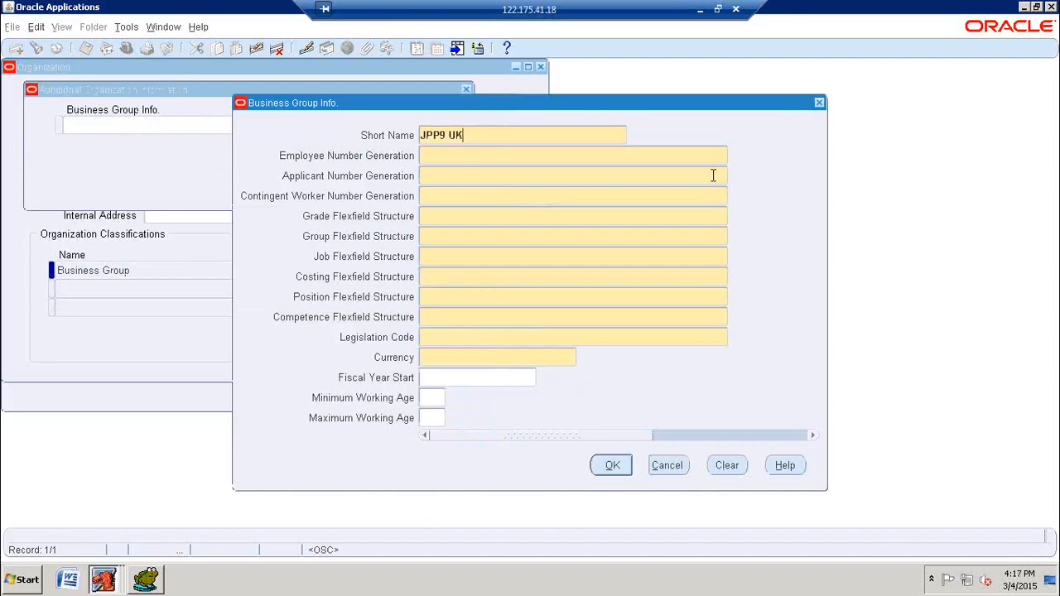
key(Tab)
text(A)
key(Tab)
text(A)
key(Tab)
text(A)
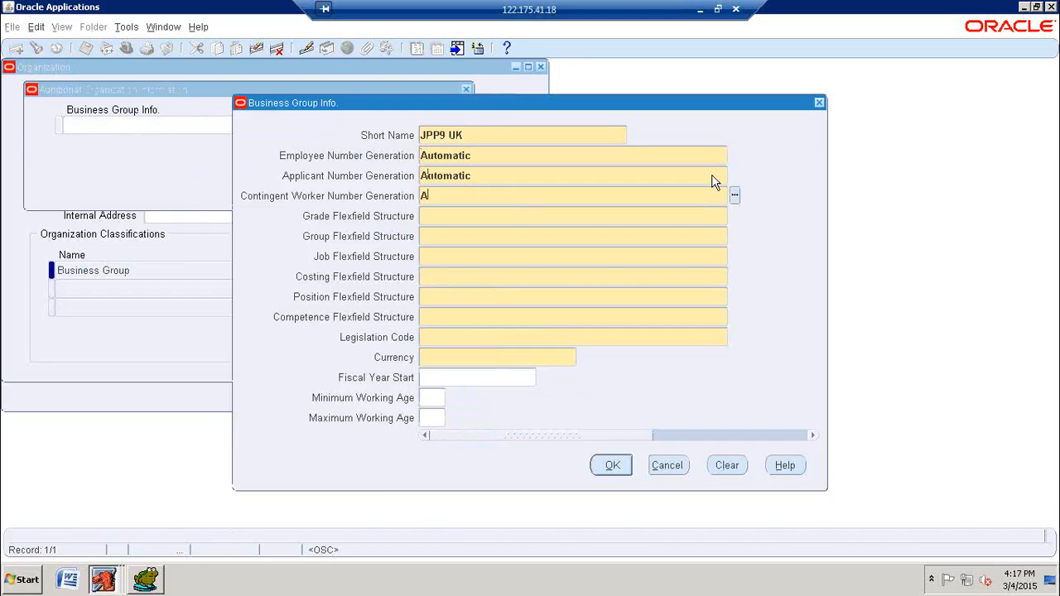
key(Tab)
Step: Set the grade structure to Grade Flexfield, the group structure to People Group Flexfield and the job structure to Job Flexfield
text(GRADE)
key(Tab)
text(P)
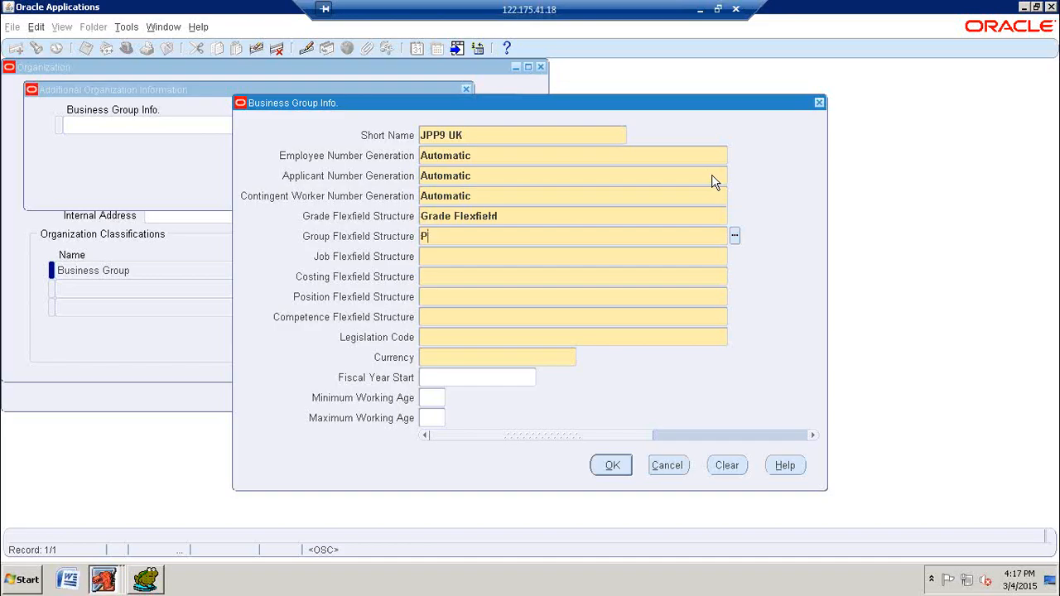
text(EOPLE)
key(Tab)
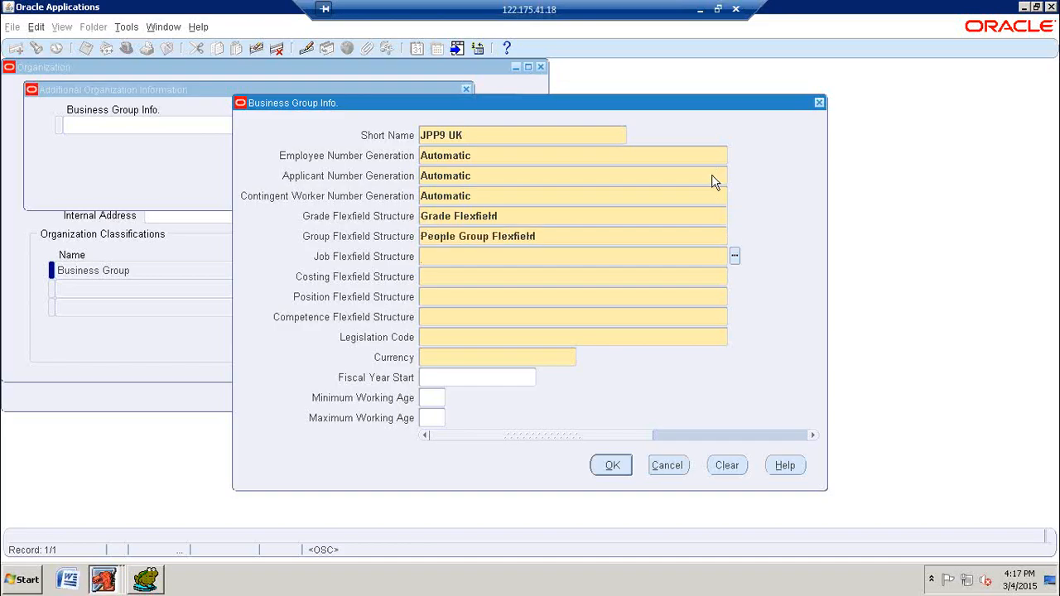
text(JOB)
key(Tab)
Step: Set the UK group's costing structure to Cost Allocation Flexfield, position structure to Position Flexfield and competence structure to Competence Flexfield
text(COST)
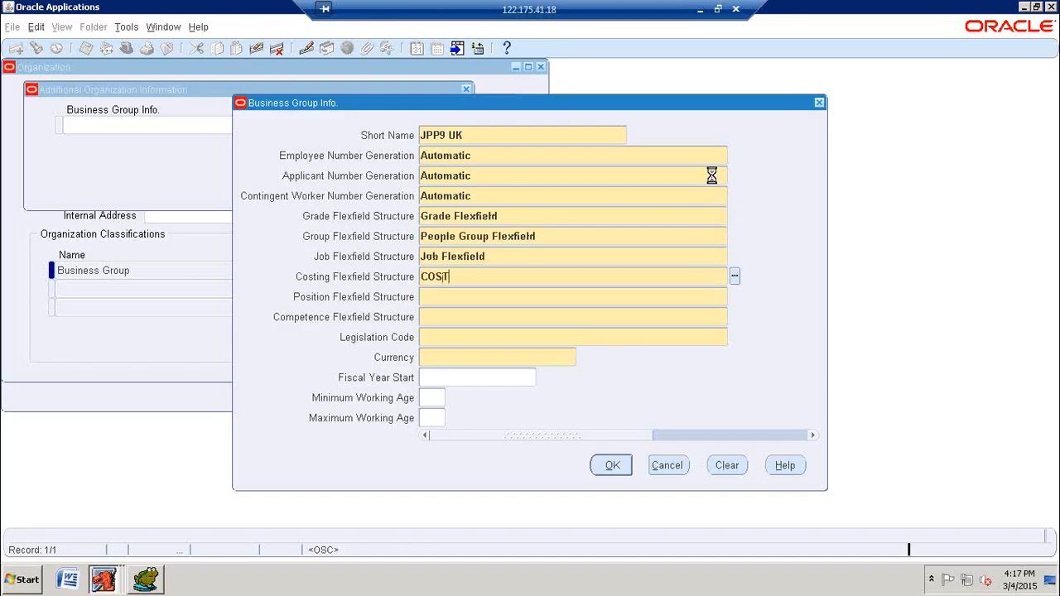
key(Tab)
key(Return)
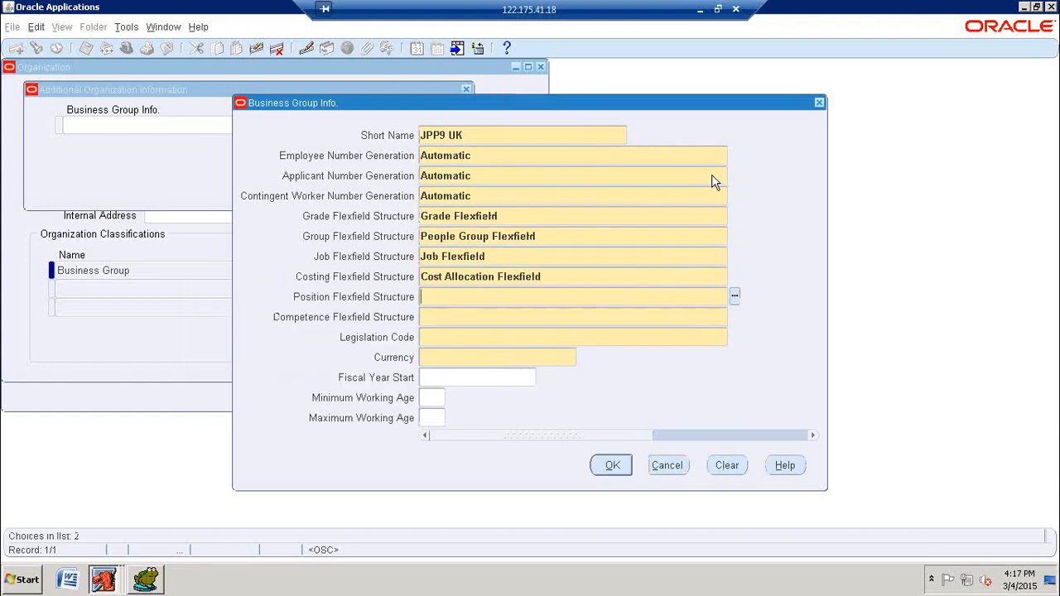
text(POSI)
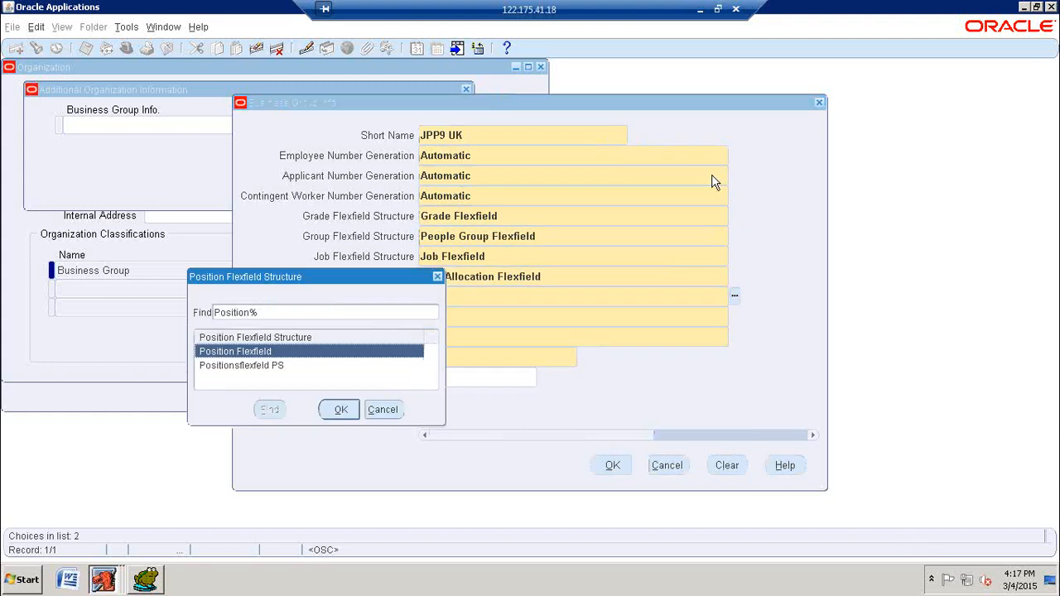
key(Return)
text(COMPE)
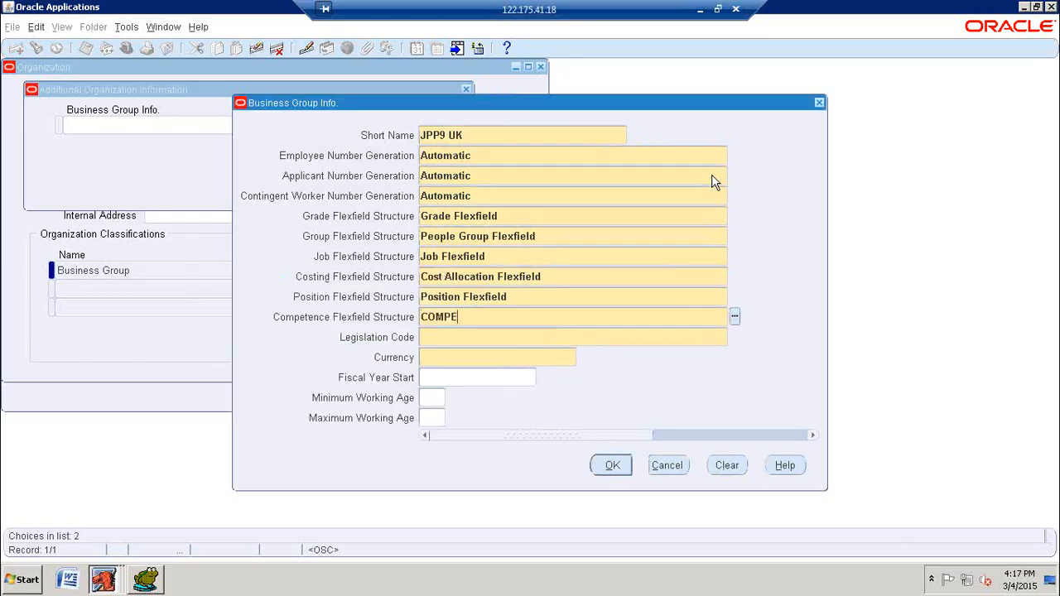
key(Tab)
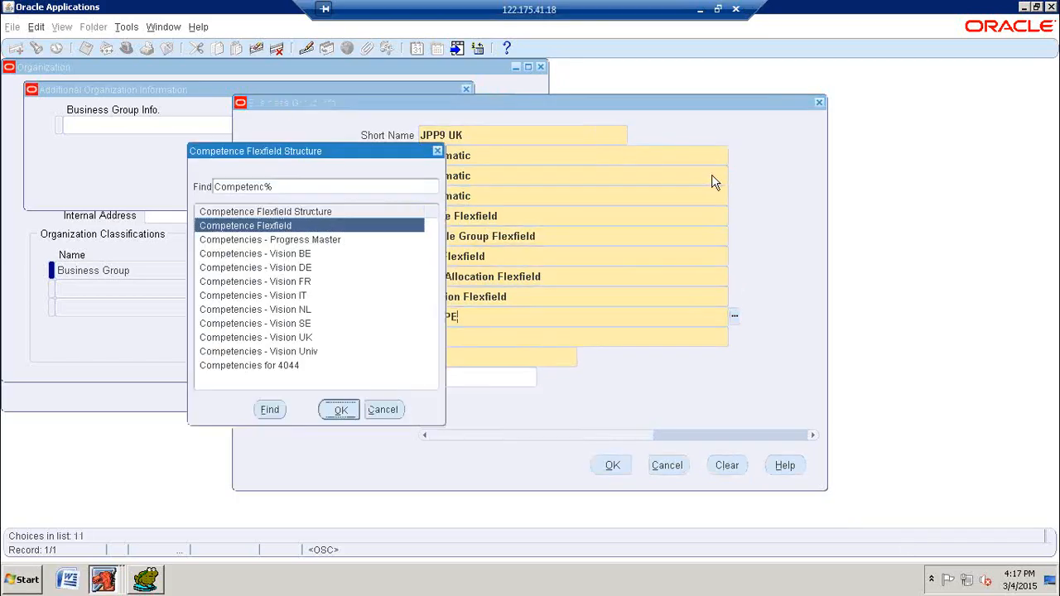
key(Return)
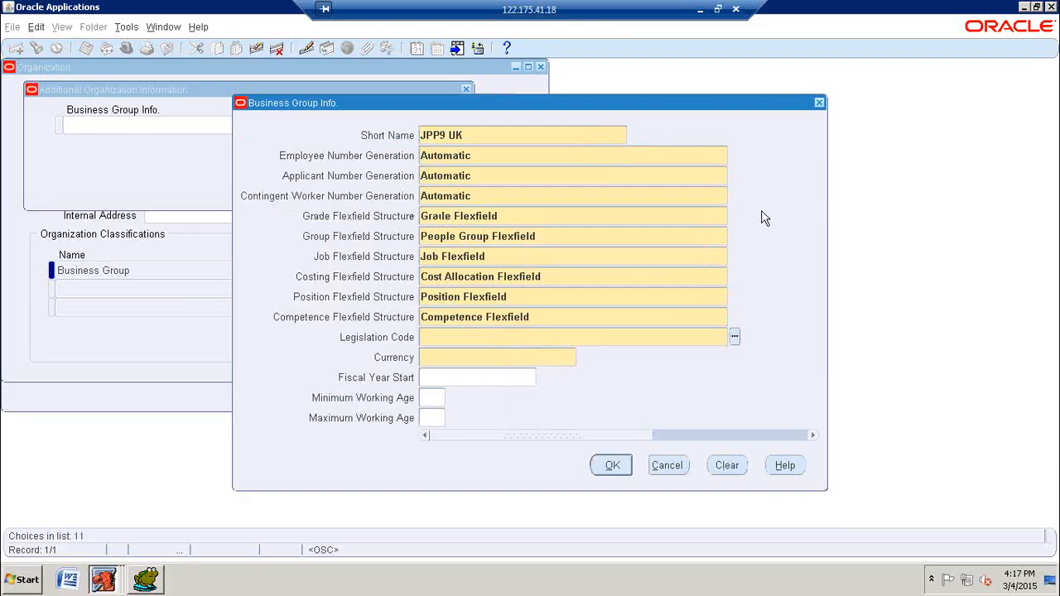
Step: Set the legislation code to United Kingdom and the currency to GBP, then accept and save the business group information
text(UNITE)
key(Tab)
text(K)
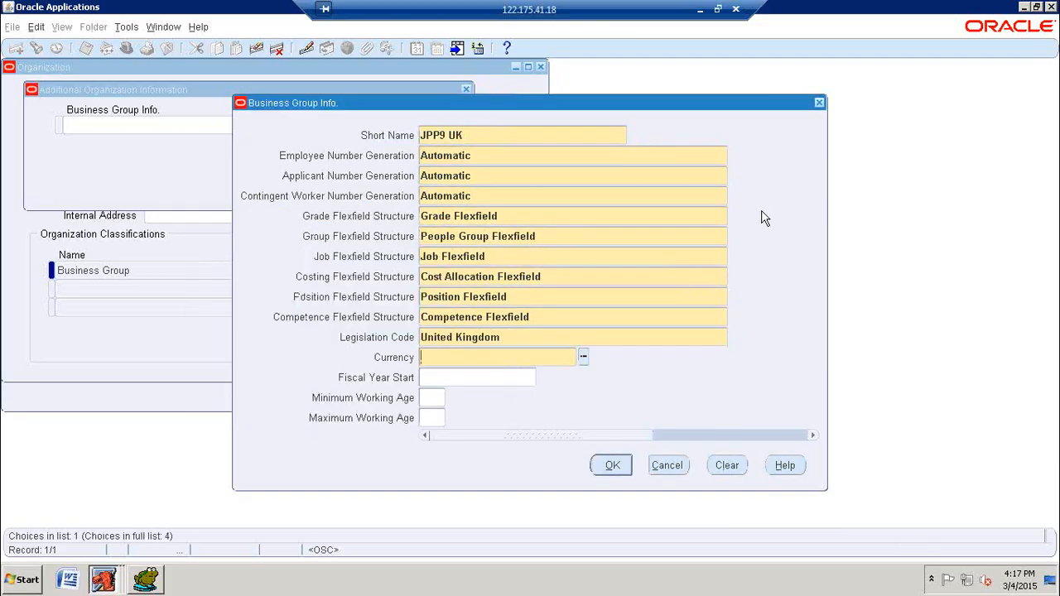
text(GBP)
key(Tab)
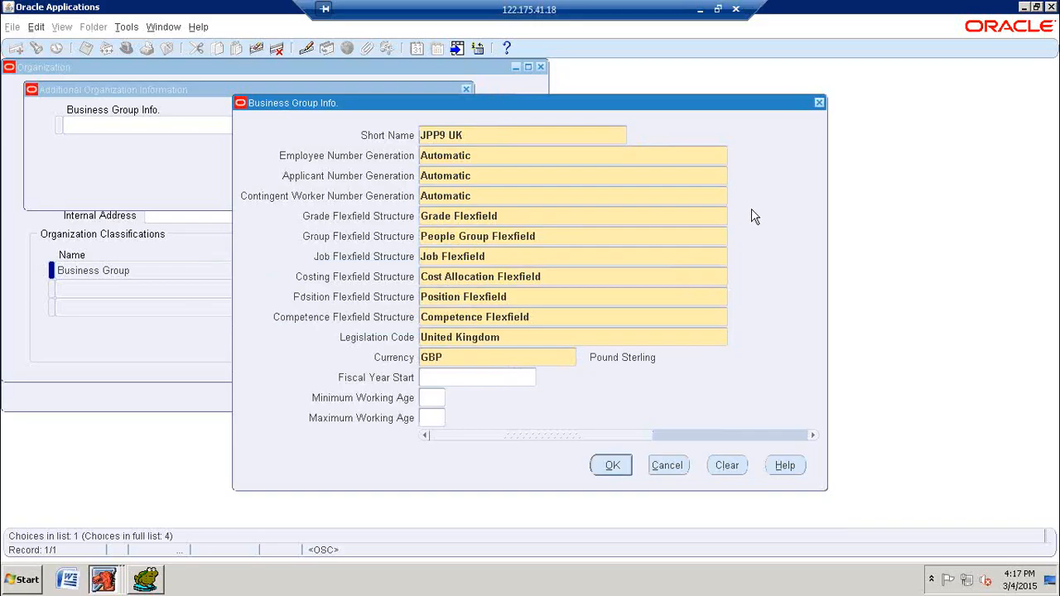
click(613, 465)
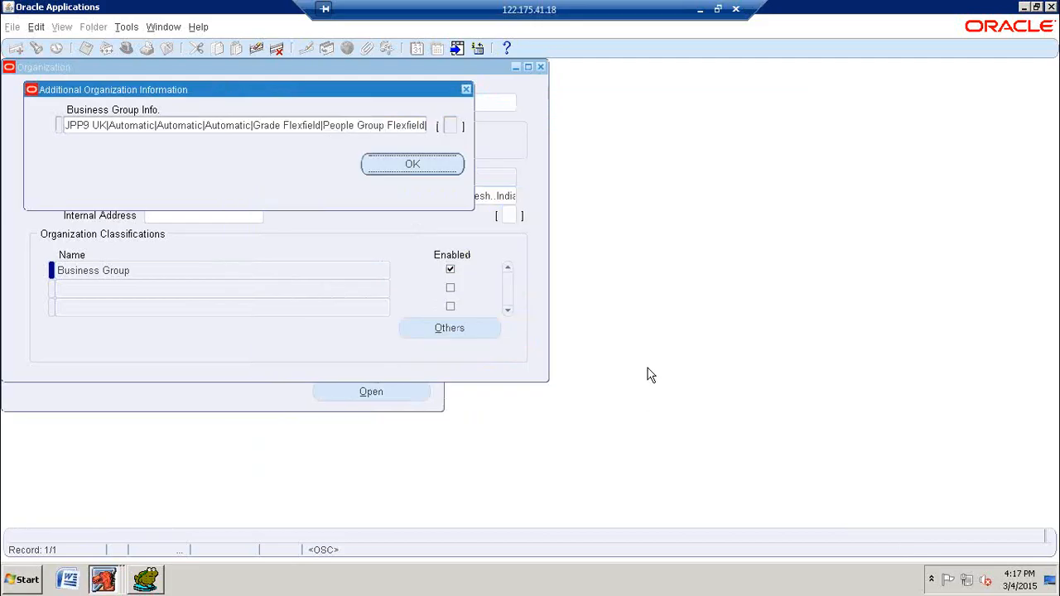
click(416, 165)
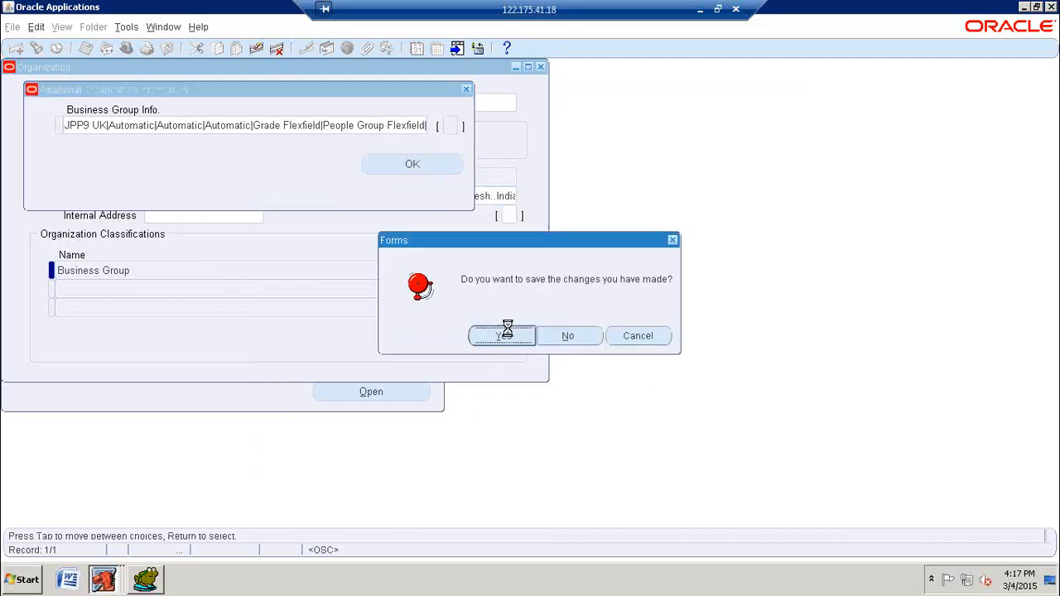
click(513, 331)
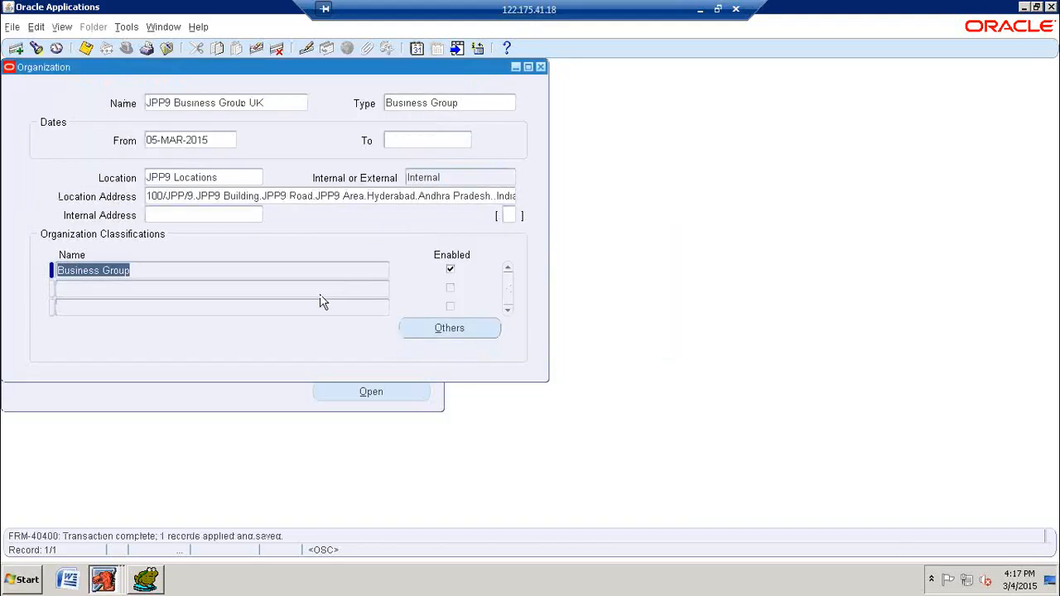
Step: Add HR Organization as an enabled second classification for JPP9 Business Group UK and save it
click(324, 289)
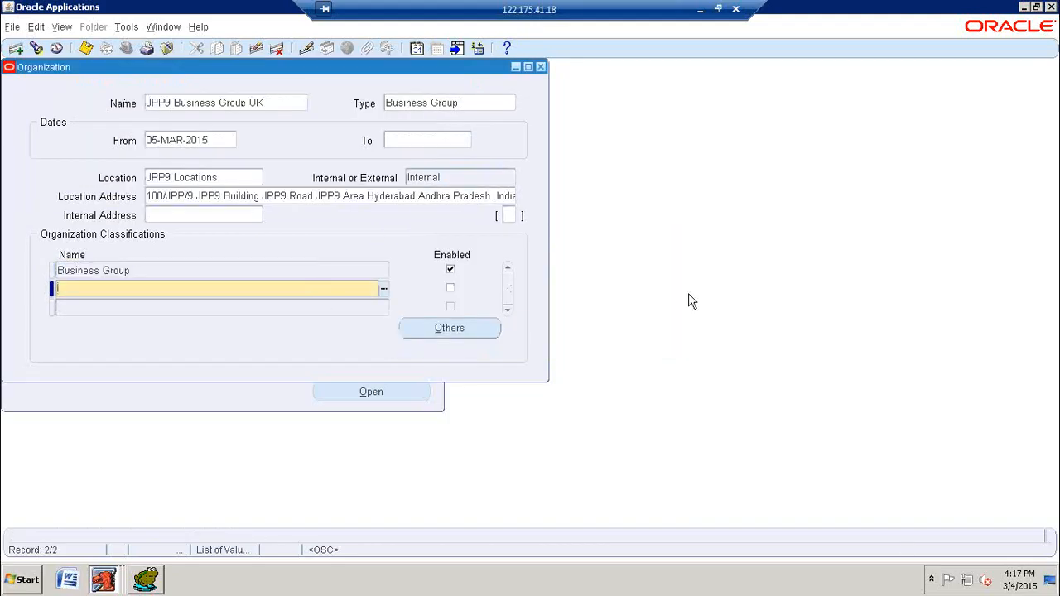
text(HR)
key(Tab)
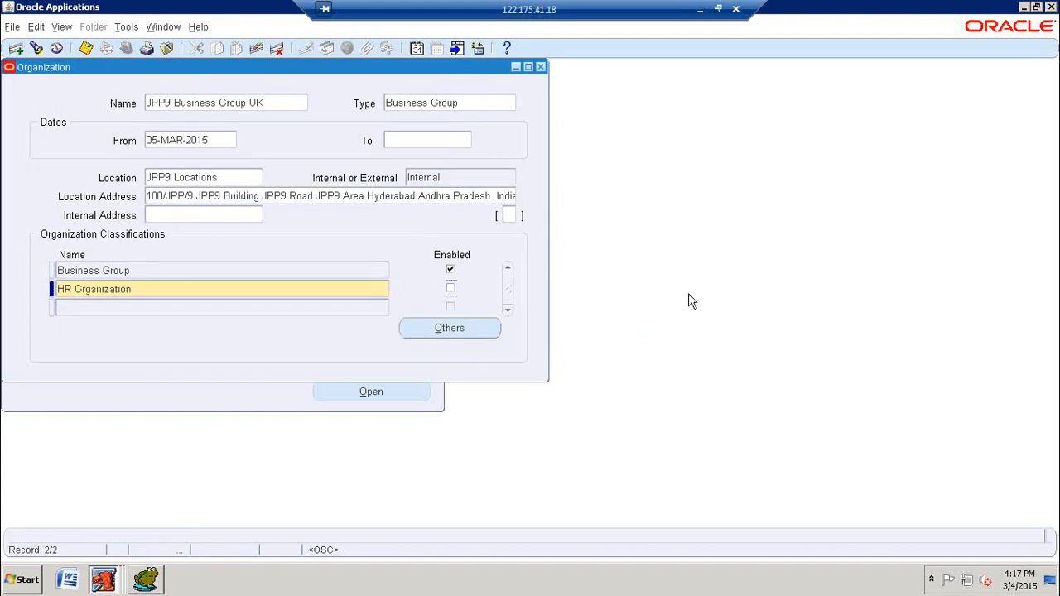
key(ctrl+s)
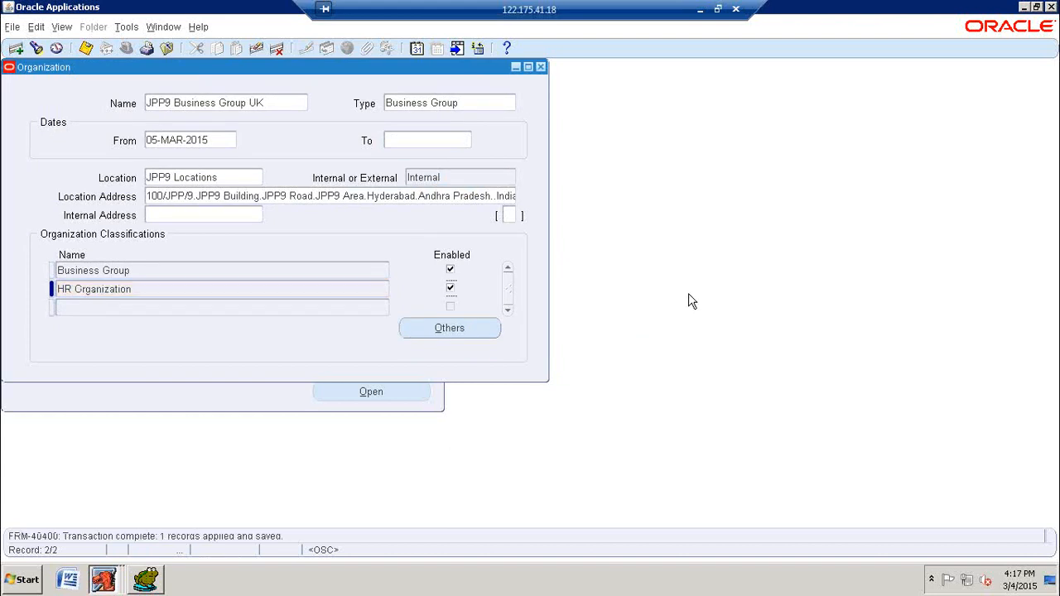
Step: Add GRE / Legal Entity as an enabled third classification for JPP9 Business Group UK and save it
click(354, 307)
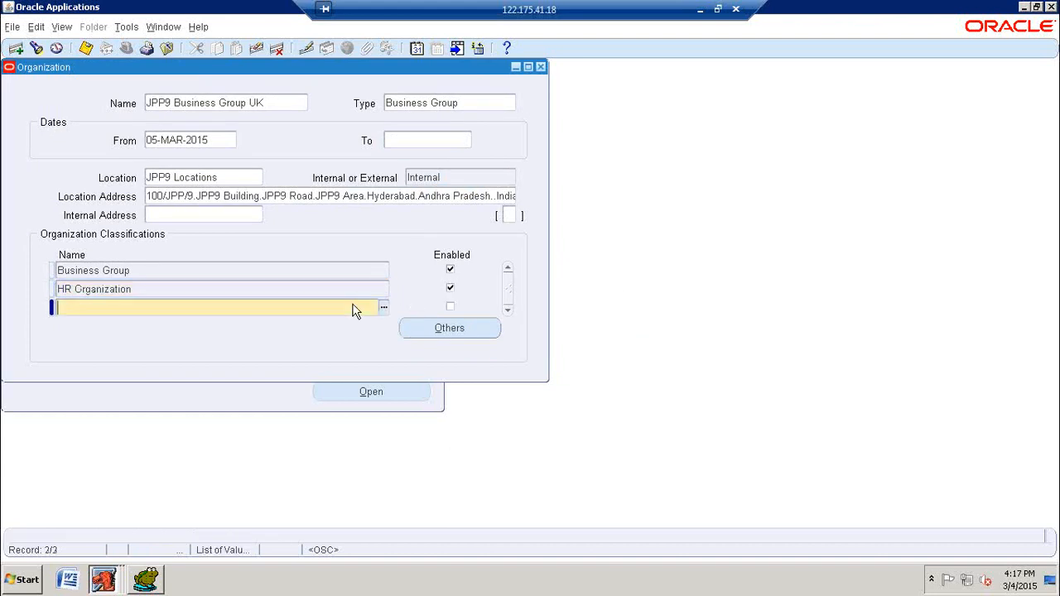
text(GRE)
key(Tab)
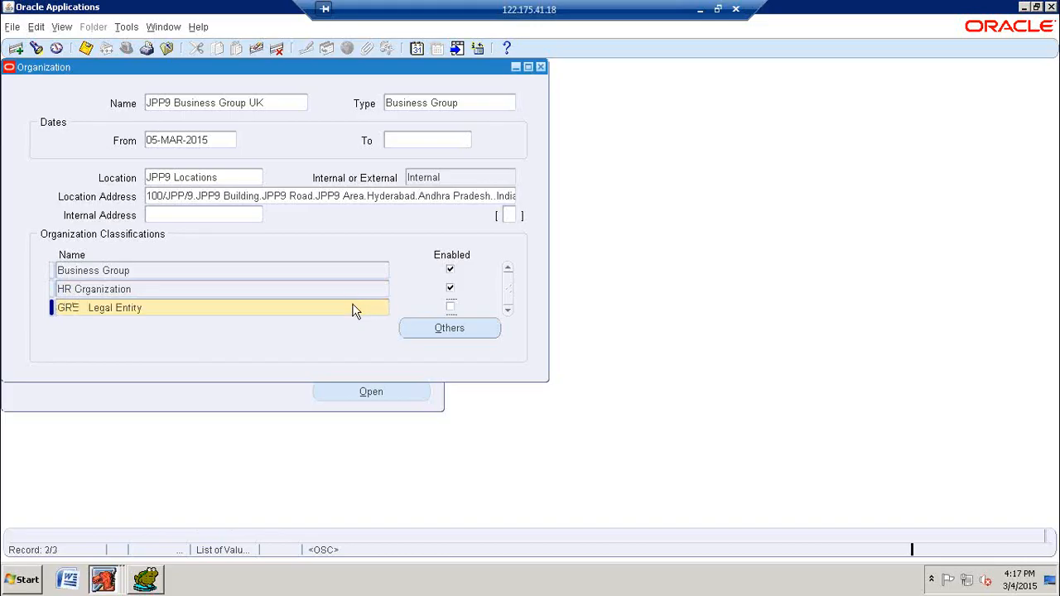
key(ctrl+s)
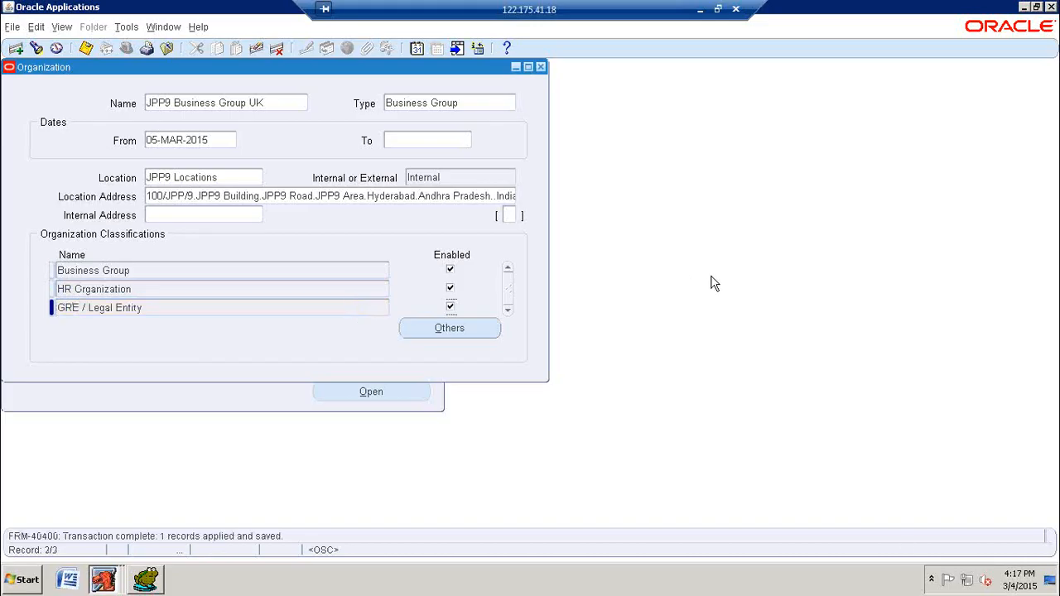
click(86, 48)
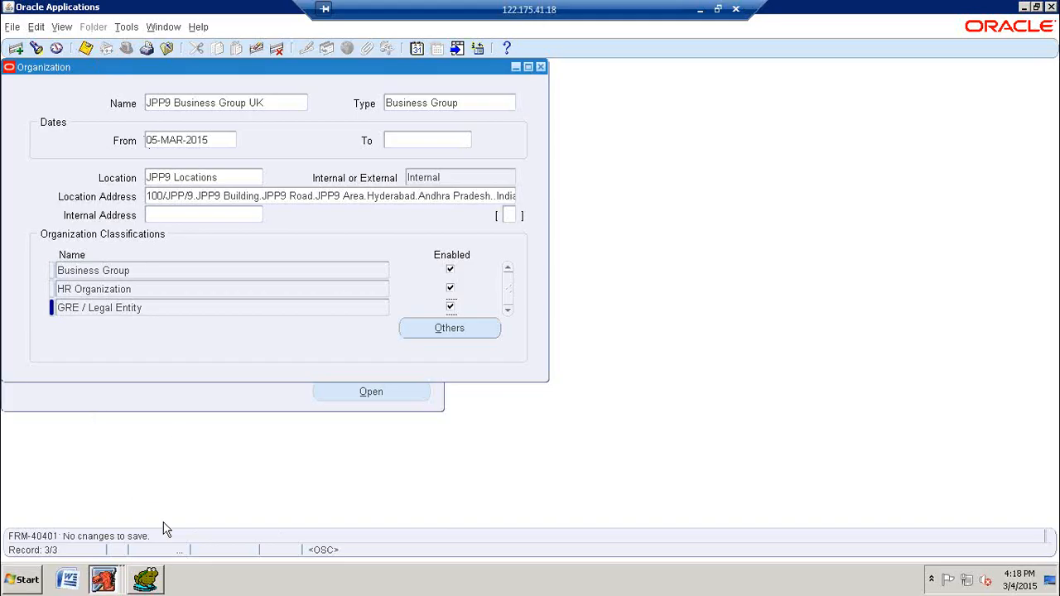
Step: Switch to Toad and rerun the HR_ALL_ORGANIZATION_UNITS query for names like 'JPP9%' to check the organization and business group IDs
click(156, 582)
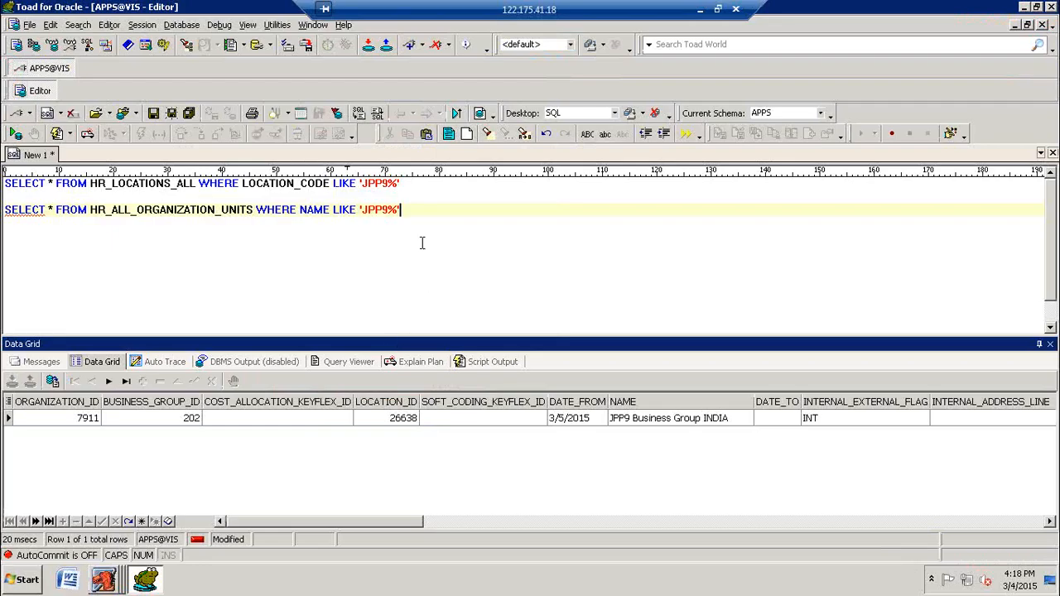
click(222, 210)
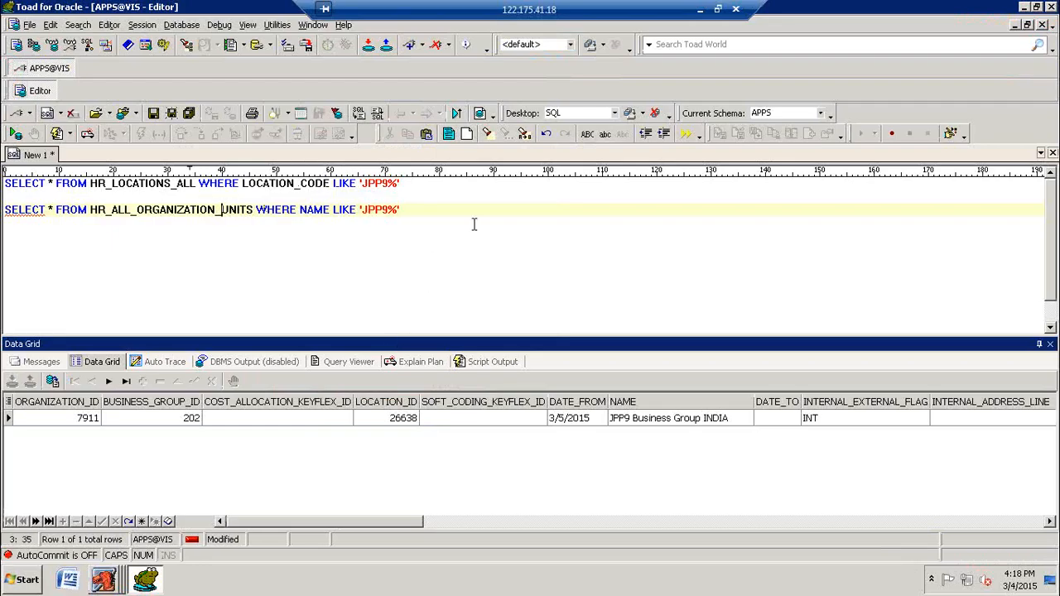
key(F9)
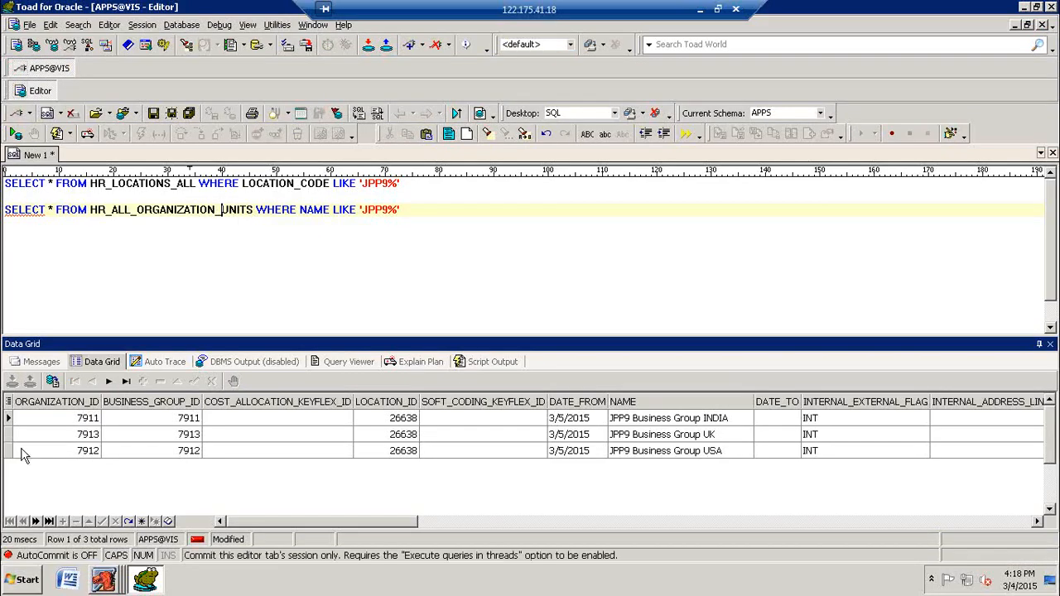
click(70, 422)
click(73, 422)
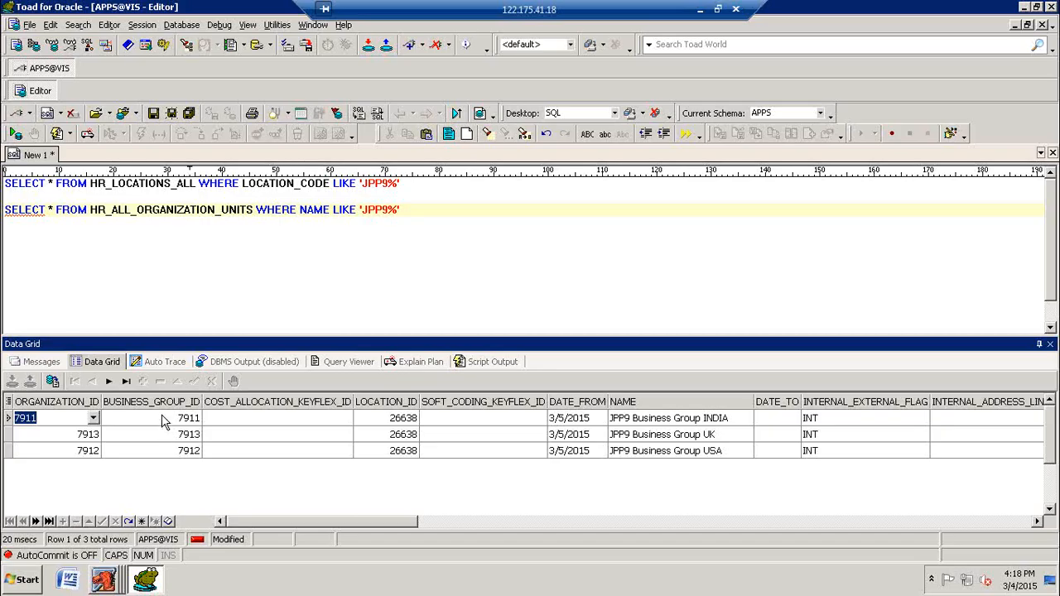
click(181, 319)
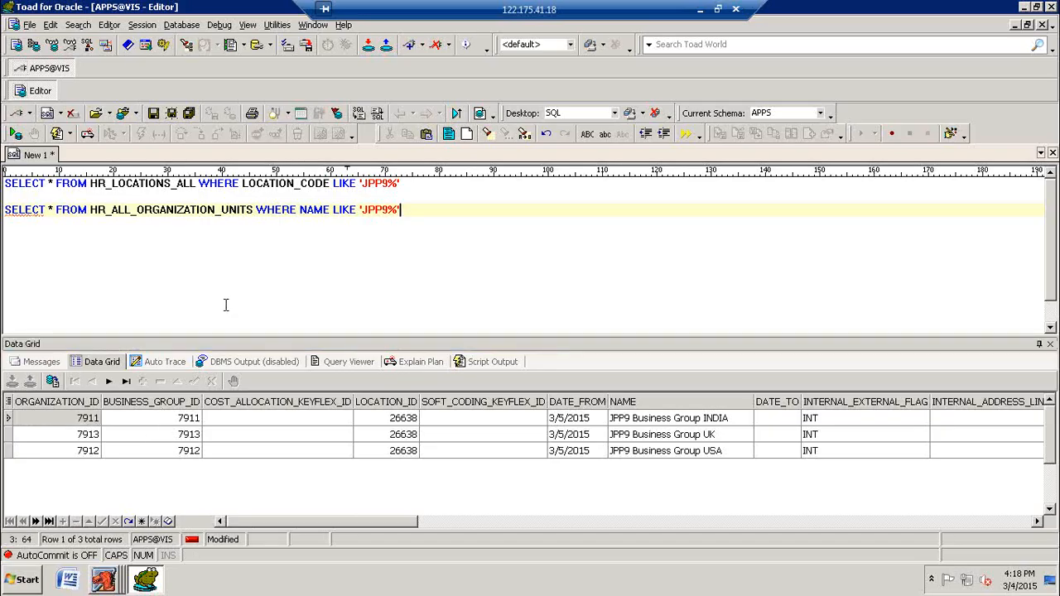
Step: Open the description of the HR_ALL_ORGANIZATION_UNITS table to view its columns, and close it again
click(178, 207)
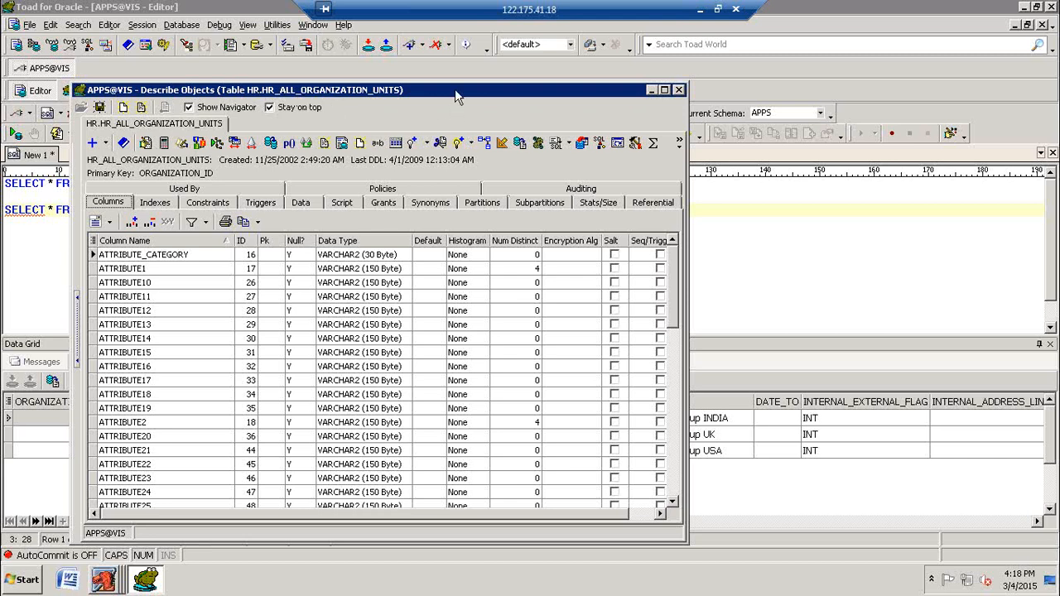
click(678, 89)
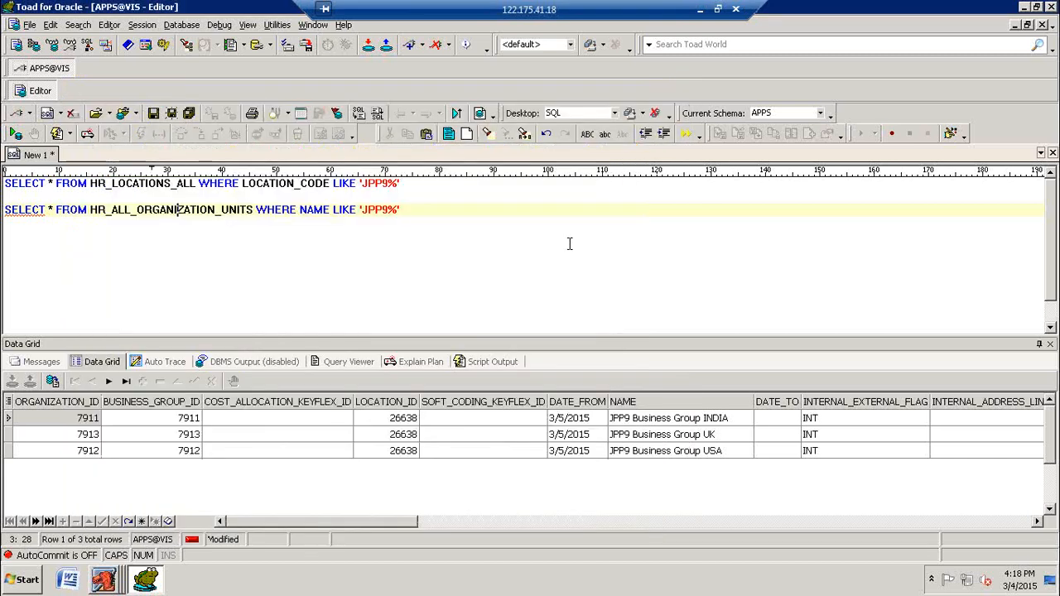
click(570, 244)
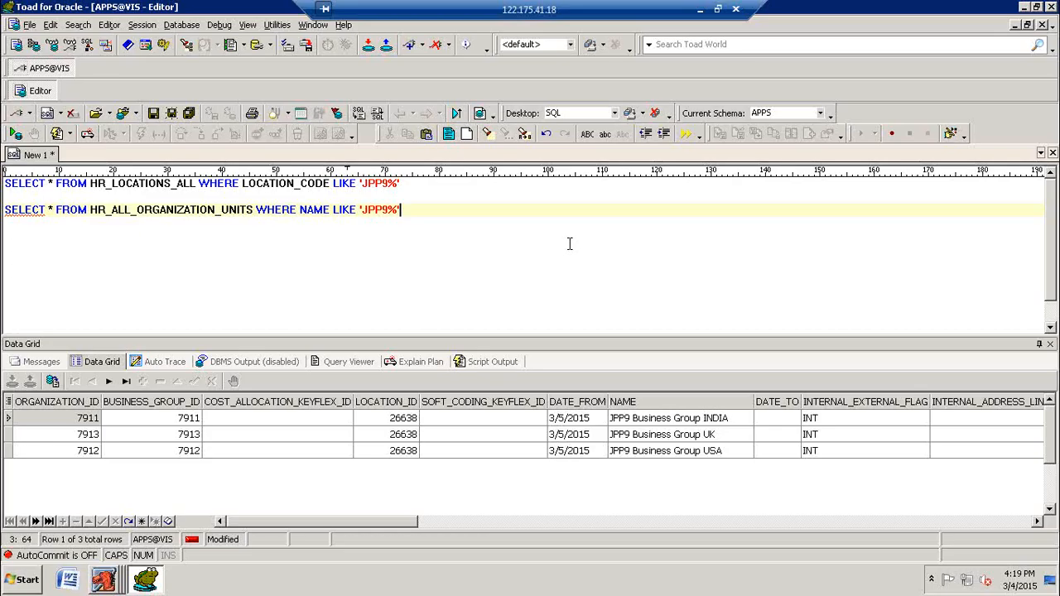
Step: Write and run a query selecting all columns from PER_BUSINESS_GROUPS below the existing statements
key(Return)
key(Return)
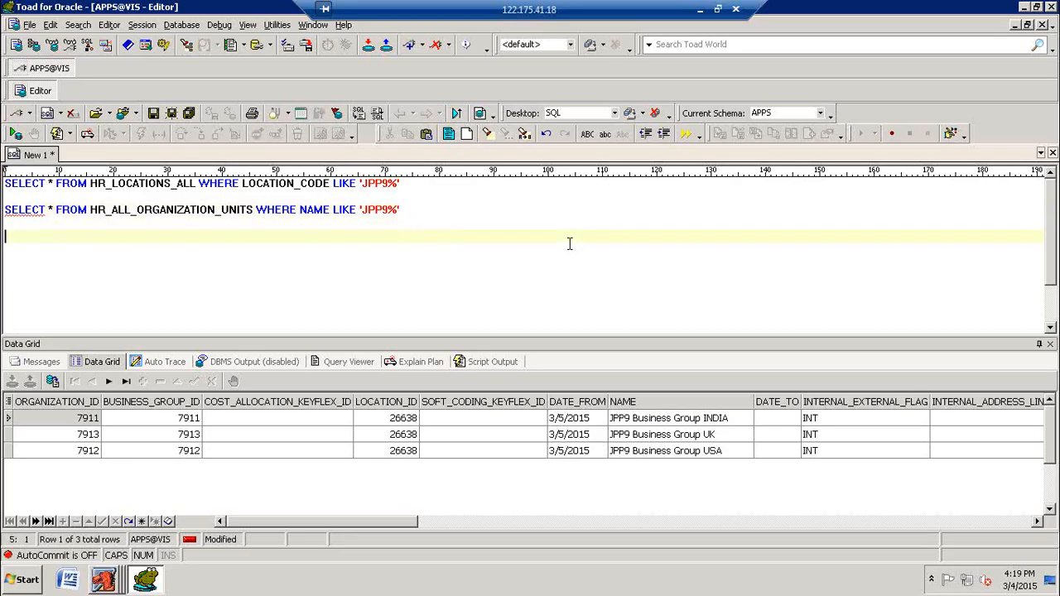
text(SELECT * FROM )
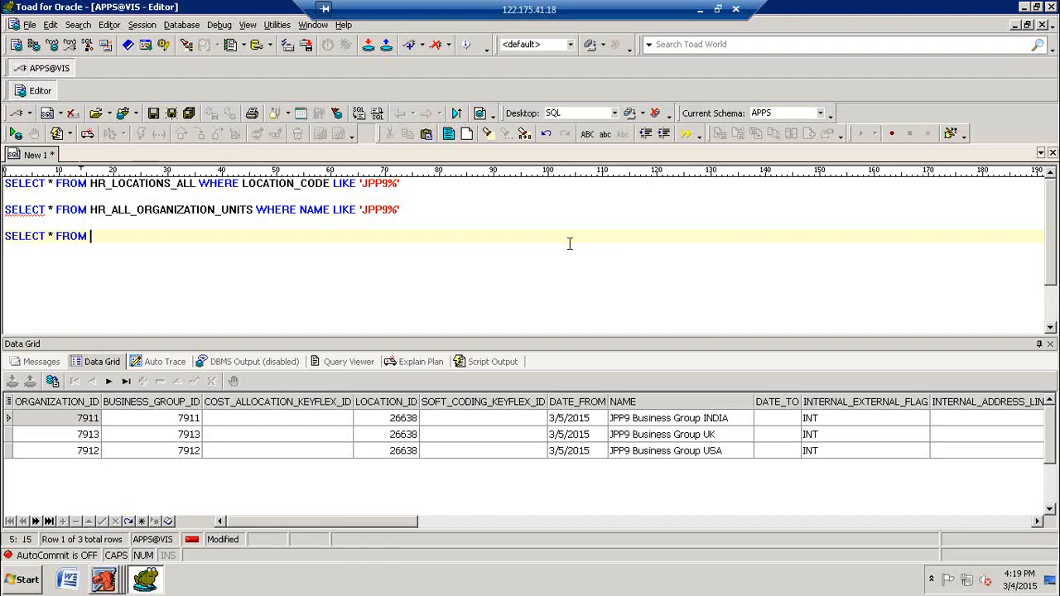
text(PER_BUSINESS_GR)
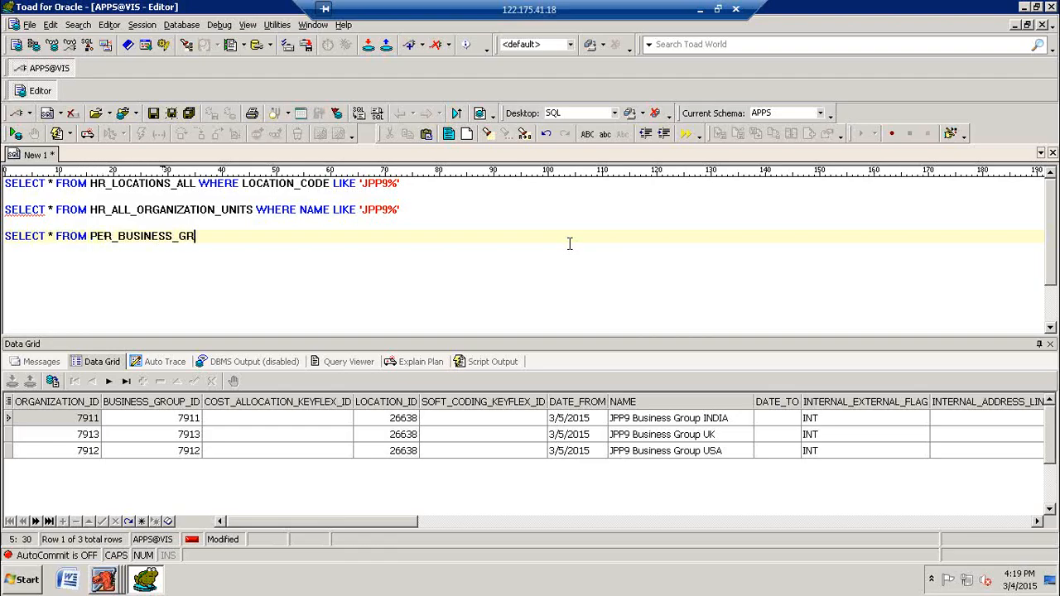
text(OUPS)
key(F9)
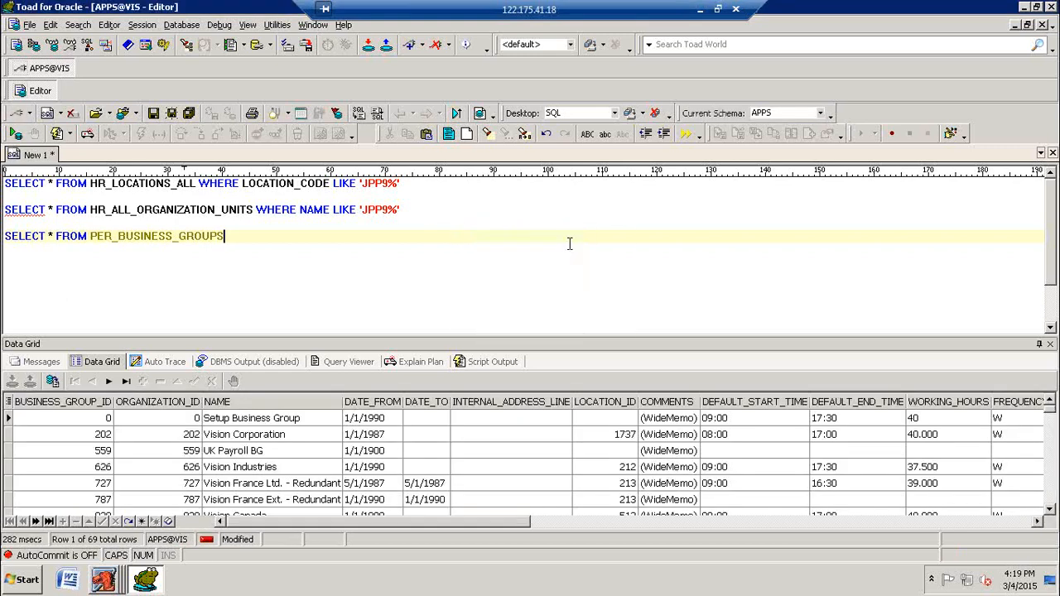
Step: View the description of PER_BUSINESS_GROUPS, then restrict its query to names like 'JPP9%' and run it
key(F4)
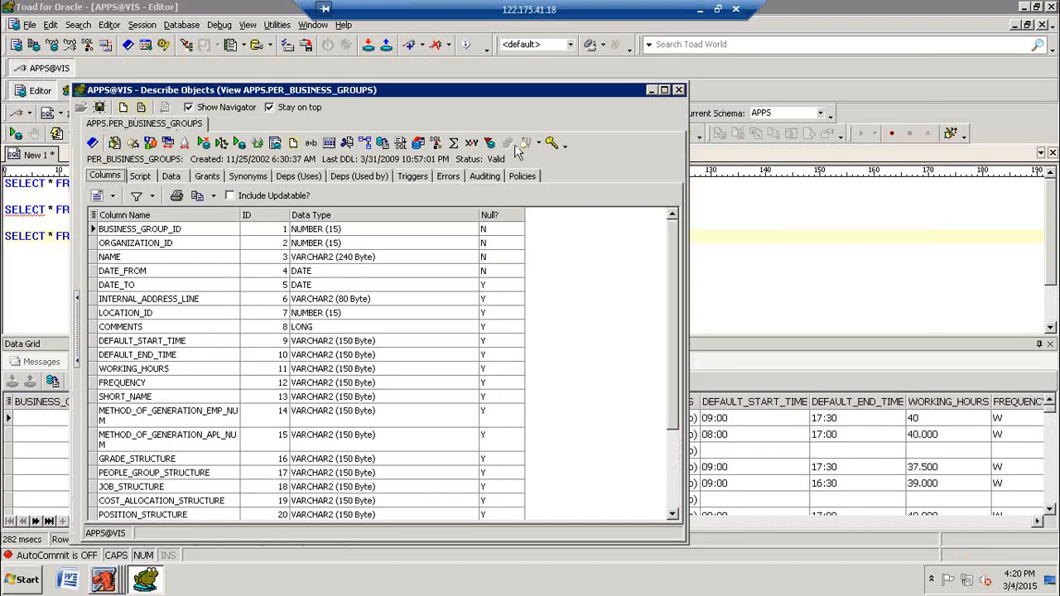
click(679, 90)
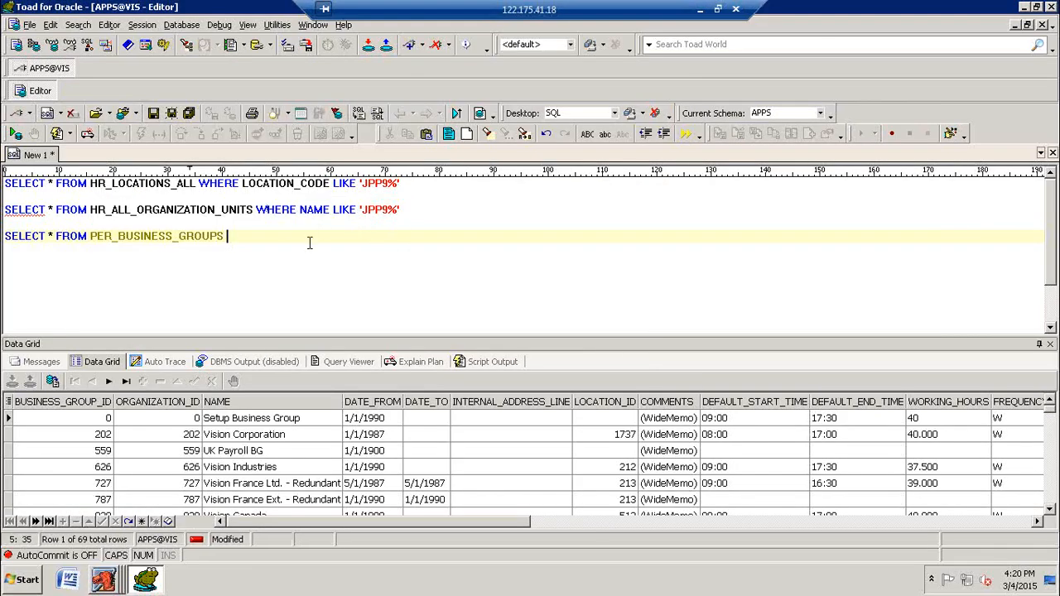
text(WHERE NAME LIKE)
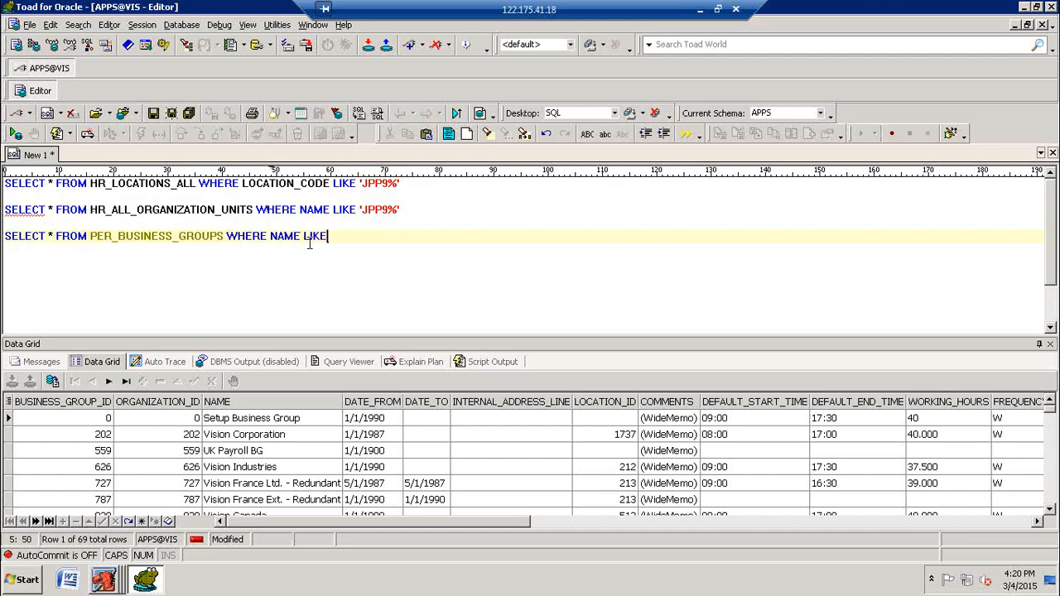
text( 'JPP9%')
key(F9)
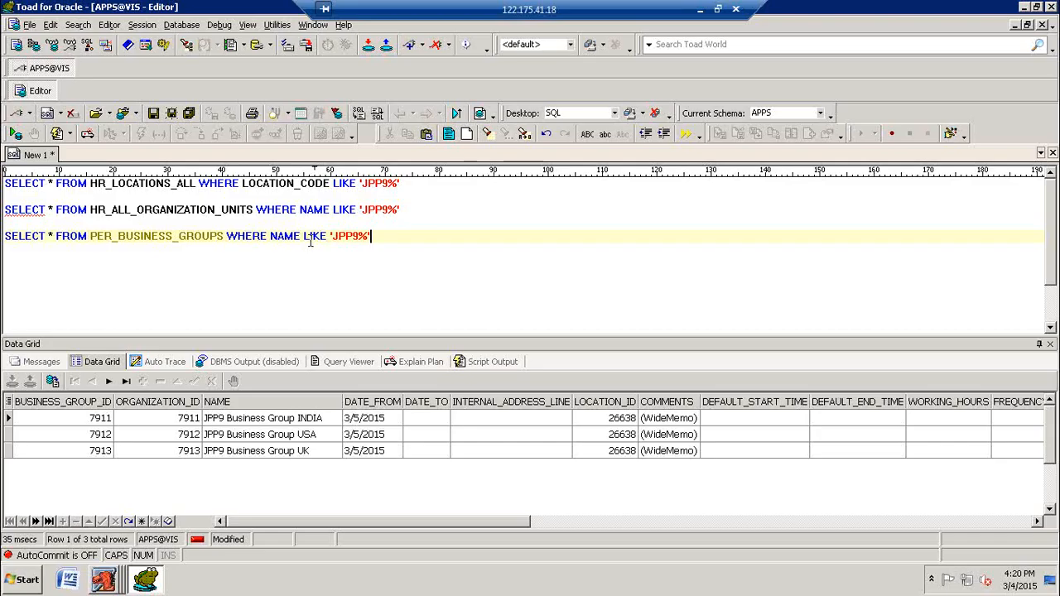
Step: Switch to Oracle Applications, close the Organization form for JPP9 Business Group UK and collapse the Work Structures branch
click(423, 219)
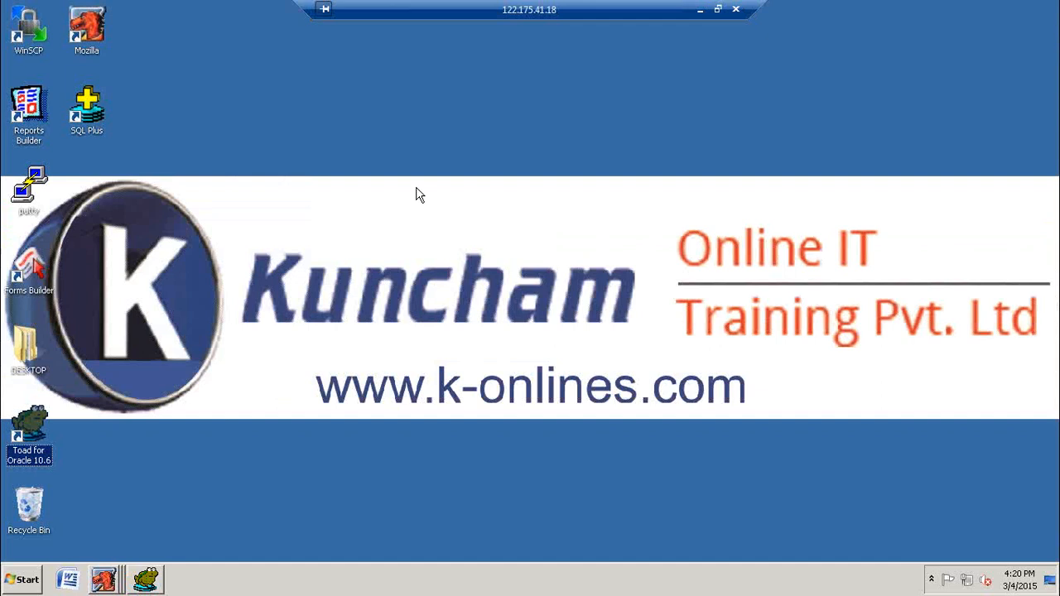
right_click(415, 190)
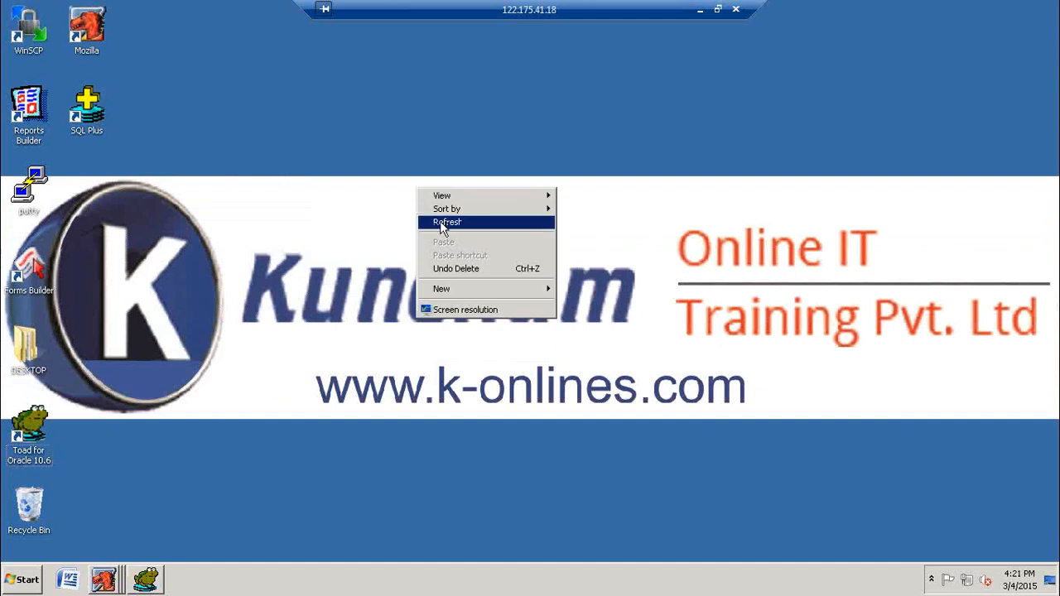
click(445, 223)
mouse_move(114, 580)
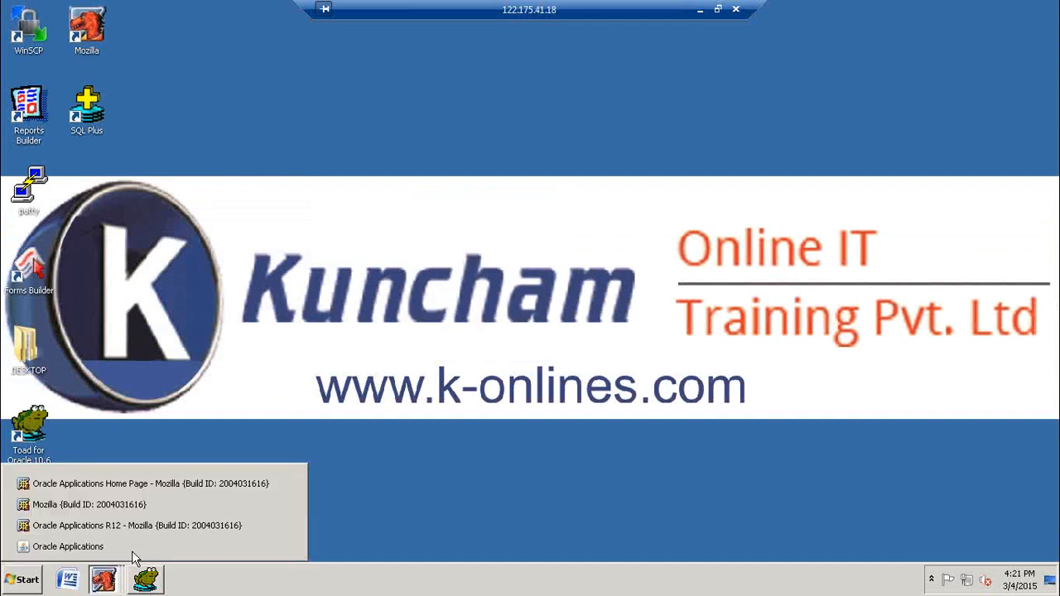
click(133, 549)
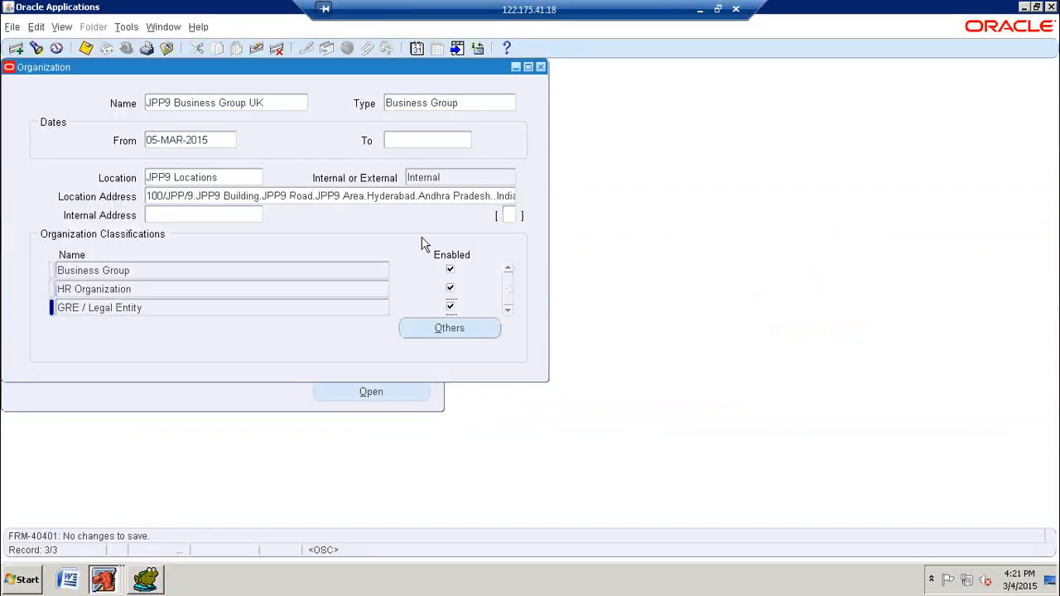
click(540, 67)
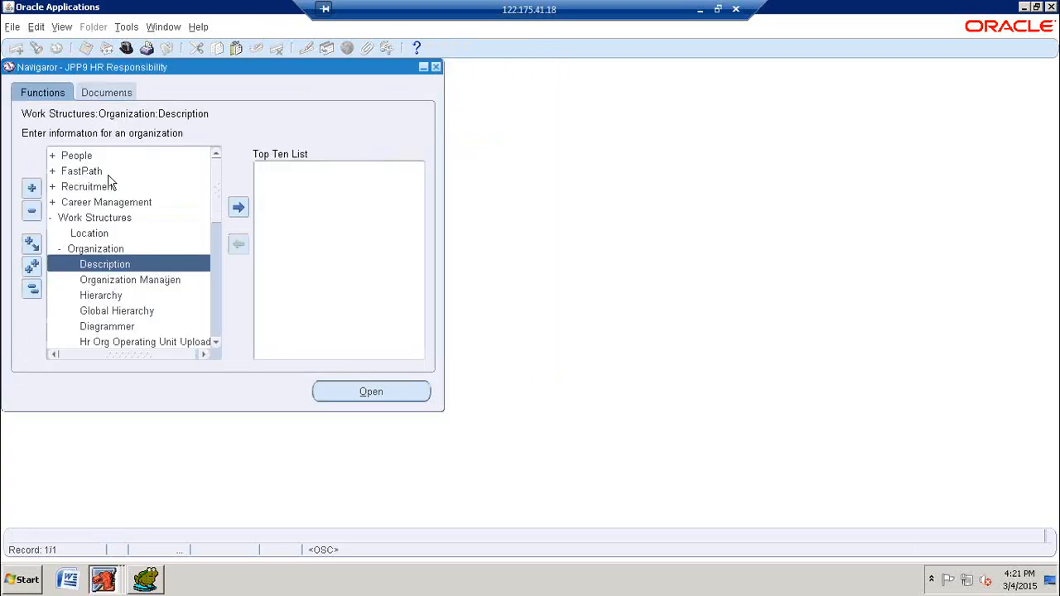
double_click(83, 217)
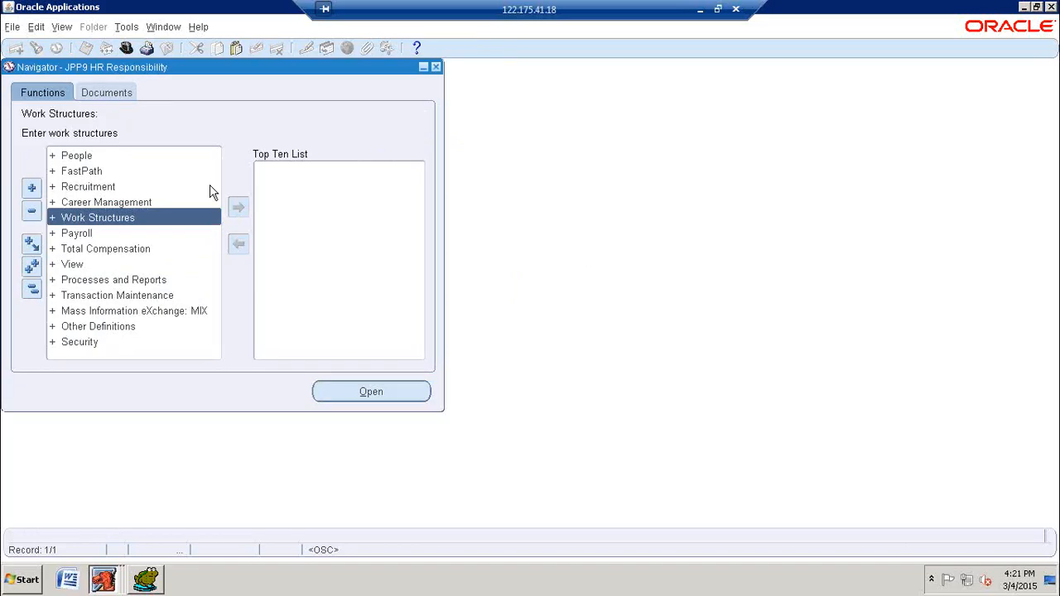
Step: Open the People Enter and Maintain form and try to find people without any search criteria
click(74, 157)
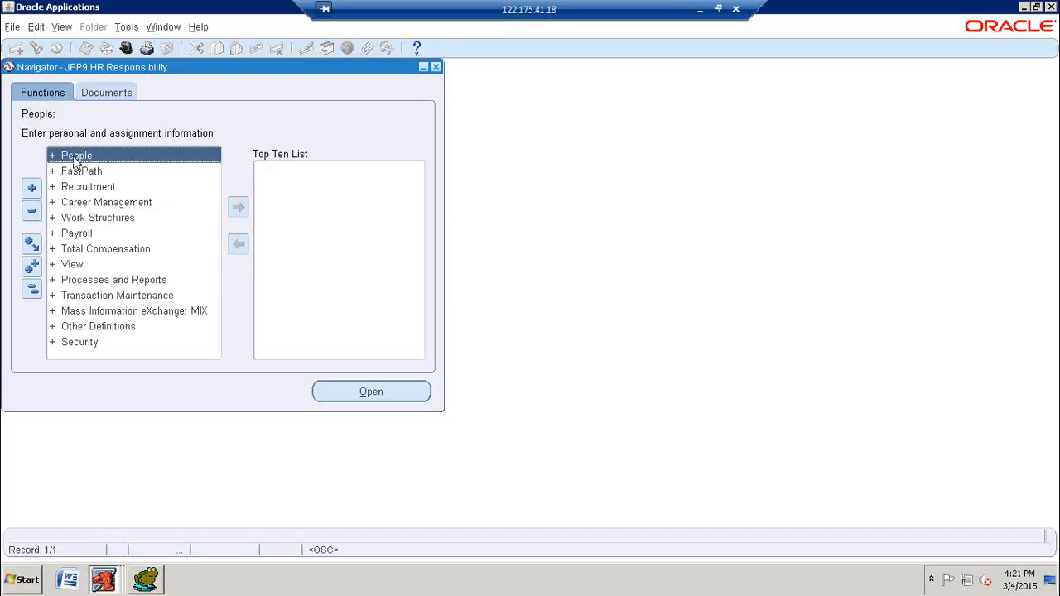
double_click(76, 158)
double_click(111, 172)
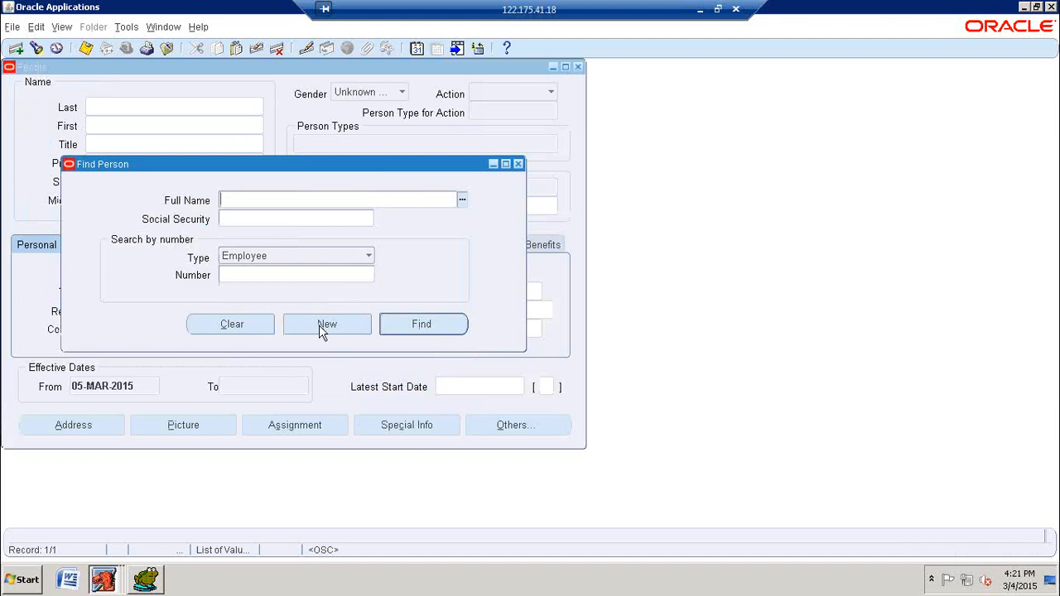
click(418, 324)
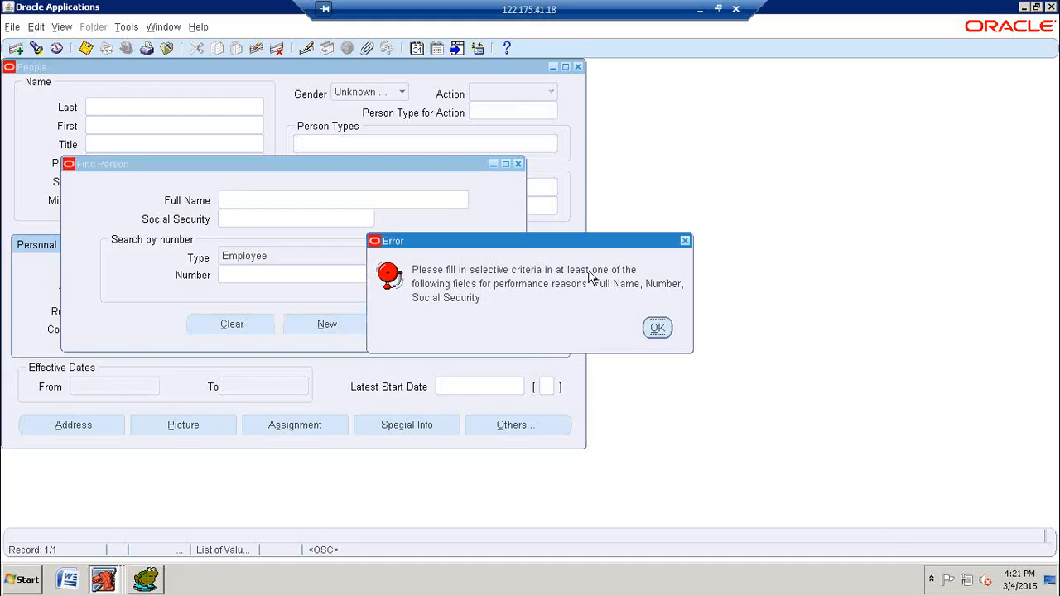
click(657, 328)
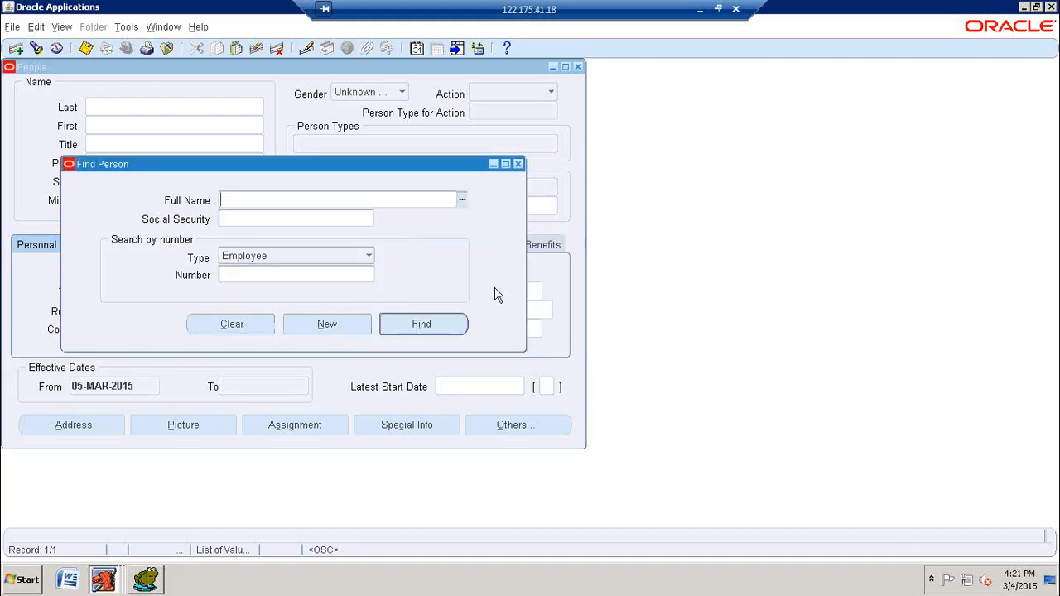
click(422, 324)
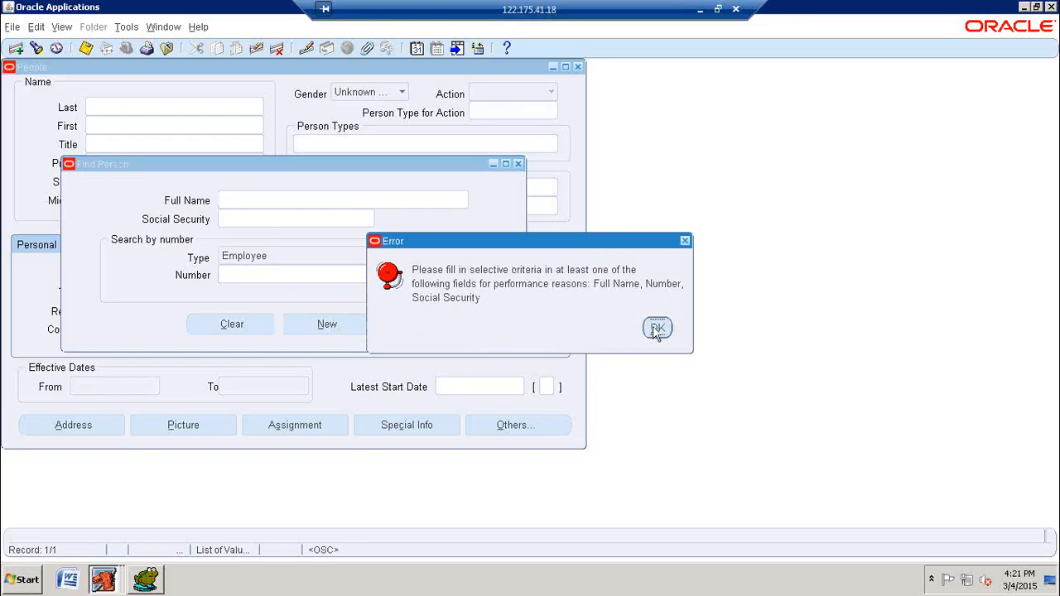
click(655, 329)
Step: Dismiss the person search with a new record and try to query people, first without criteria and again with % as the last name
click(334, 324)
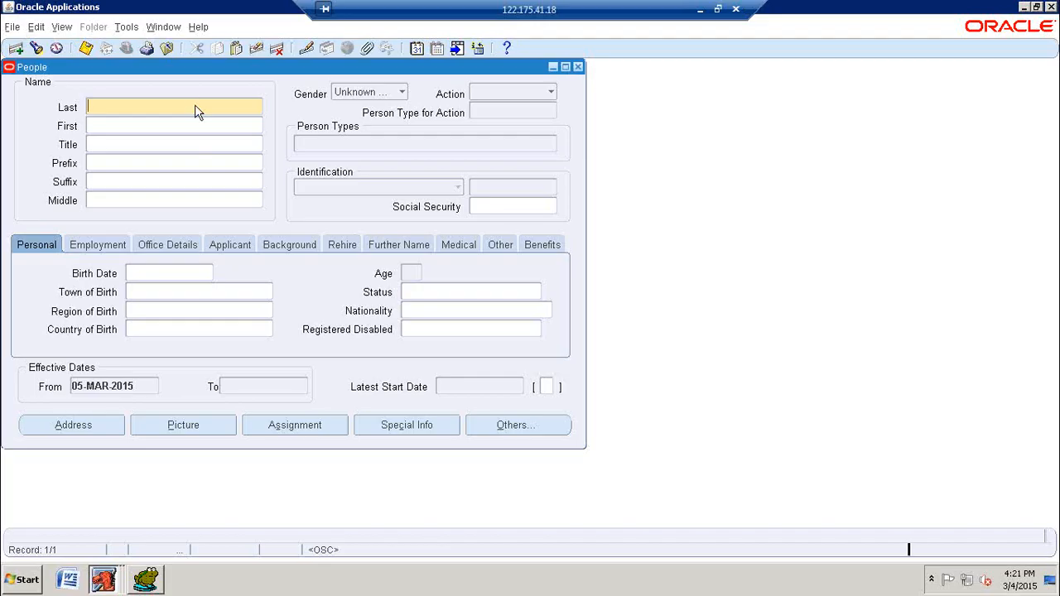
key(F11)
key(ctrl+F11)
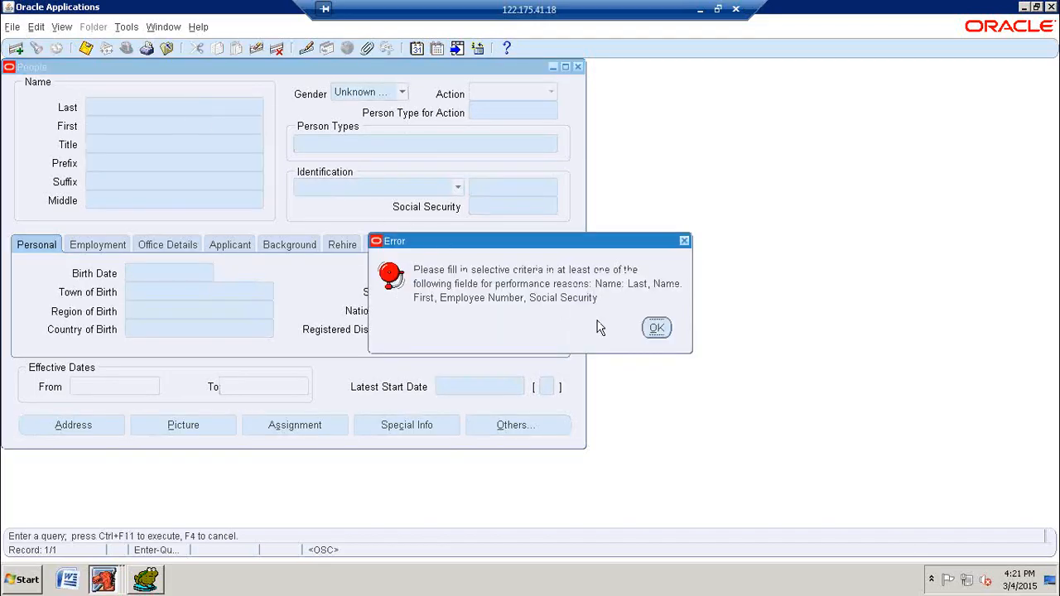
click(657, 329)
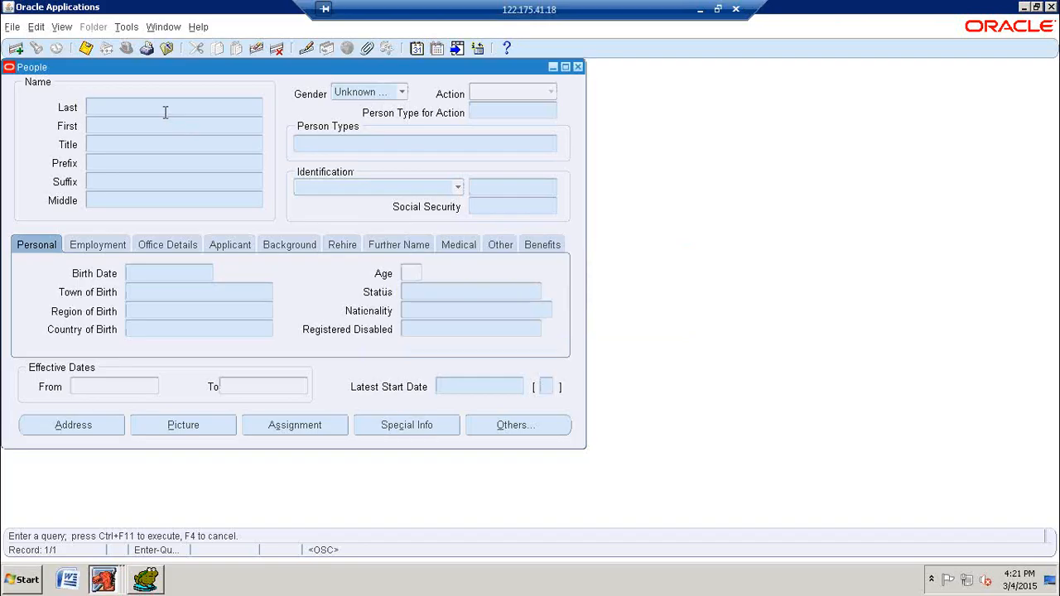
text(%)
key(ctrl+F11)
click(655, 329)
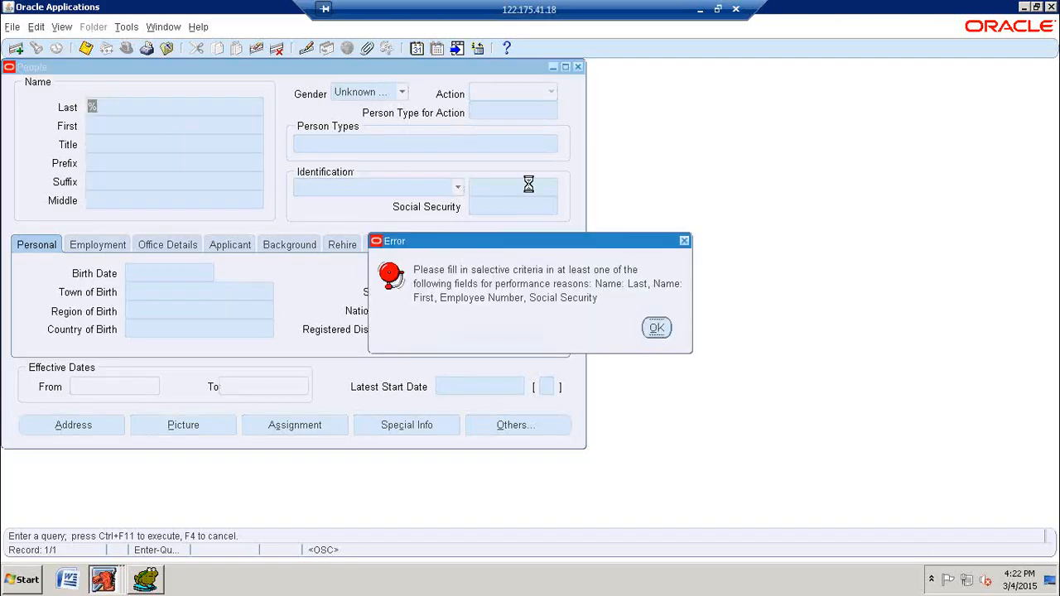
click(602, 21)
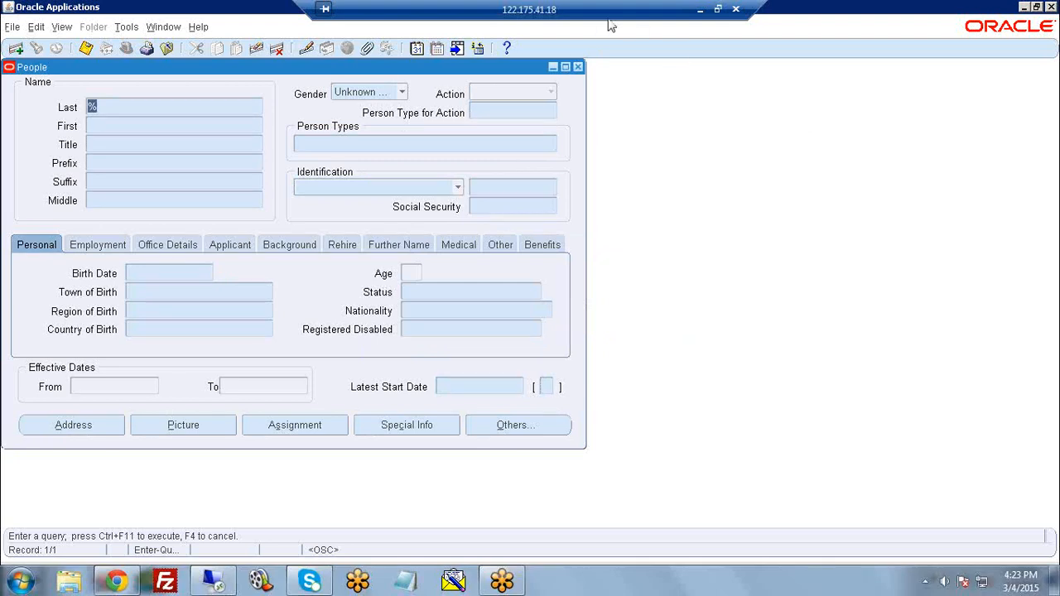
Step: Return to the Oracle Applications navigator and open the People Enter and Maintain form
key(alt+Tab)
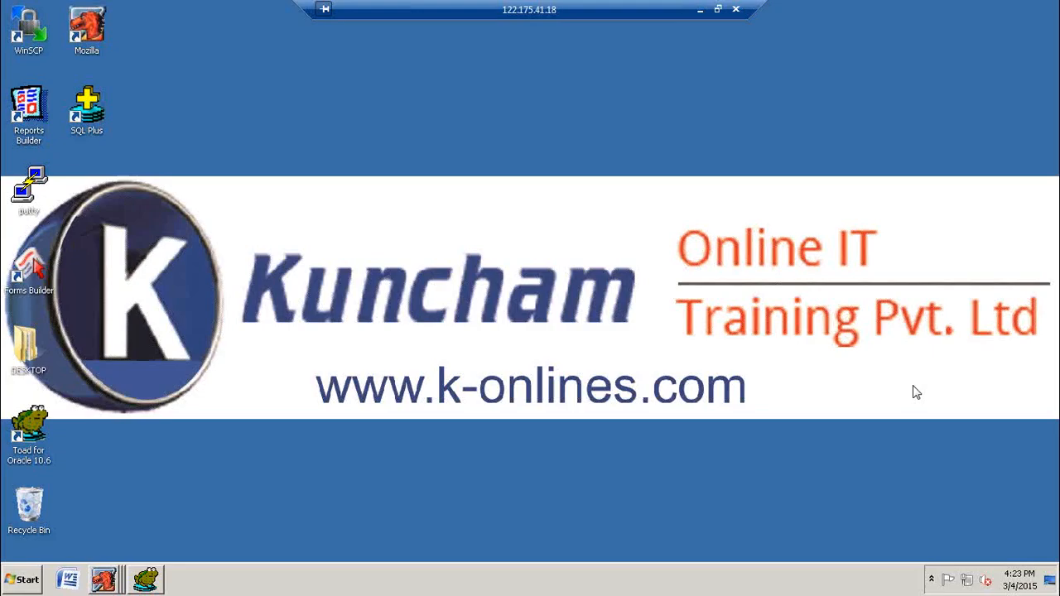
right_click(480, 149)
click(510, 184)
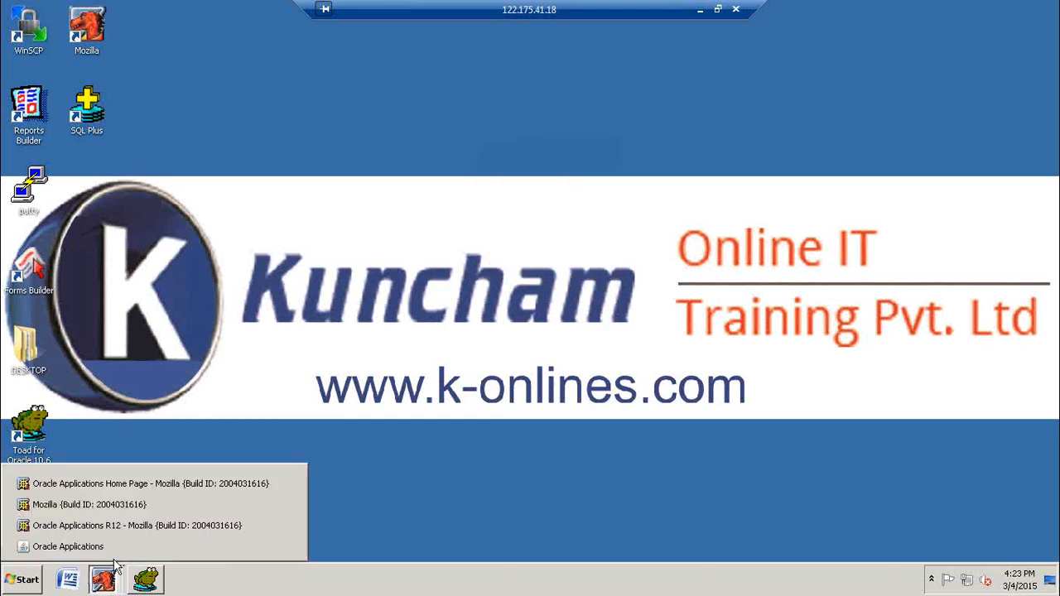
click(119, 550)
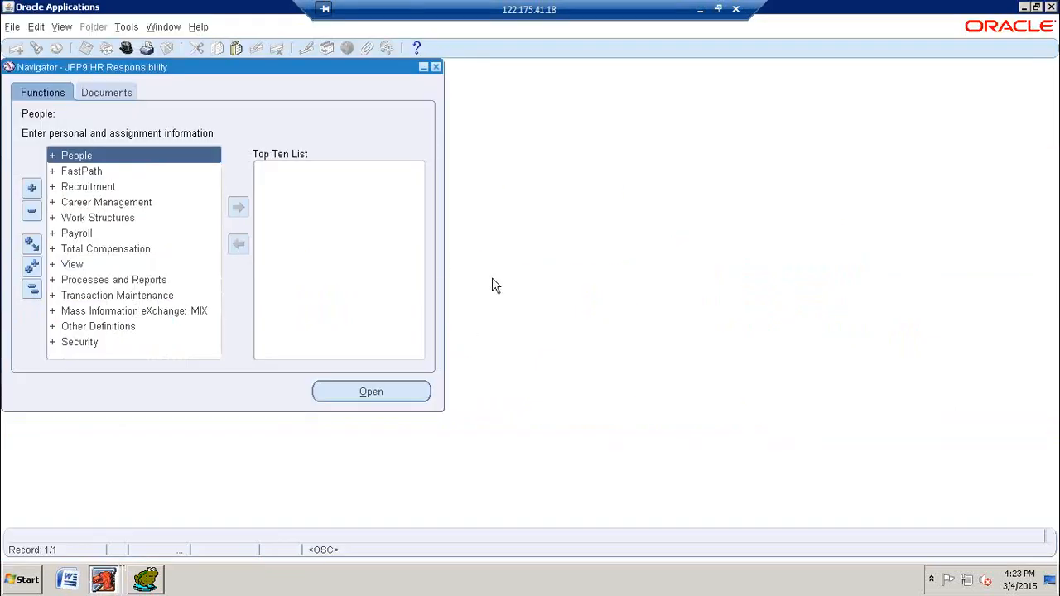
double_click(85, 162)
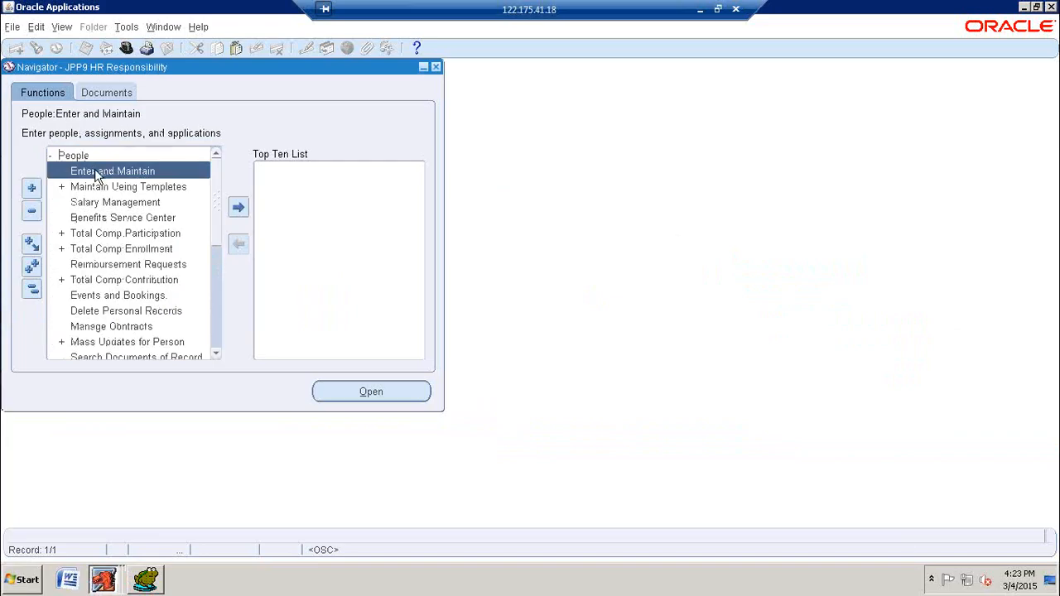
double_click(105, 170)
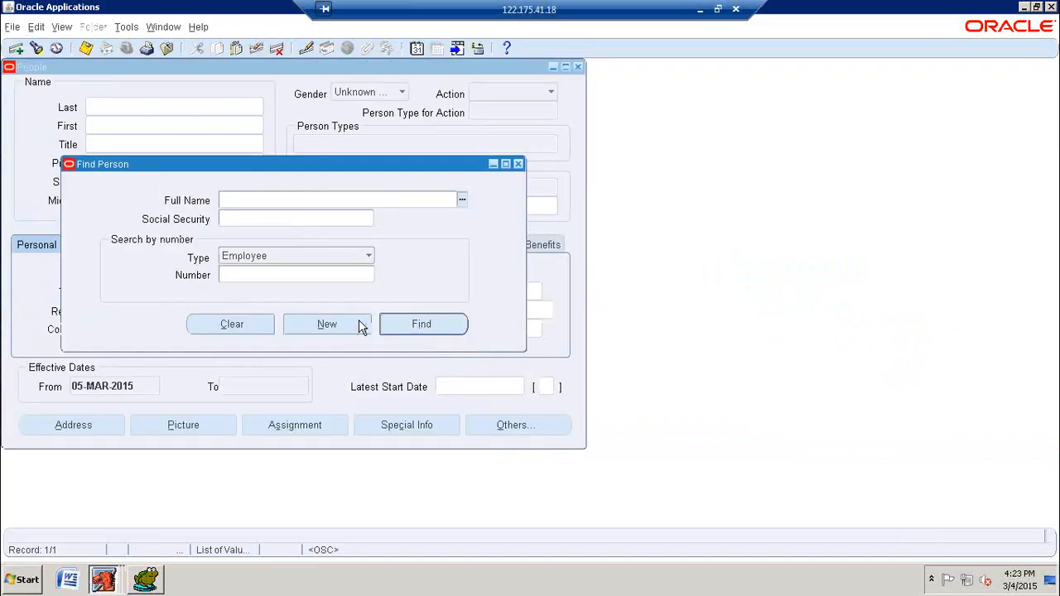
Step: Start a new person record with the employee's last name, gender Male, action Create Employment and person type Employee
click(362, 323)
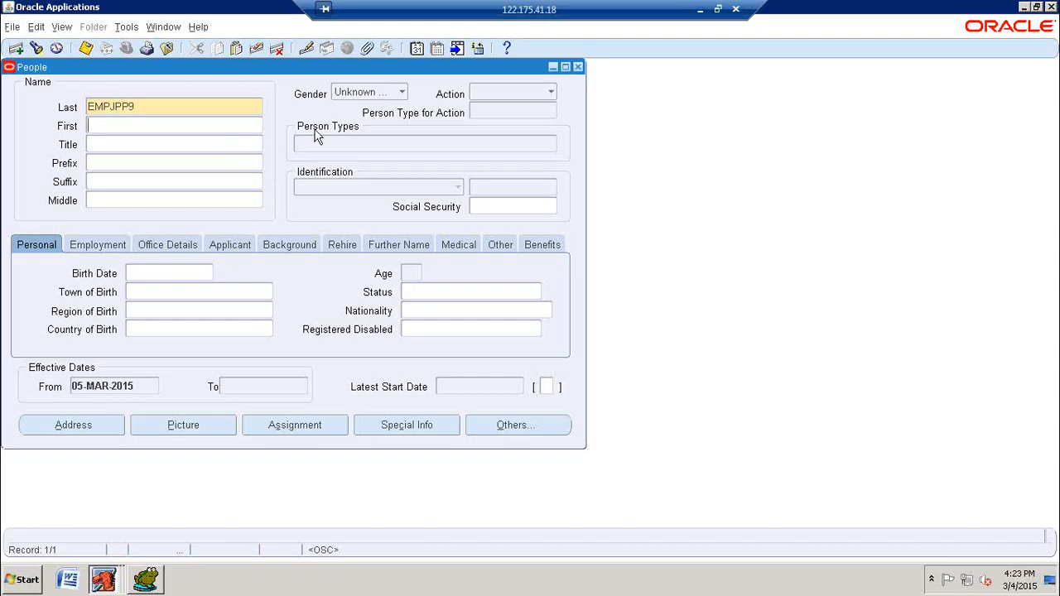
click(398, 95)
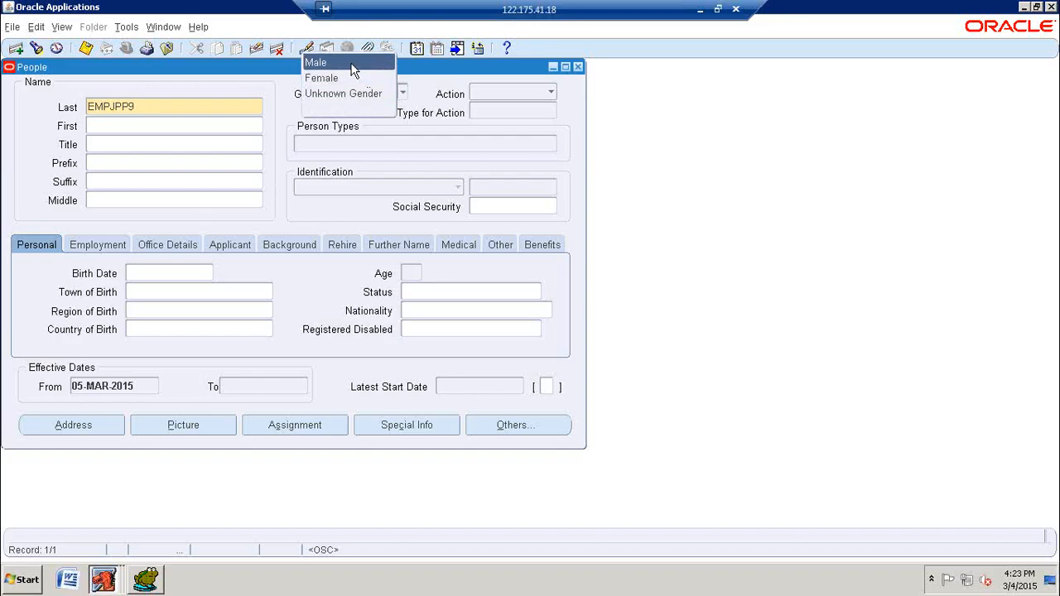
click(550, 92)
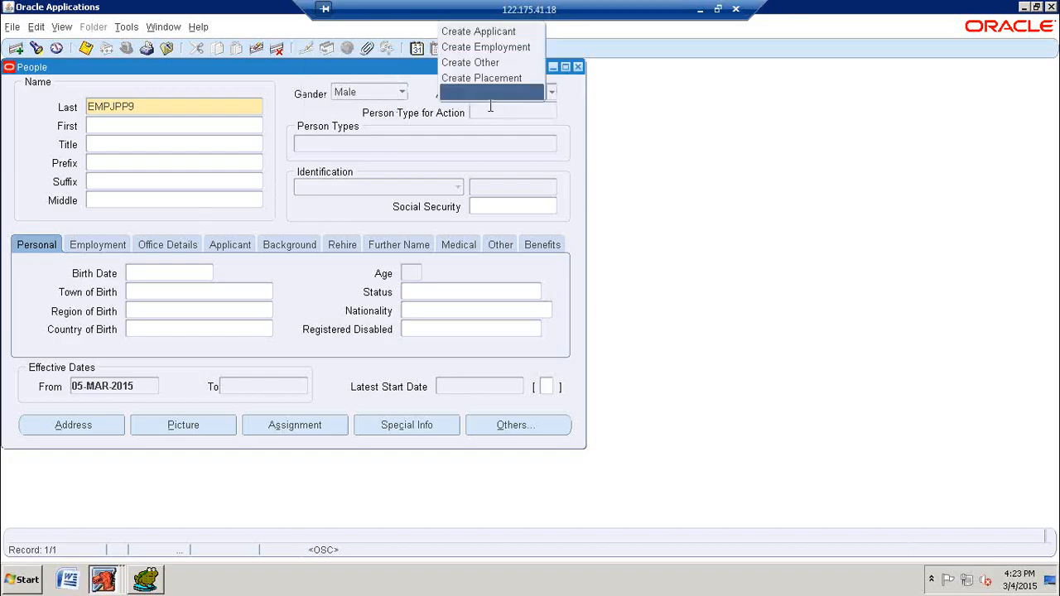
click(492, 50)
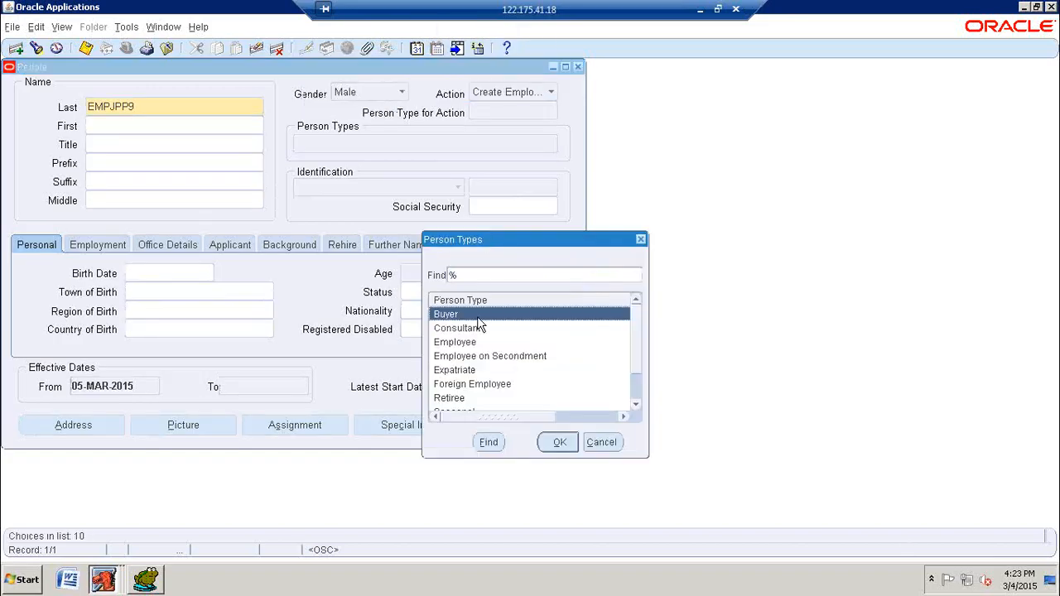
click(468, 341)
click(558, 444)
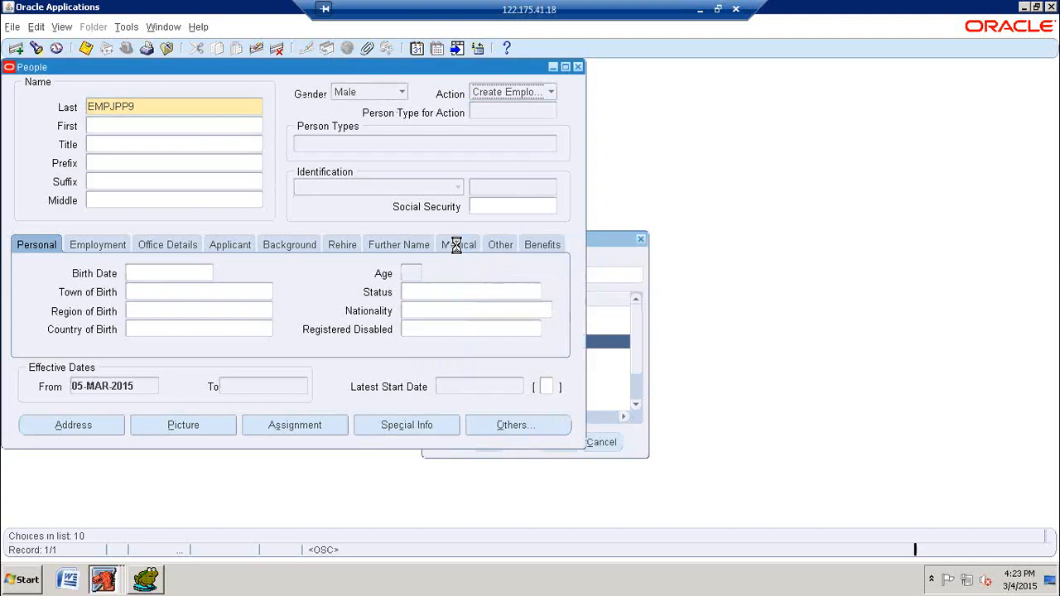
Step: Enter the employee's birth date and save the new person record without a Social Security Number
click(204, 274)
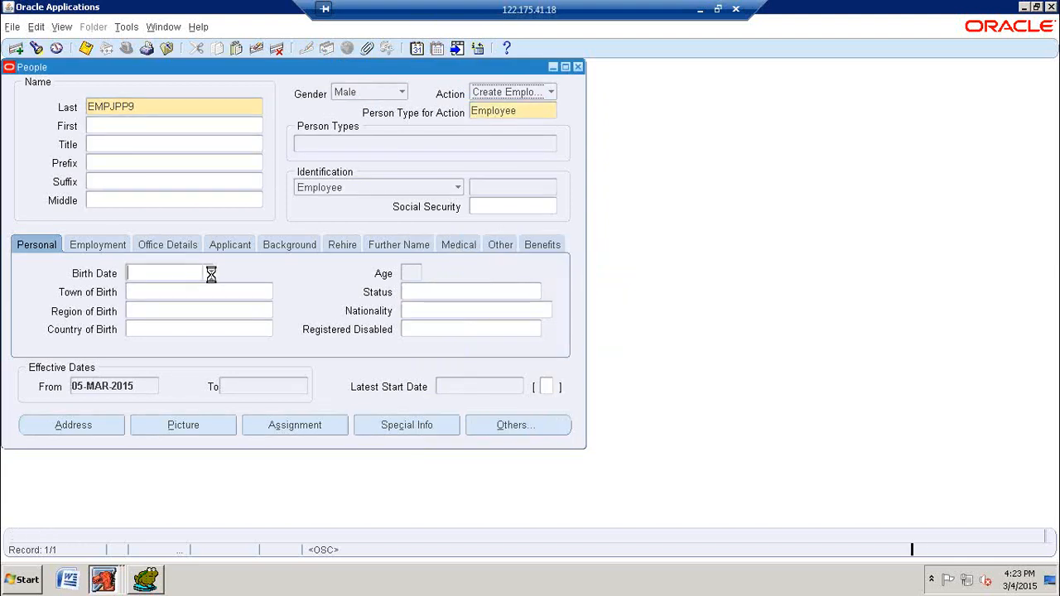
click(207, 273)
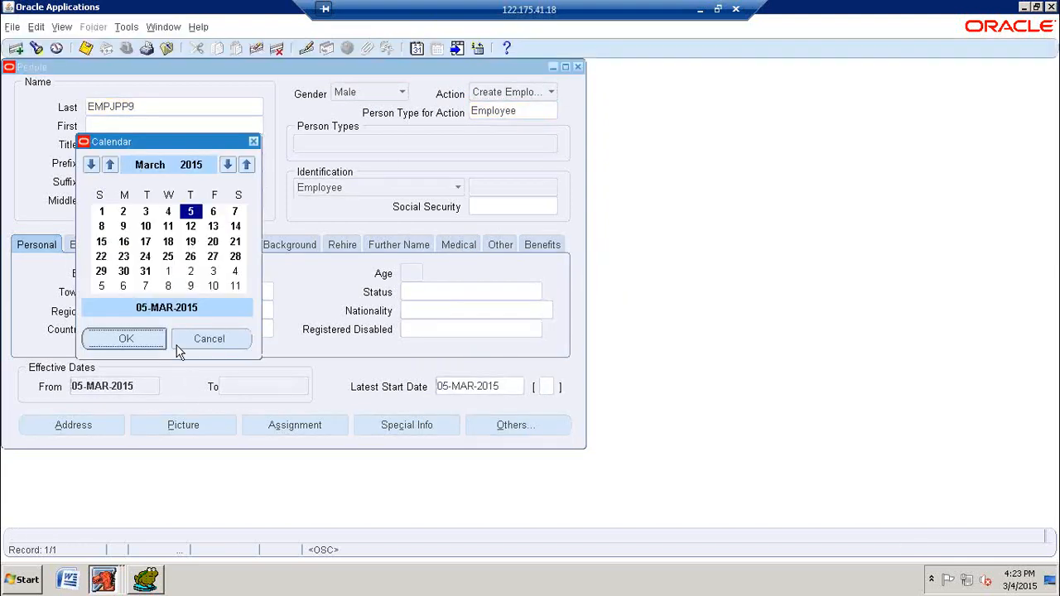
click(192, 274)
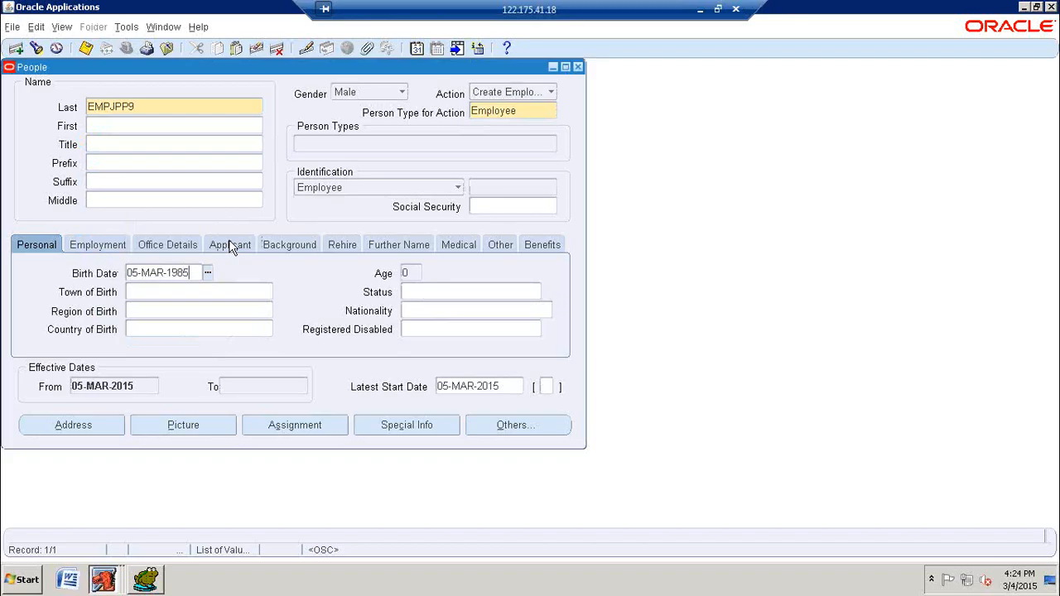
click(252, 296)
click(87, 52)
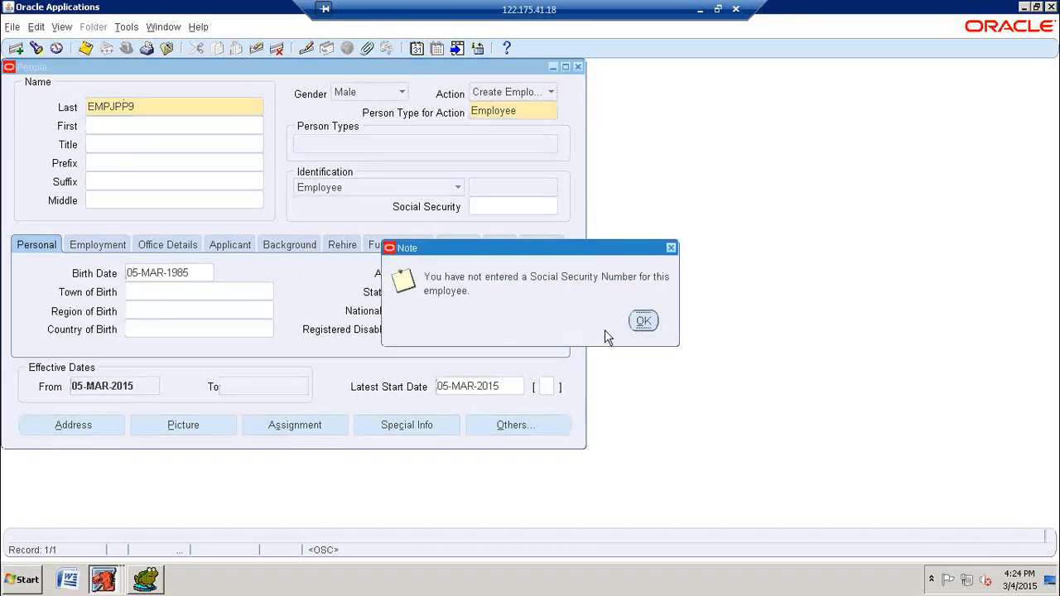
click(644, 321)
key(Return)
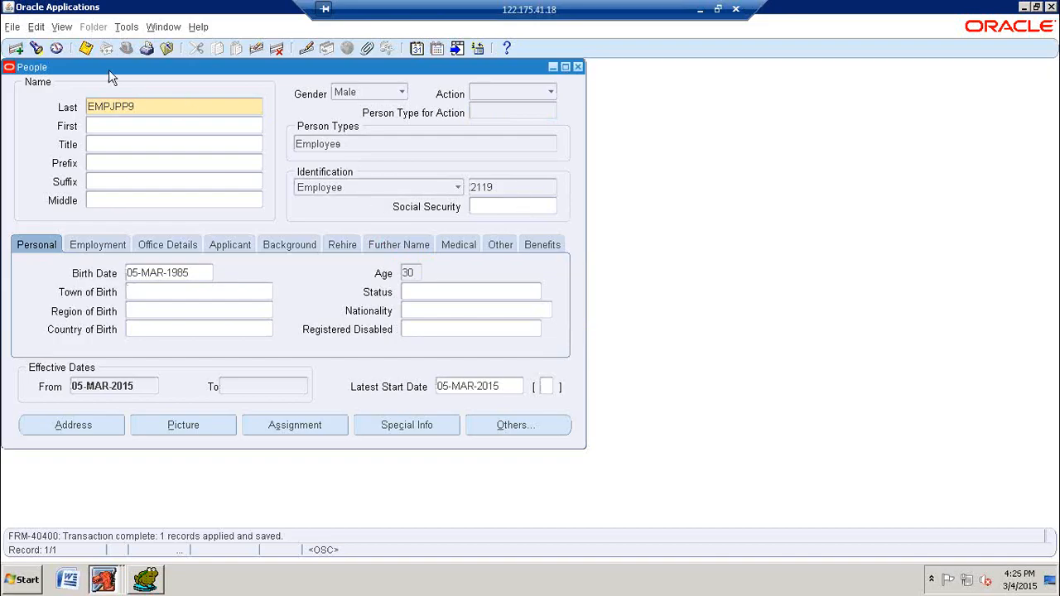
click(86, 48)
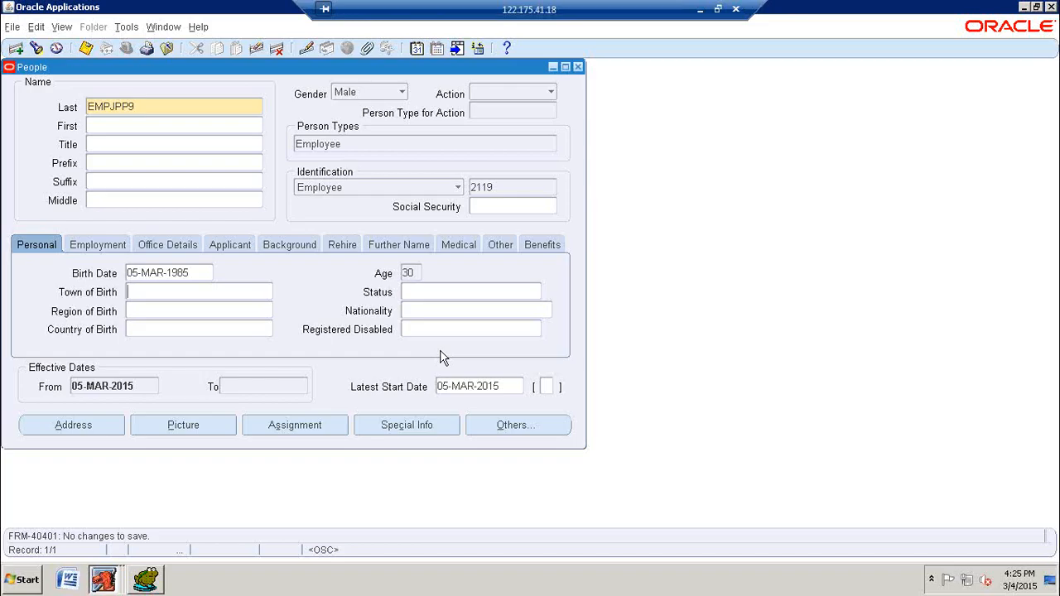
click(521, 186)
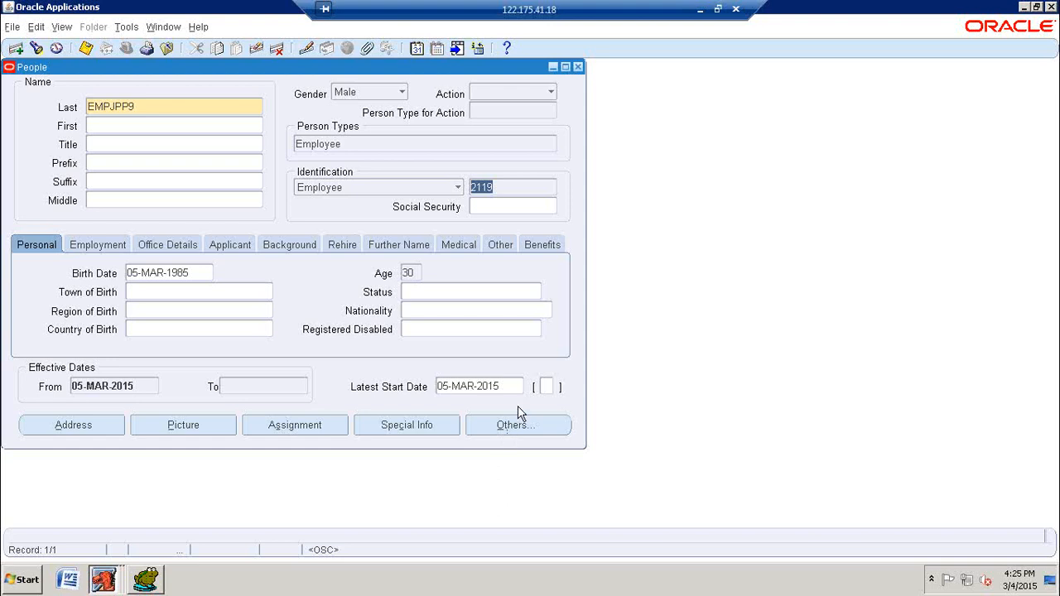
Step: Switch to Toad and add the query SELECT * FROM PER_ALL_PEOPLE_F WHERE BUSINESS_GROUP_ID='' below the existing ones
click(154, 579)
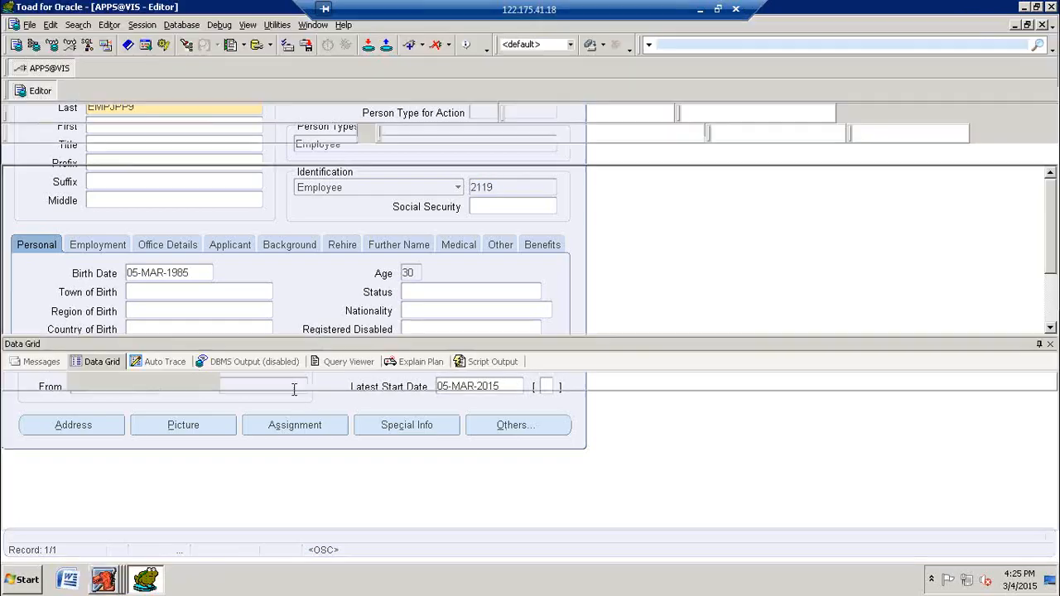
click(303, 236)
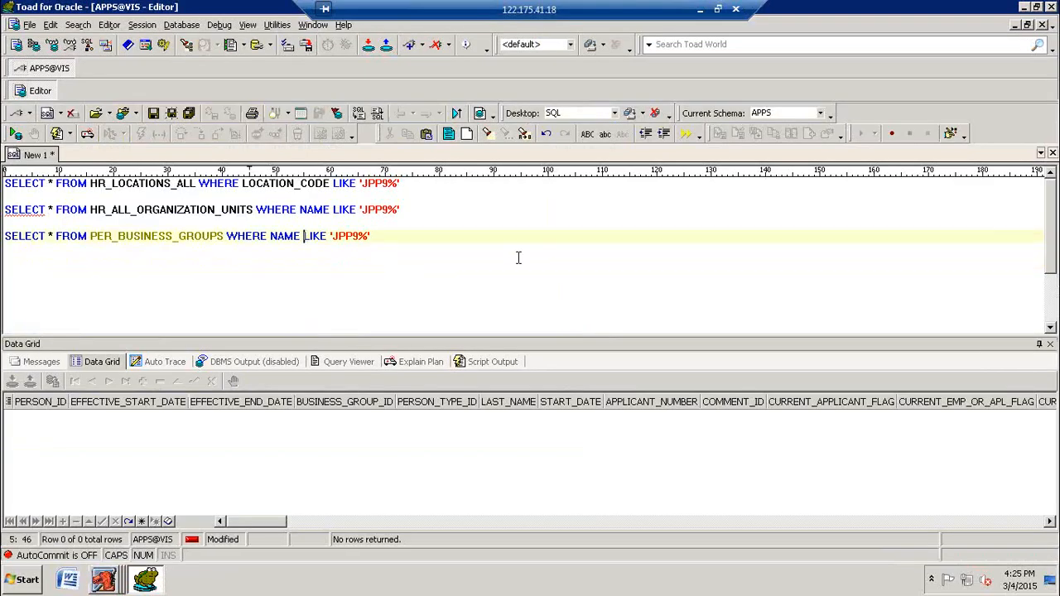
click(471, 262)
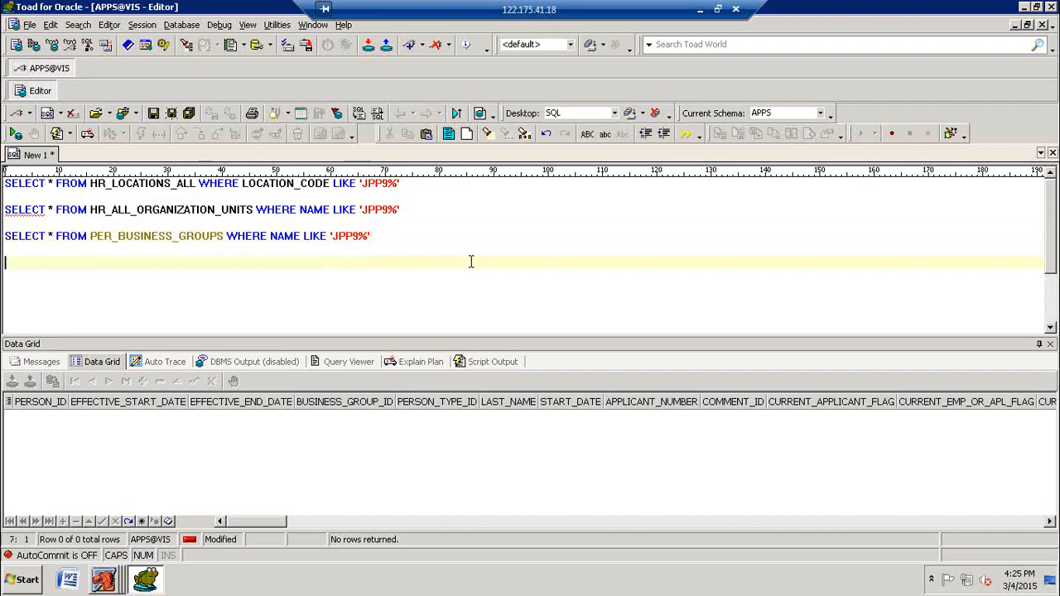
text(SELECT * FROM PER)
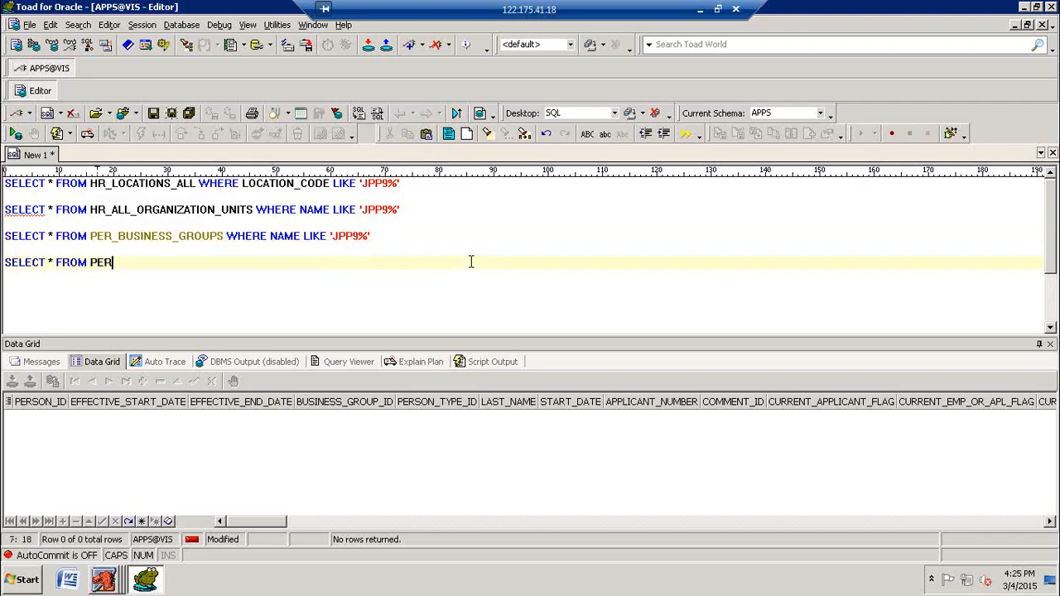
text(_ALL_E)
key(BackSpace)
text(PEPO)
key(BackSpace)
key(BackSpace)
text(OL)
key(BackSpace)
text(PLE_F WHERE )
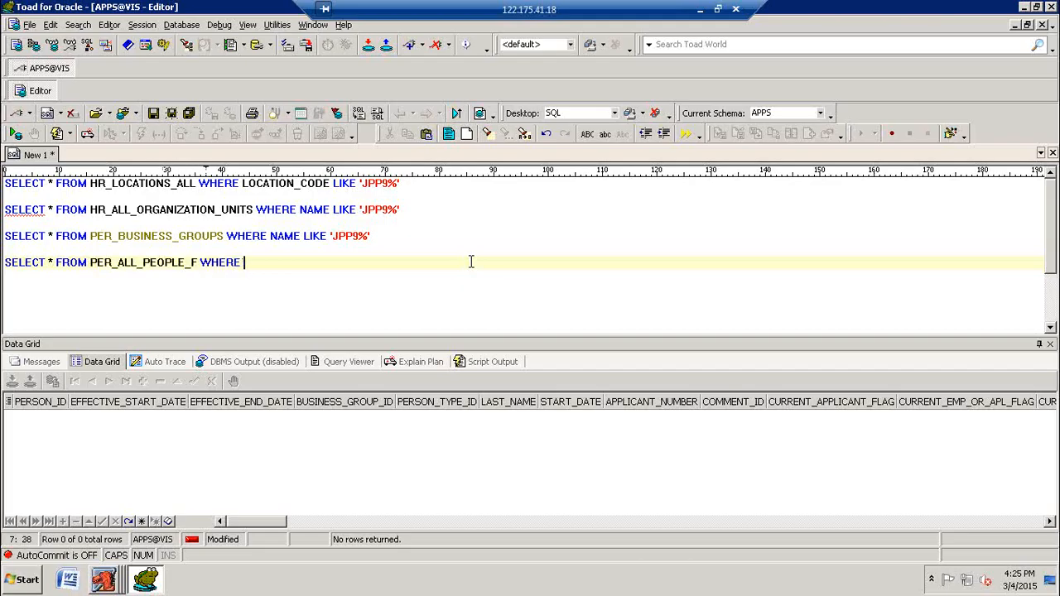
text(BUSINESS_GROUP_ID)
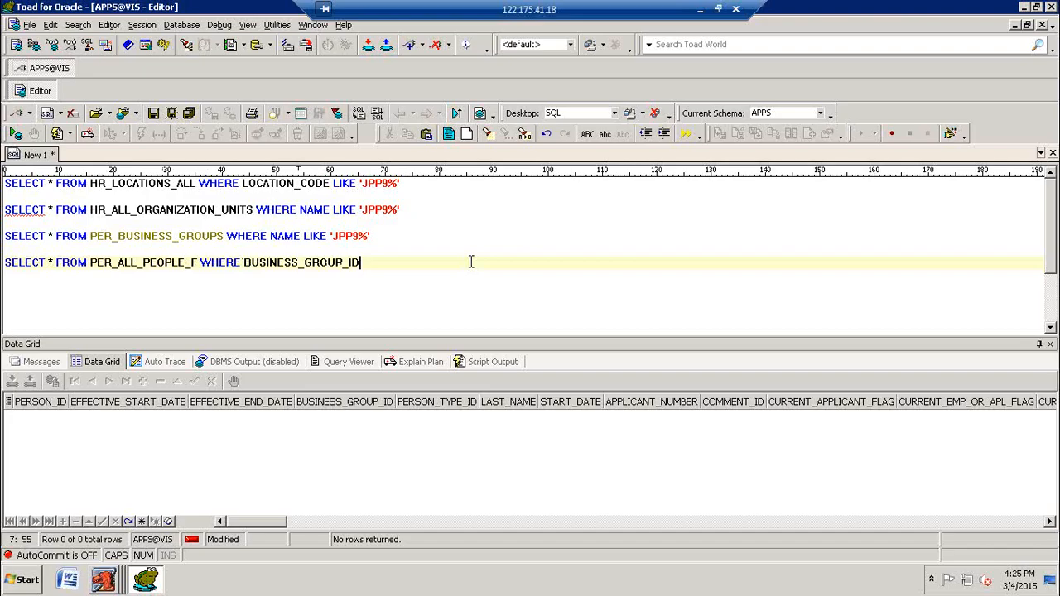
text(='')
Step: Run the HR_ALL_ORGANIZATION_UNITS query to look up the JPP9 business group IDs
key(Up)
key(Up)
key(Up)
key(Up)
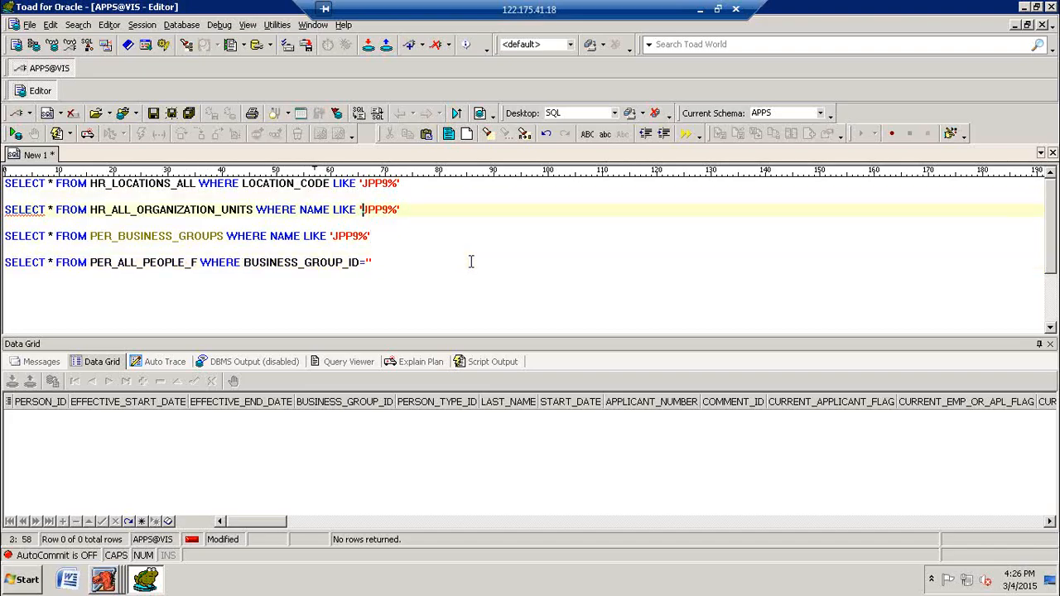
key(F9)
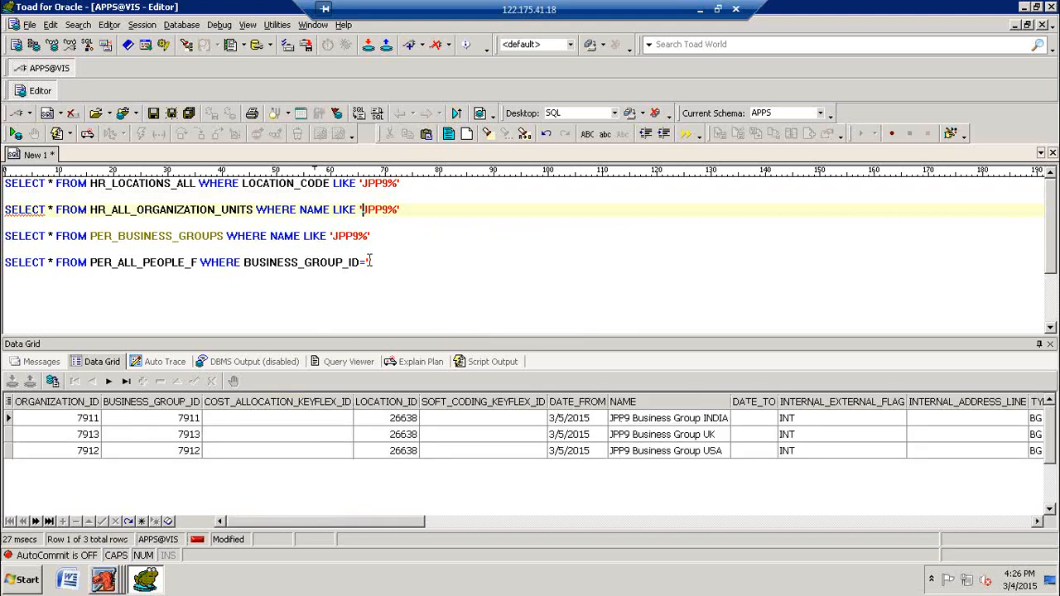
Step: Set BUSINESS_GROUP_ID to '7911' in the PER_ALL_PEOPLE_F query and run it
click(410, 264)
key(Left)
text(7911)
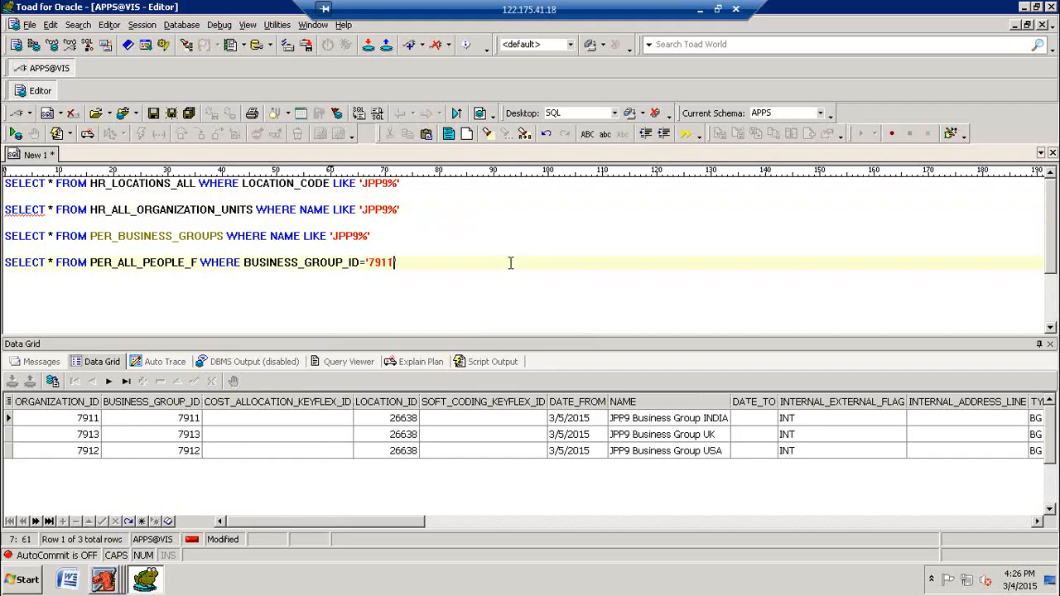
key(F9)
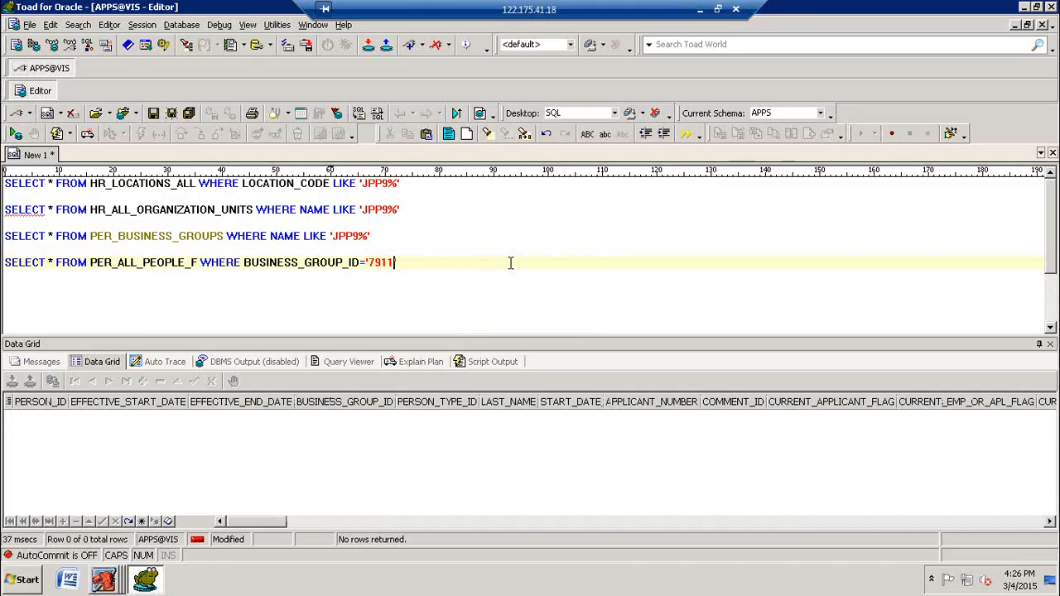
Step: Recheck the ID of JPP9 Business Group INDIA with the organization units query and rerun the people query for 7911
click(239, 209)
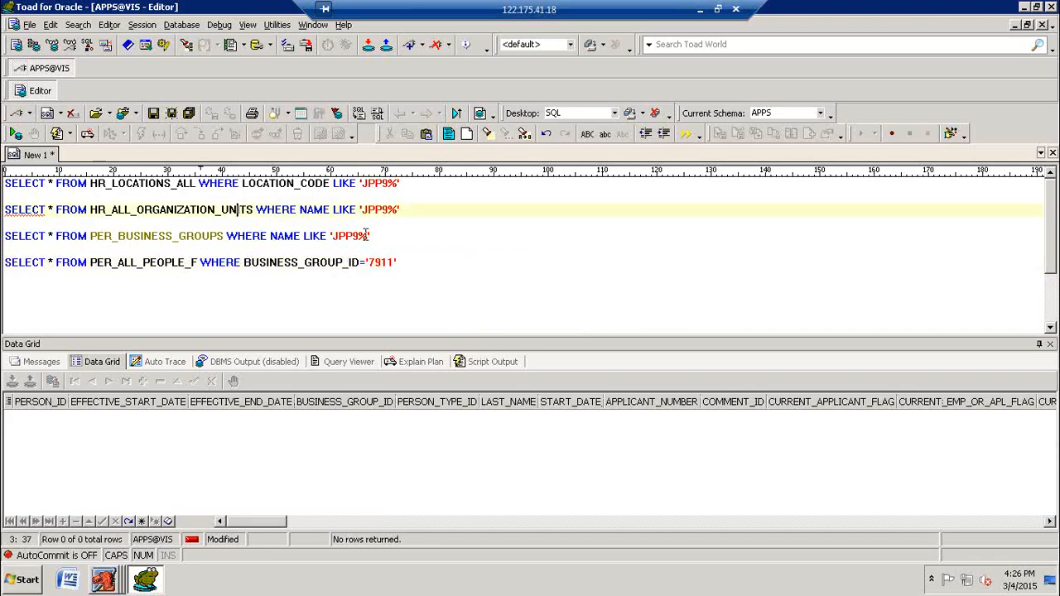
key(F9)
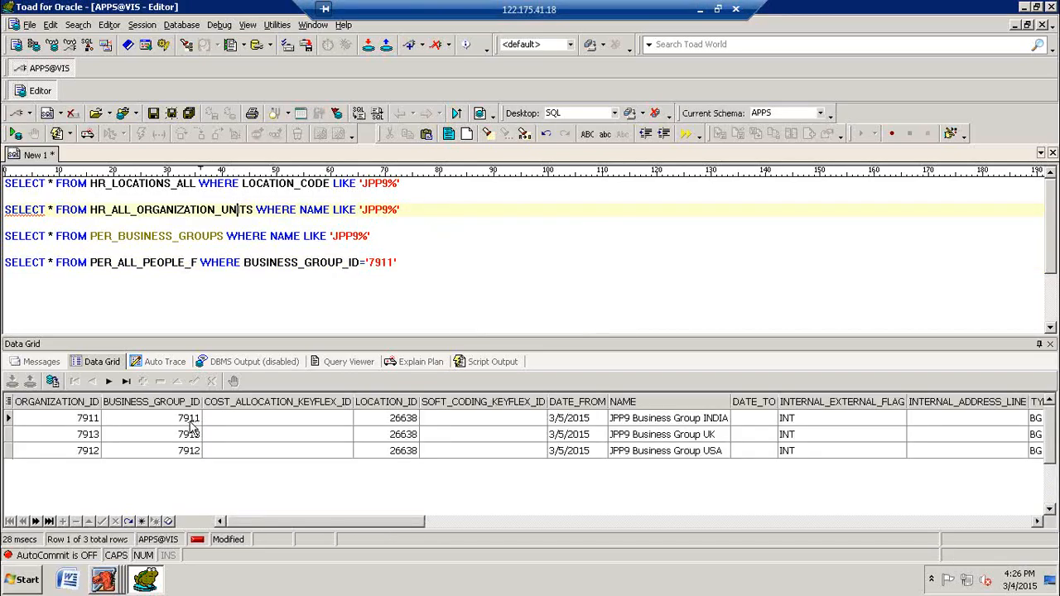
click(655, 421)
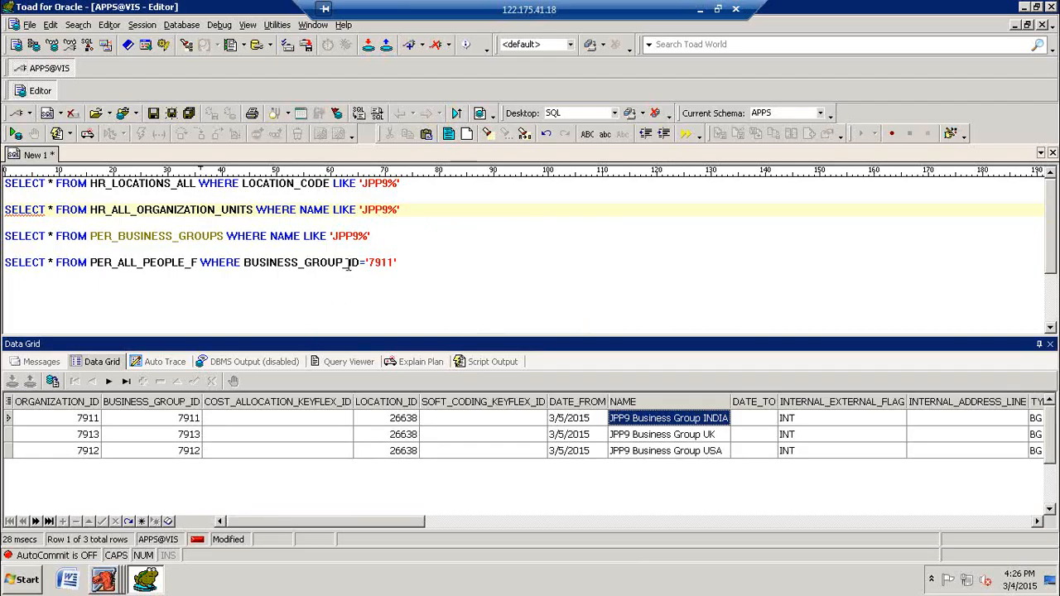
click(409, 264)
key(F9)
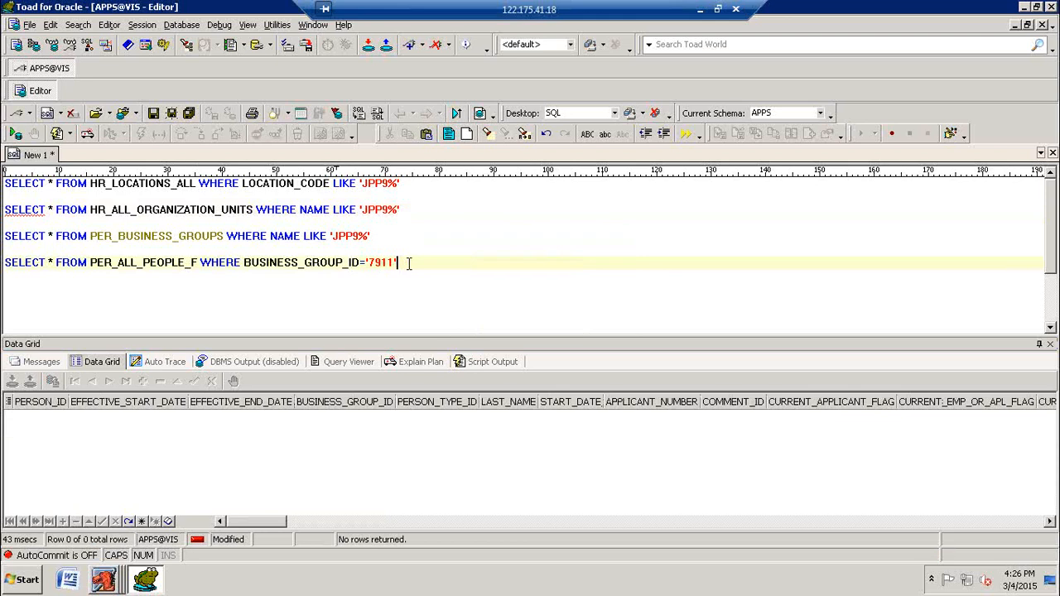
Step: Add and run the query SELECT * FROM PER_ALL_PEOPLE_F WHERE FULL_NAME LIKE 'EMPJPP%'
key(Return)
key(Return)
text(SE)
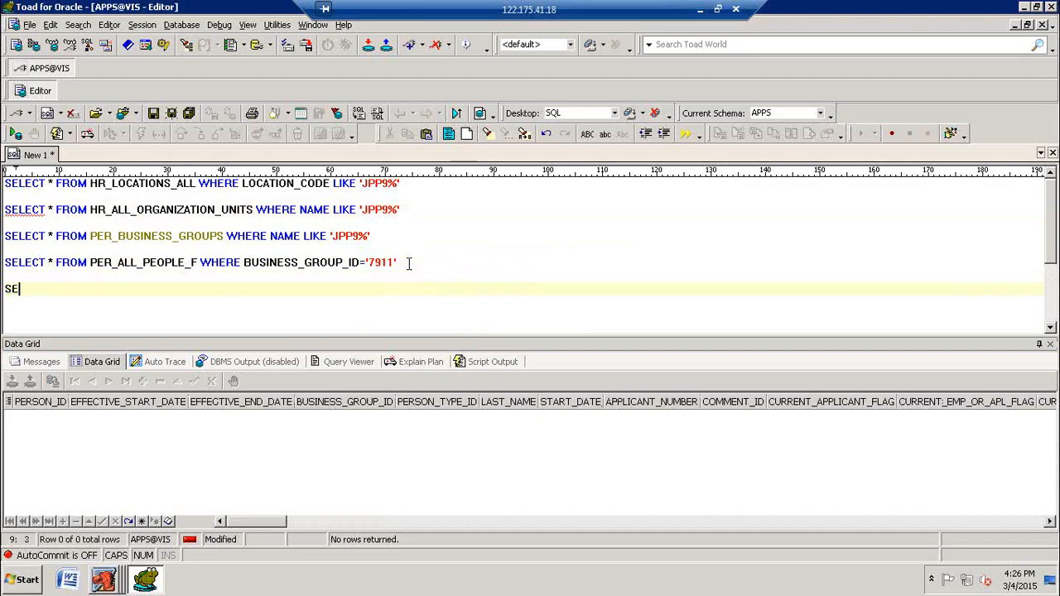
text(LECT * F)
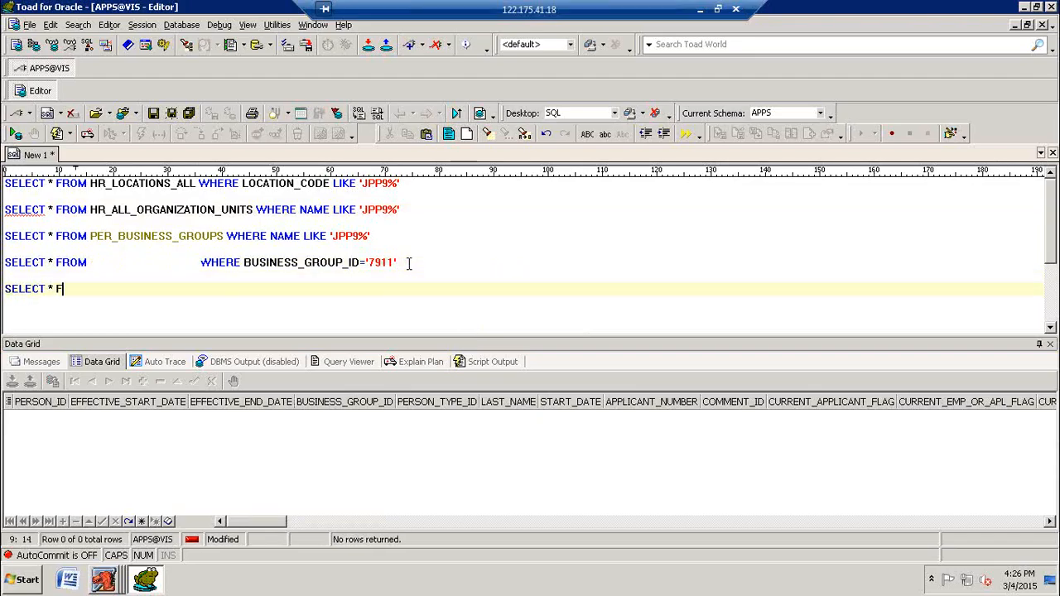
text(ROM PER_ALL_)
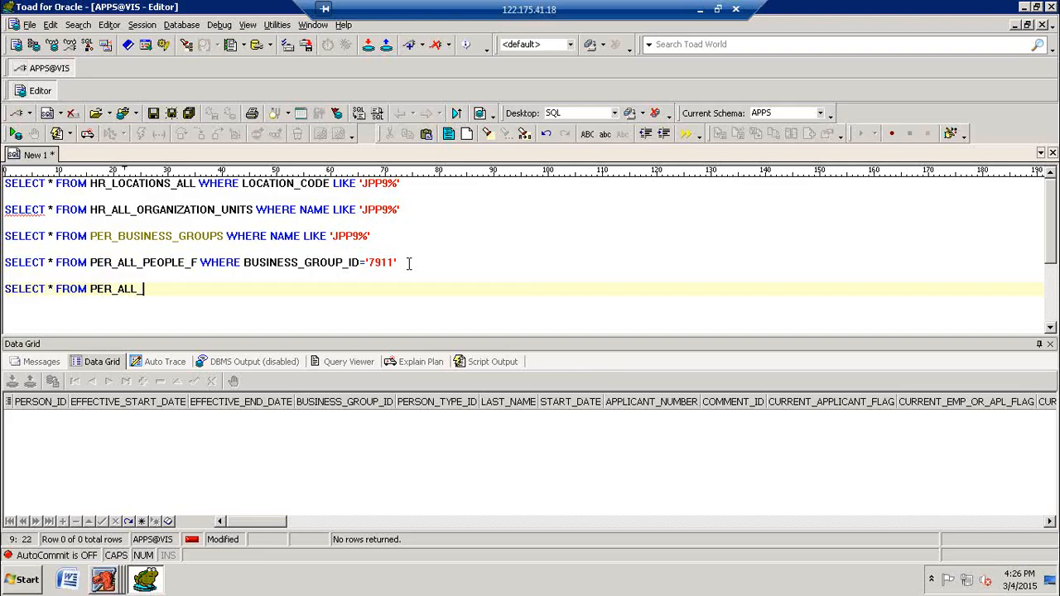
text(PEOPLE_F WHERE FULL_)
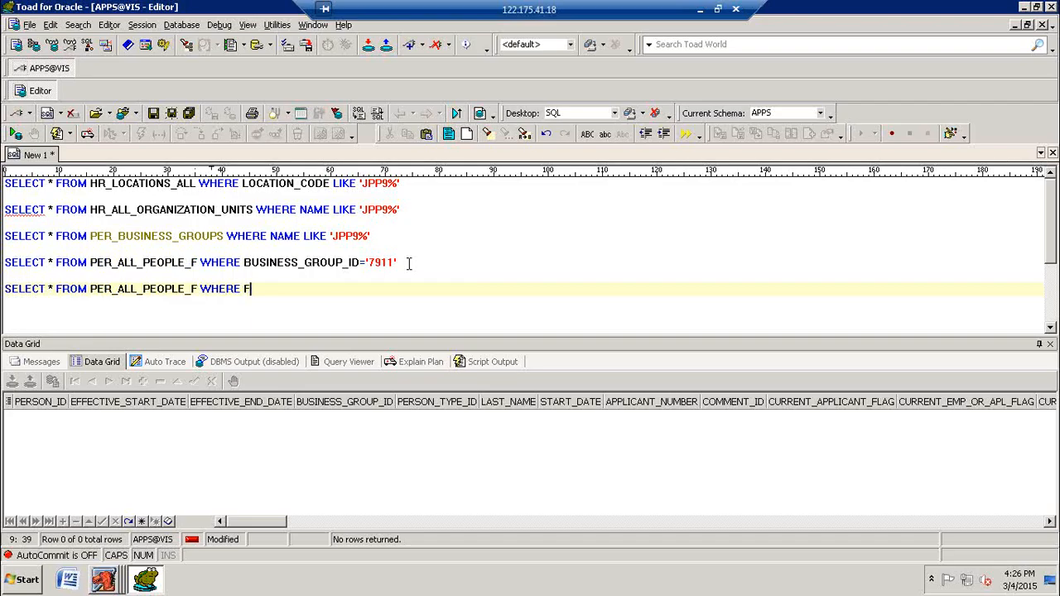
text(E LIKE 'EMP)
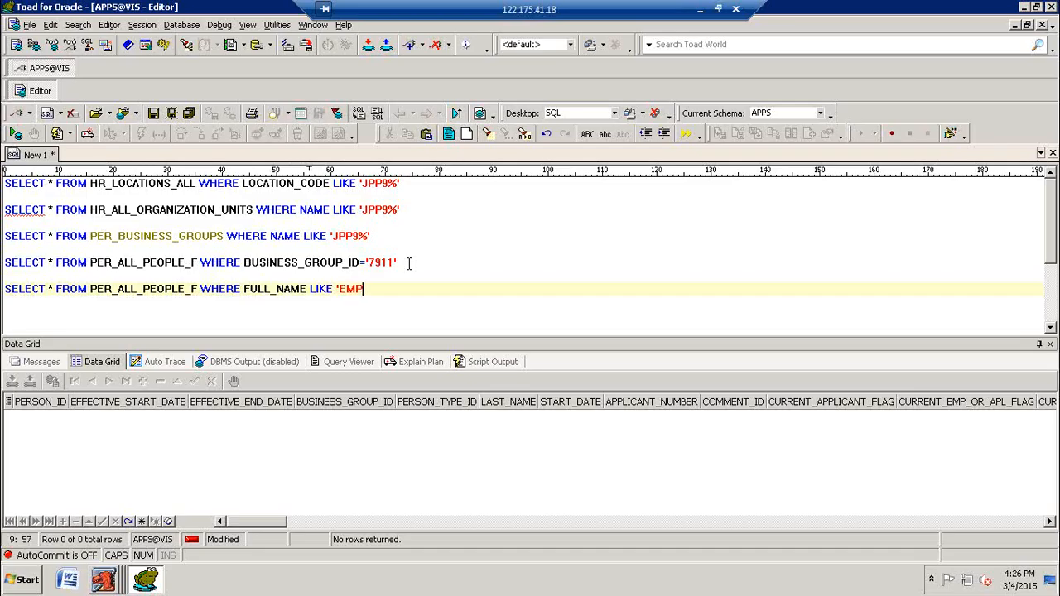
text(JPP%')
key(F9)
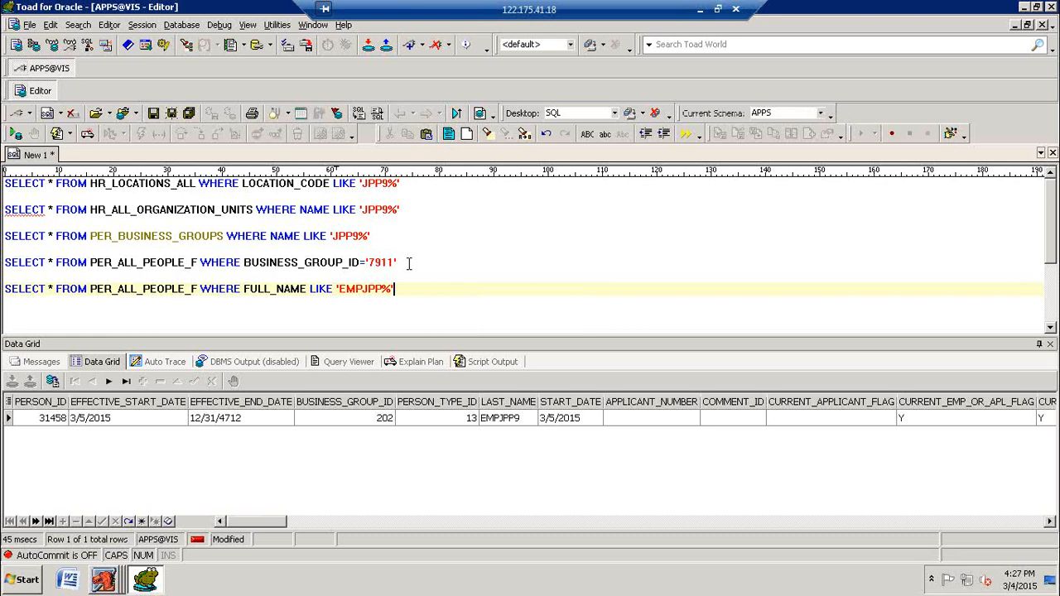
Step: Rerun the people query for business group 7911 and switch to the Oracle Applications People form to review the employee record
click(408, 263)
key(F9)
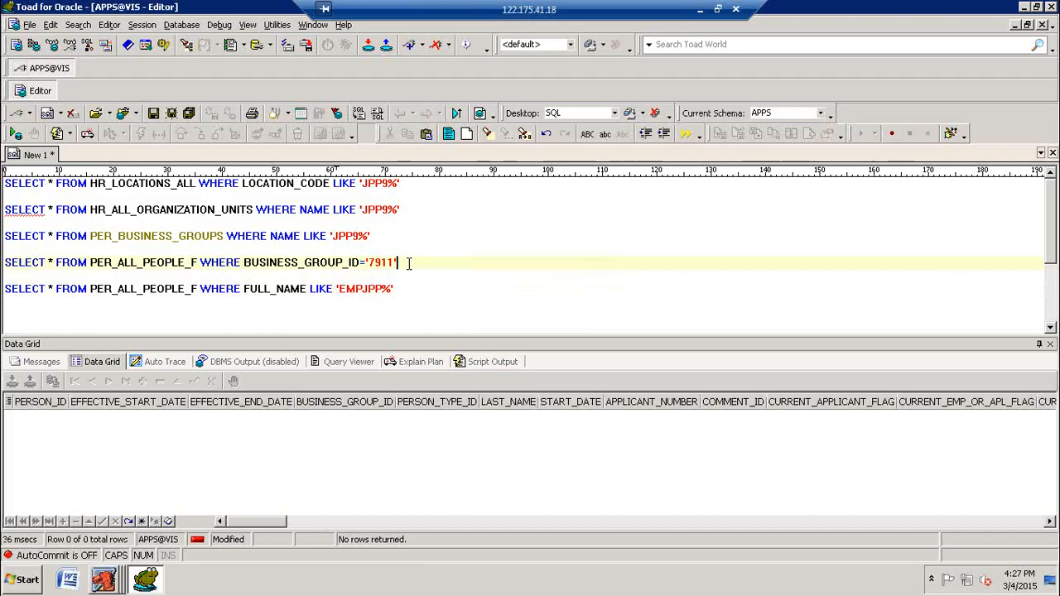
click(106, 580)
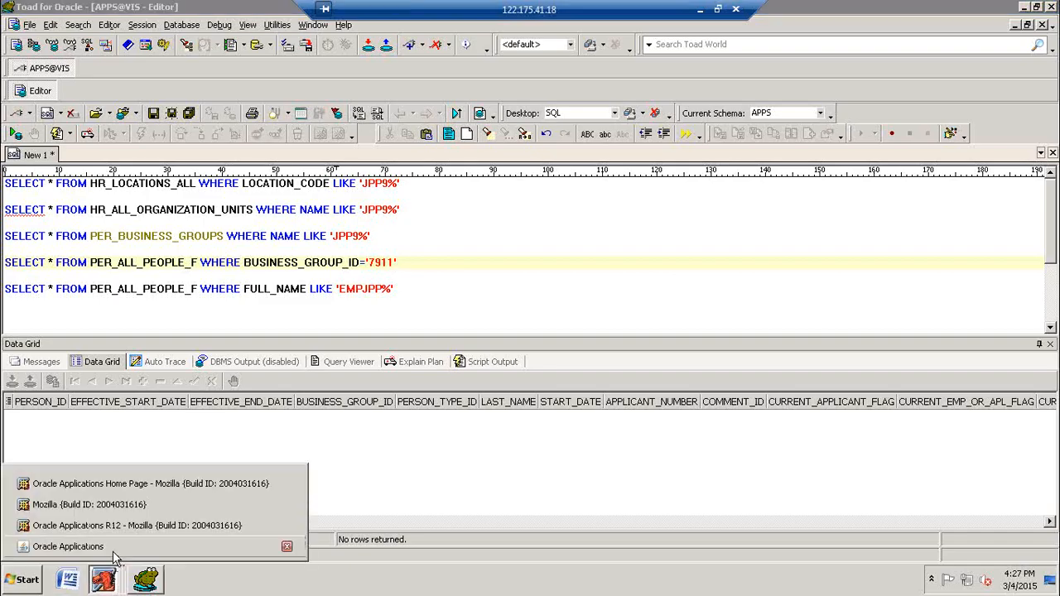
click(124, 542)
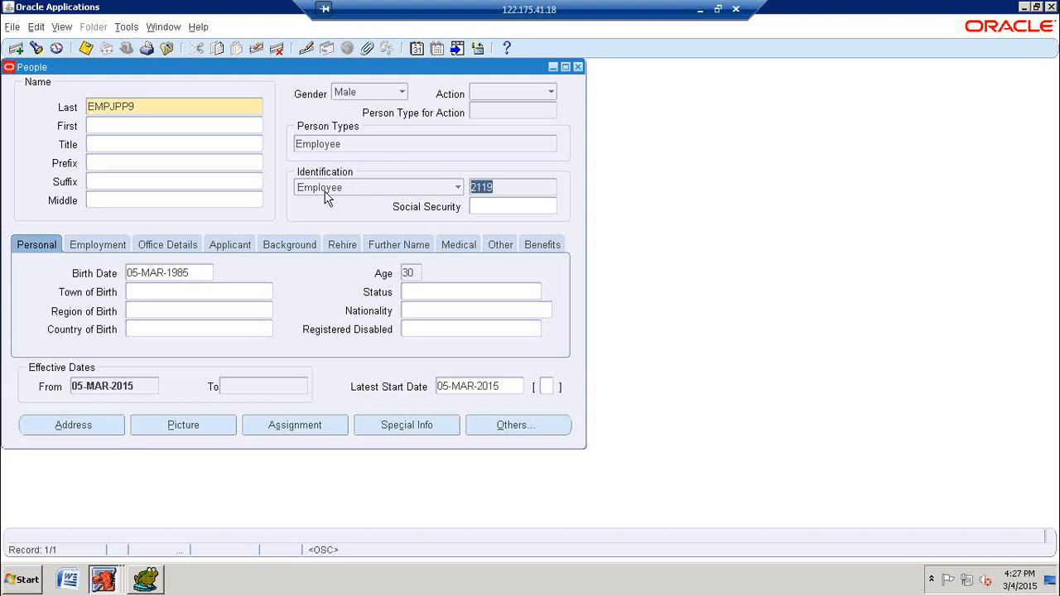
Step: Return to Toad, rerun the full-name people query and examine the columns of the employee's row
click(152, 583)
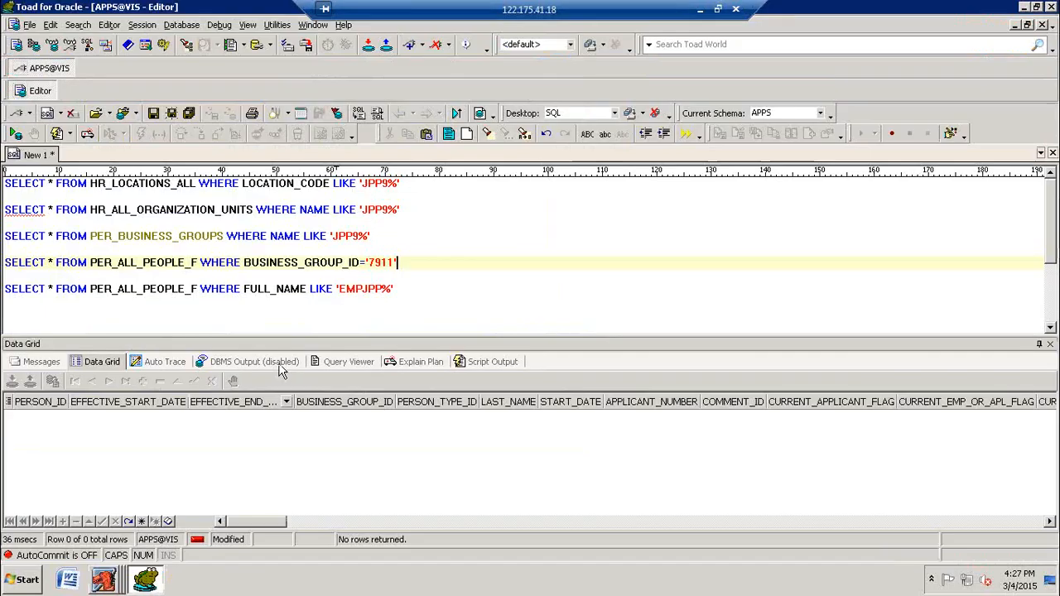
click(285, 289)
key(F9)
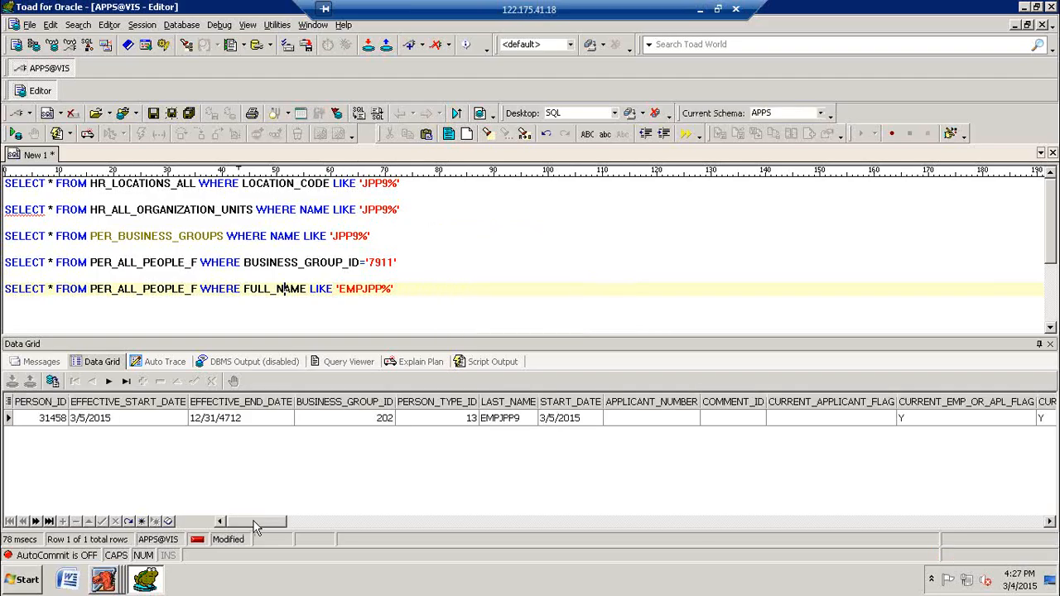
drag(256, 521, 49, 478)
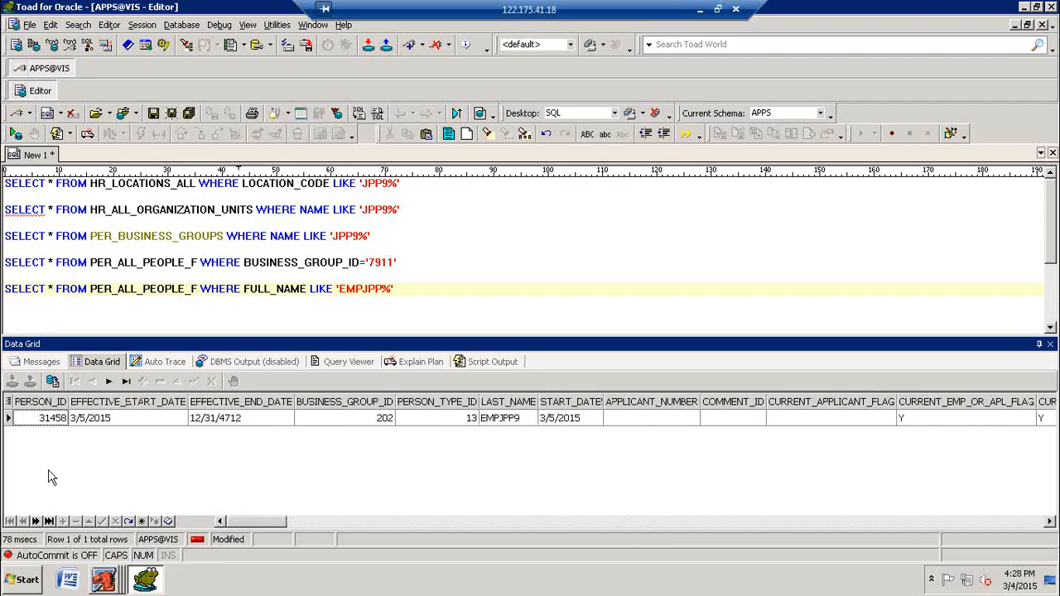
Step: Make the full-name people query return only BUSINESS_GROUP_ID instead of all columns, and run it
click(52, 288)
key(BackSpace)
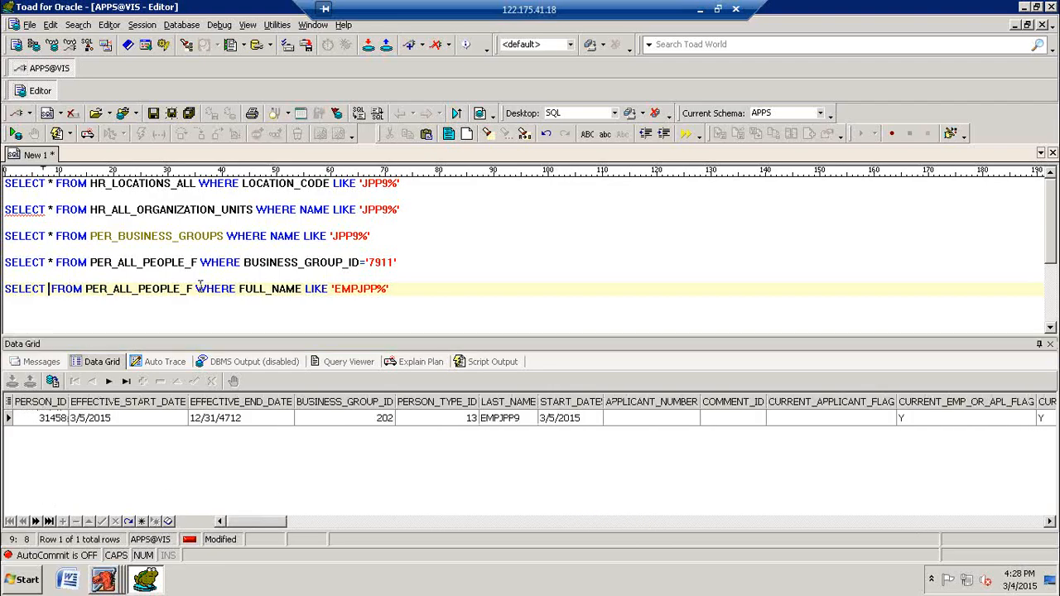
text(BUSINES)
text(S_GROUP_)
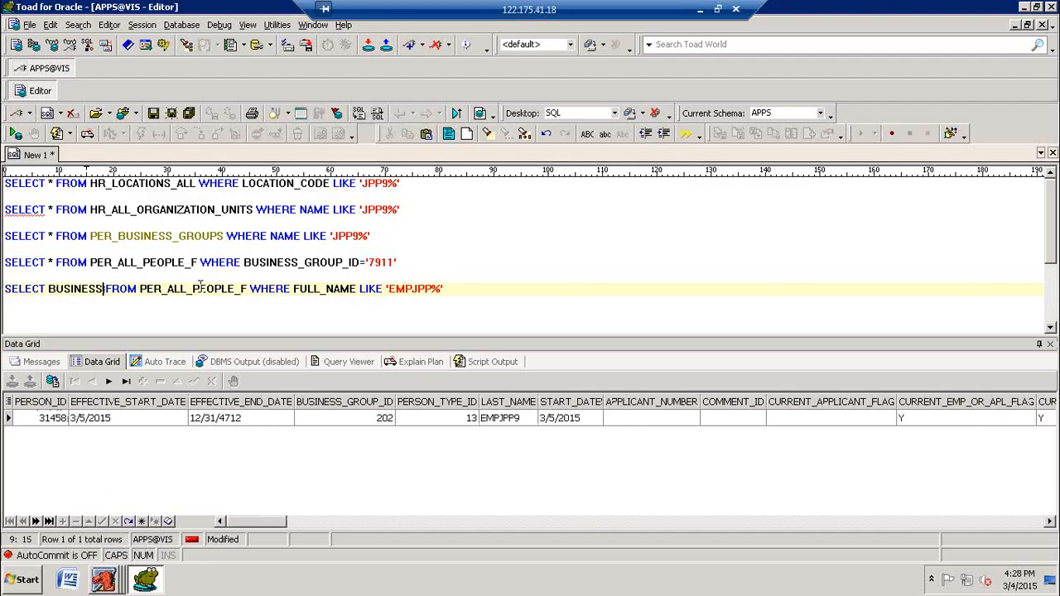
text(ID)
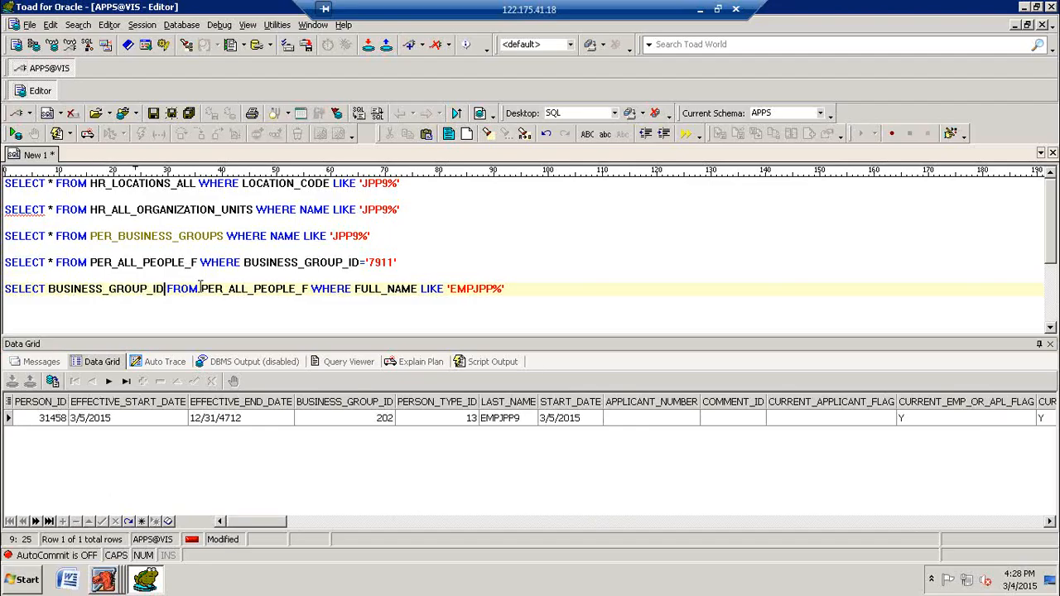
key(F9)
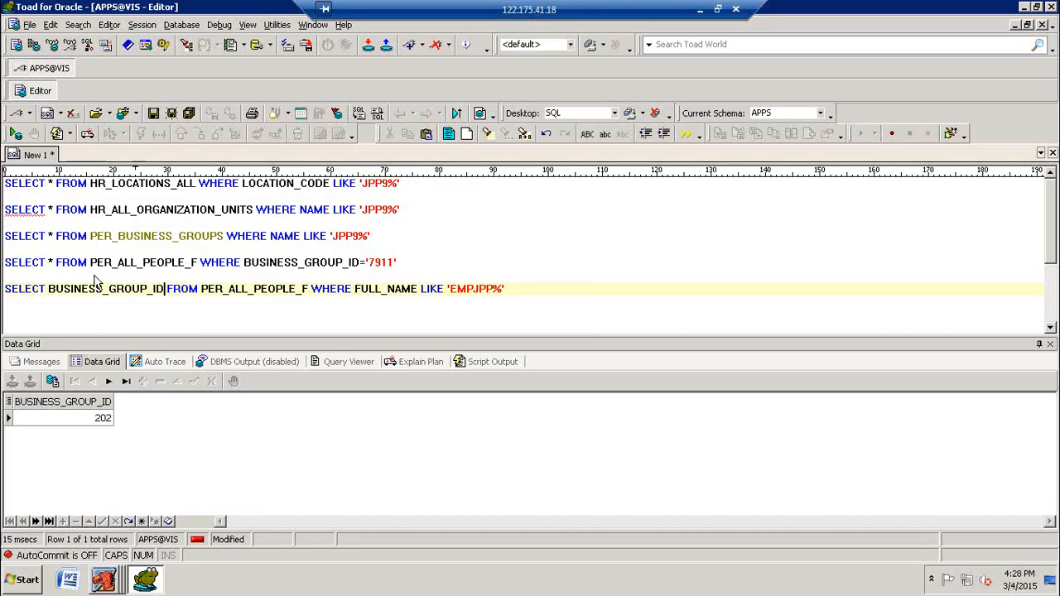
Step: Duplicate the HR_ALL_ORGANIZATION_UNITS query below the original, separated by a blank line
click(417, 208)
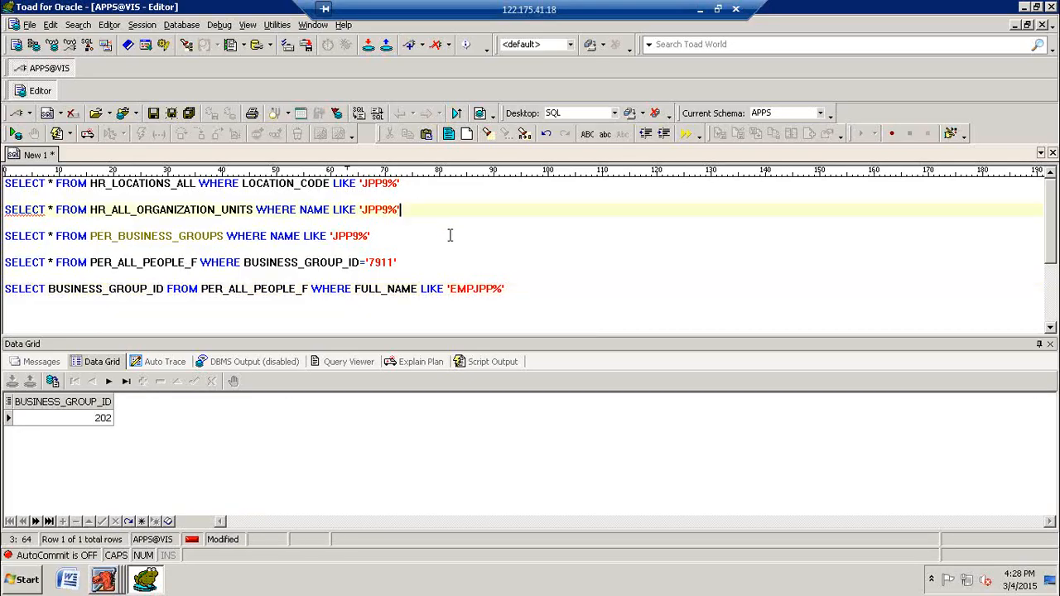
key(shift+Home)
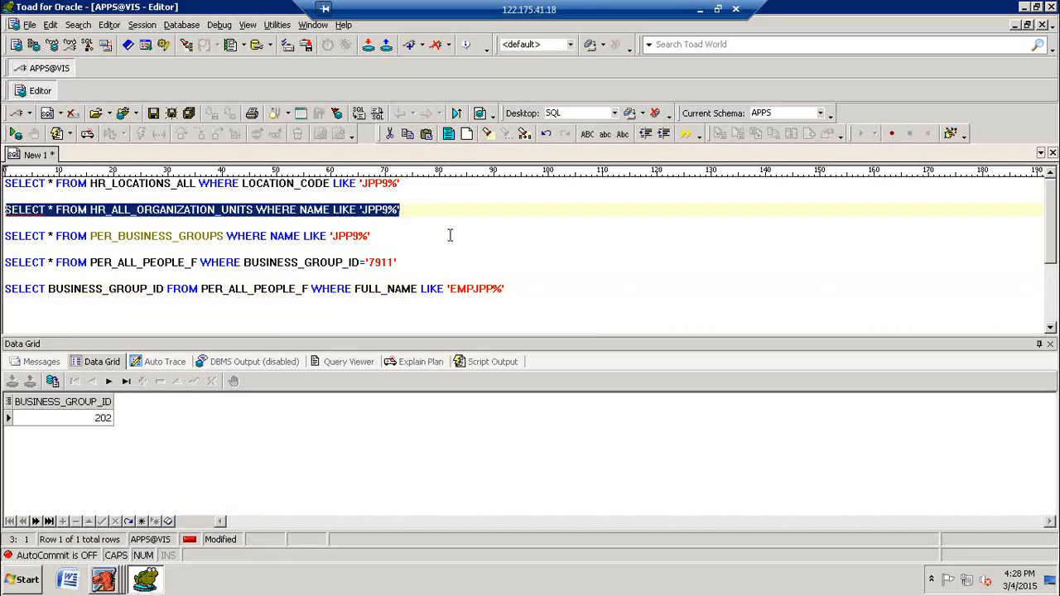
key(ctrl+c)
key(End)
key(Return)
key(Return)
key(ctrl+v)
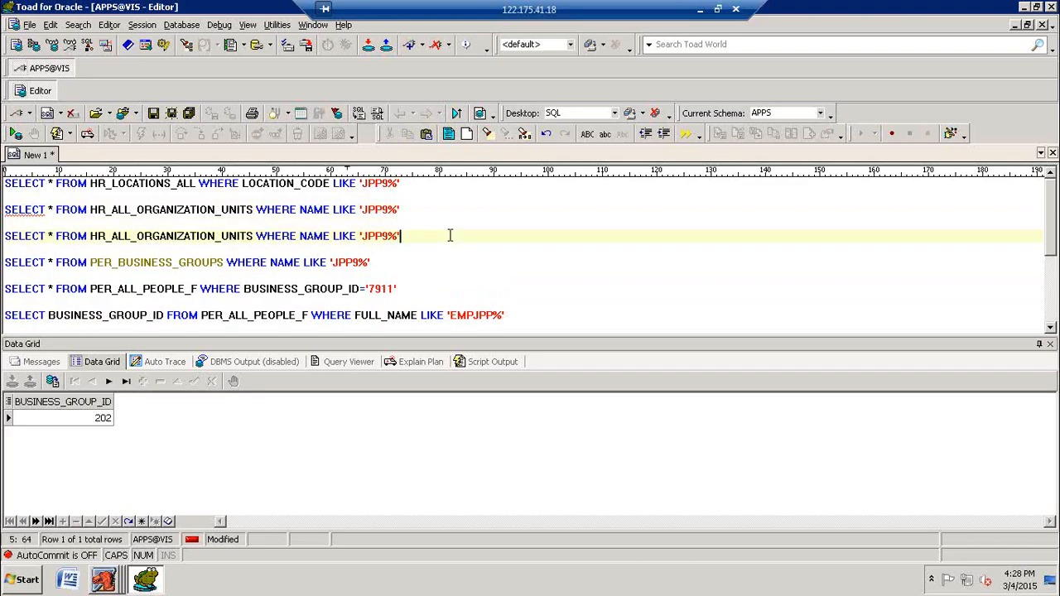
Step: Change the duplicated organization units query's condition to BUSINESS_GROUP_ID='202' and run it
key(BackSpace)
key(BackSpace)
key(BackSpace)
key(BackSpace)
key(BackSpace)
key(BackSpace)
key(BackSpace)
key(BackSpace)
key(BackSpace)
key(BackSpace)
key(BackSpace)
key(BackSpace)
key(BackSpace)
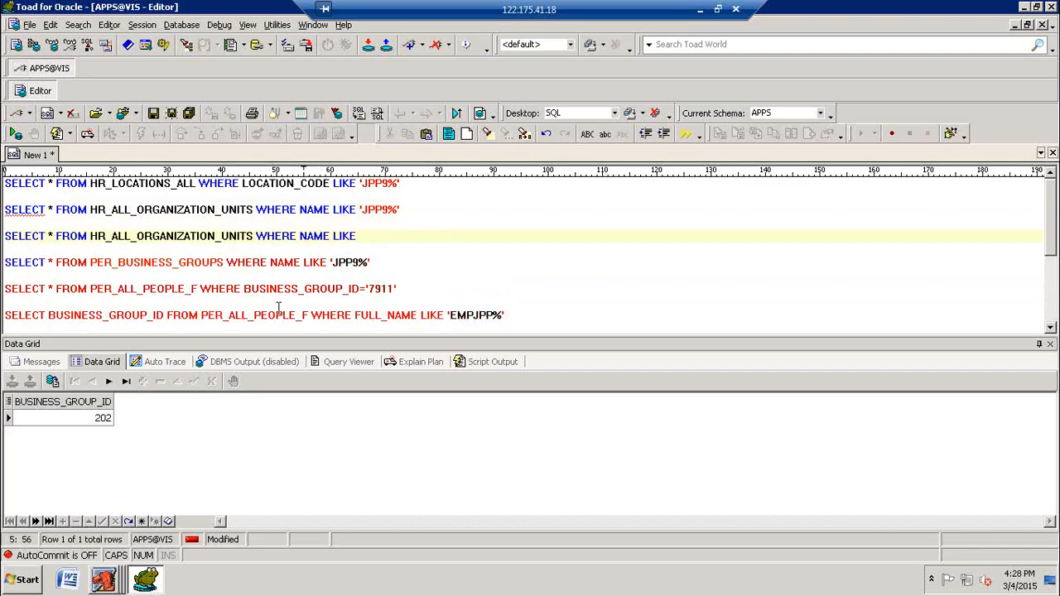
key(BackSpace)
key(BackSpace)
key(BackSpace)
key(BackSpace)
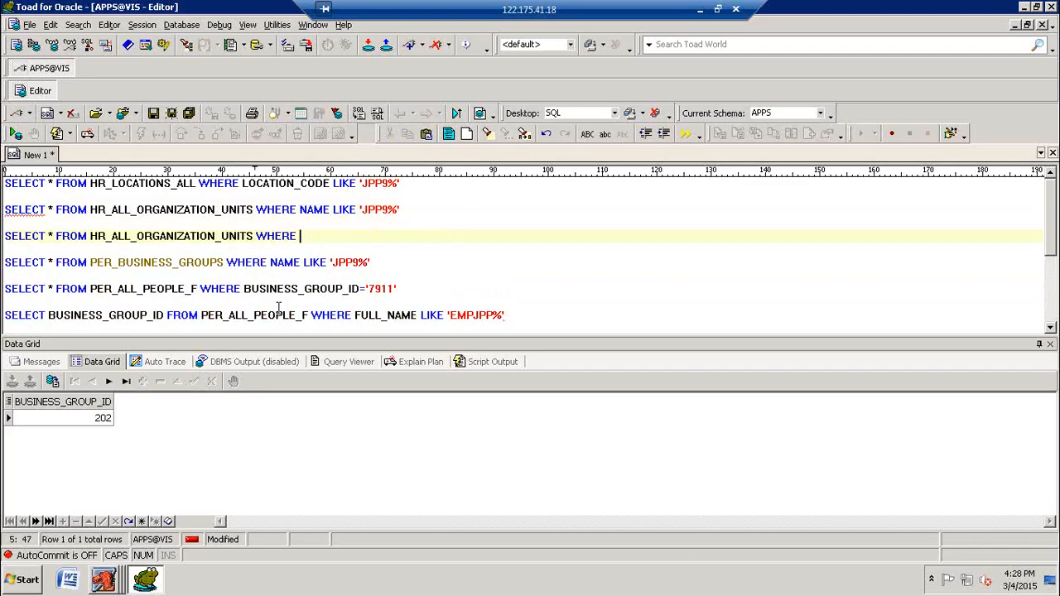
text(BUSINESS_GROUP_ID)
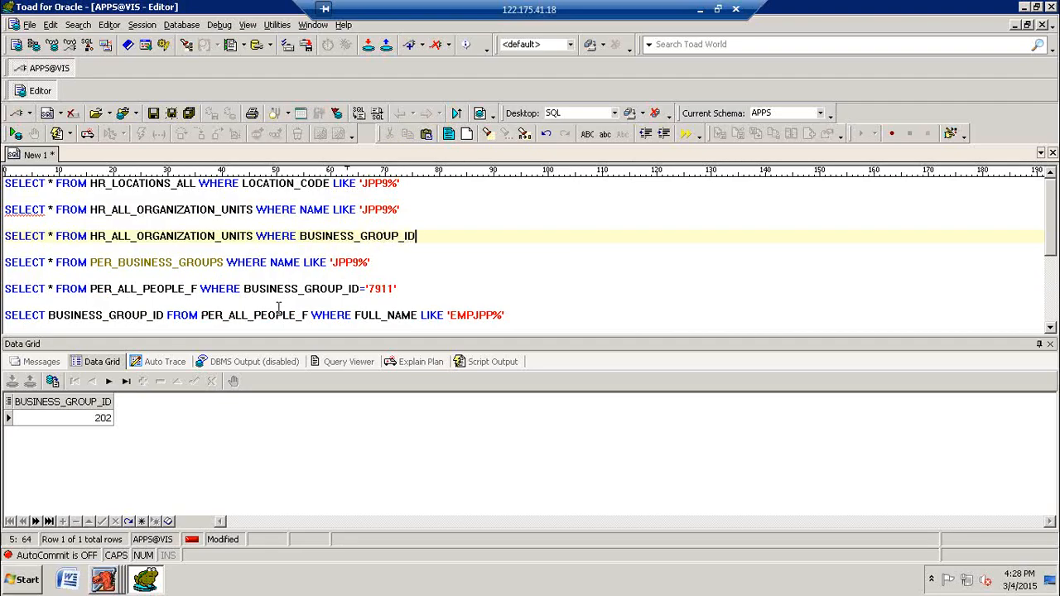
text(='202)
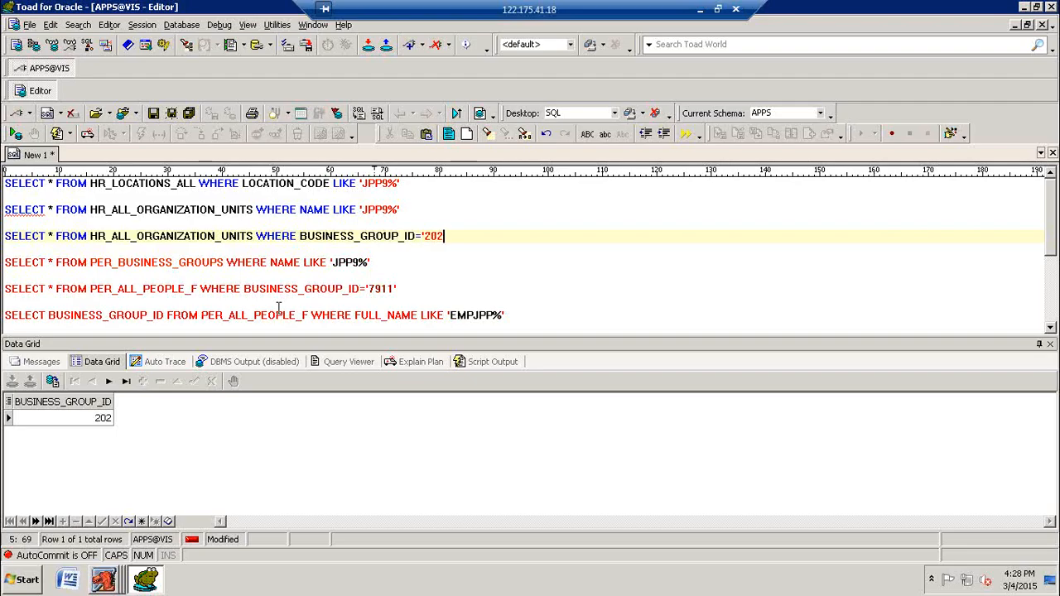
text(')
key(F9)
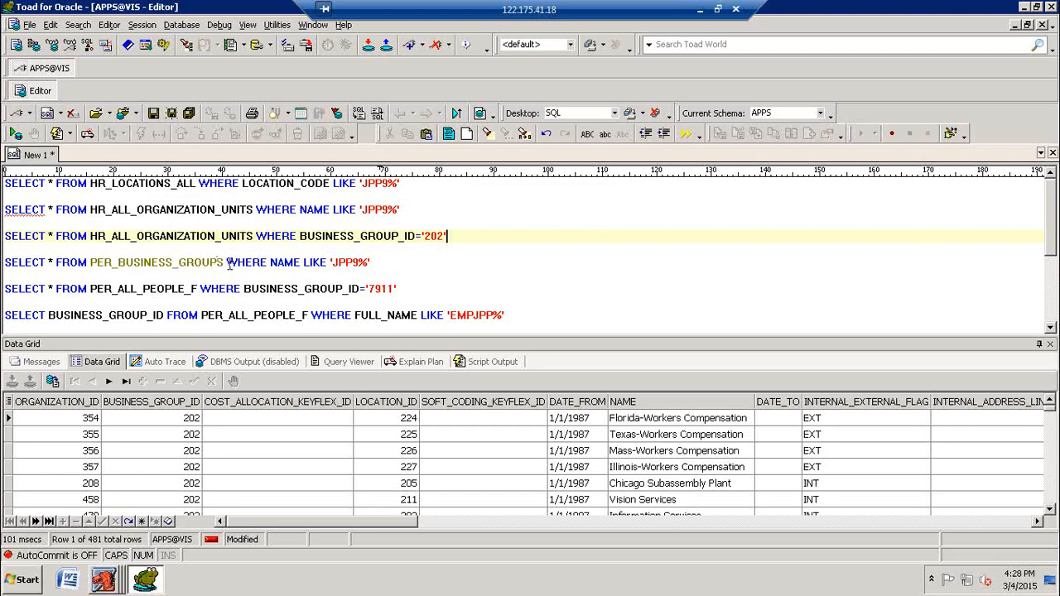
Step: Add the condition AND ORGANIZATION_ID='202' to the business group 202 organization units query and run it
click(401, 262)
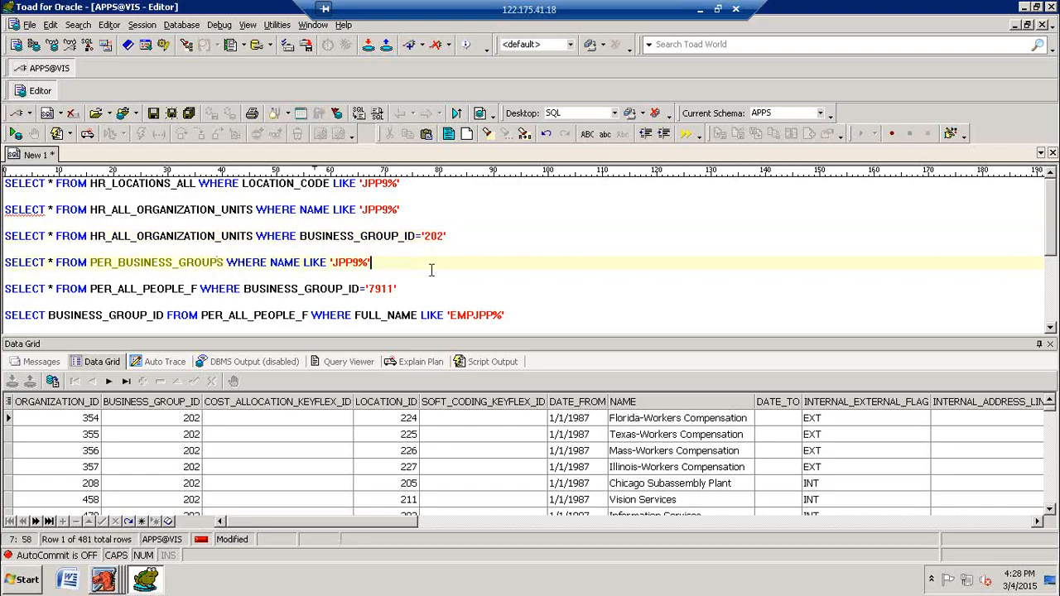
key(shift+Home)
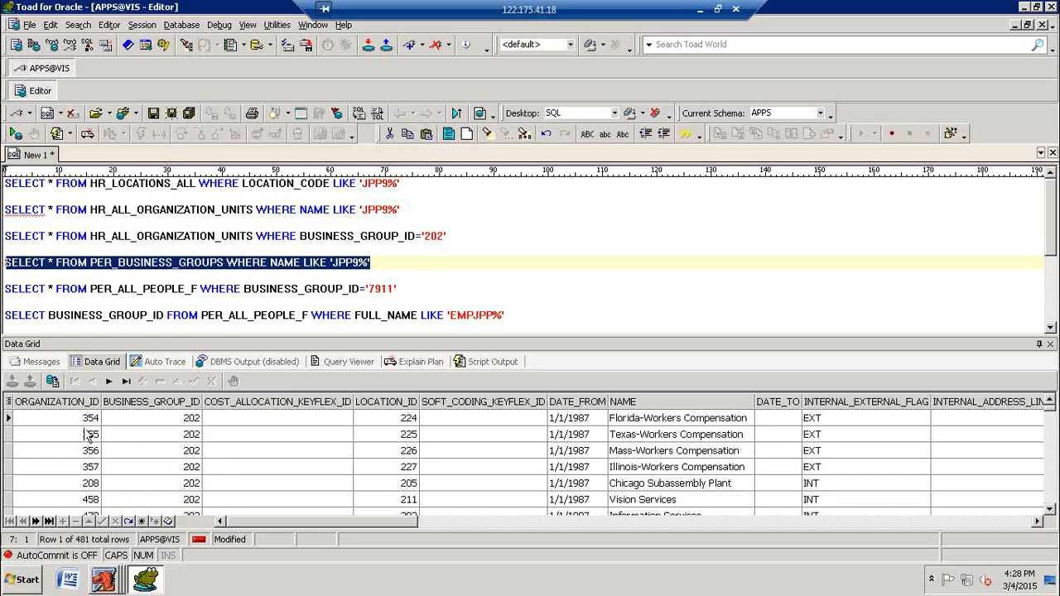
click(500, 231)
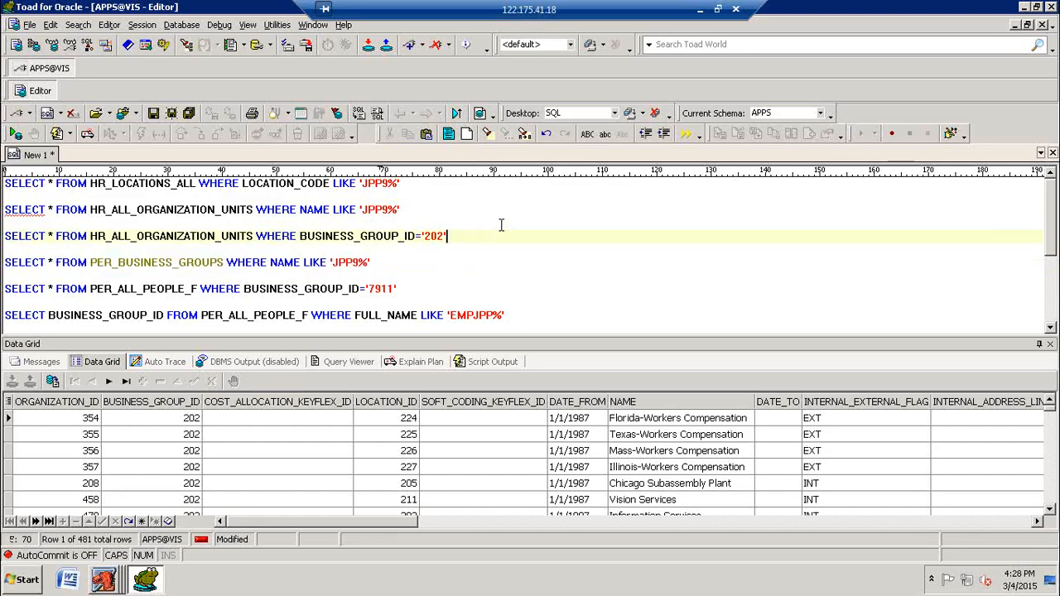
text(AND ORGANIZATION_ID='202')
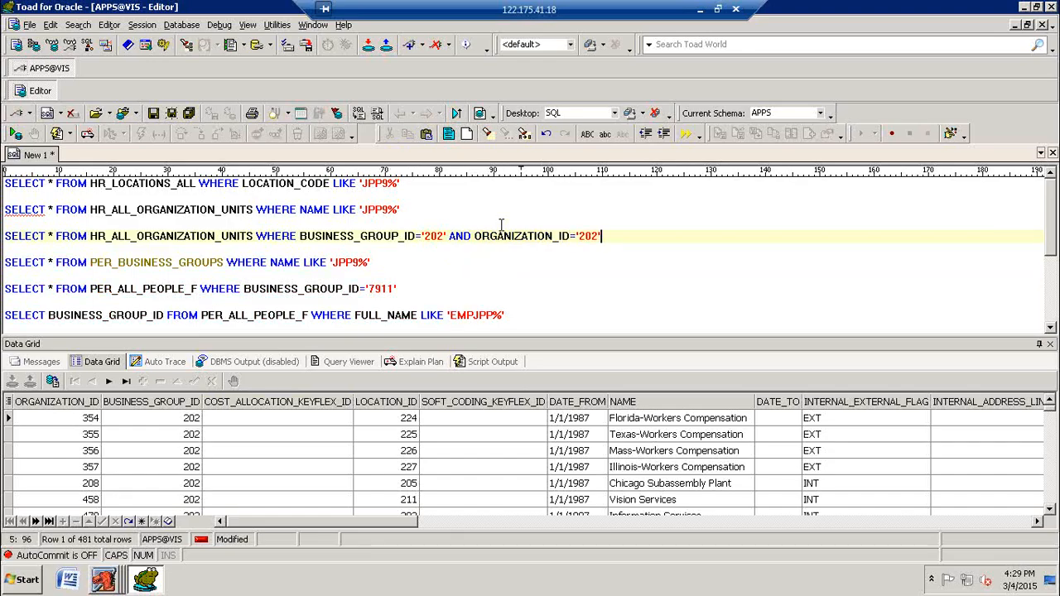
key(F9)
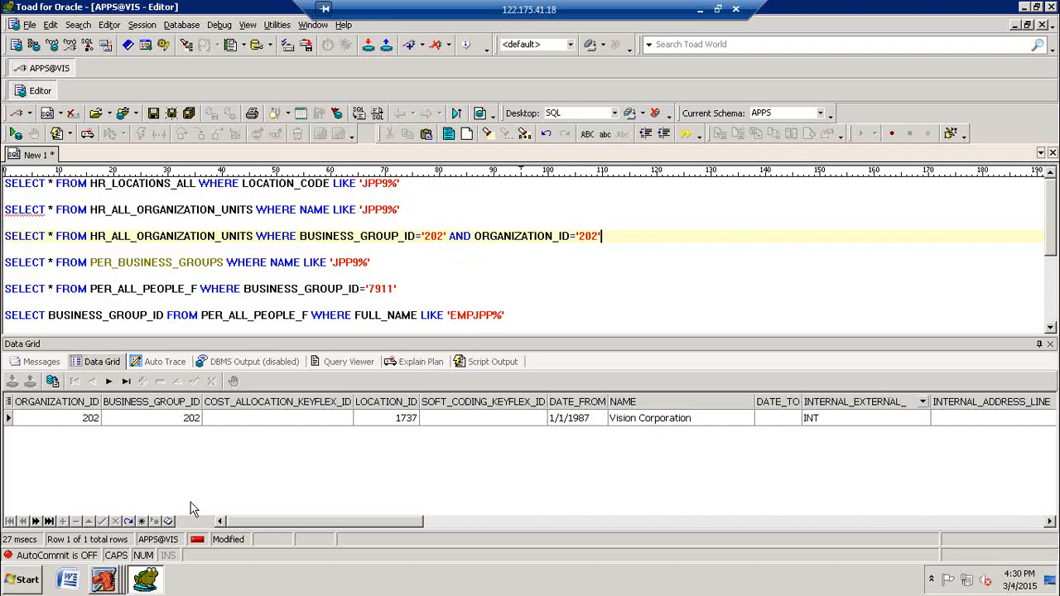
Step: Switch to Oracle Applications, close the People form and change the responsibility to System Administrator
click(113, 578)
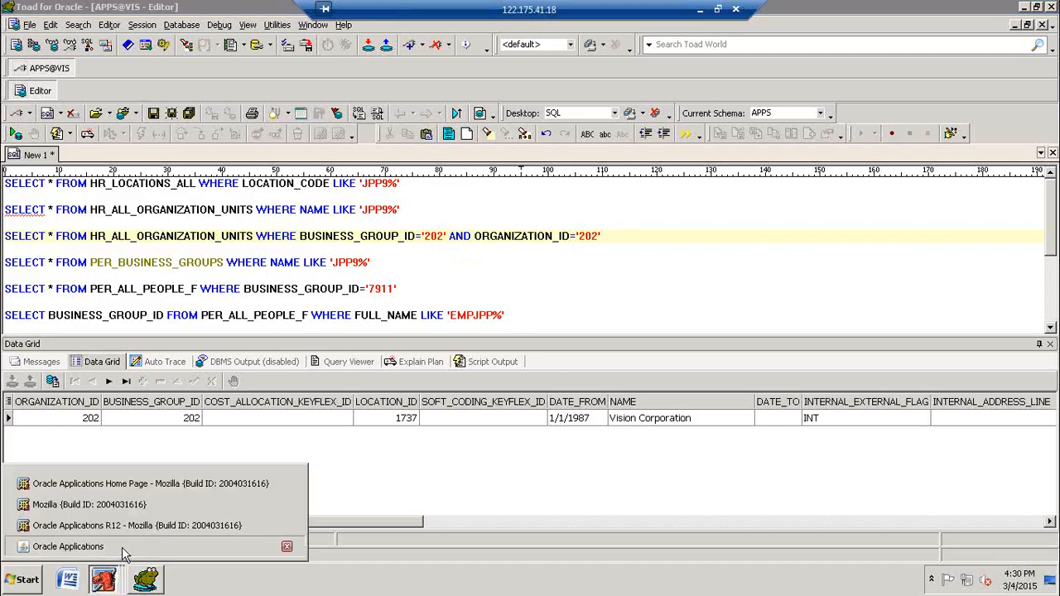
click(122, 547)
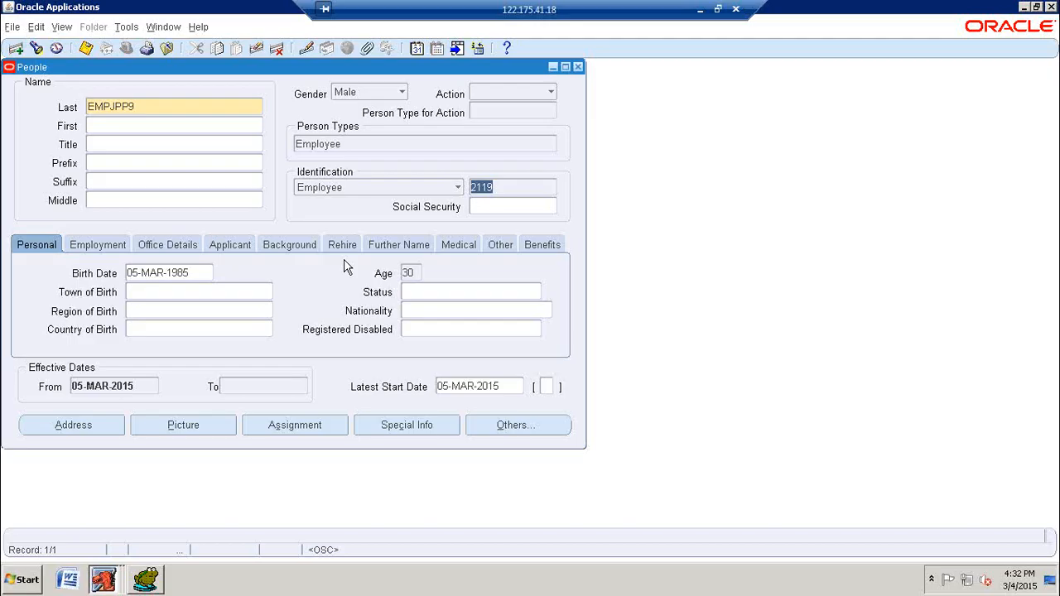
key(super)
click(613, 163)
click(579, 67)
click(126, 47)
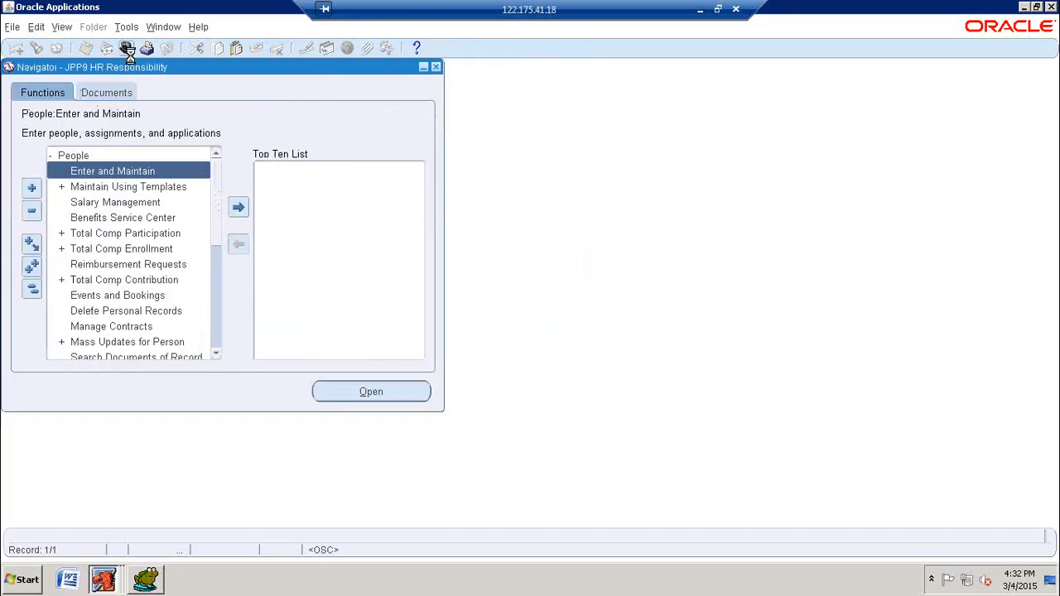
key(s)
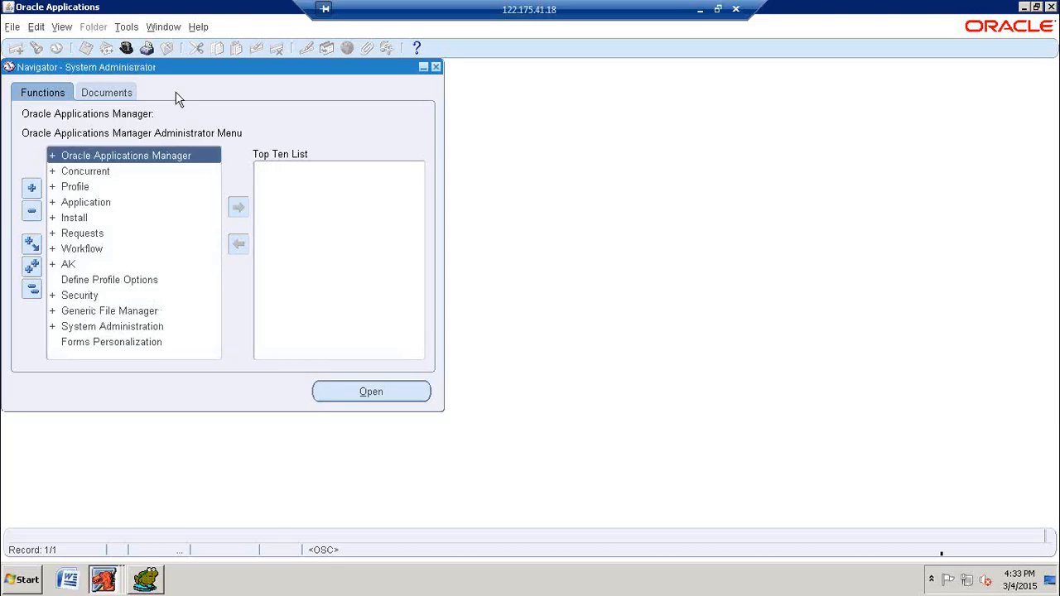
Step: Open the system profile search and enable the responsibility level for JPP9 HR Responsibility
key(p)
key(Return)
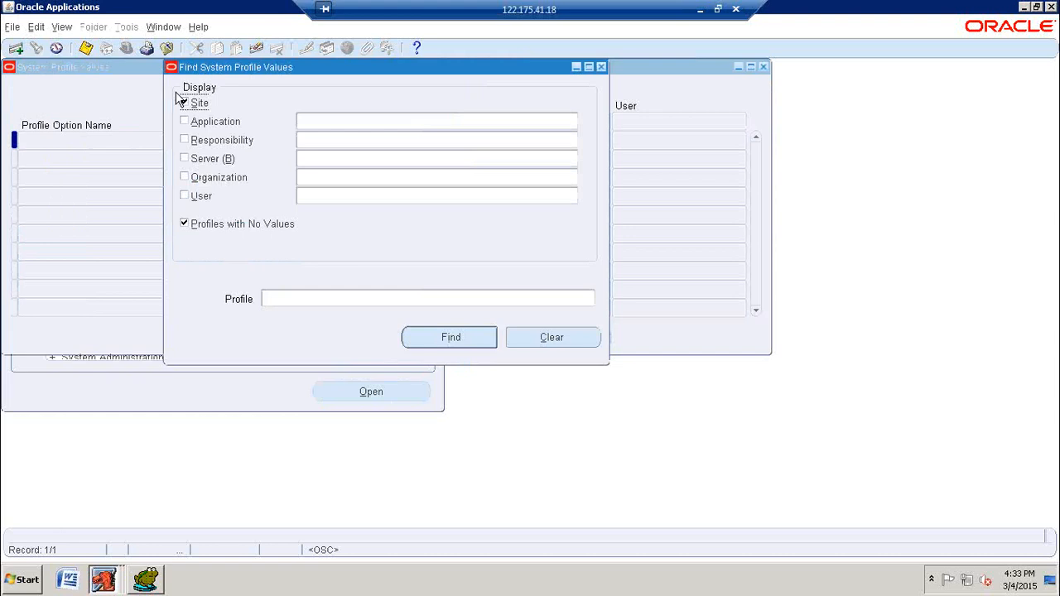
click(243, 146)
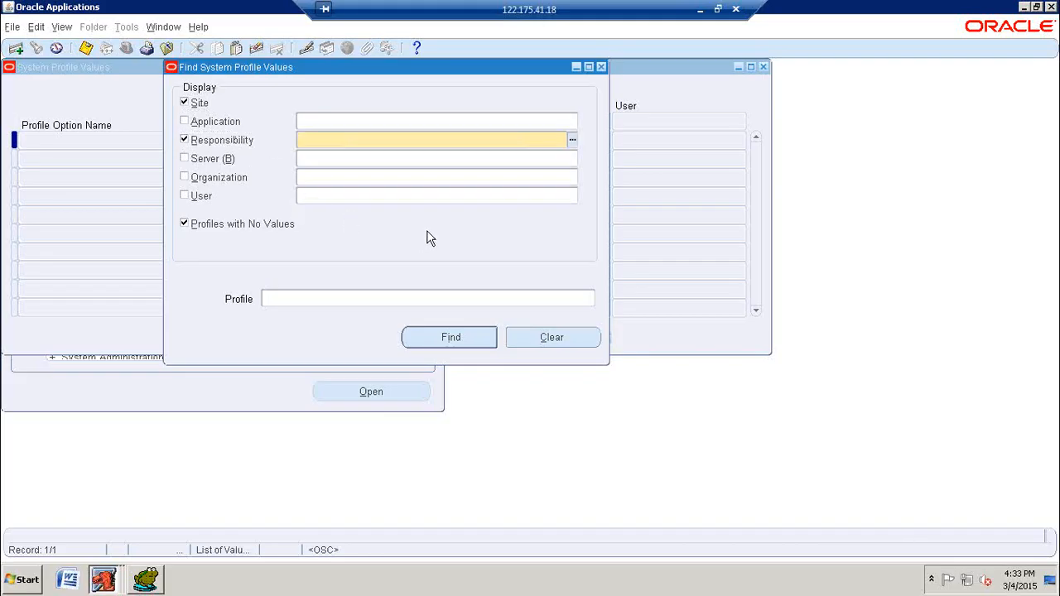
text(JPP9)
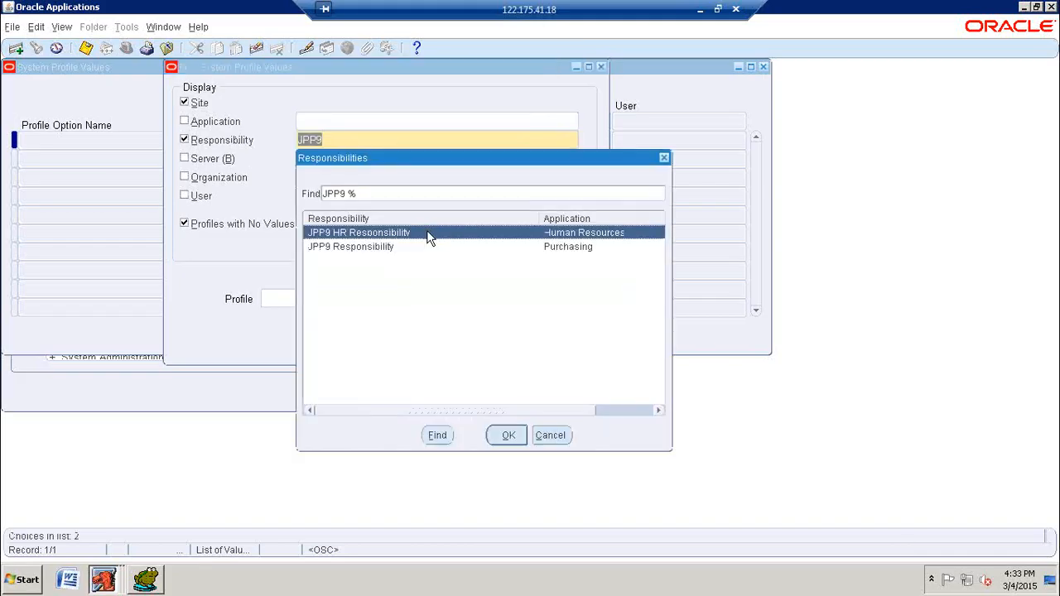
click(507, 435)
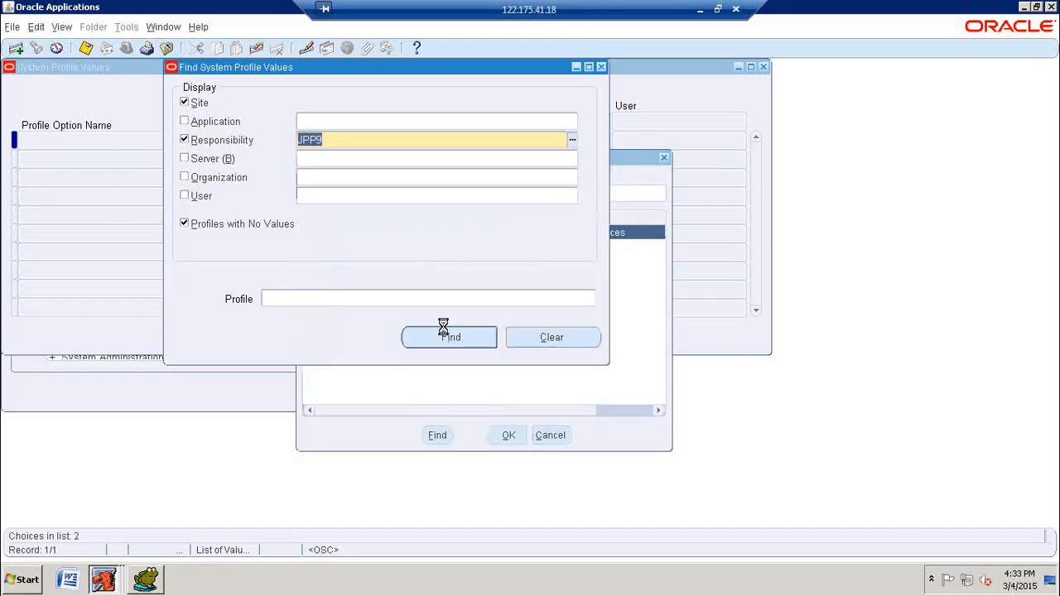
Step: Find the system profile options matching HR%BUSINES%
click(309, 300)
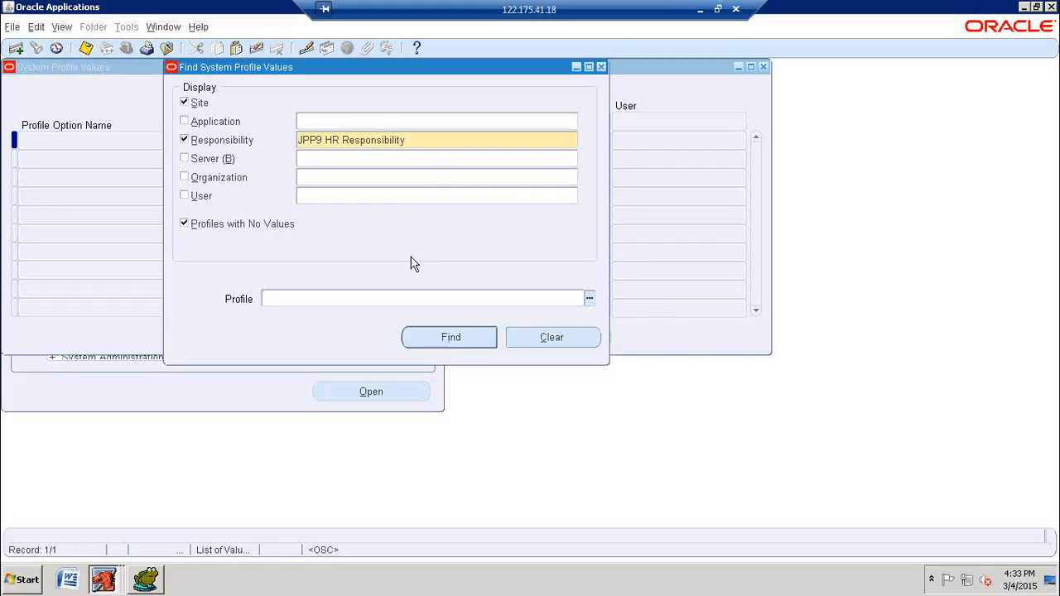
text(HR%BUSINES%)
click(472, 342)
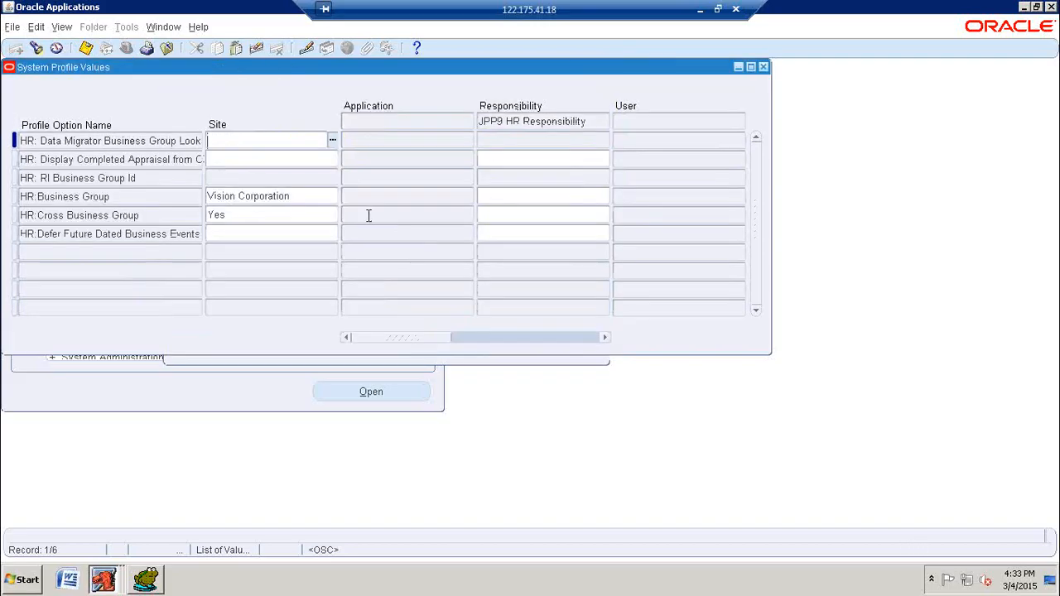
Step: Set the HR:Business Group profile to JPP9 Business Group INDIA at the JPP9 HR Responsibility level
click(130, 197)
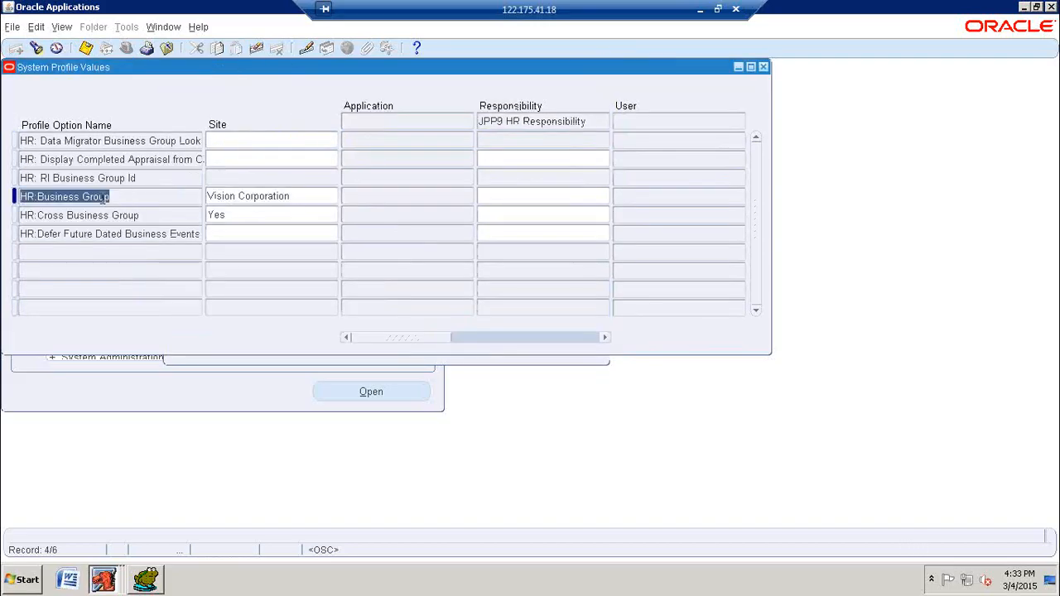
click(300, 197)
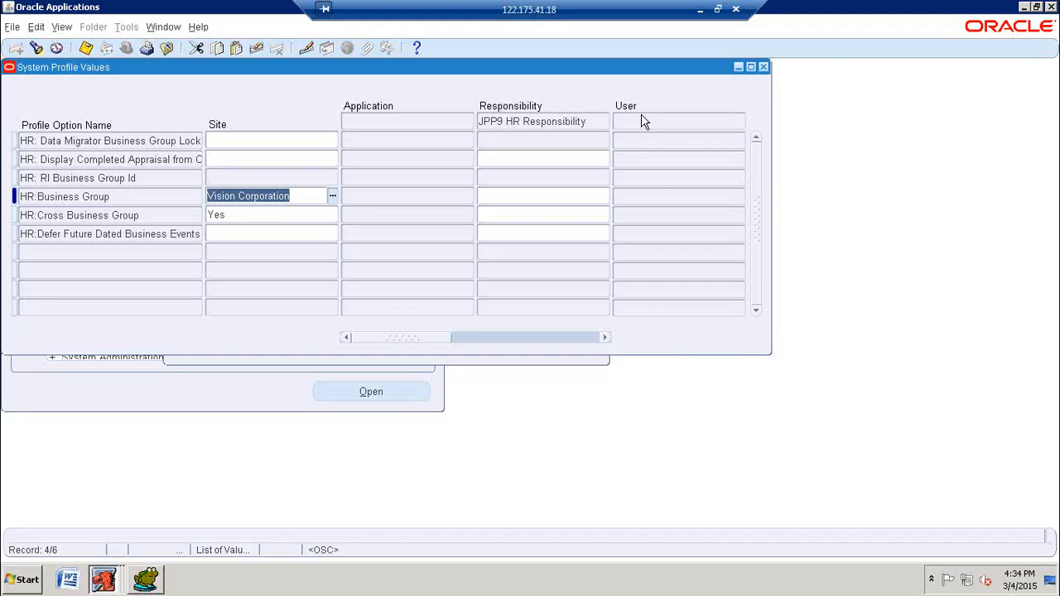
click(530, 197)
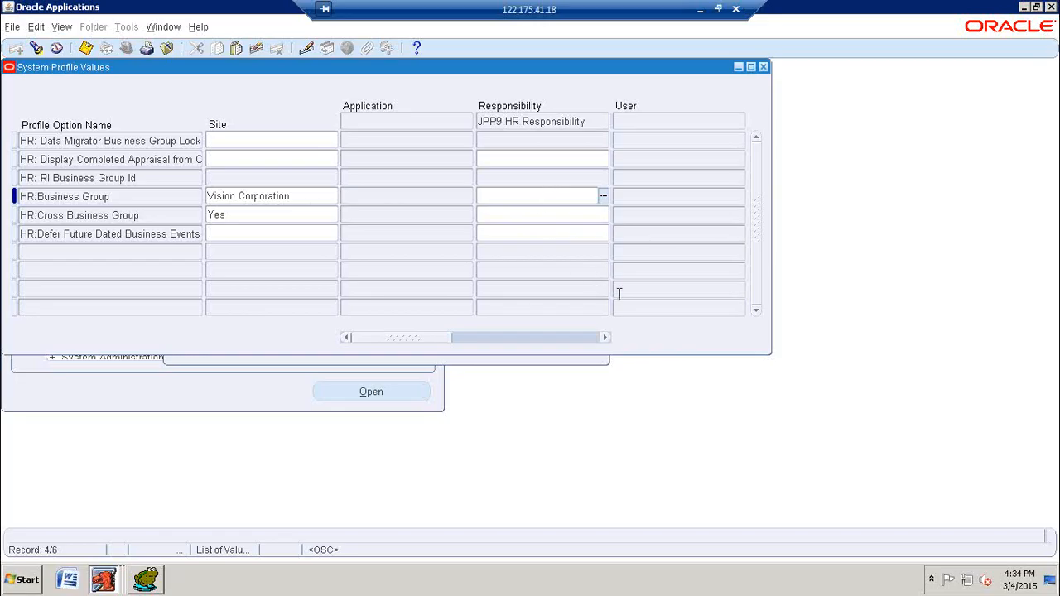
text(JPP9)
key(Tab)
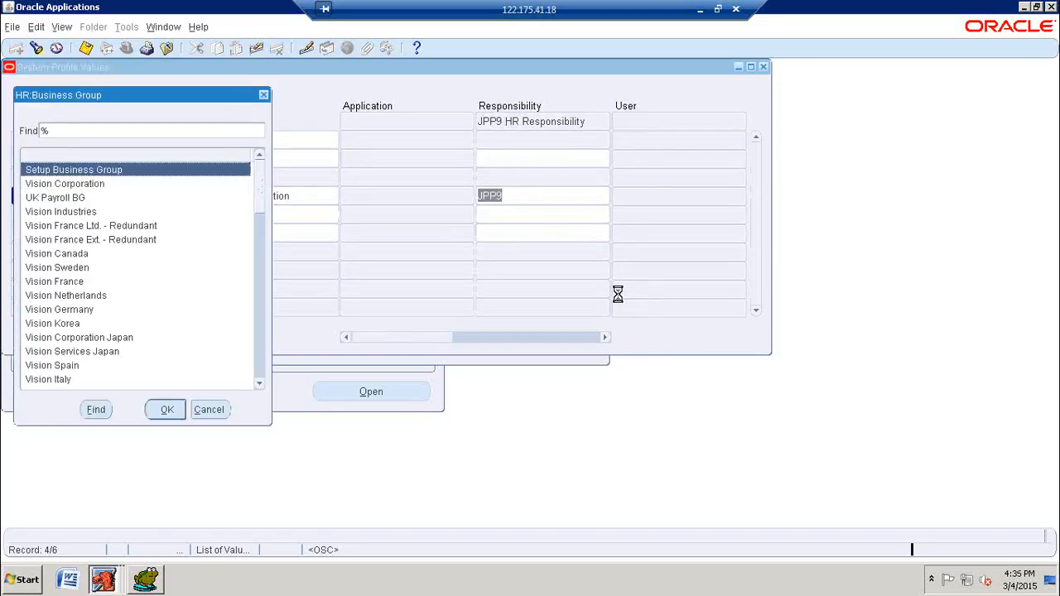
text(JPP)
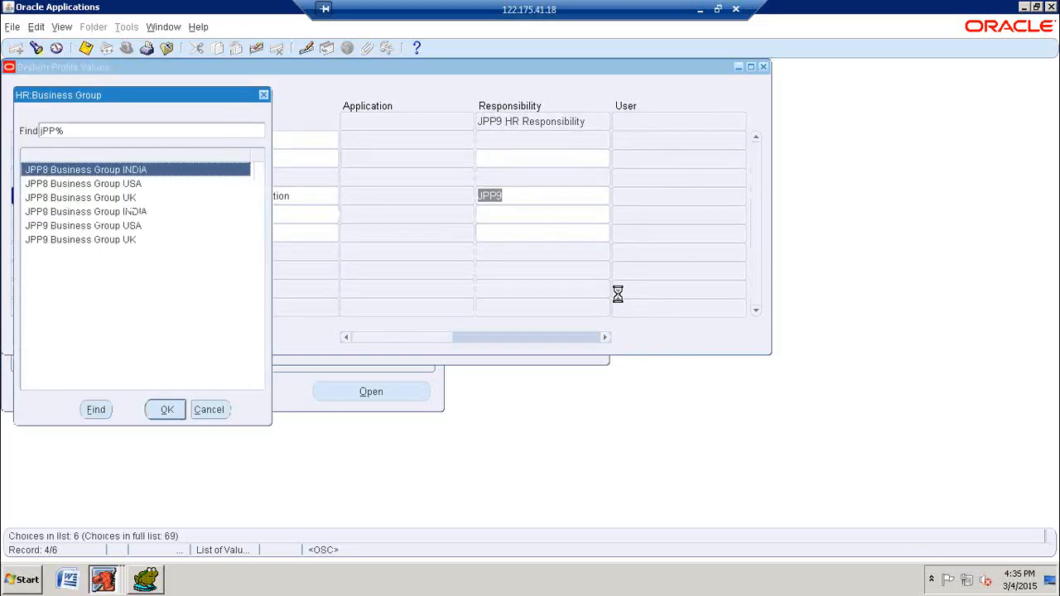
click(65, 214)
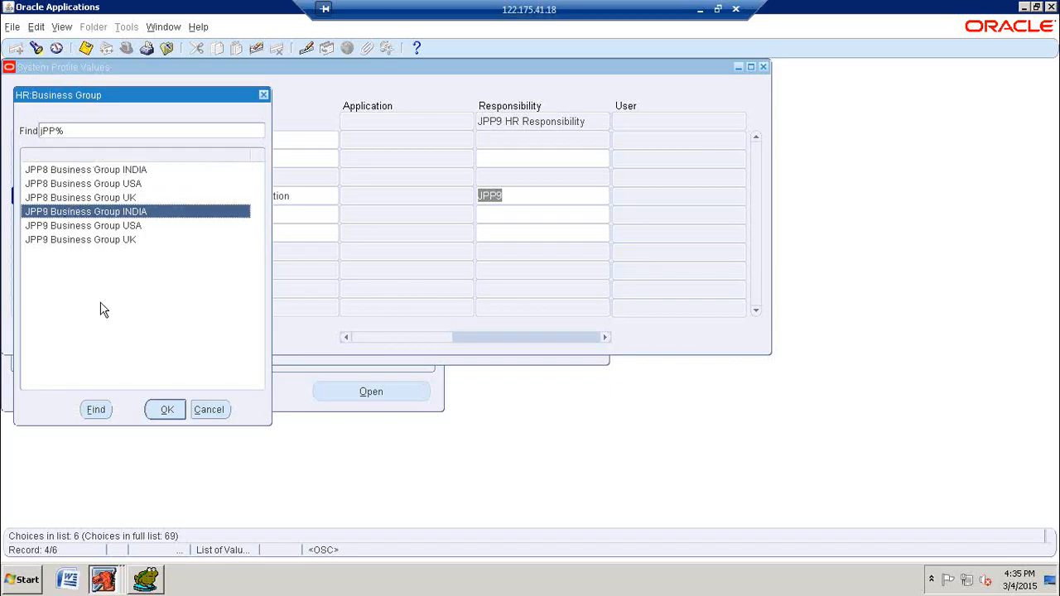
click(167, 413)
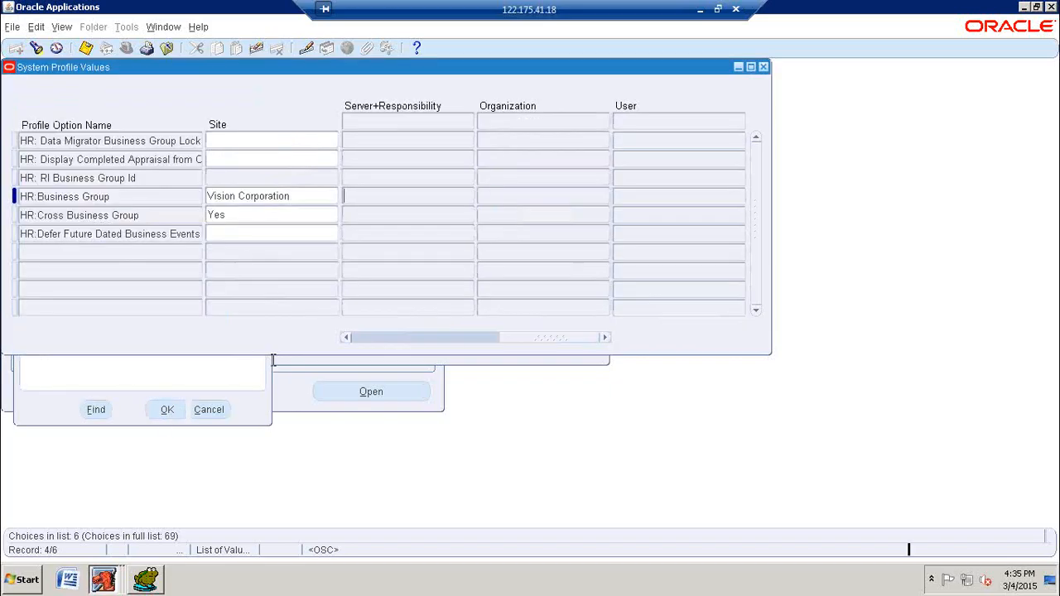
click(526, 335)
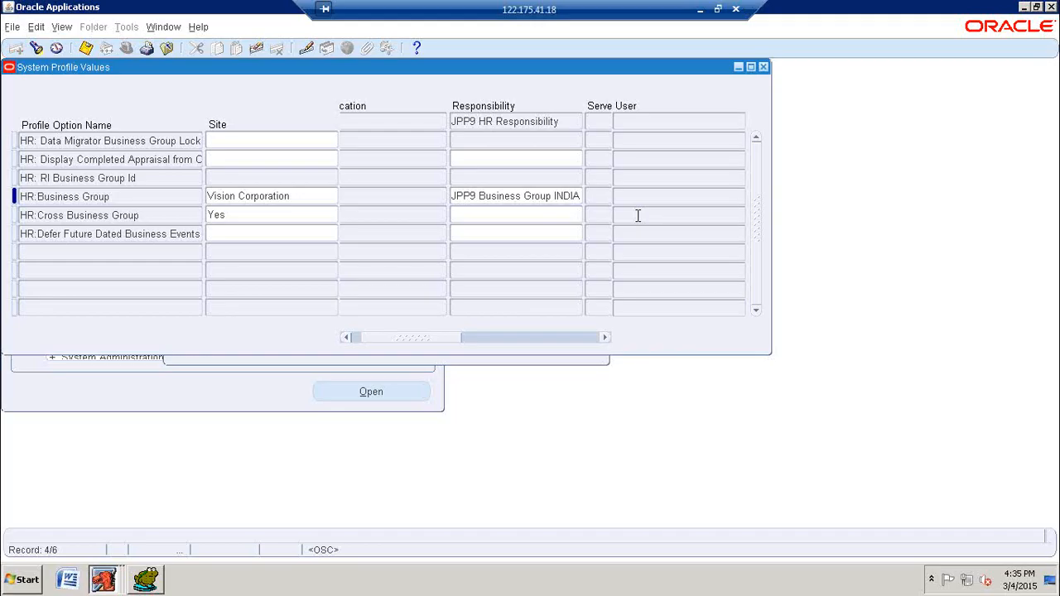
Step: Save the HR:Business Group value, check it at the responsibility level, and close the system profile values
click(86, 50)
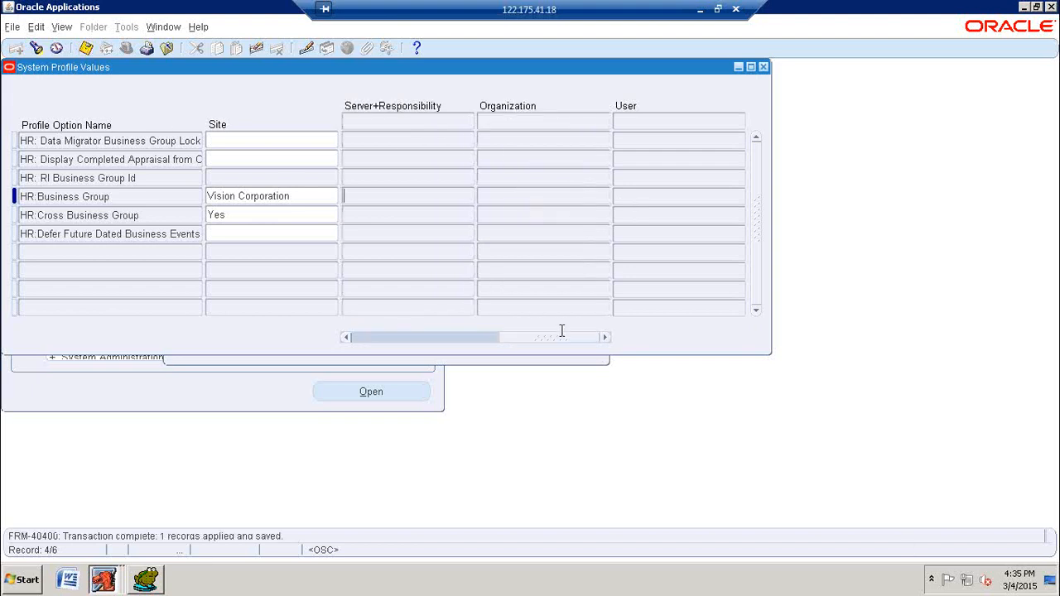
drag(562, 335, 406, 341)
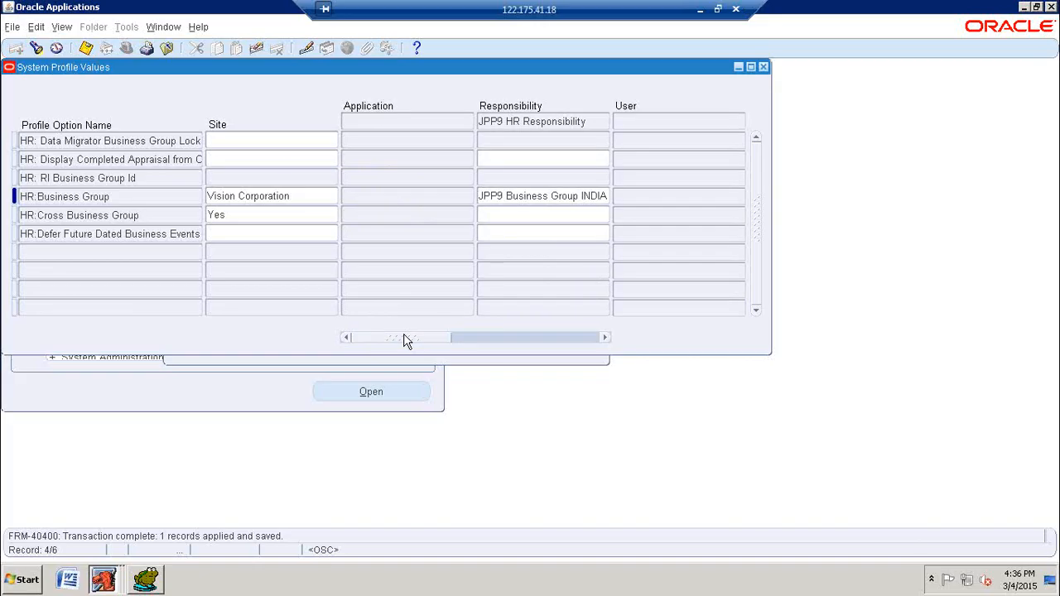
click(763, 68)
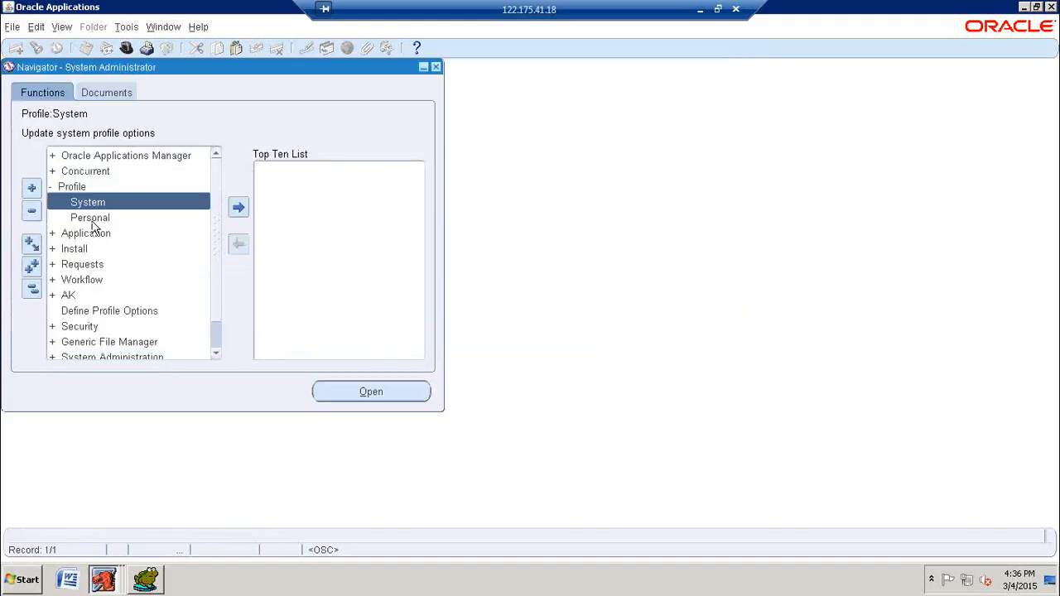
Step: Reopen the system profile search and enable the responsibility level for JPP9 HR Responsibility
double_click(93, 205)
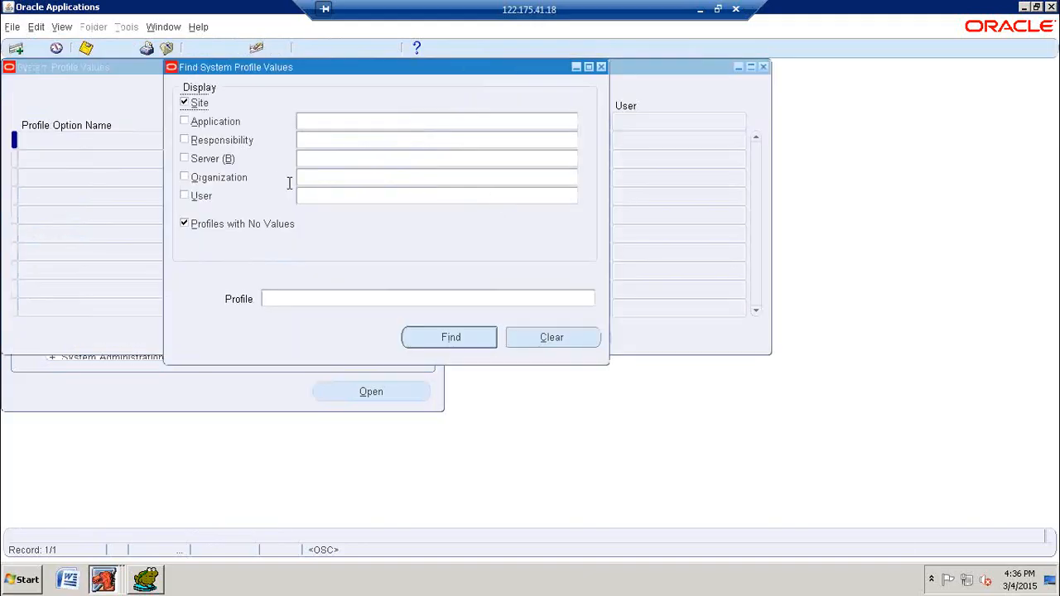
click(236, 143)
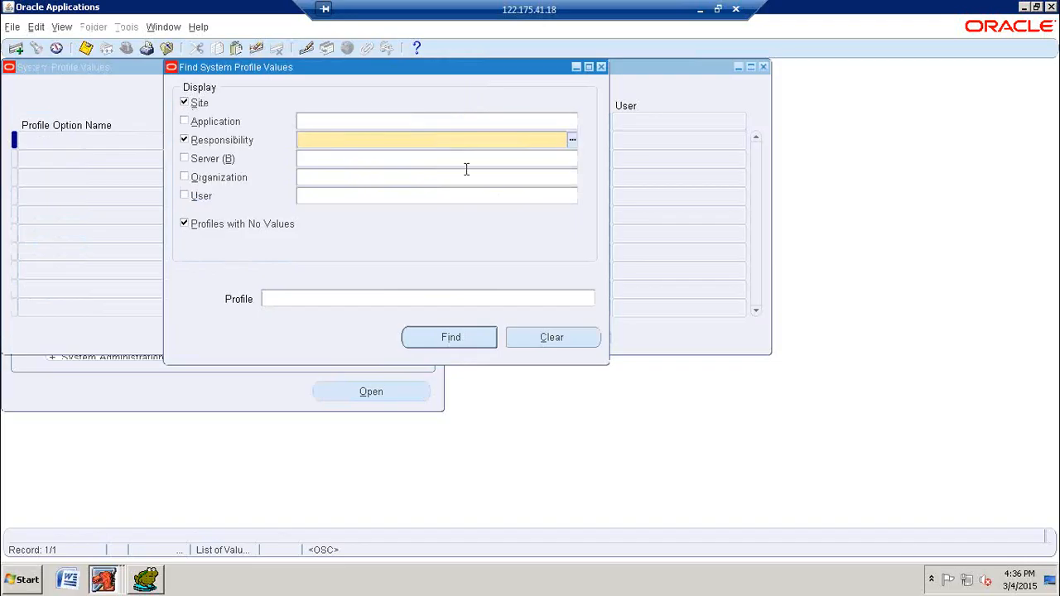
text(JPP9)
key(Tab)
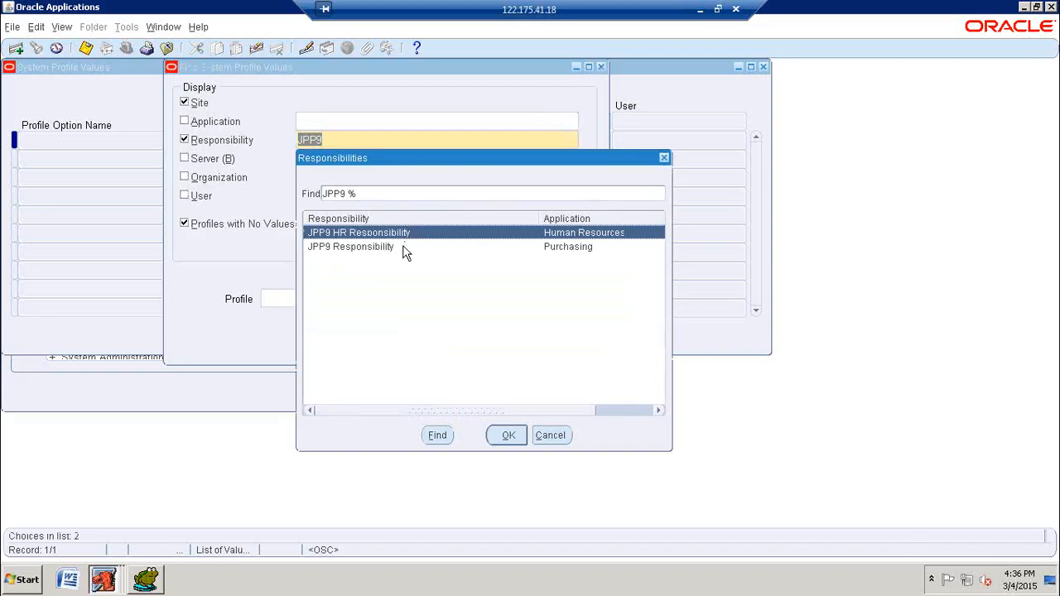
click(492, 438)
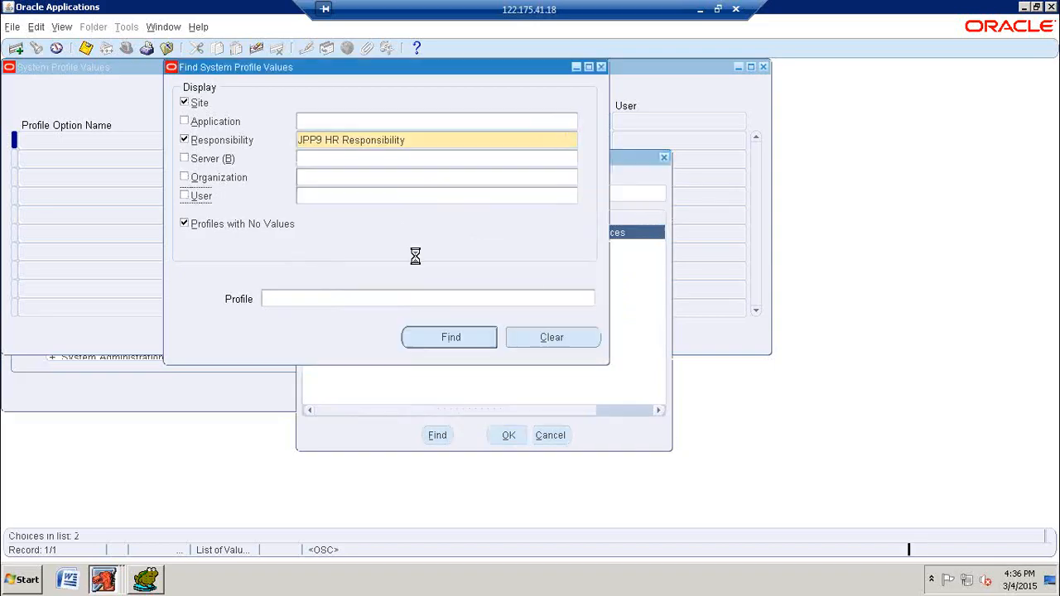
Step: Find the system profile options matching HR%SECUR%
click(357, 296)
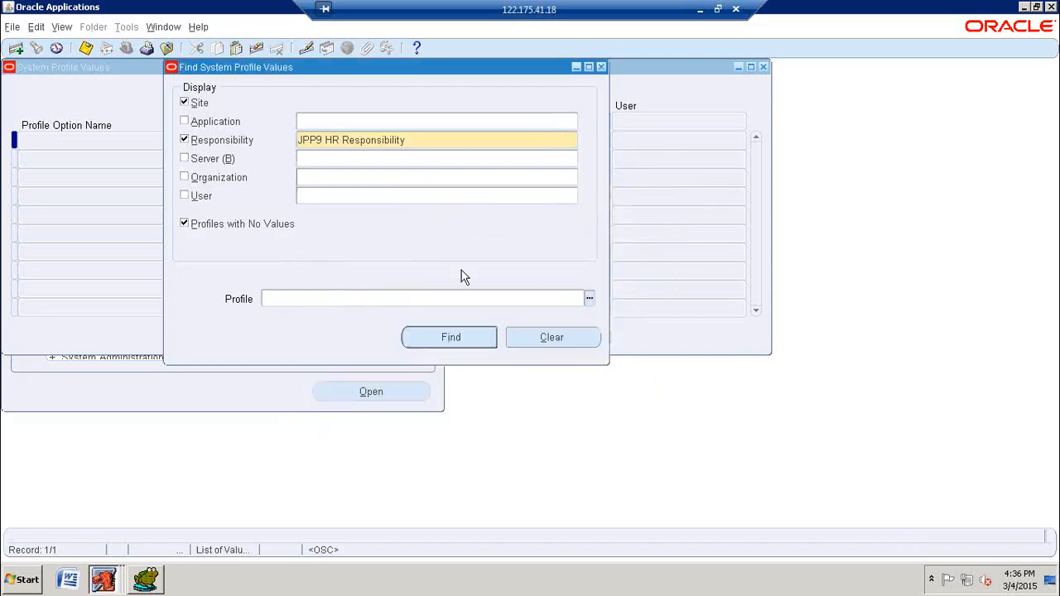
text(HR%SECUR%)
click(468, 335)
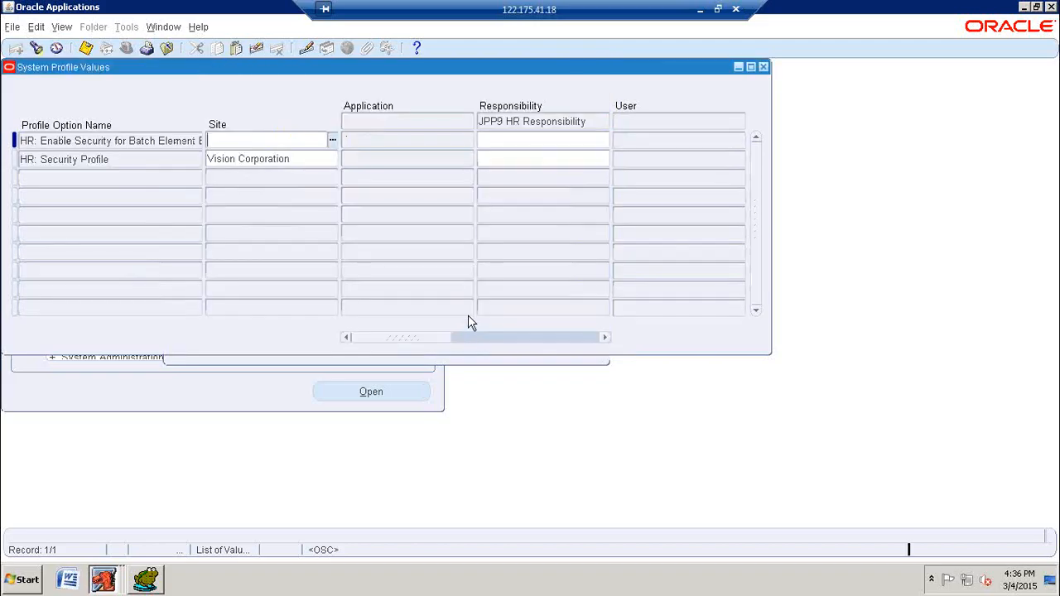
Step: Set the HR: Security Profile option to JPP9 Business Group INDIA at the JPP9 HR Responsibility level and save it
click(114, 159)
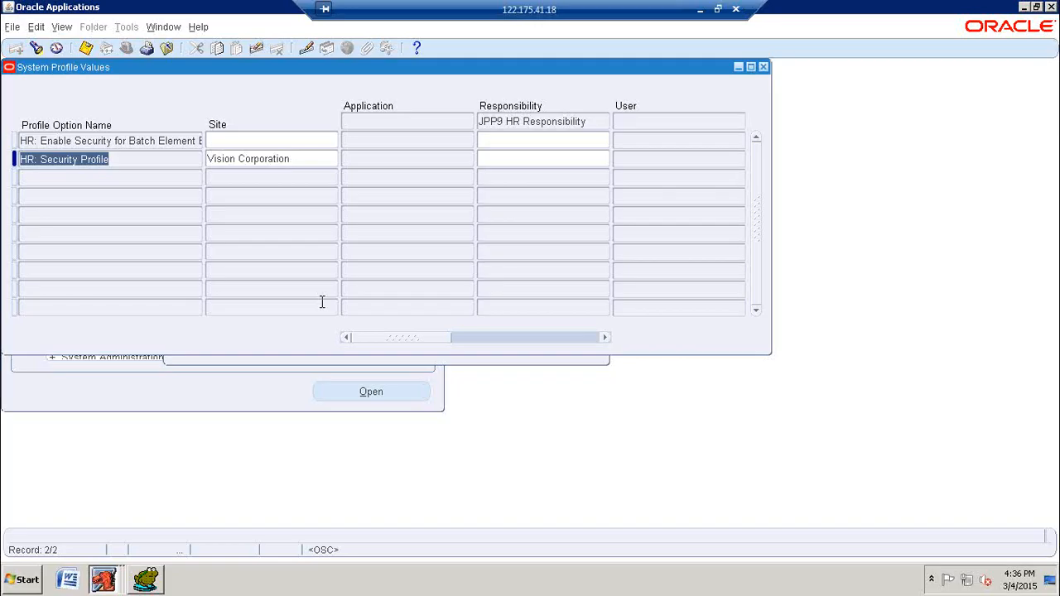
click(563, 159)
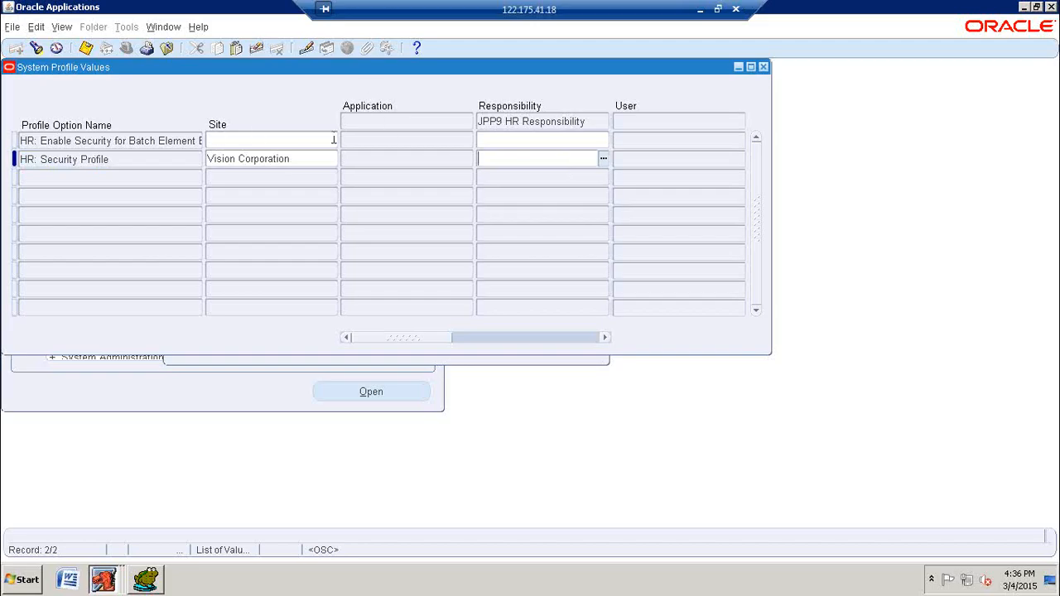
click(605, 160)
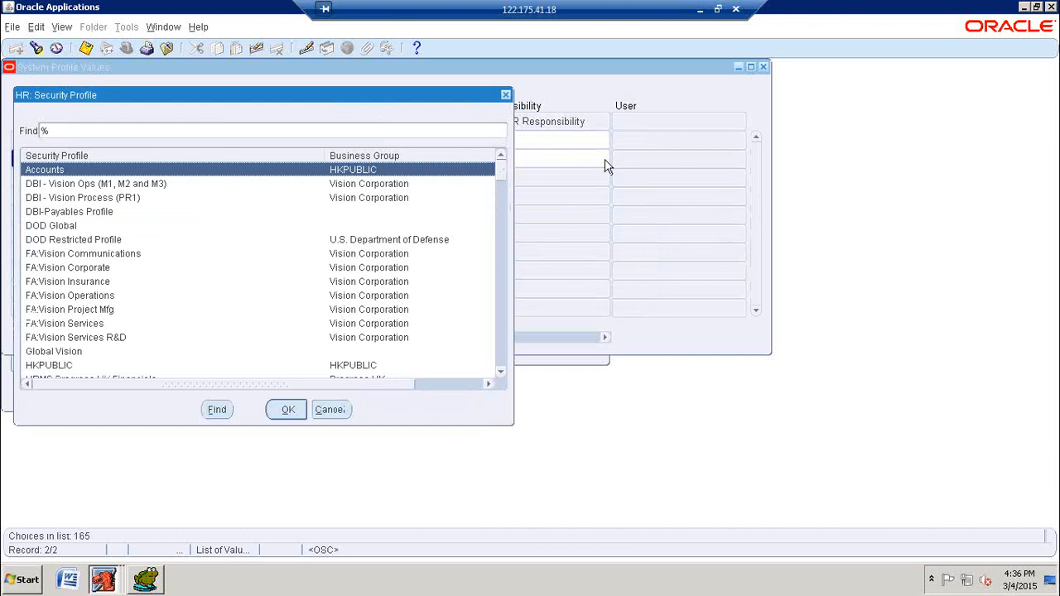
text(JPP)
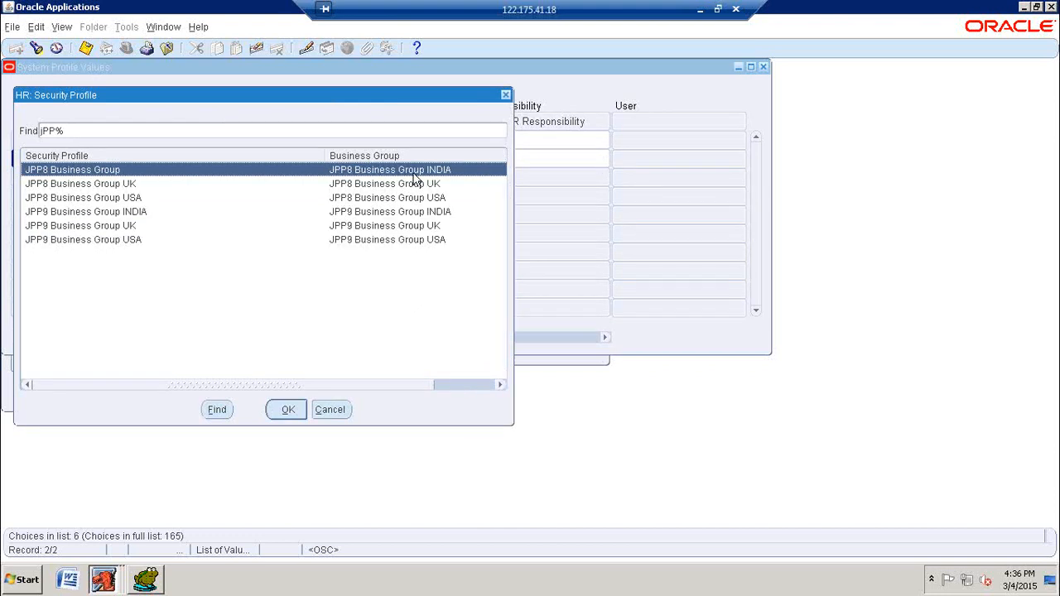
click(117, 216)
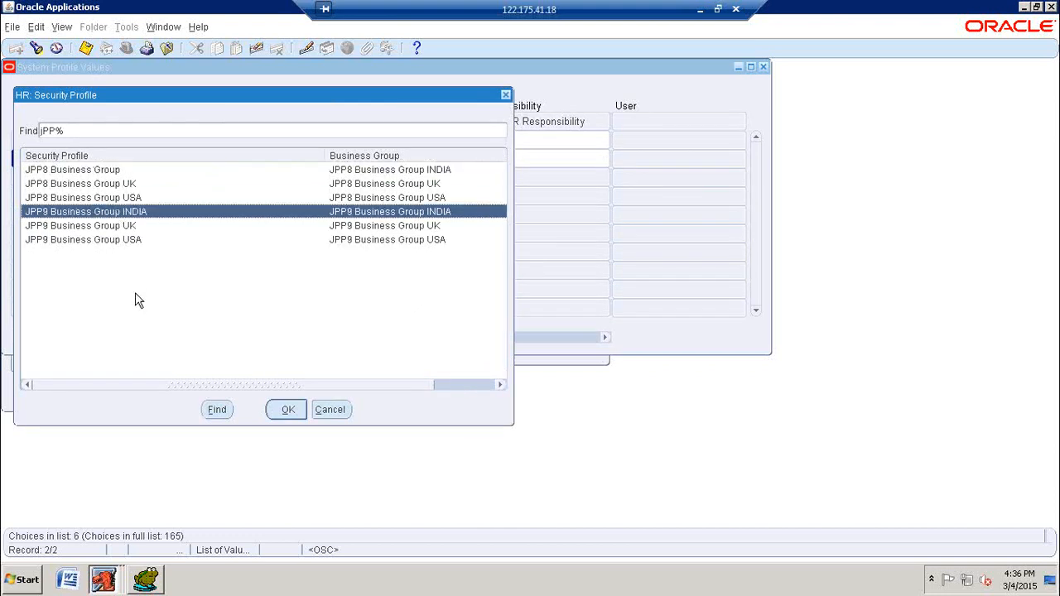
drag(356, 98, 555, 84)
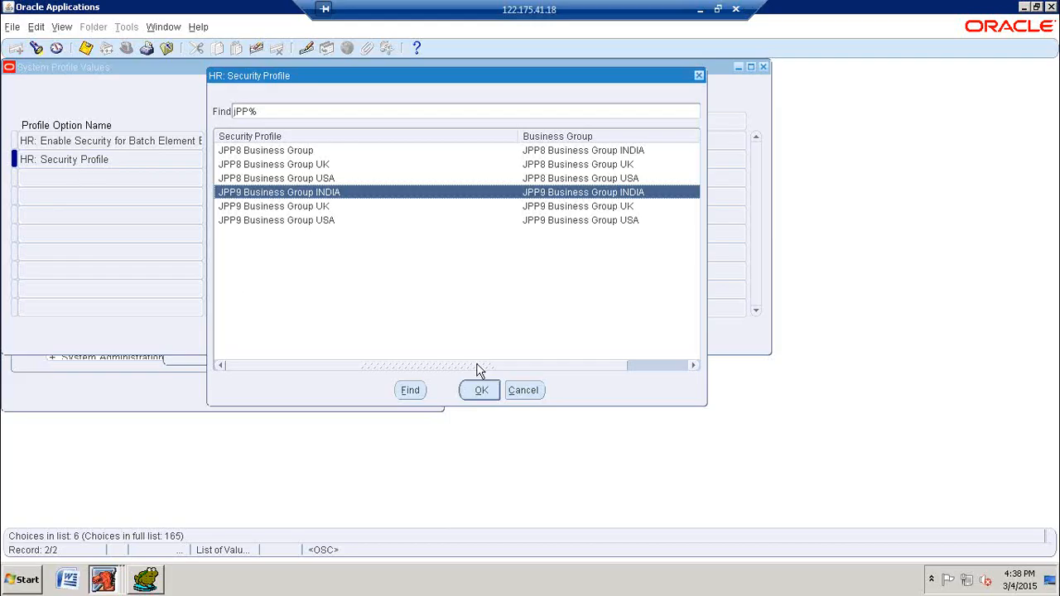
click(483, 391)
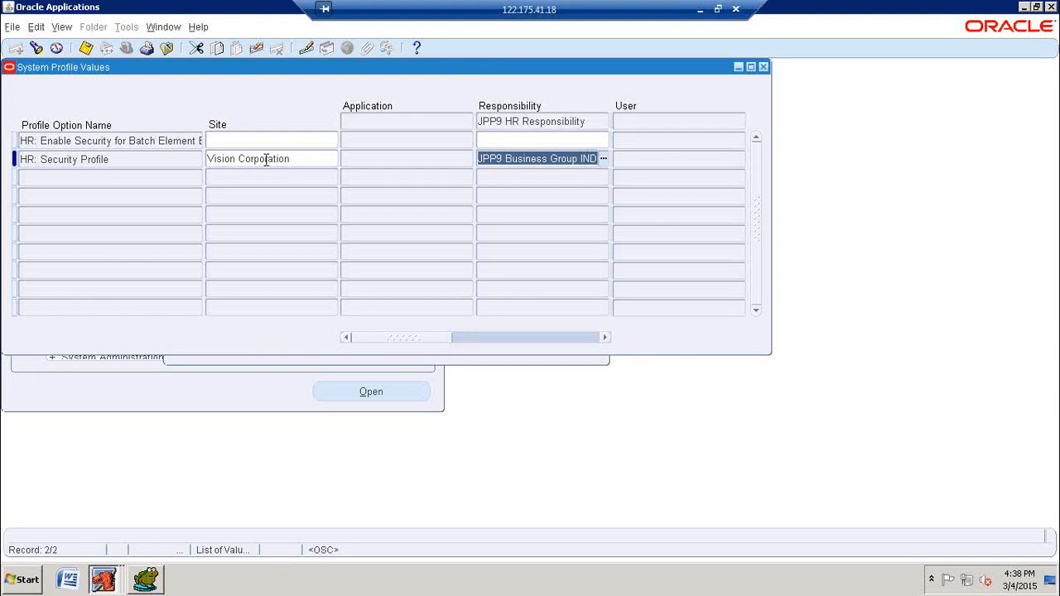
click(87, 50)
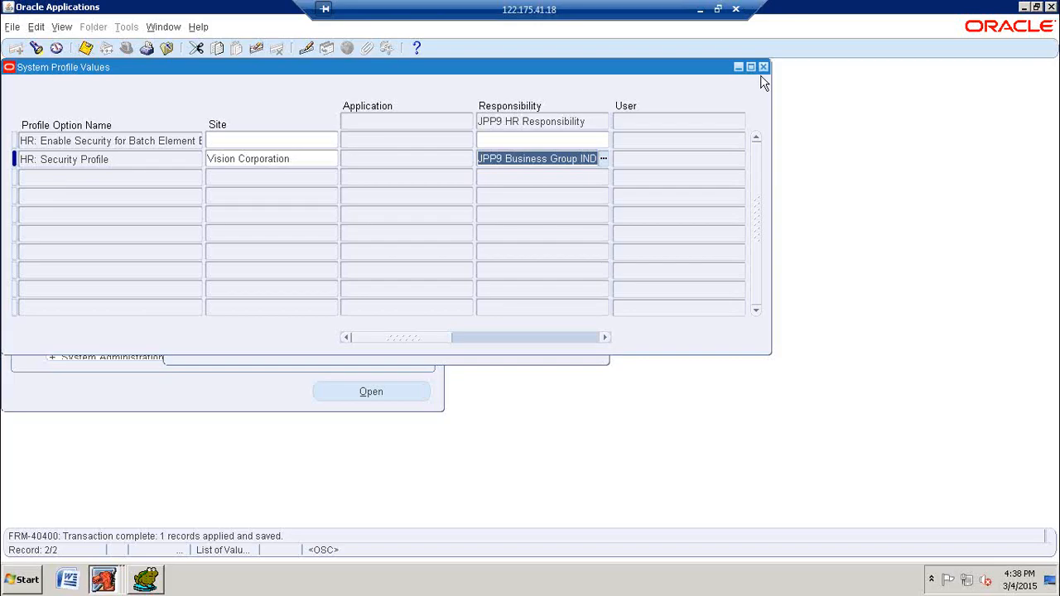
Step: Return to the system profile search and find the profile options matching HR%USER%
click(180, 27)
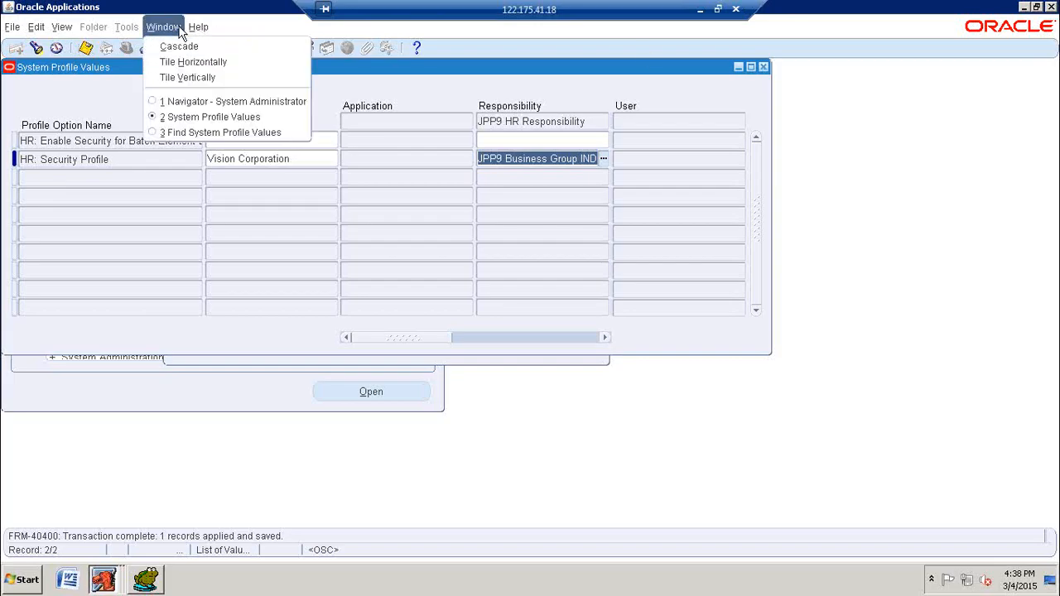
click(189, 141)
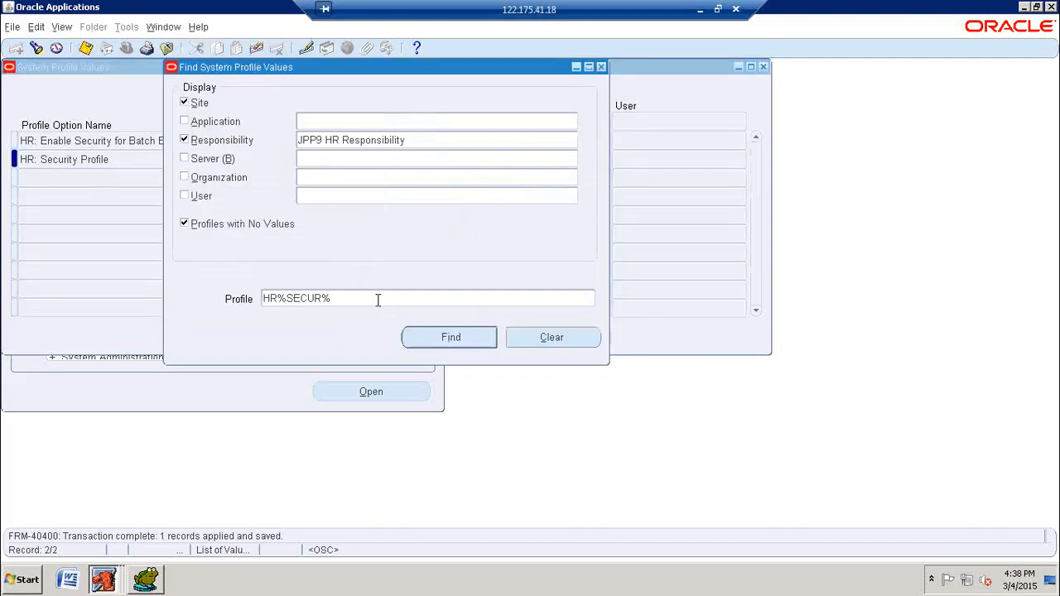
click(406, 294)
key(BackSpace)
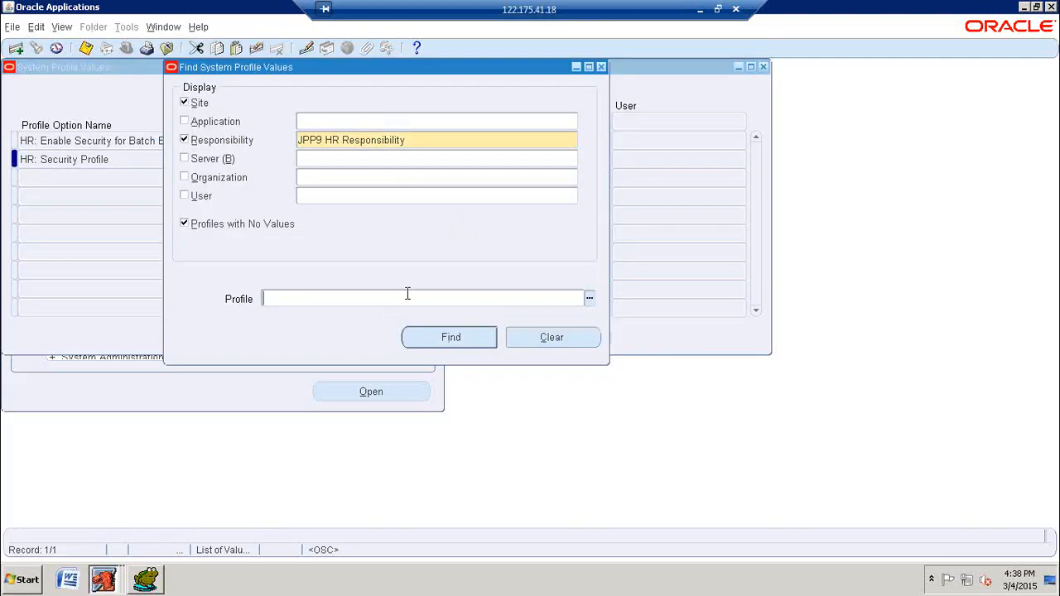
text(HR%USER%)
click(477, 347)
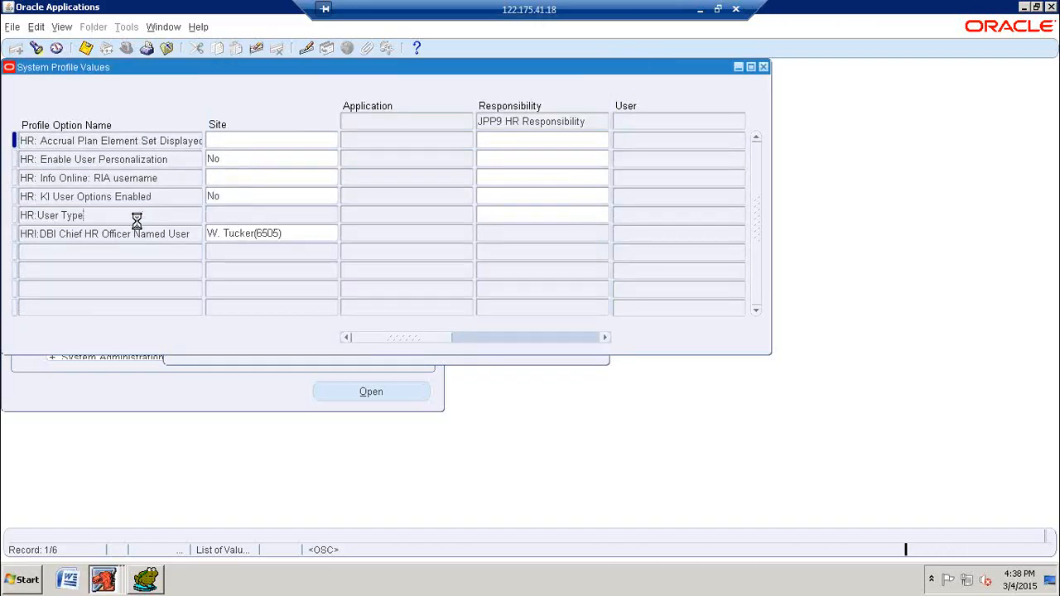
Step: Set the HR:User Type profile to HR with Payroll User at the JPP9 HR Responsibility level and save it
click(137, 218)
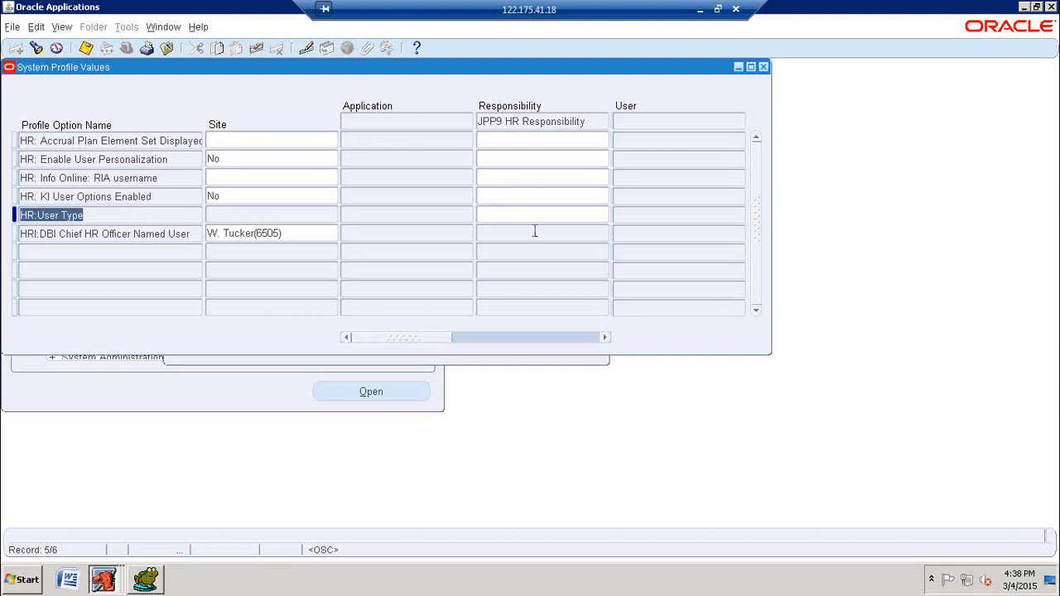
click(560, 215)
click(603, 215)
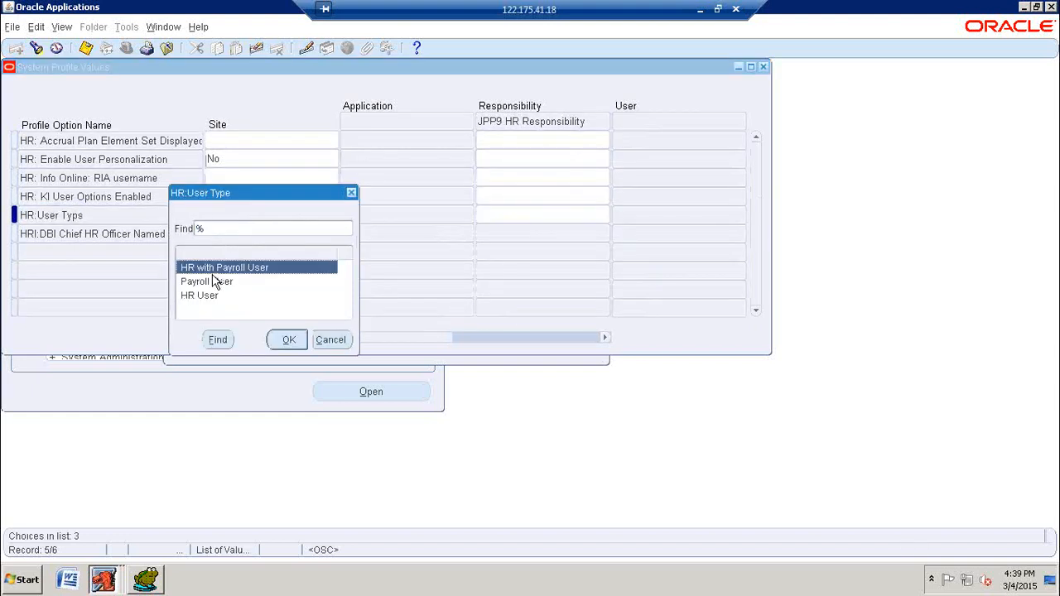
click(288, 338)
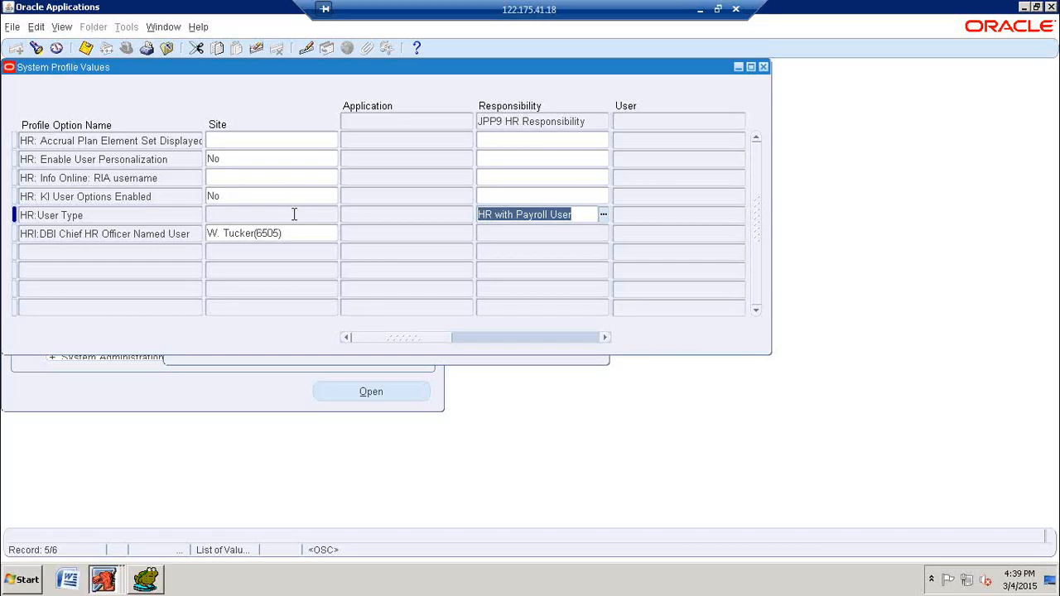
click(582, 214)
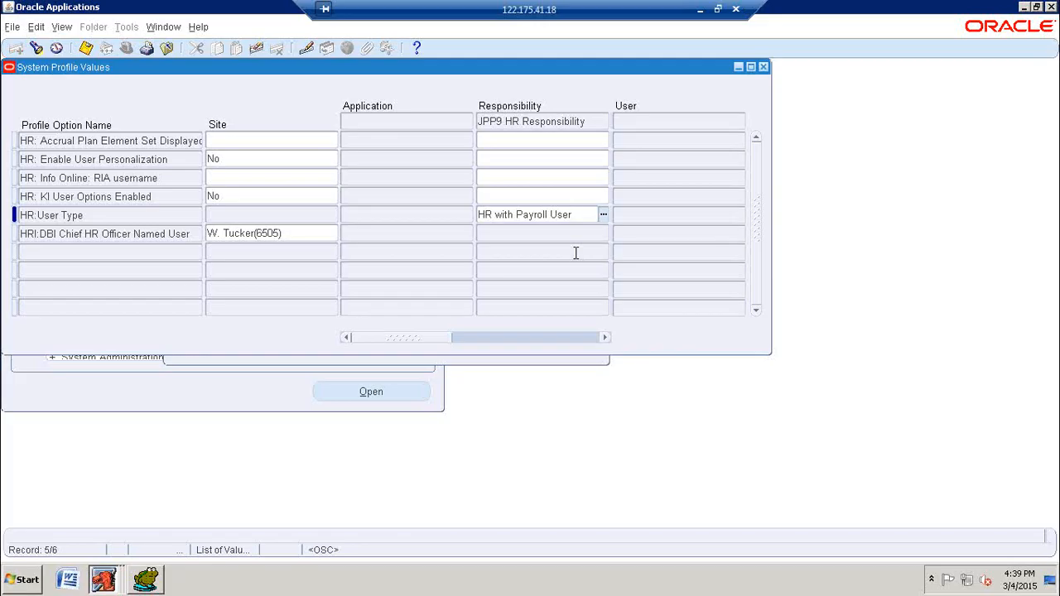
click(85, 48)
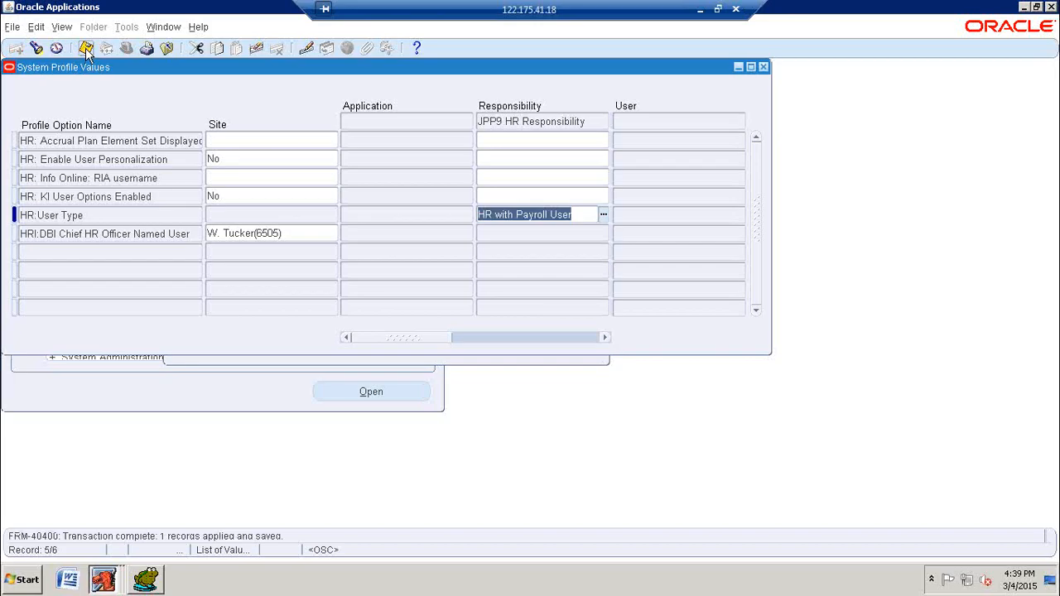
click(86, 49)
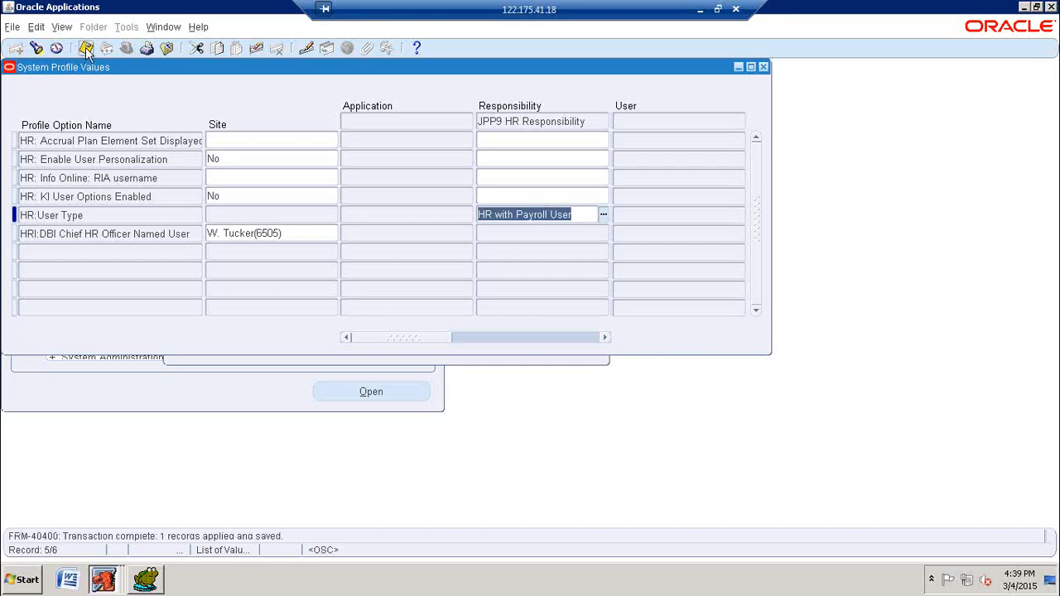
Step: Close the system profile values and change the responsibility to JPP9 HR Responsibility
click(763, 68)
double_click(76, 186)
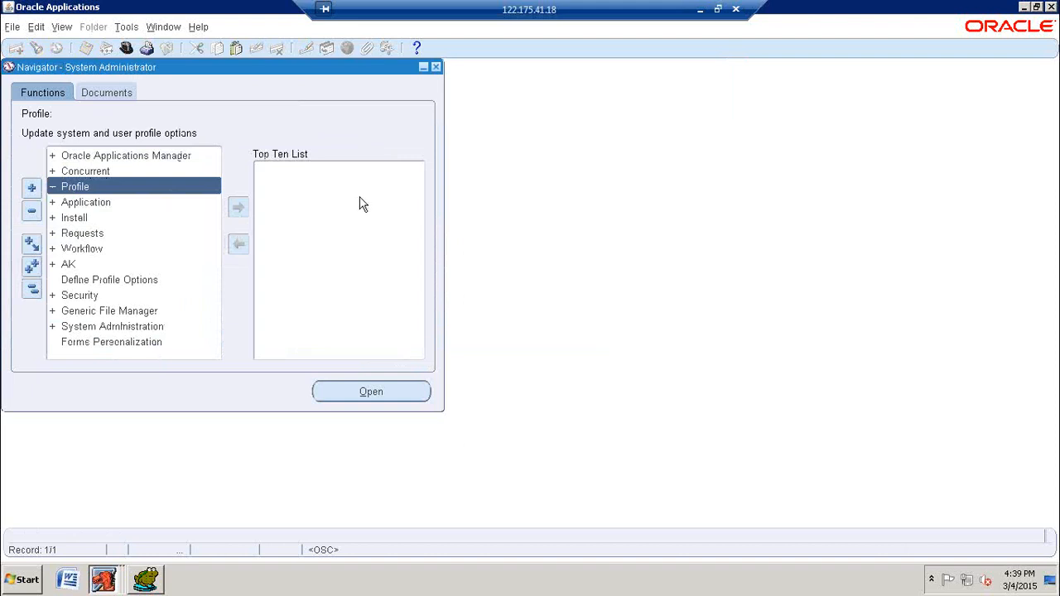
click(125, 48)
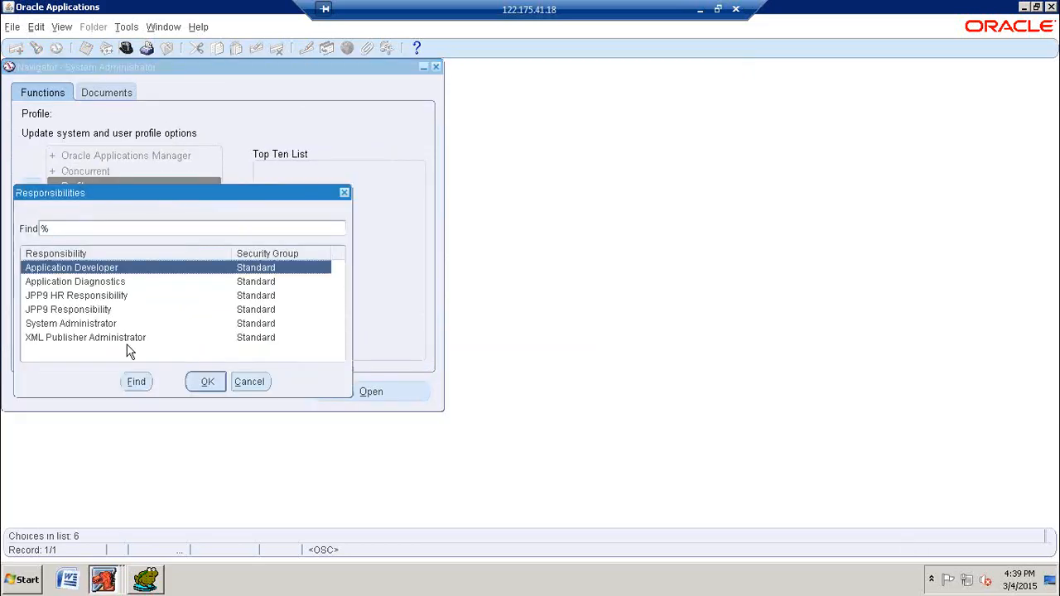
click(95, 297)
click(213, 387)
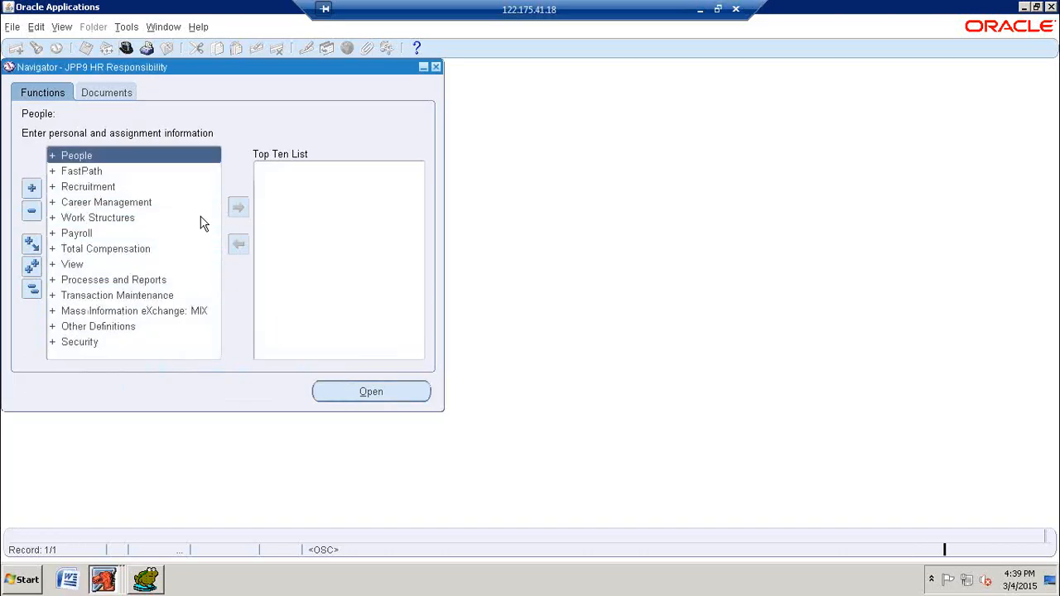
Step: Open the Enter and Maintain people form with a new, blank person record
double_click(86, 157)
double_click(89, 174)
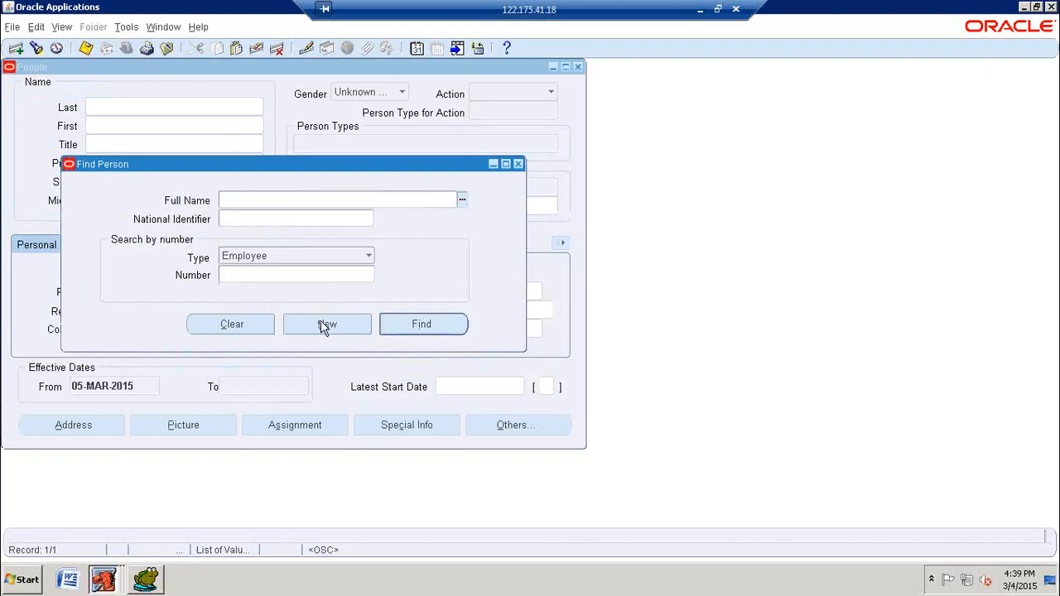
click(325, 327)
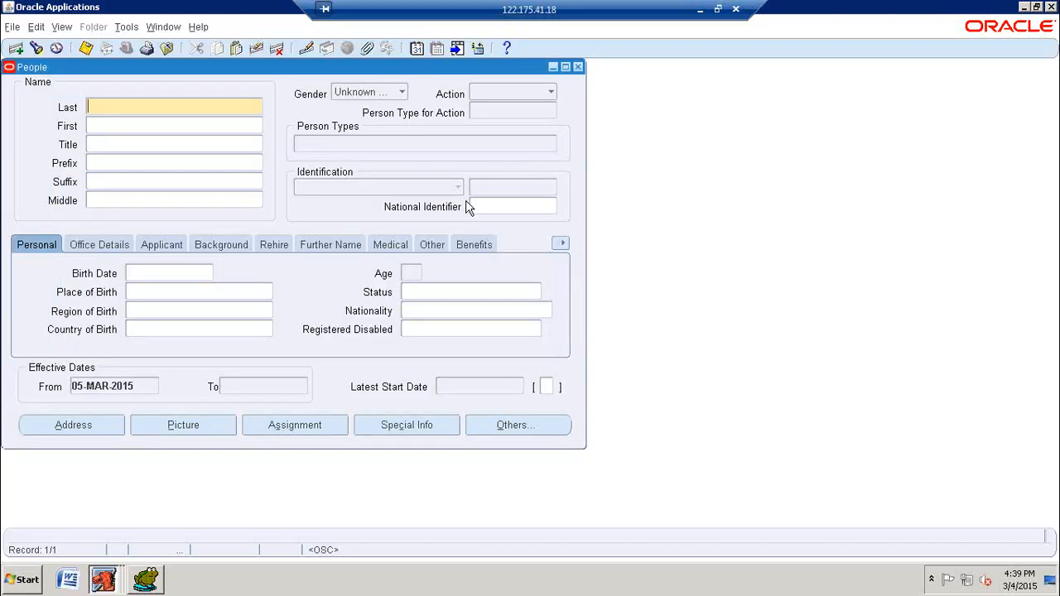
Step: Enter JPP Employee - 1 as the new person's last name
text(JPP)
key(BackSpace)
key(BackSpace)
text(EMPL)
key(BackSpace)
key(BackSpace)
key(BackSpace)
text(mployee - 1)
Step: Set the new person's gender to Male and the action to Create Employment
click(396, 90)
click(356, 62)
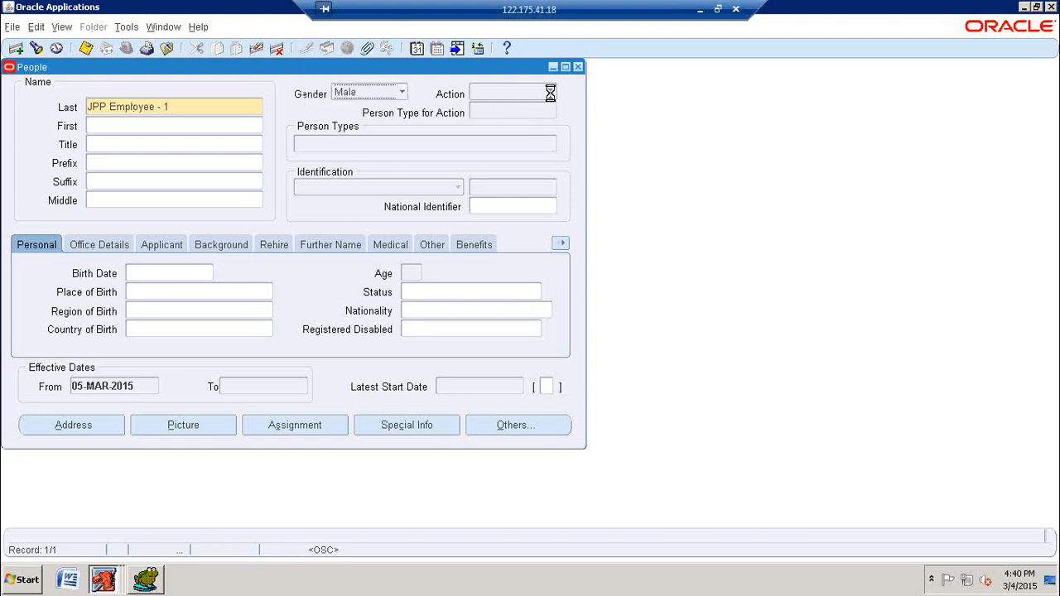
click(551, 92)
click(494, 46)
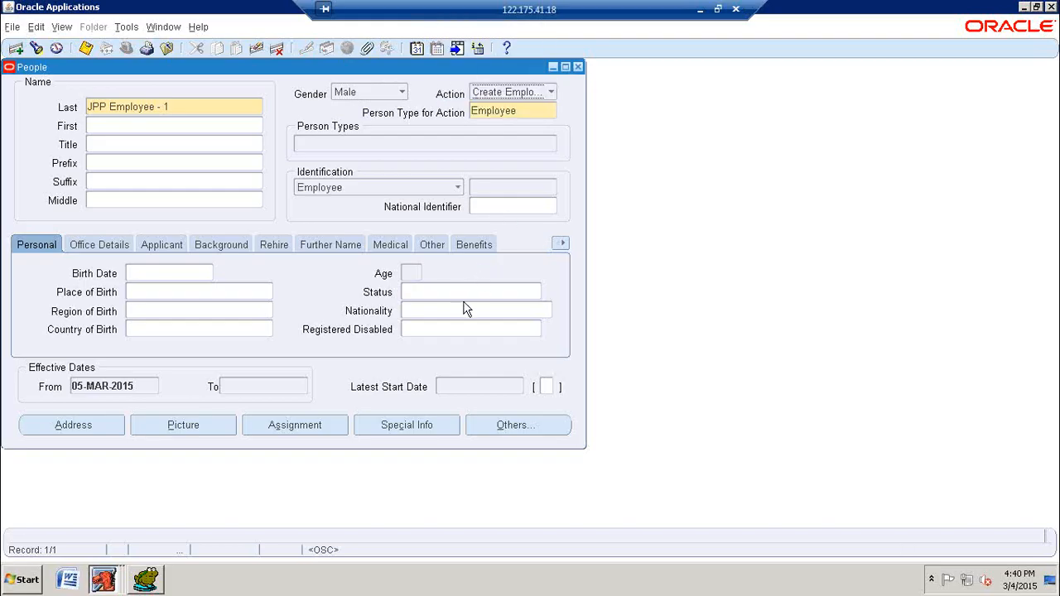
Step: Enter the new employee's birth date in the personal details and save the record
click(205, 275)
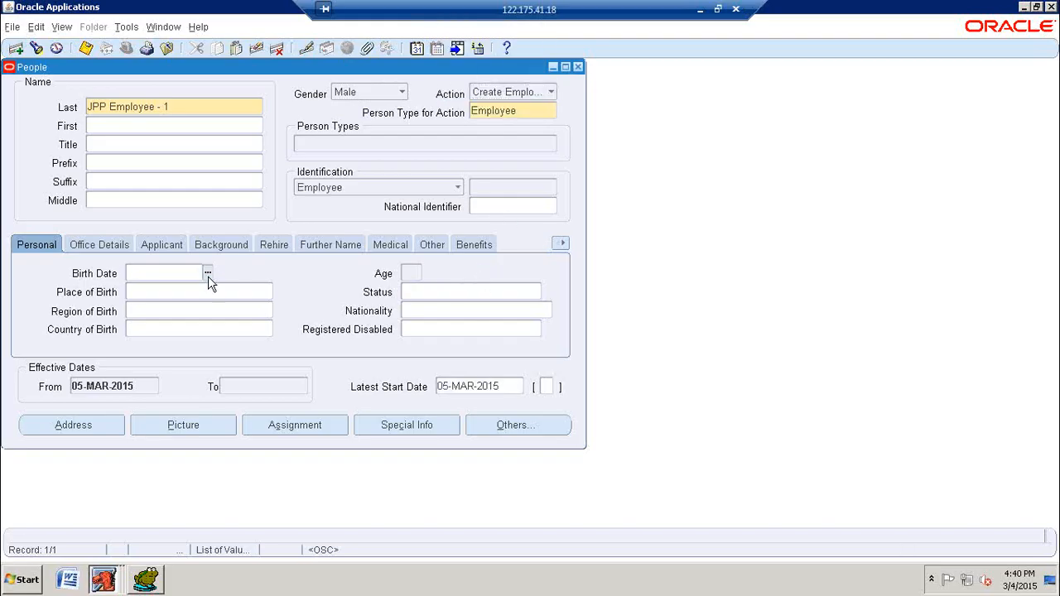
click(208, 273)
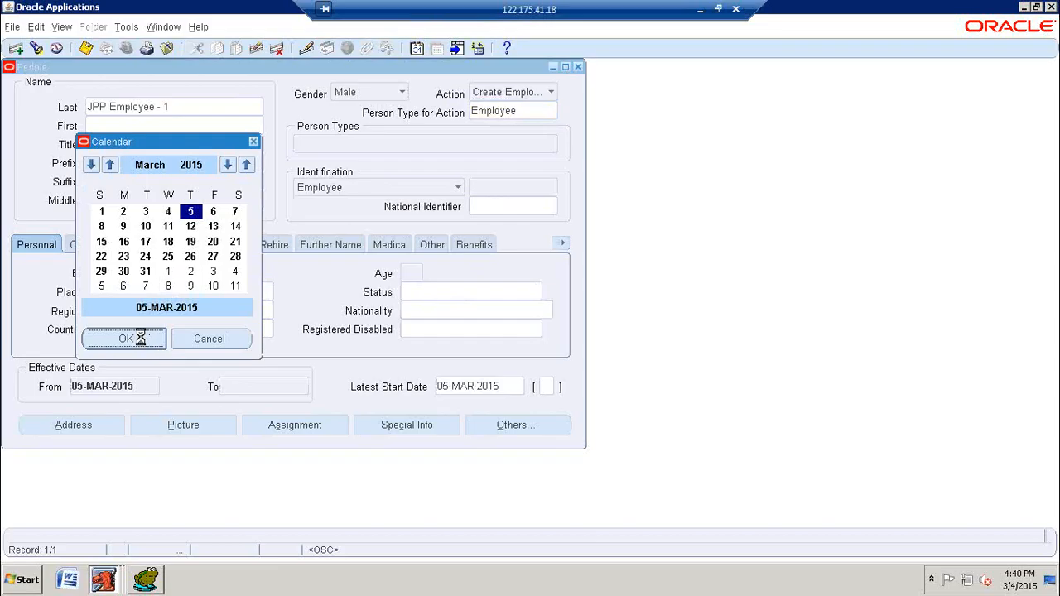
click(126, 338)
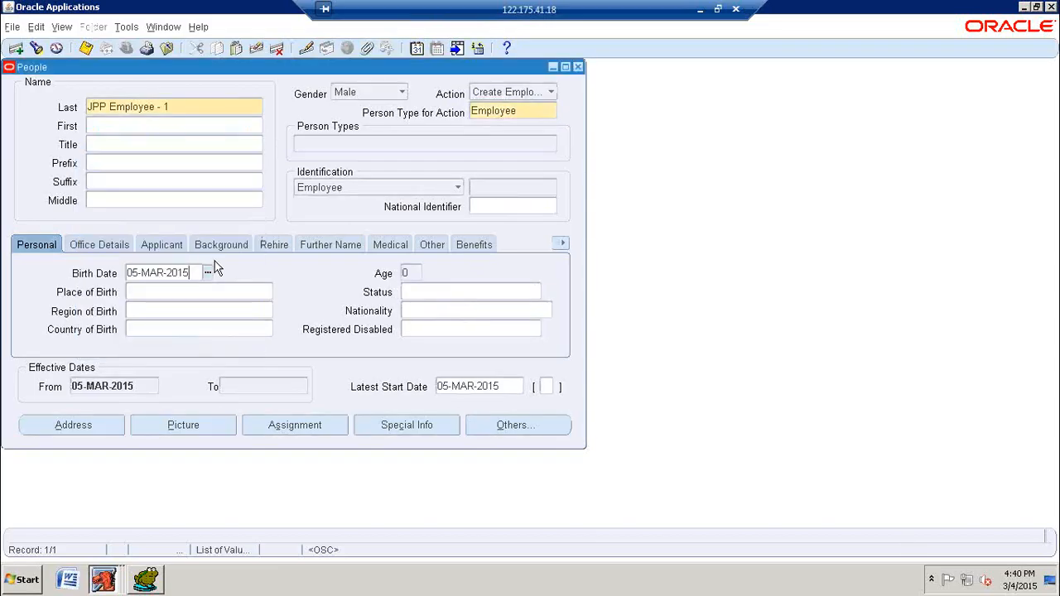
key(BackSpace)
key(BackSpace)
text(985)
key(Tab)
click(88, 51)
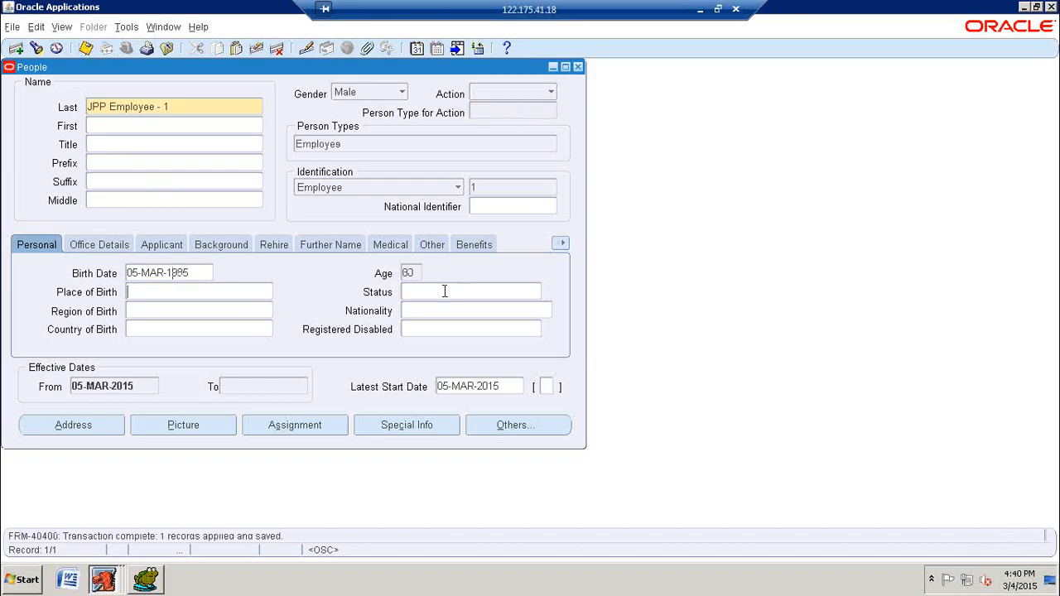
Step: Switch to Toad for Oracle and run the PER_BUSINESS_GROUPS query for names like 'JPP9%'
click(148, 579)
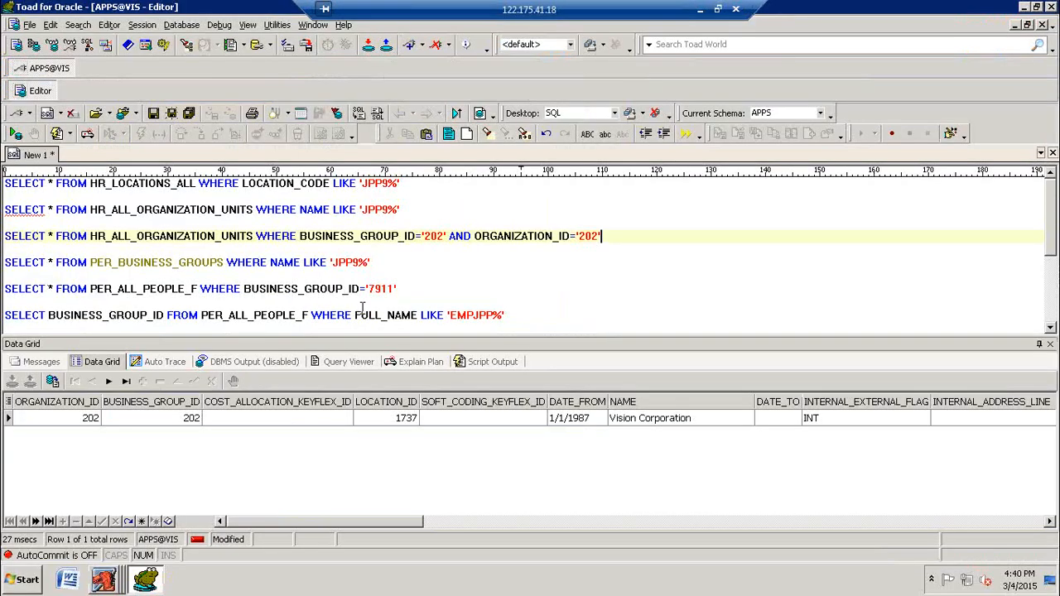
key(super+d)
right_click(378, 217)
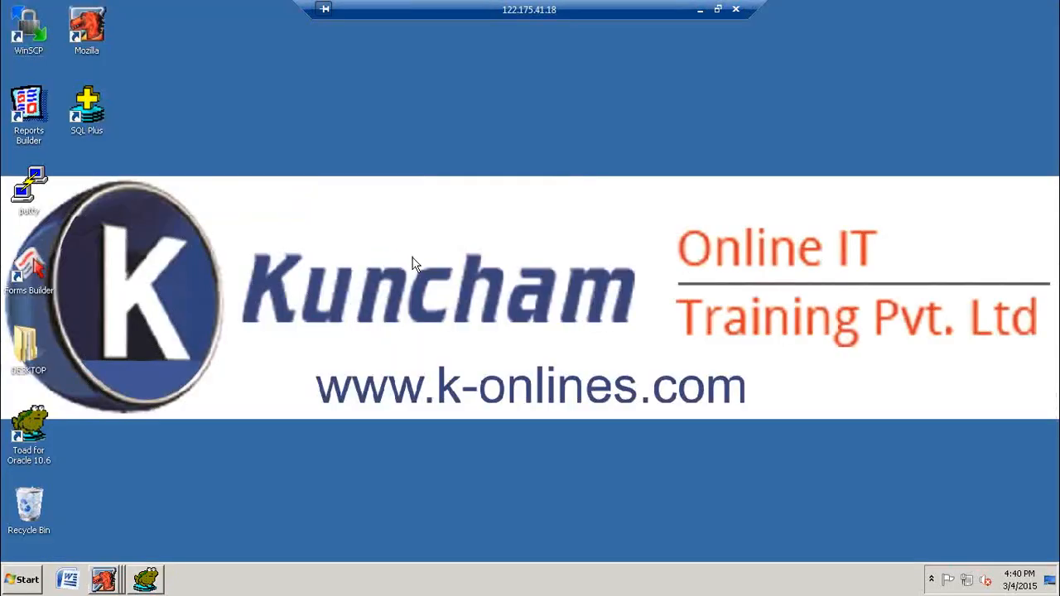
click(406, 252)
key(super+d)
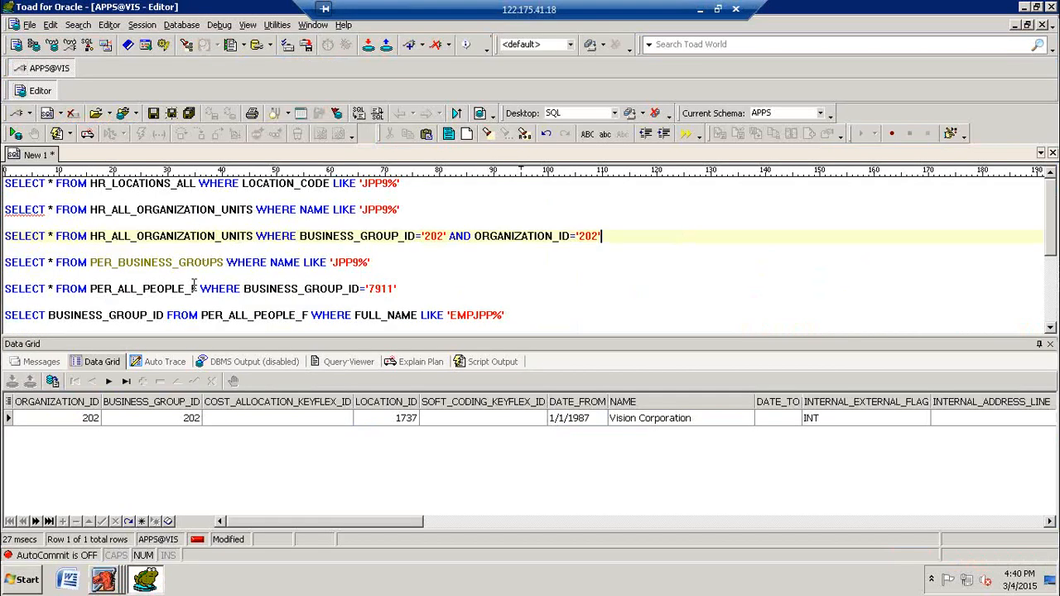
click(193, 289)
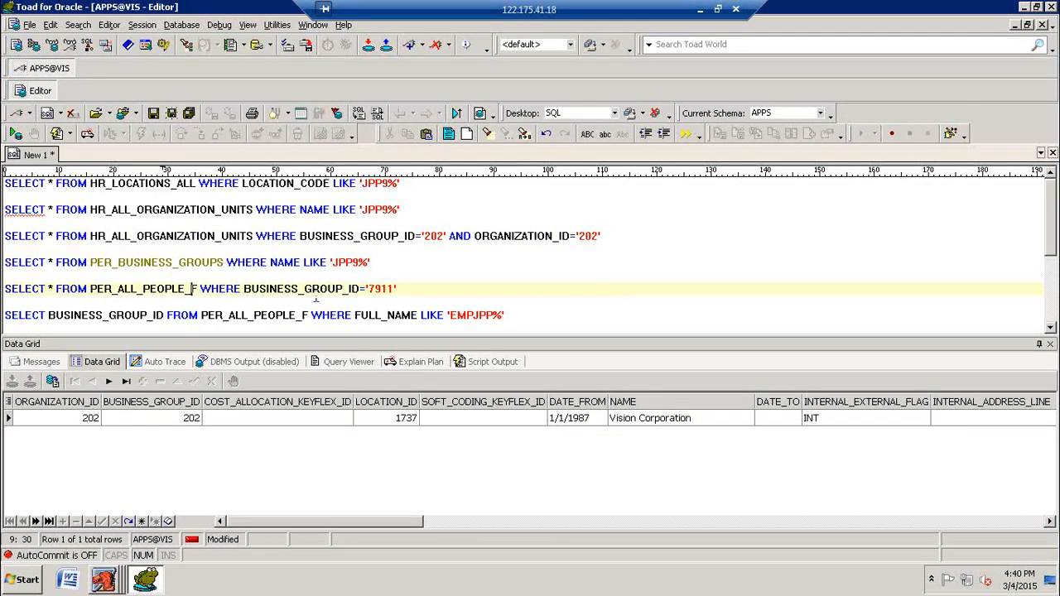
click(314, 262)
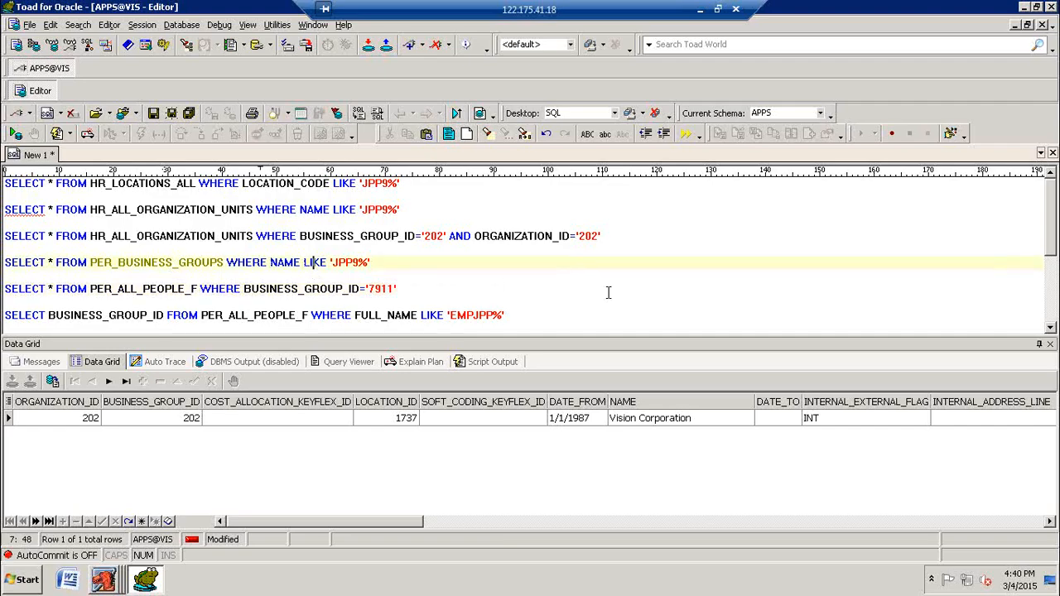
key(F9)
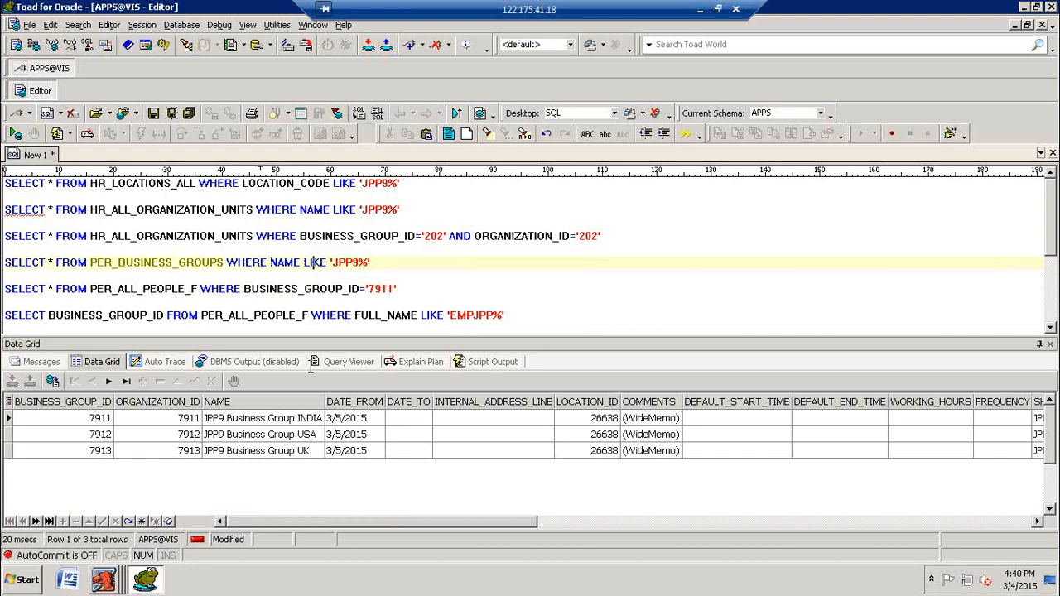
Step: Replace BUSINESS_GROUP_ID with * in the select list of the PER_ALL_PEOPLE_F full-name query
click(157, 315)
key(Right)
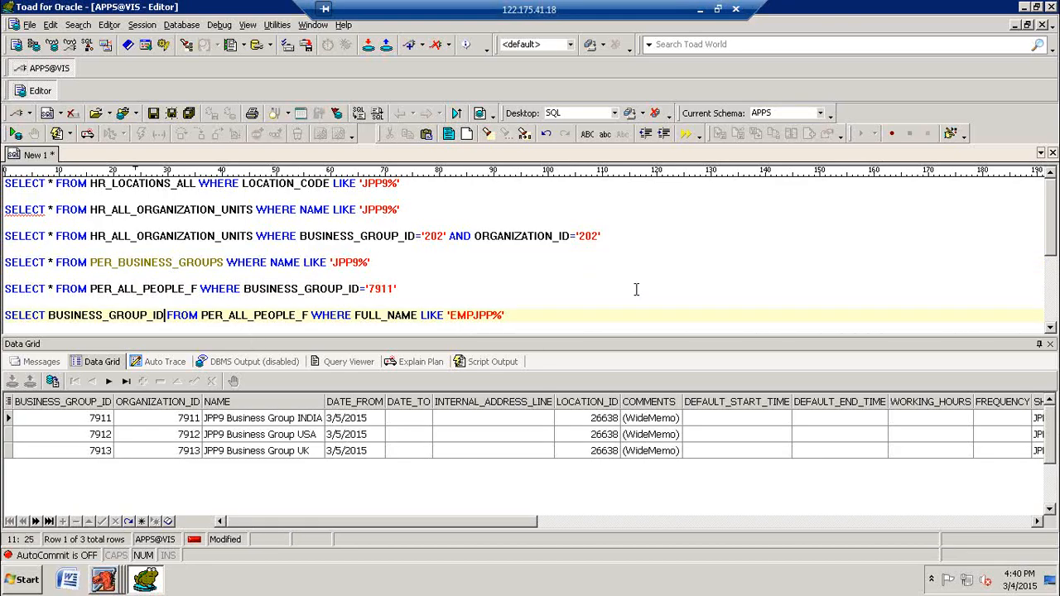
key(BackSpace)
key(BackSpace)
key(BackSpace)
key(BackSpace)
key(BackSpace)
key(BackSpace)
key(BackSpace)
key(BackSpace)
key(BackSpace)
key(BackSpace)
key(BackSpace)
key(BackSpace)
key(BackSpace)
key(BackSpace)
key(BackSpace)
key(BackSpace)
key(BackSpace)
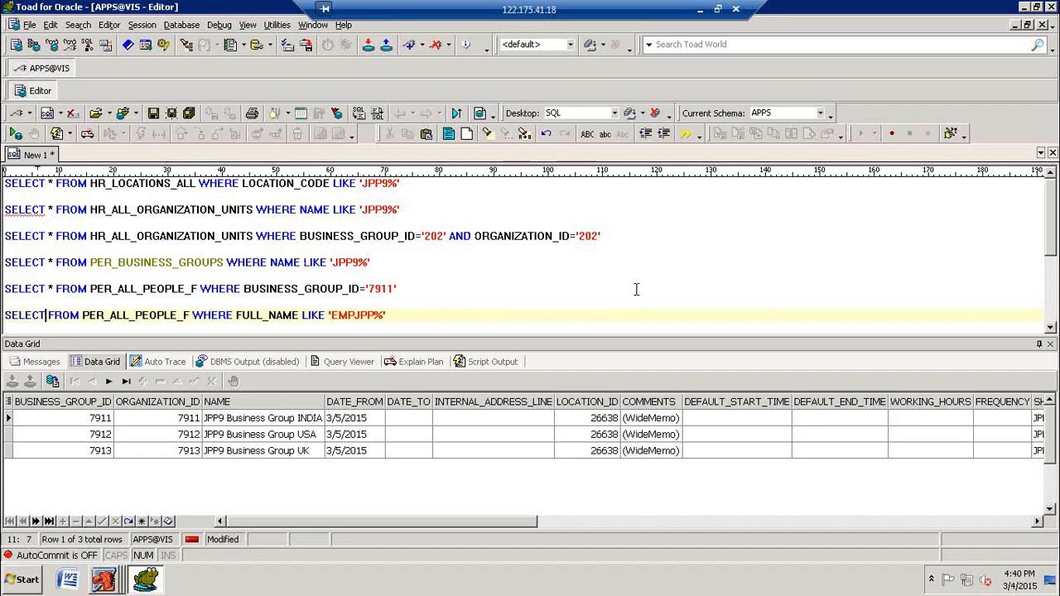
text(*)
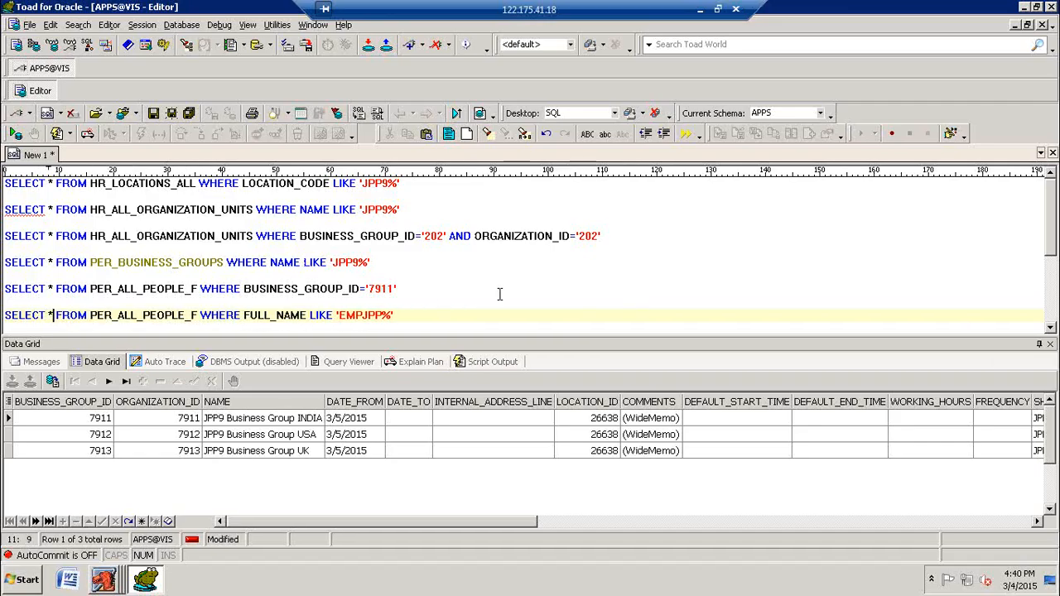
Step: Run the PER_ALL_PEOPLE_F query with the FULL_NAME pattern set to 'JPP9%', and again with 'JPP%'
click(364, 315)
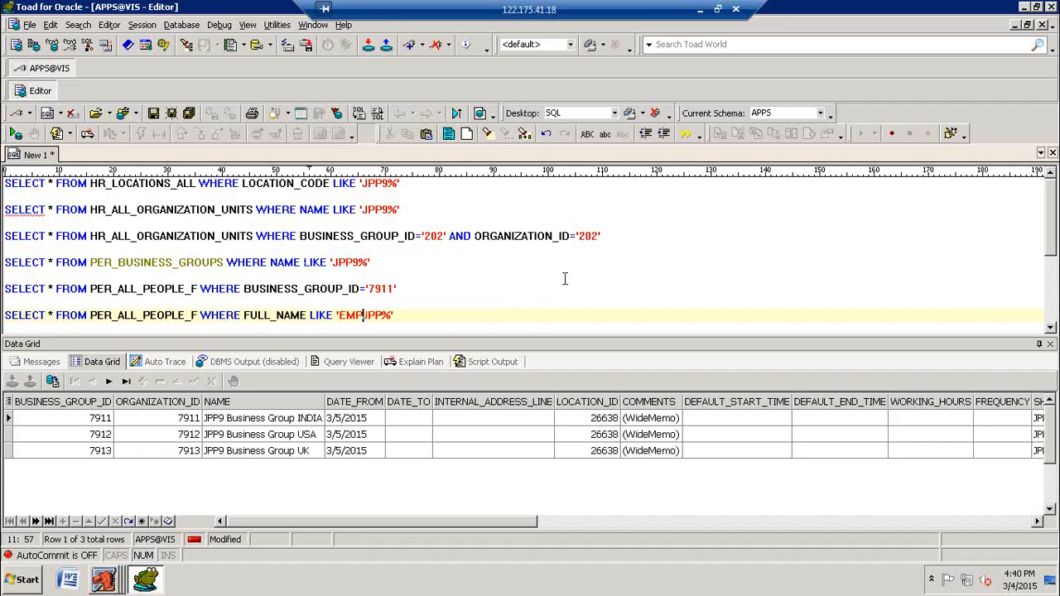
key(BackSpace)
key(BackSpace)
key(BackSpace)
key(Right)
key(Right)
key(Right)
text(9)
key(F9)
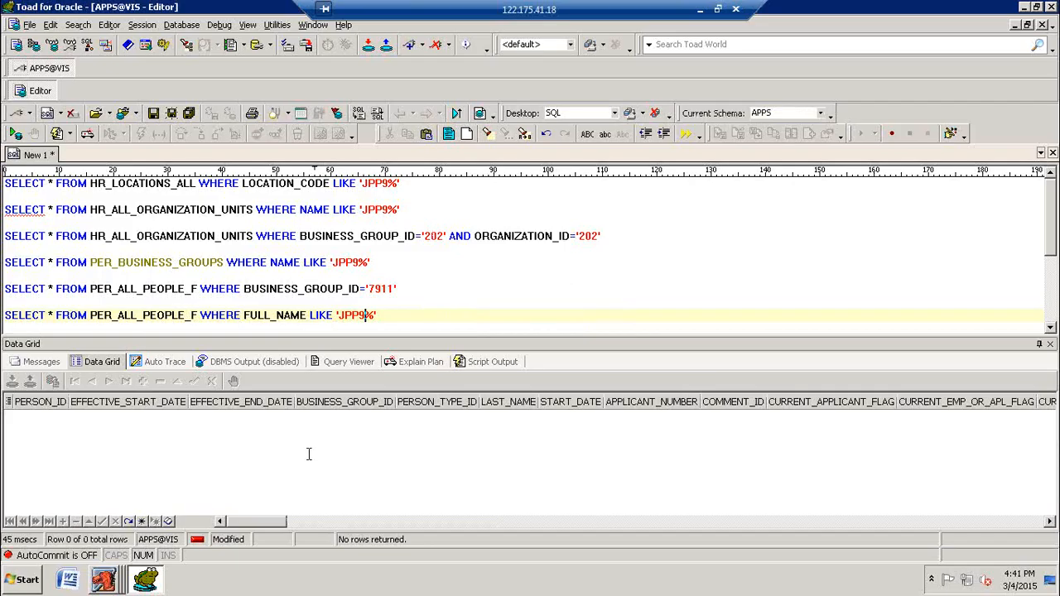
key(BackSpace)
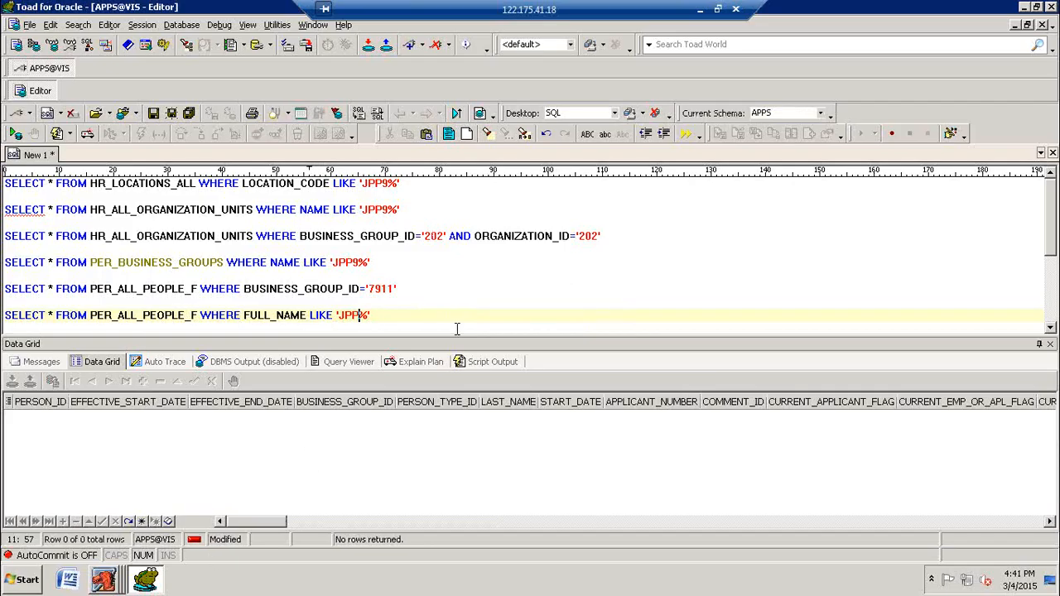
key(F9)
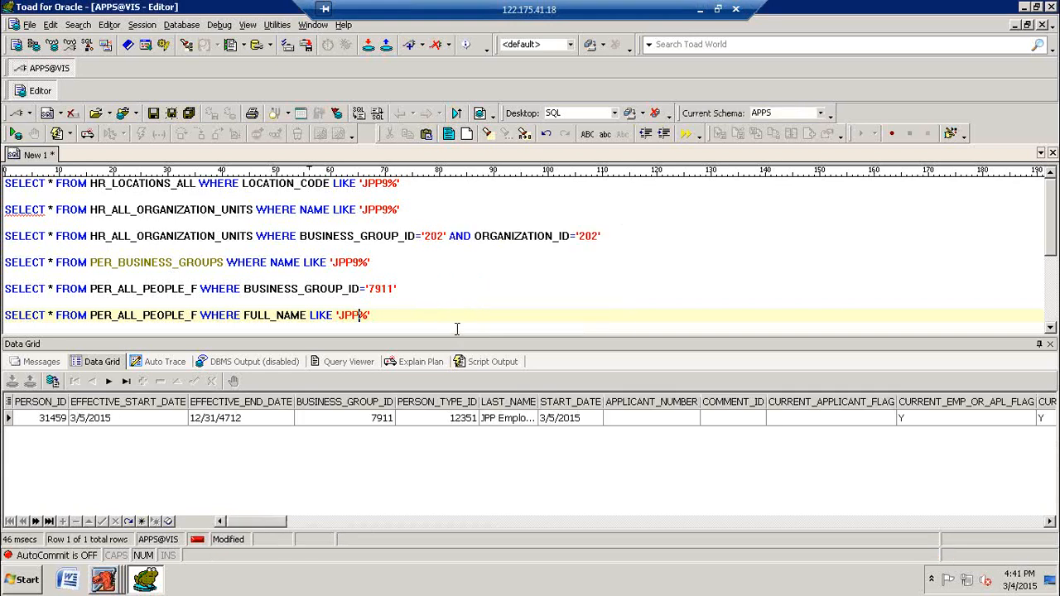
Step: Switch to Oracle Applications, change the person's last name to JPP9 Employee - 1 and save the record
click(111, 586)
click(116, 549)
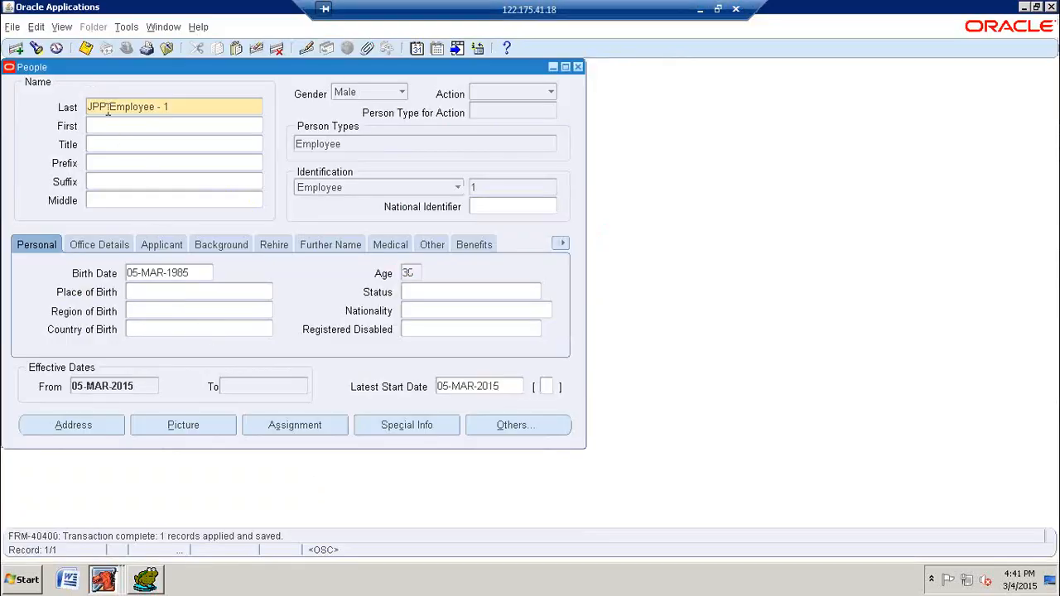
triple_click(106, 109)
click(106, 109)
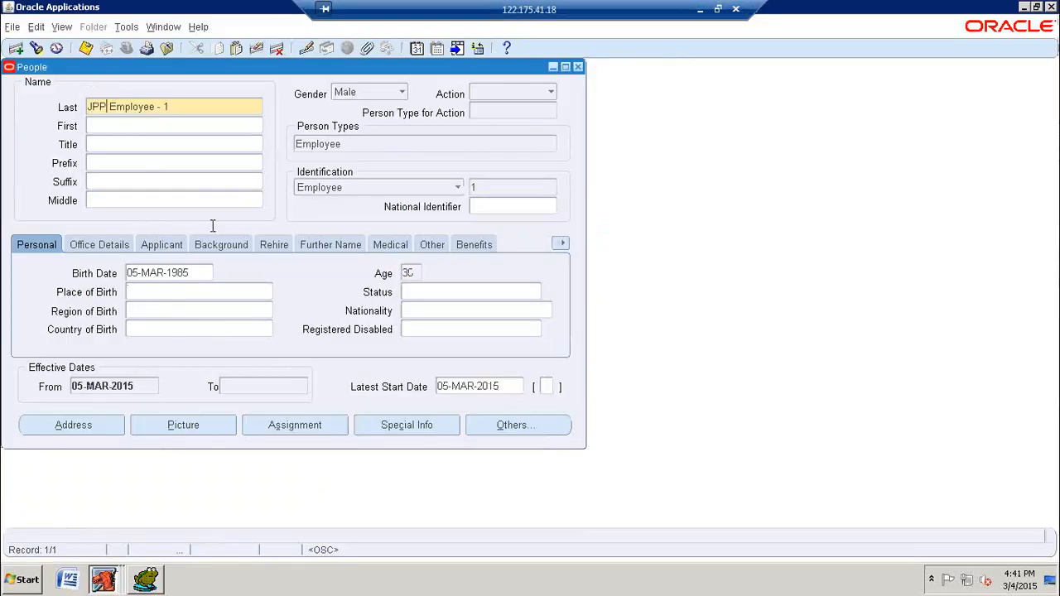
text(9)
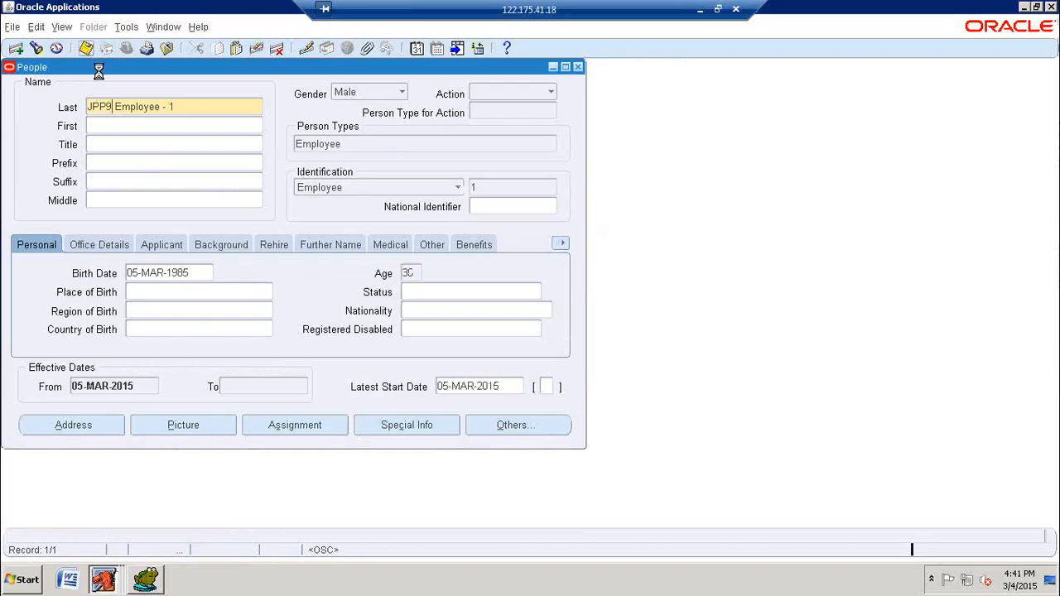
click(86, 48)
click(381, 253)
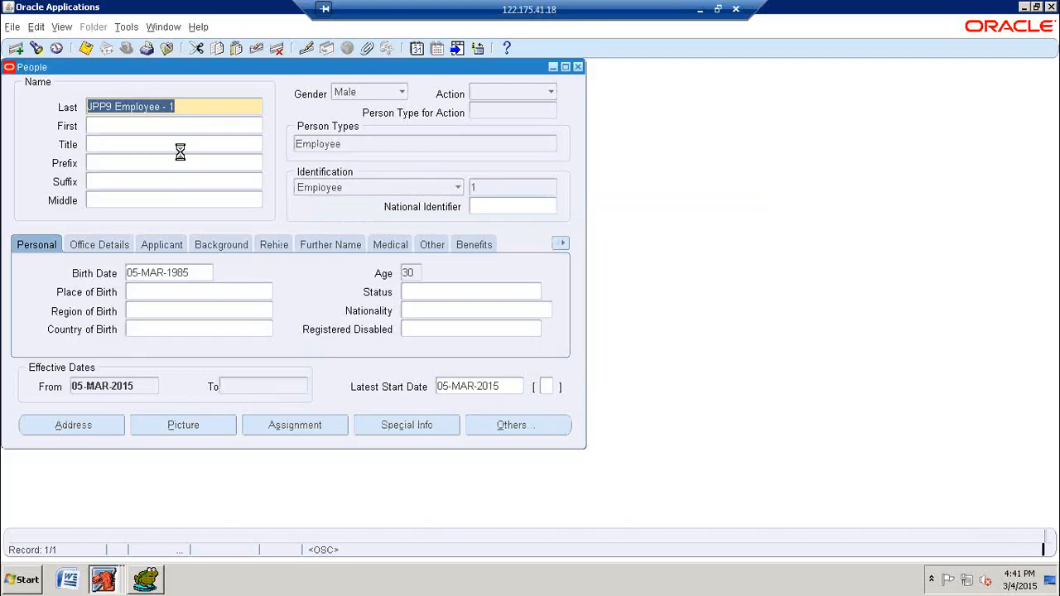
Step: Switch to Toad for Oracle and rerun the PER_ALL_PEOPLE_F query for full names like 'JPP%'
click(146, 579)
click(337, 314)
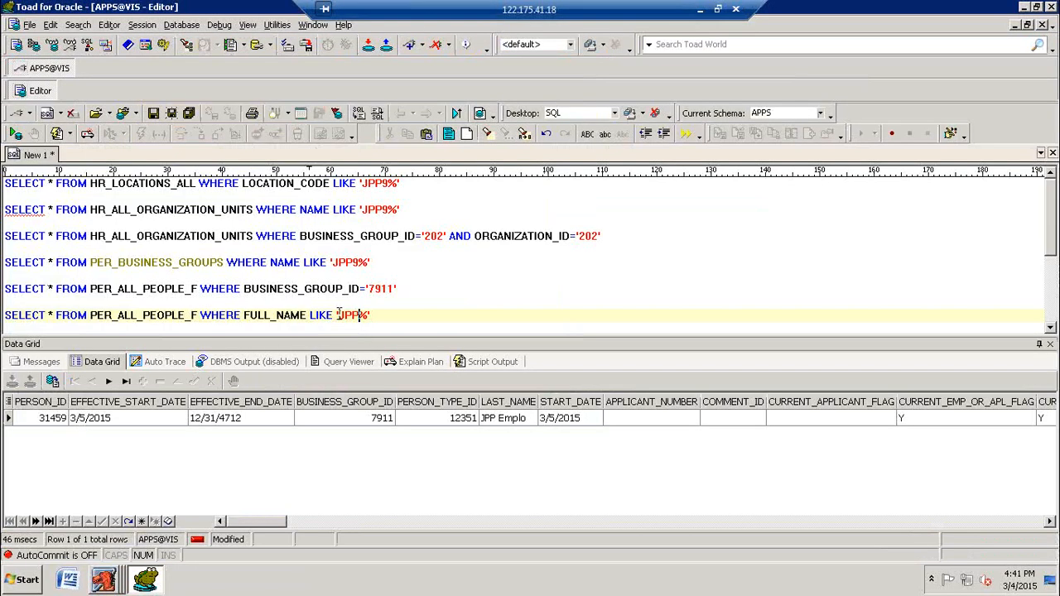
key(F9)
Step: Return to the People form in Oracle Applications and select the employee number under Identification
click(104, 580)
click(49, 547)
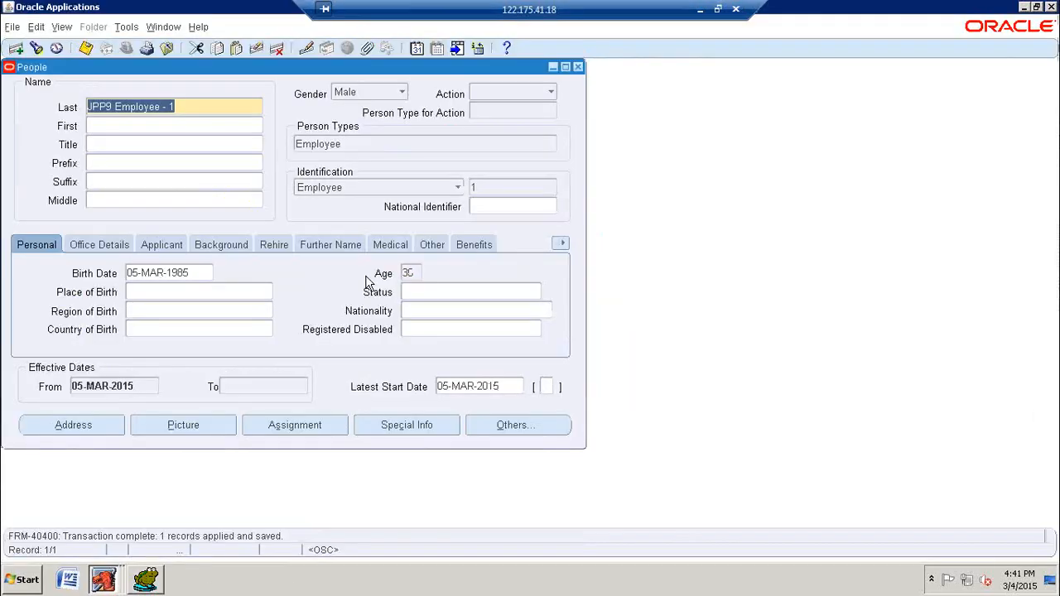
click(492, 186)
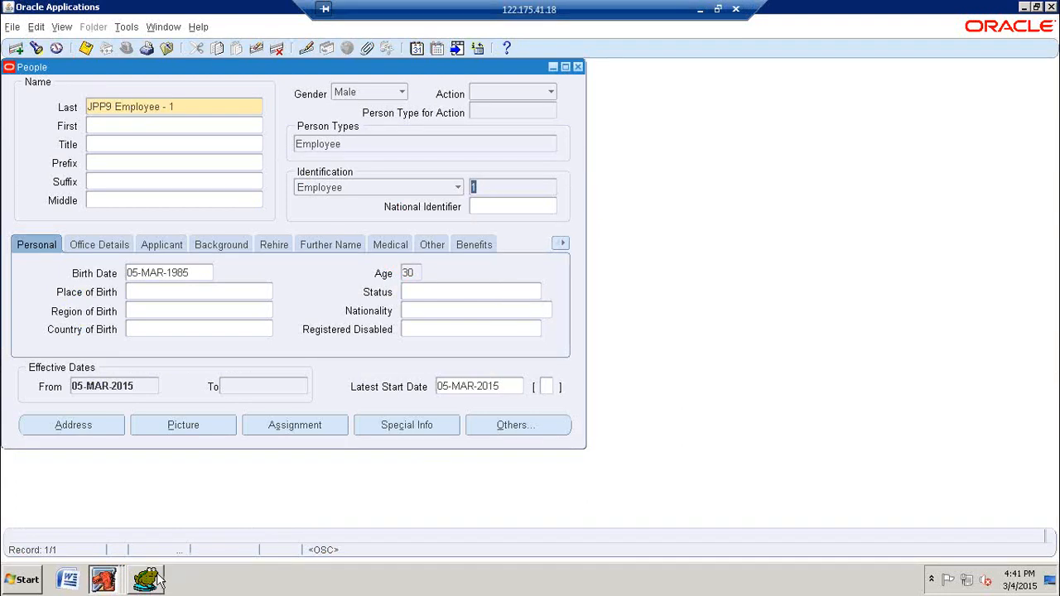
Step: Switch to Toad for Oracle and run the PER_ALL_PEOPLE_F query for BUSINESS_GROUP_ID '7911'
mouse_move(159, 580)
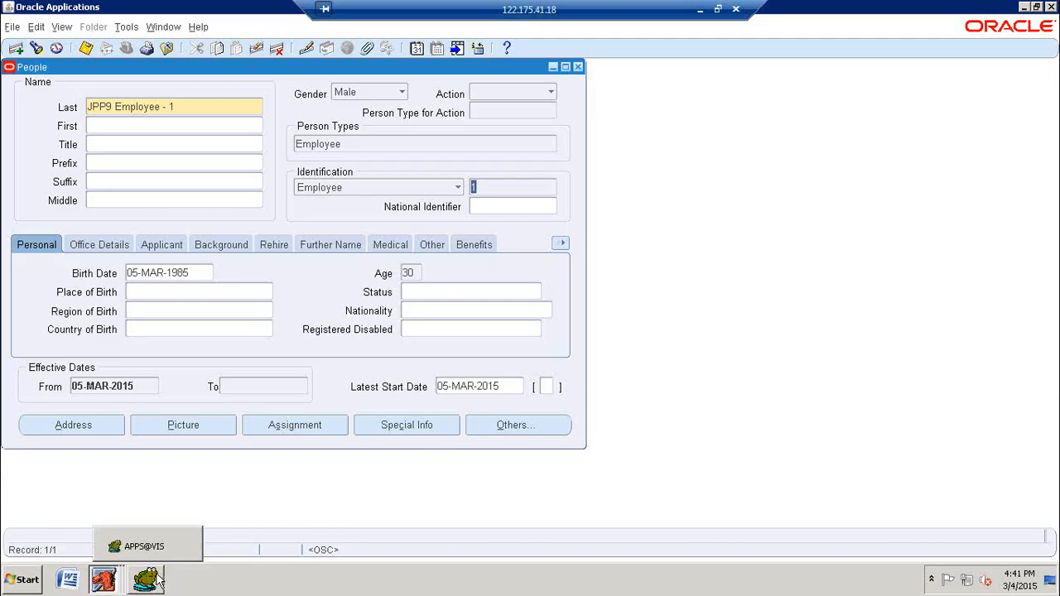
click(157, 579)
click(245, 289)
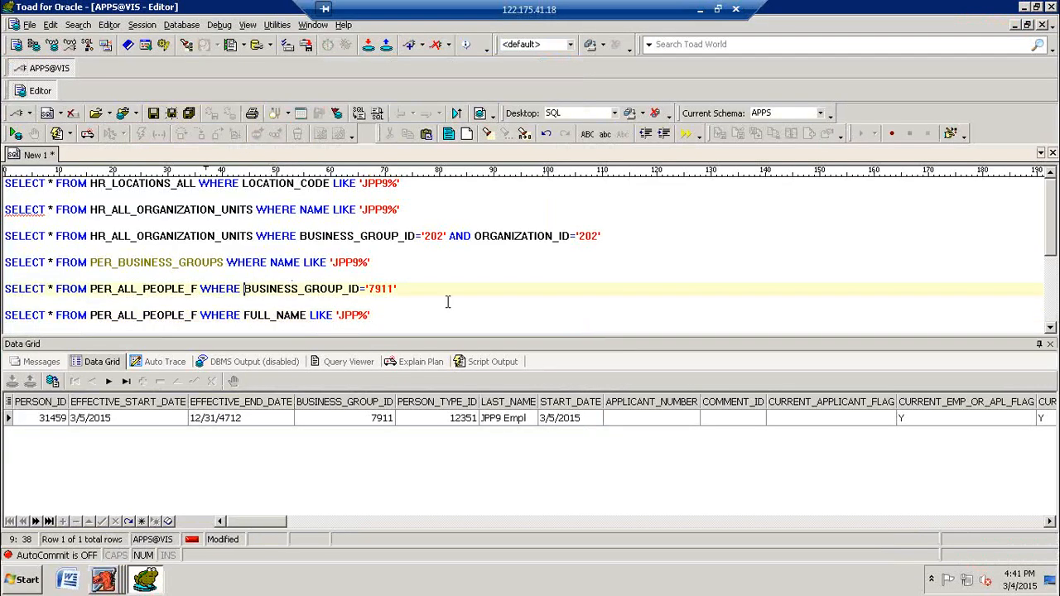
key(F9)
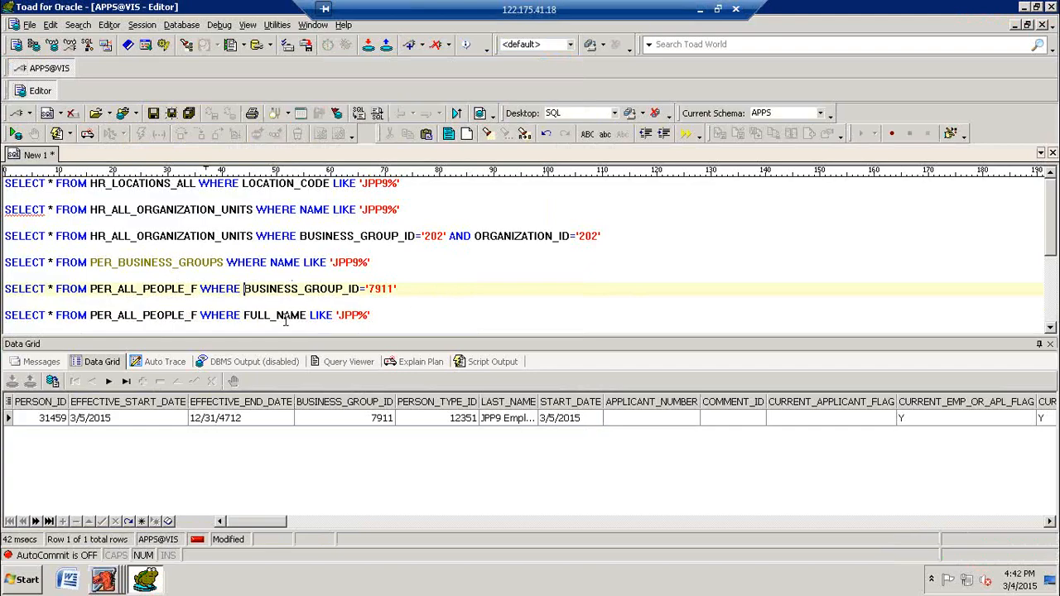
Step: Replace * with BUSINESS_GROUP_ID in the PER_ALL_PEOPLE_F full-name query and run it
click(53, 315)
key(BackSpace)
text(busin)
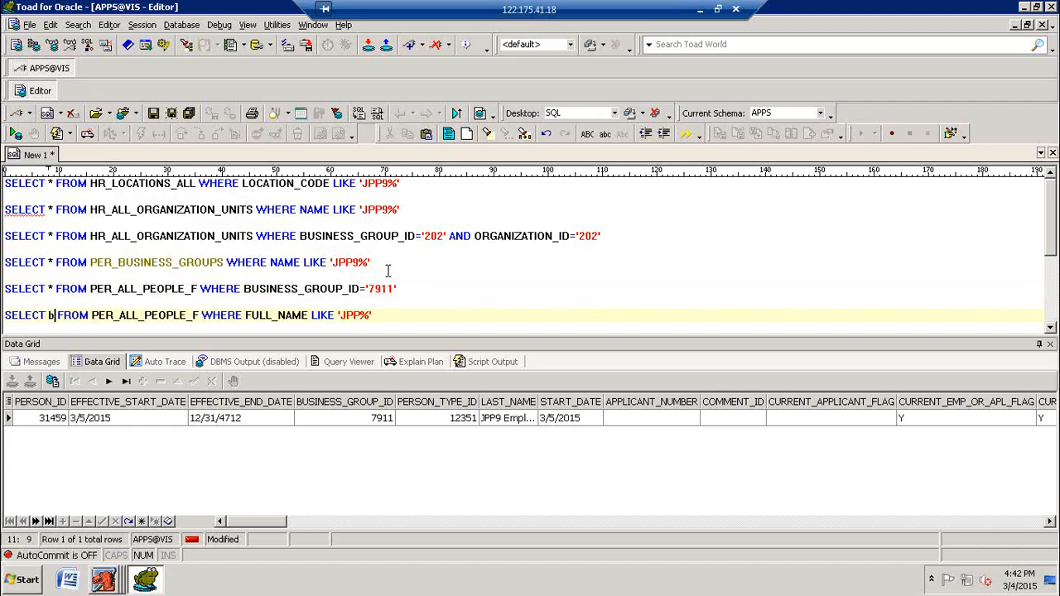
key(BackSpace)
key(BackSpace)
key(BackSpace)
key(BackSpace)
key(BackSpace)
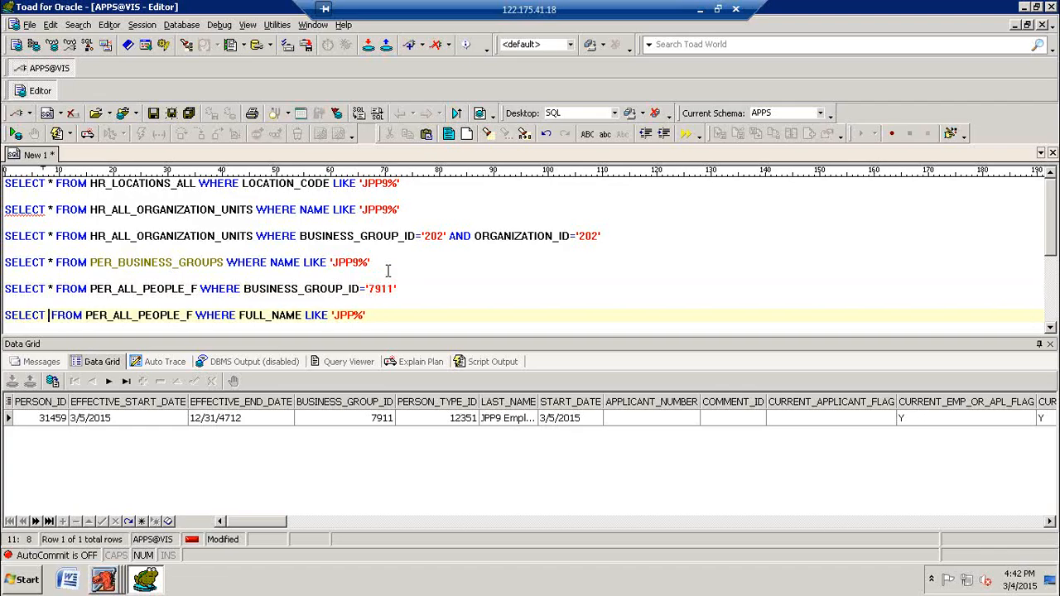
text(BUSINESS_GR)
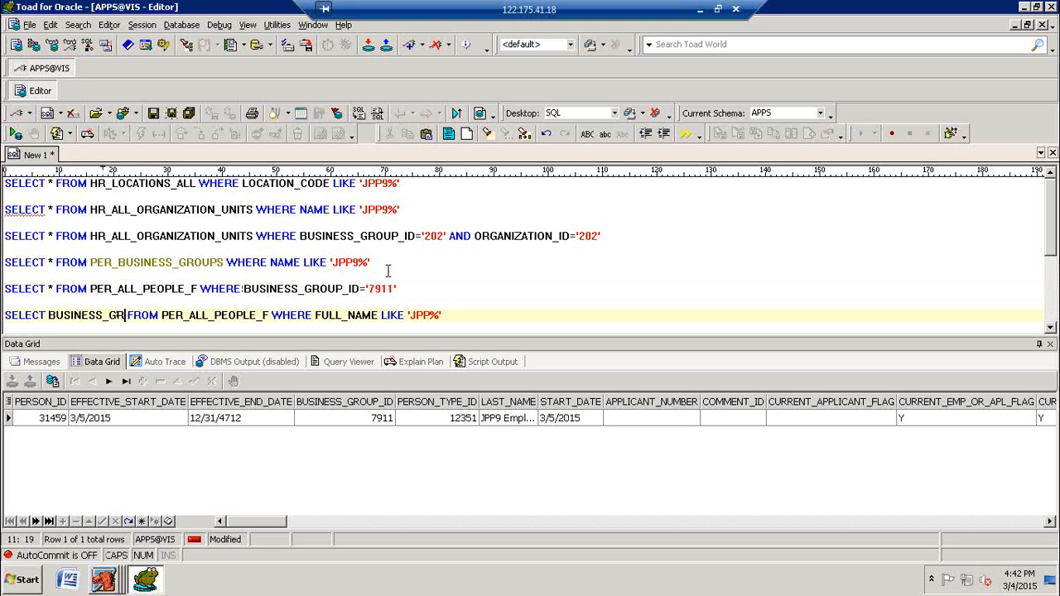
text(OUP_ID)
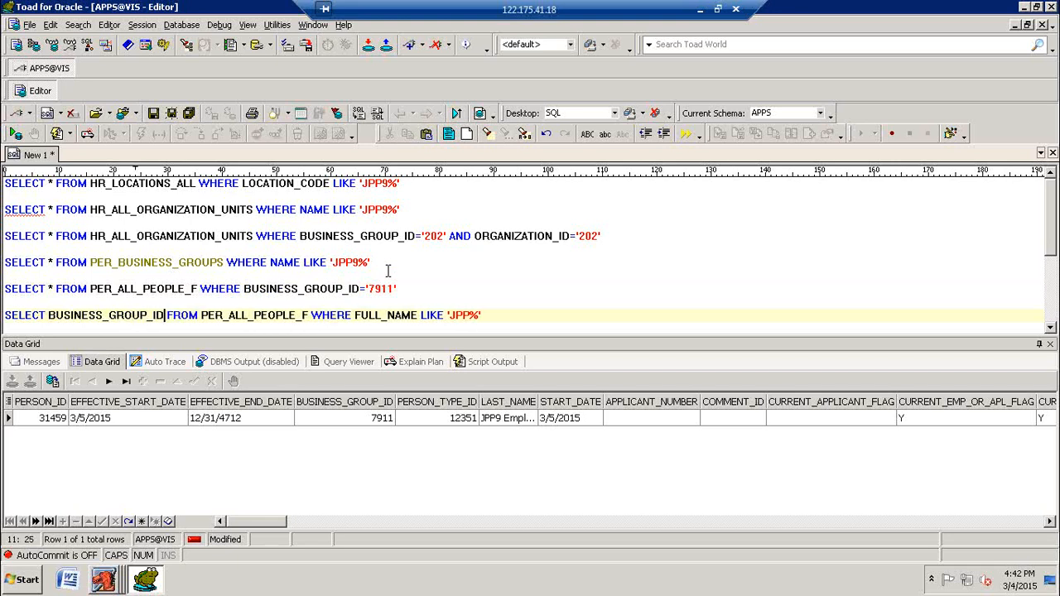
key(F9)
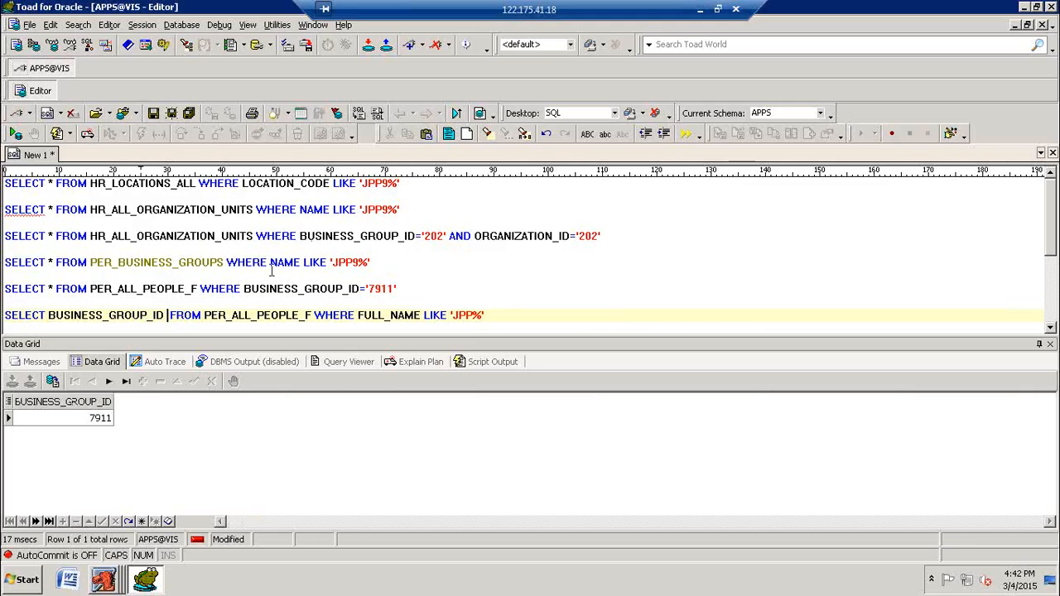
Step: Run the HR_ALL_ORGANIZATION_UNITS query for names like 'JPP9%', check the first row's business group ID and name, and return to Oracle Applications
click(284, 237)
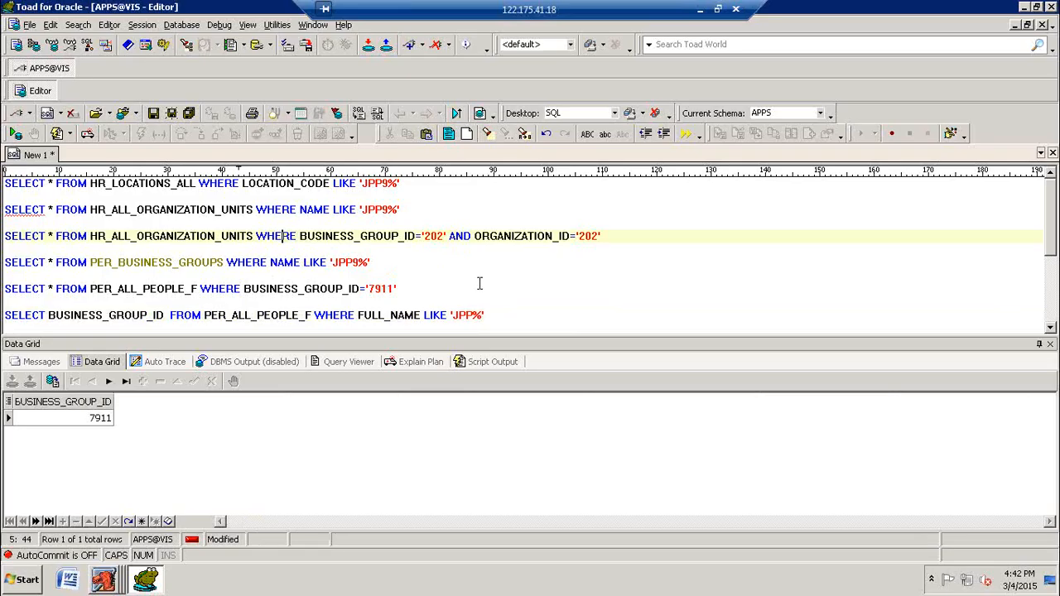
click(361, 210)
key(F9)
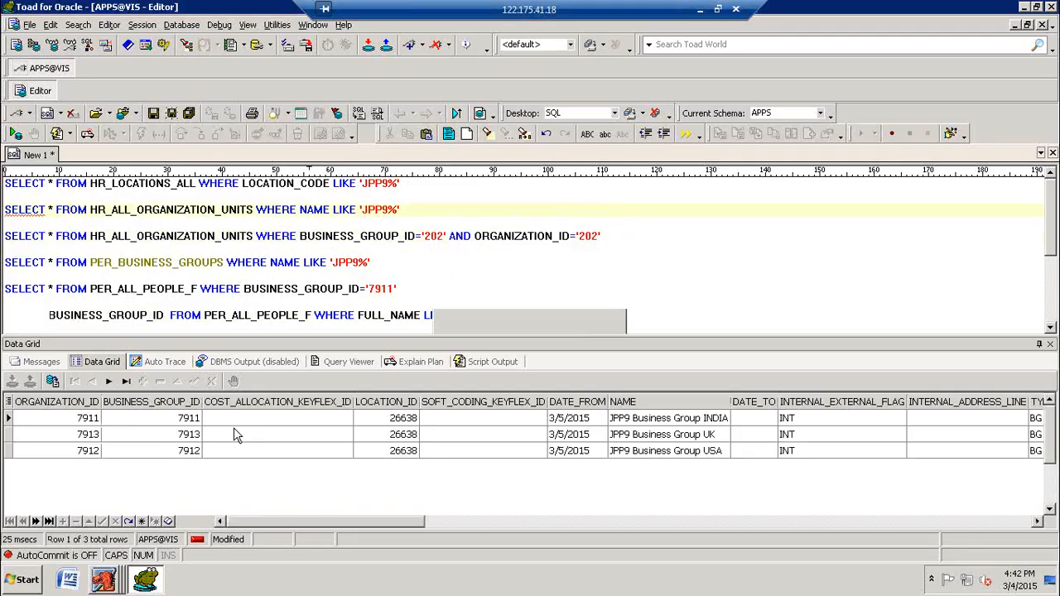
click(187, 422)
click(660, 423)
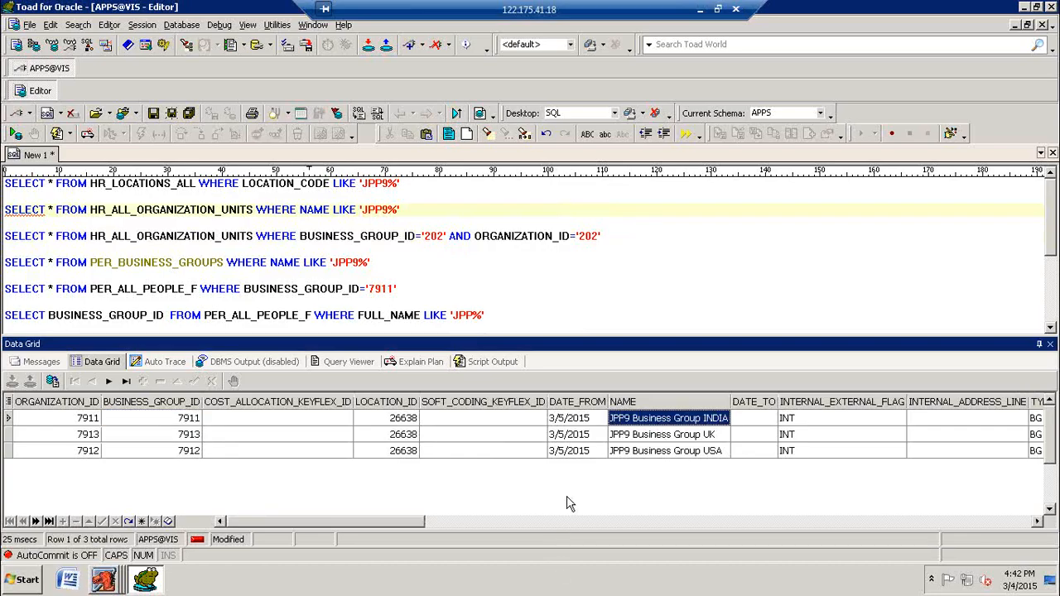
click(146, 580)
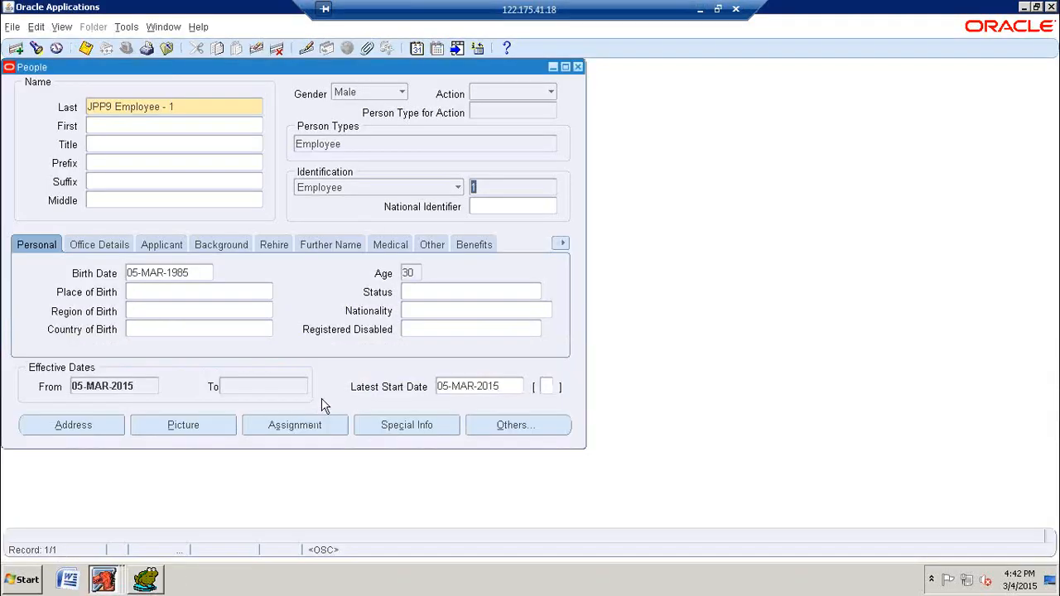